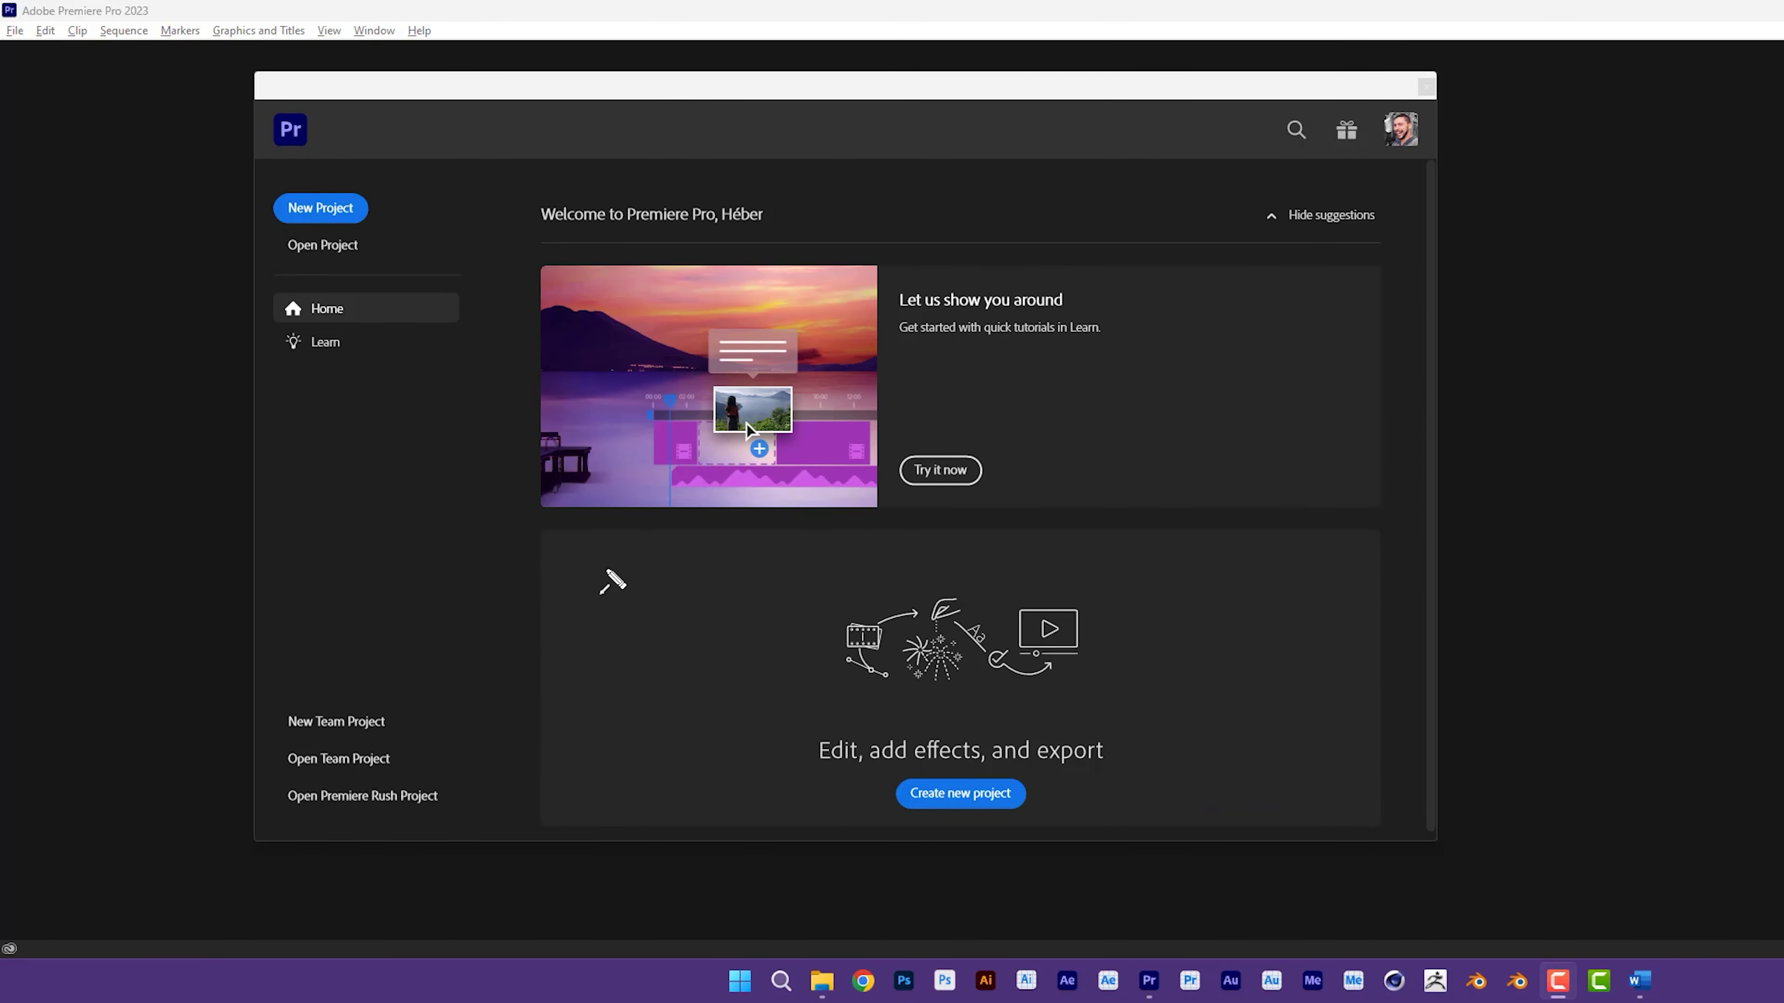
# Step: Start a new project from the Premiere Pro Home screen
pyautogui.moveTo(471, 578); pyautogui.dragTo(343, 266)
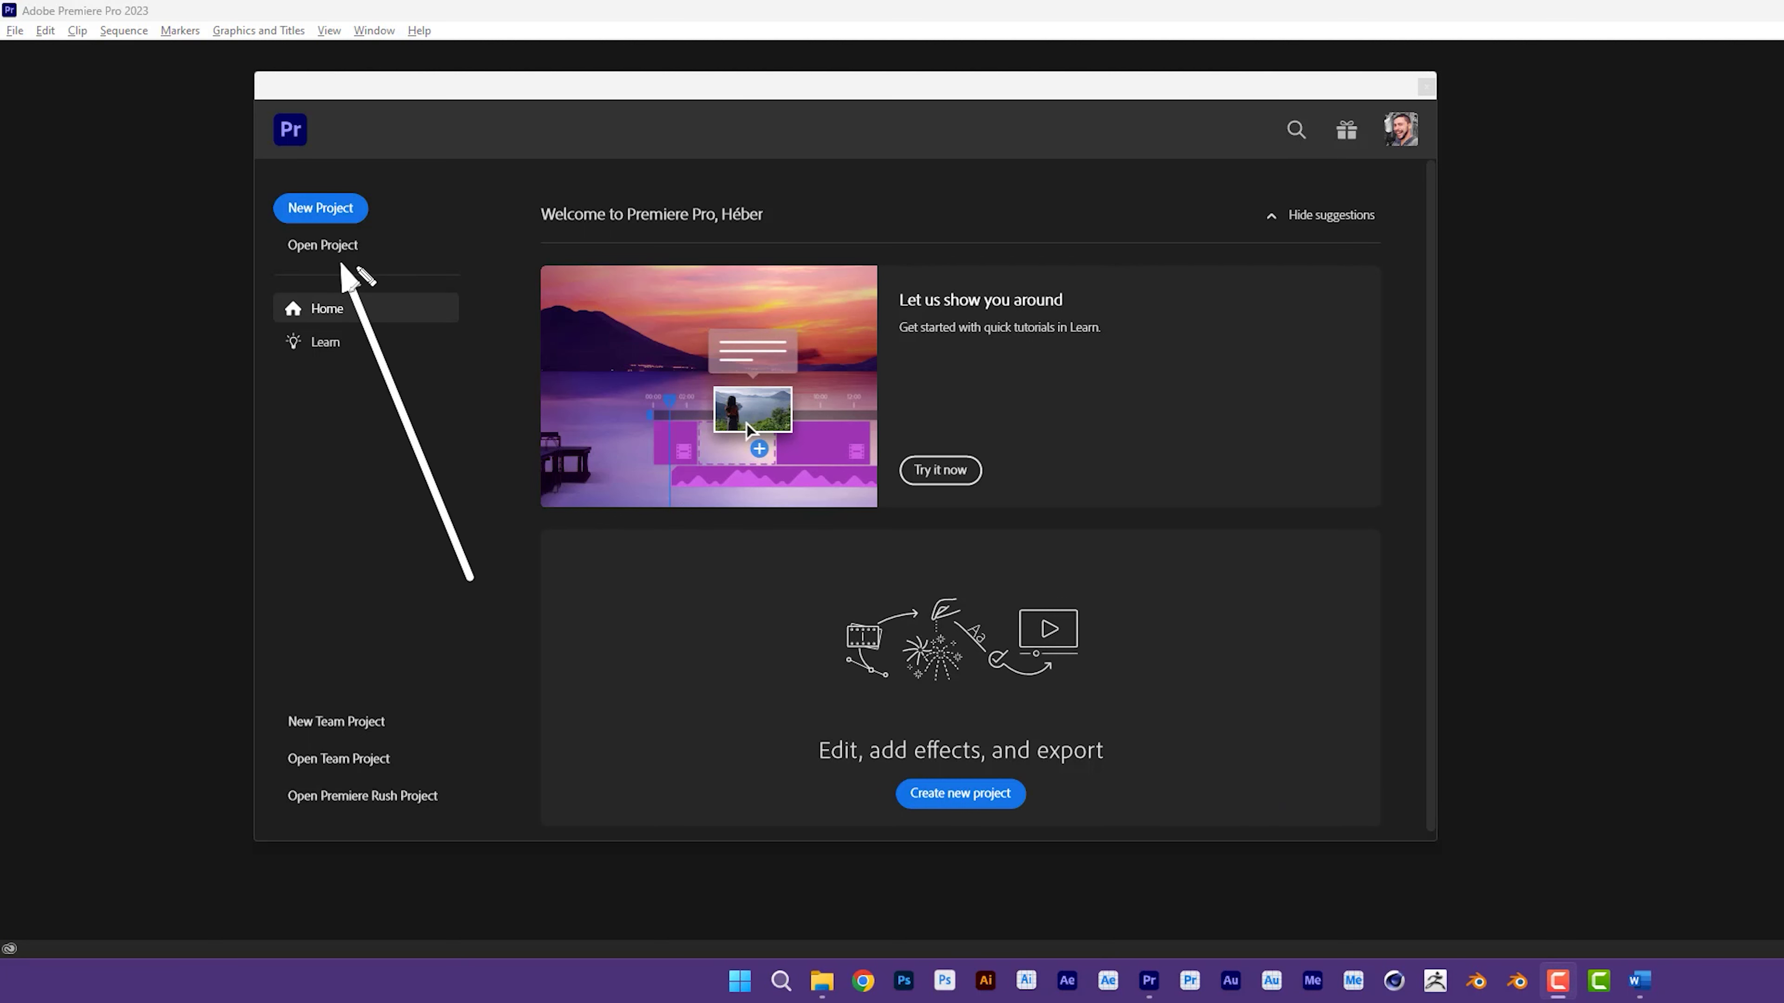
pyautogui.moveTo(496, 256); pyautogui.dragTo(372, 224)
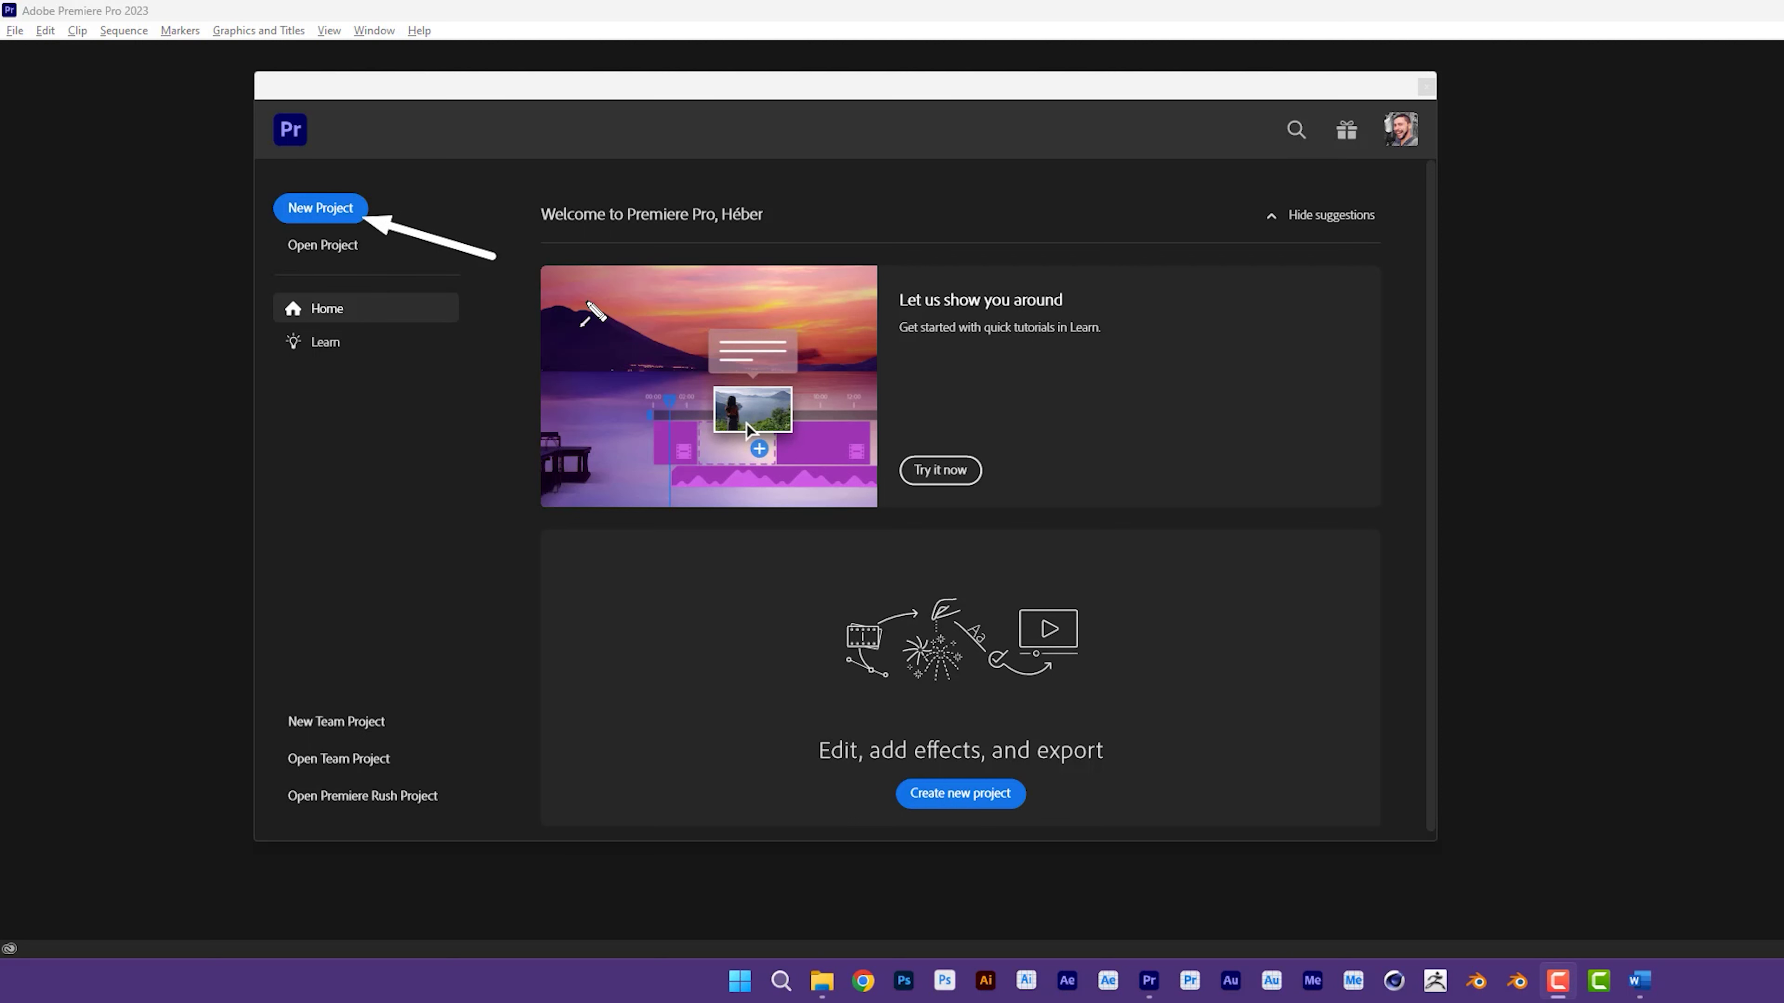
pyautogui.moveTo(181, 339); pyautogui.dragTo(321, 219)
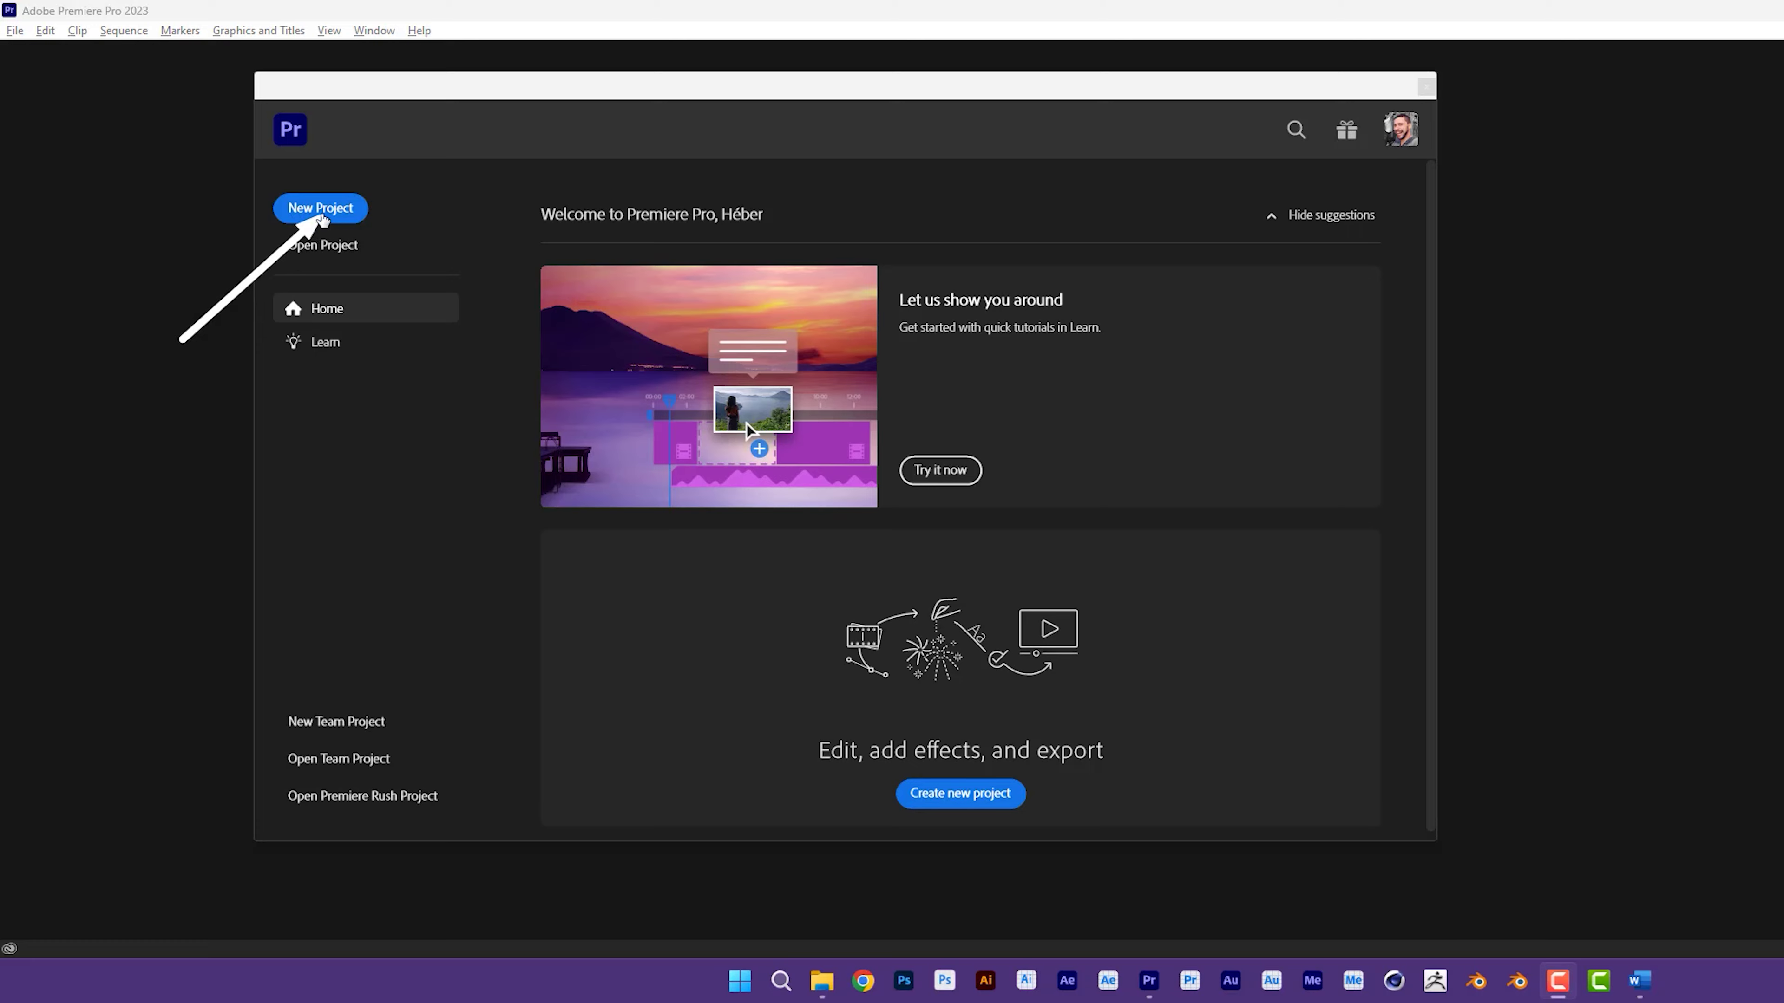
pyautogui.click(322, 217)
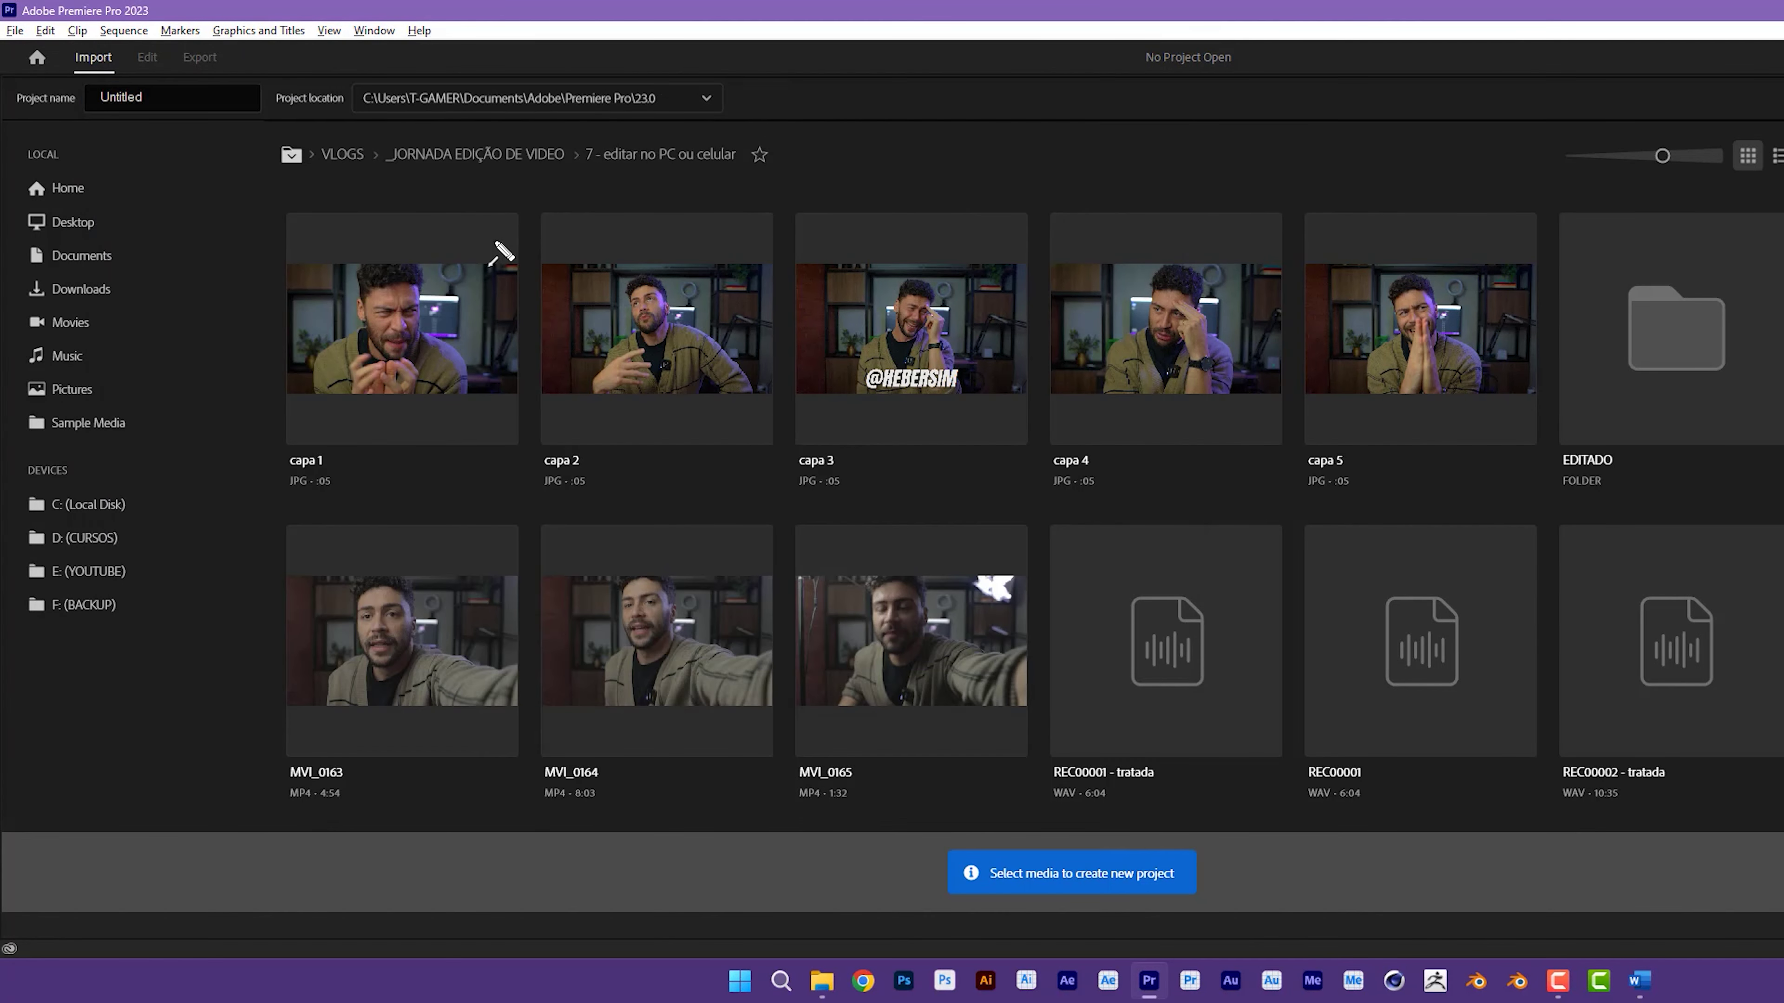
# Step: Rename the Untitled project to 'projeto maravilhoso'
pyautogui.moveTo(216, 334); pyautogui.dragTo(154, 111)
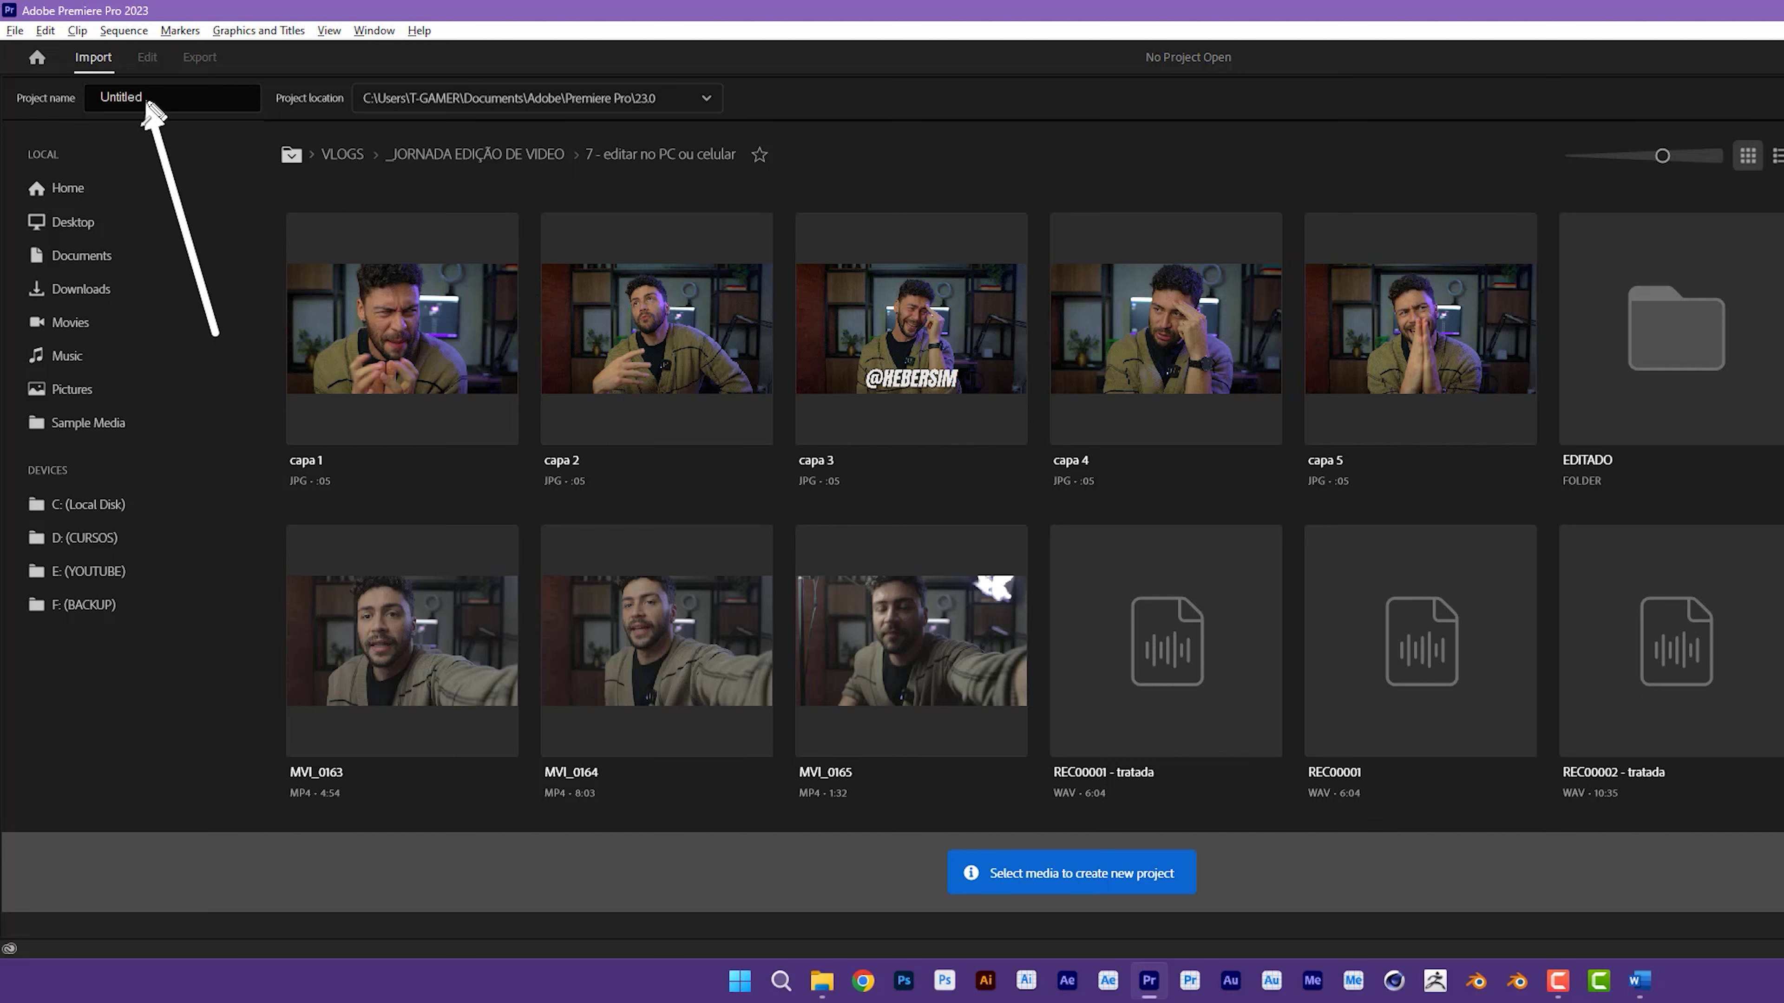
pyautogui.press('Escape')
pyautogui.write('projeto ma')
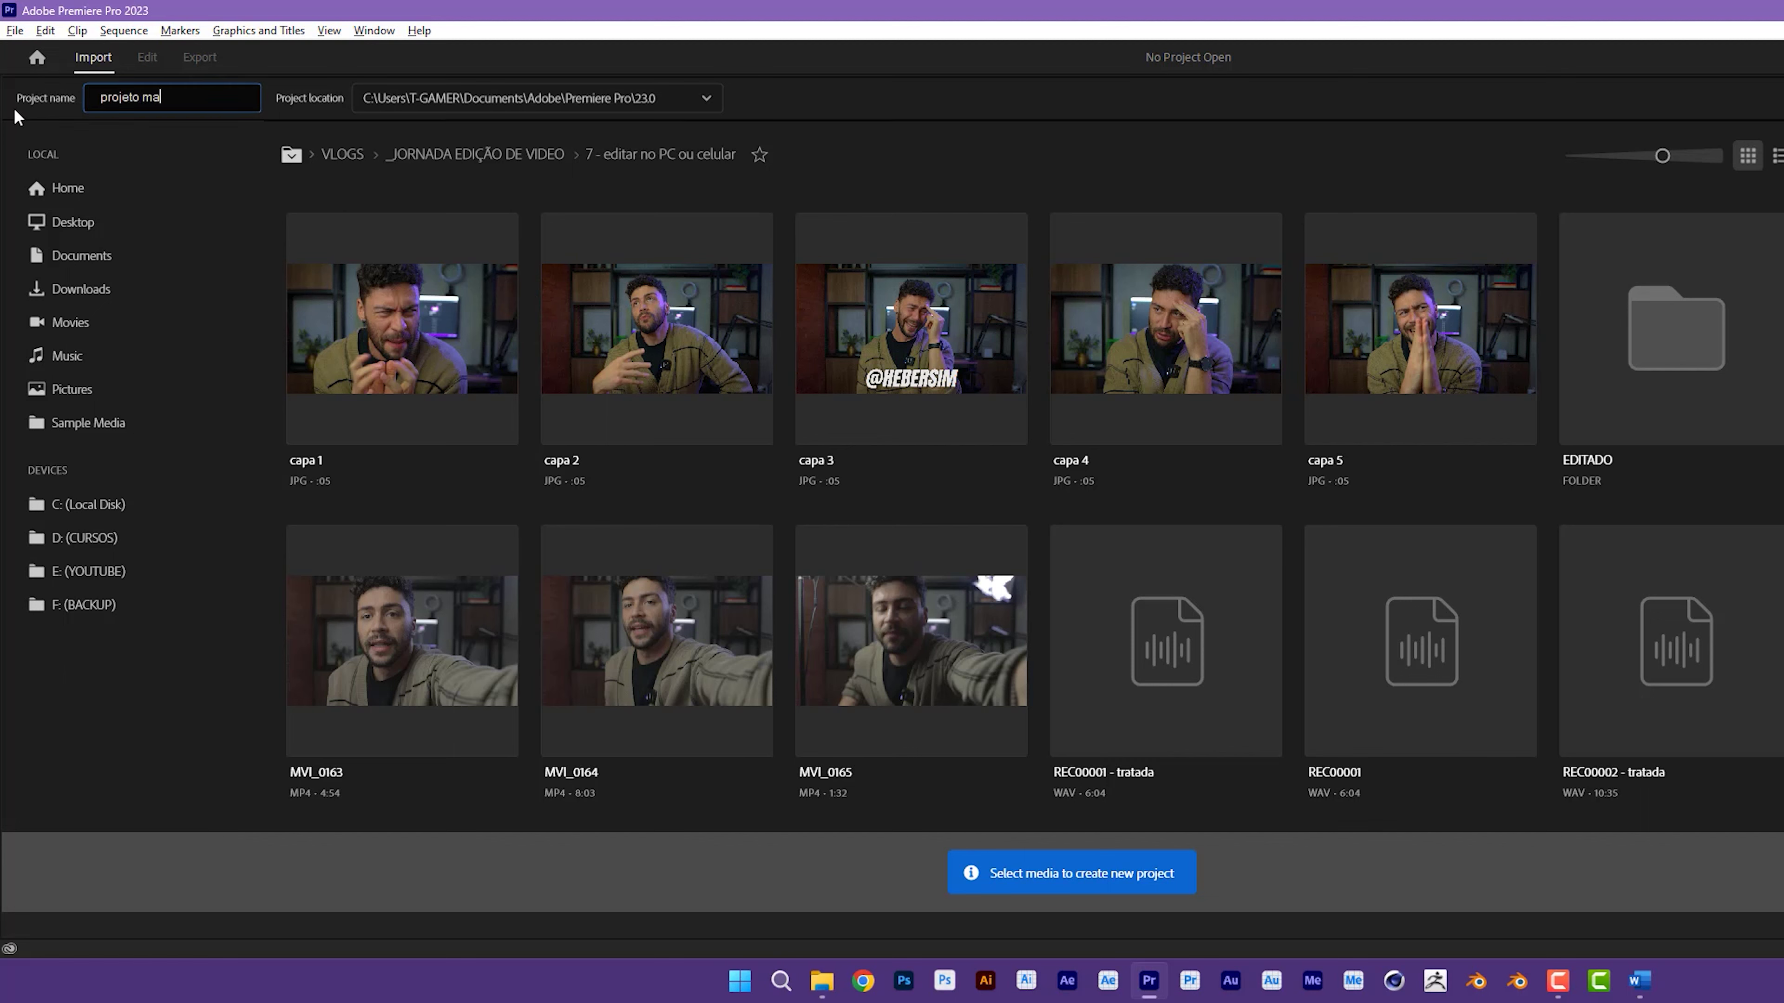
pyautogui.write('ravilhoso')
pyautogui.moveTo(573, 242)
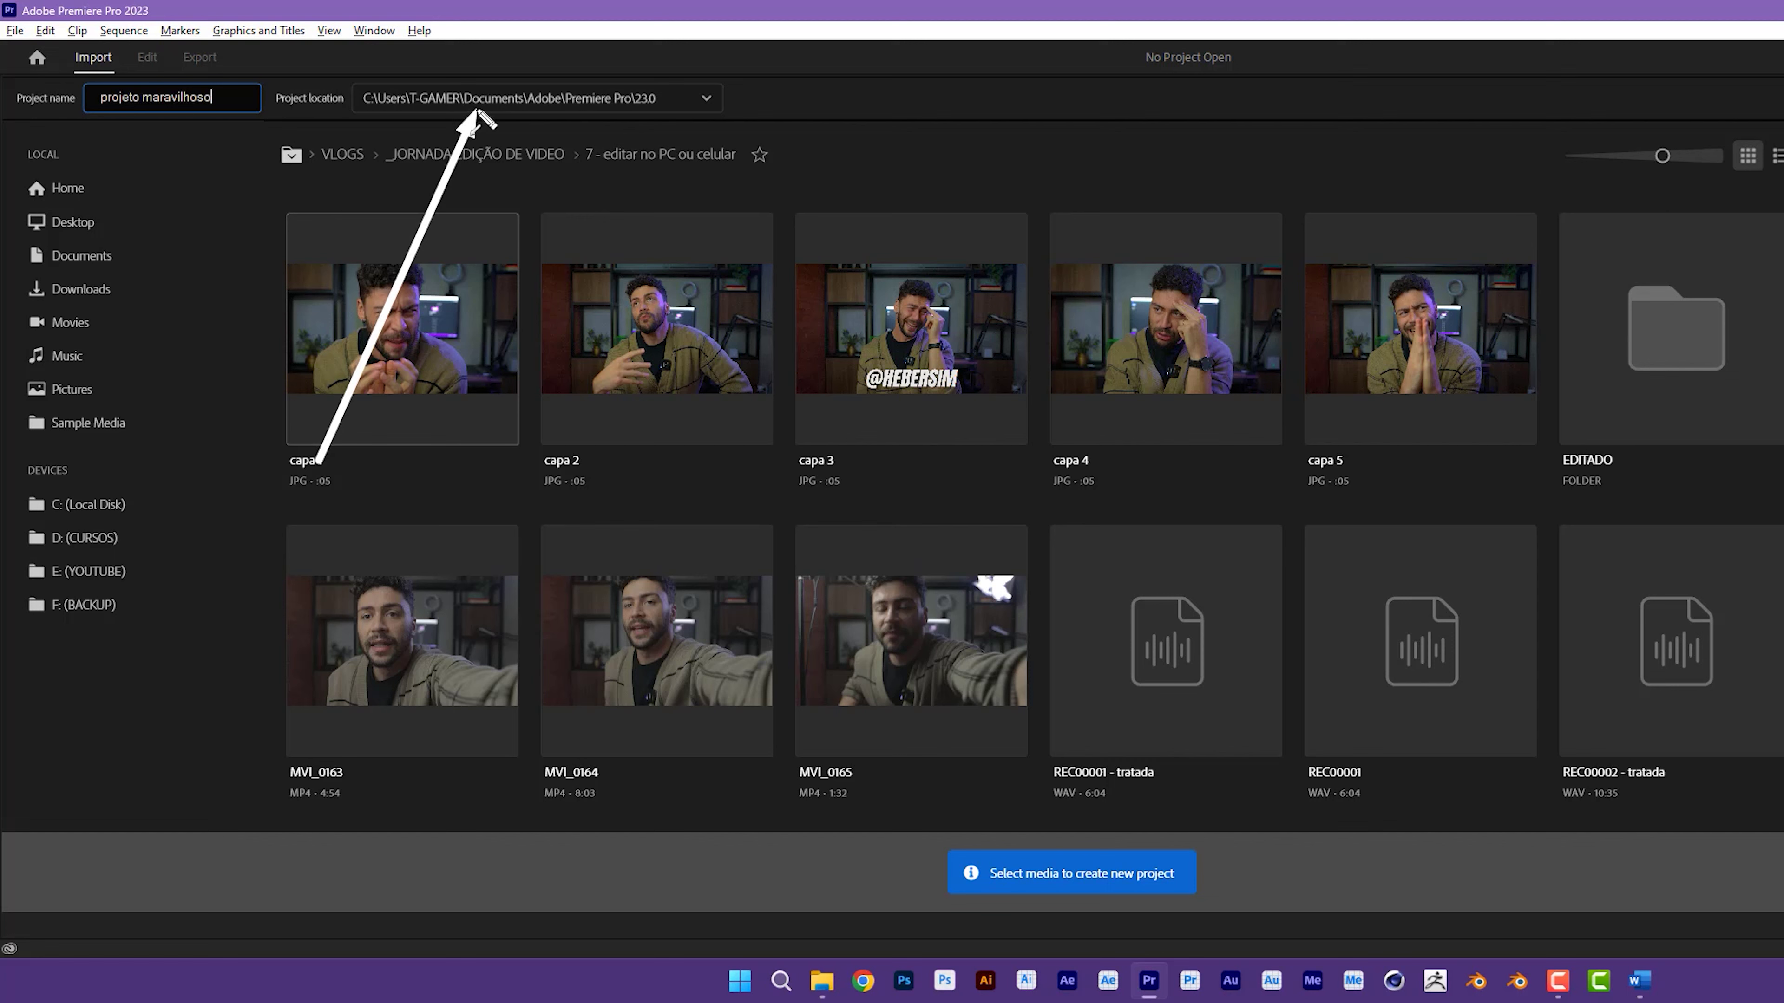
pyautogui.click(466, 99)
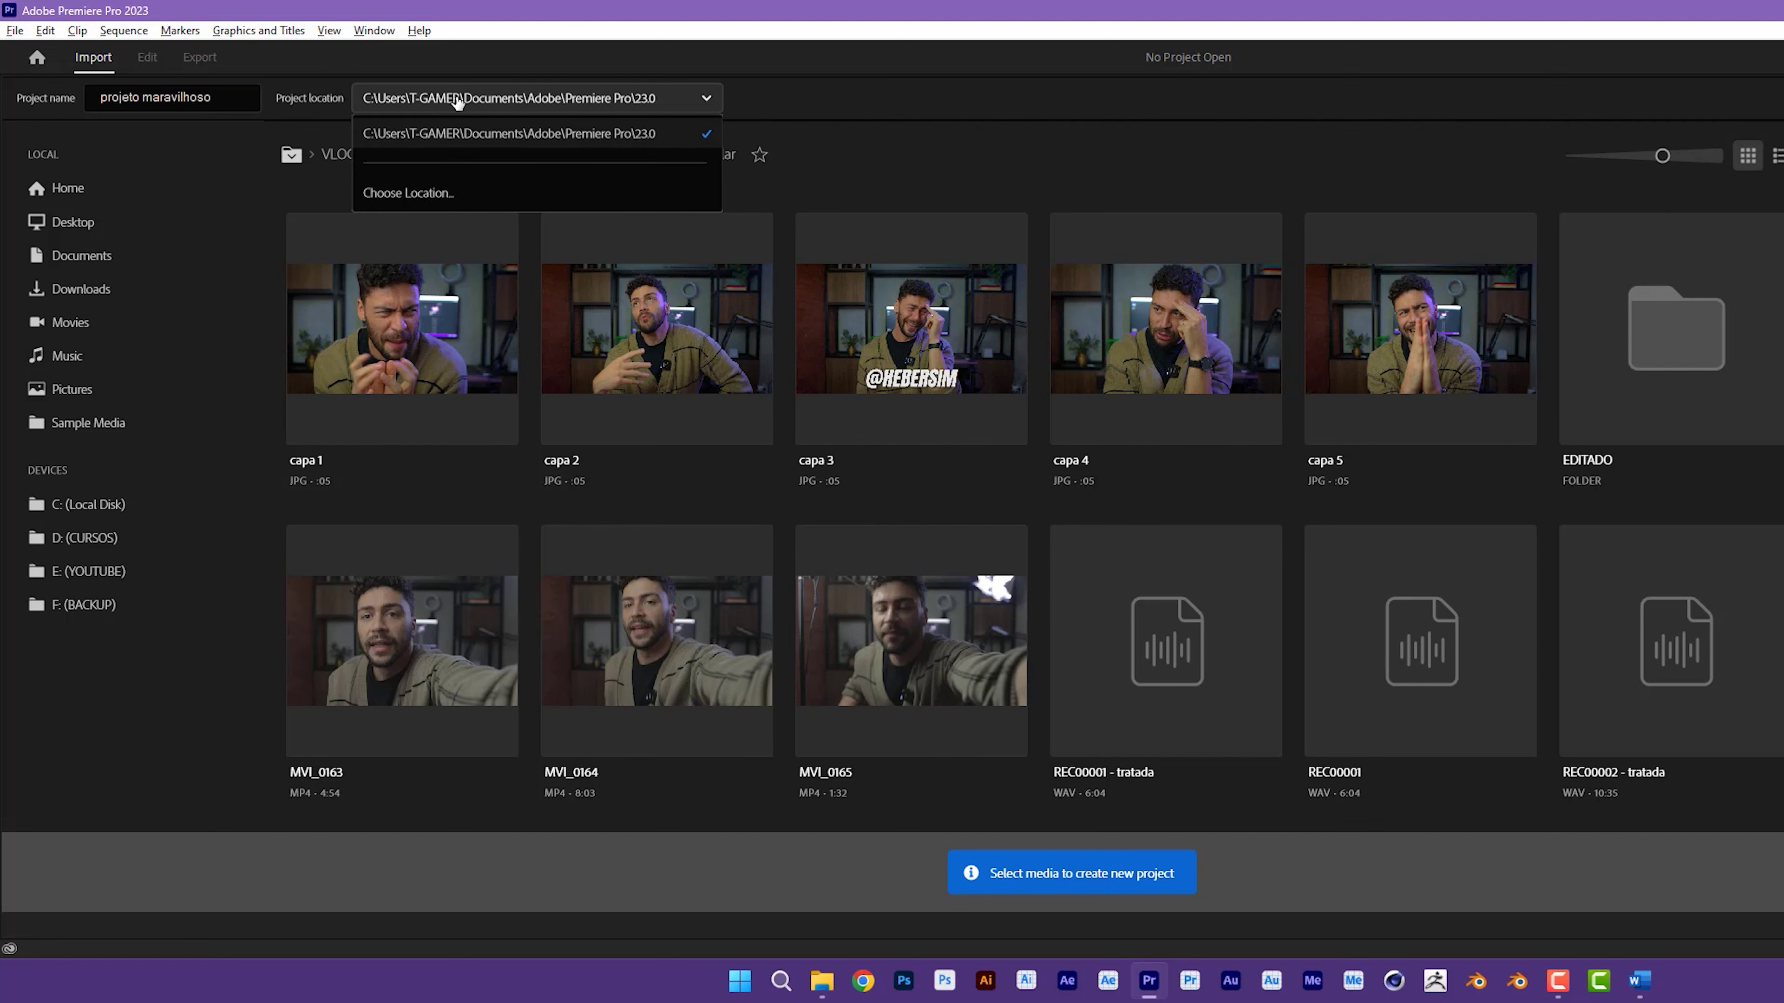
# Step: Create a 'projeto topissimo' folder on the Desktop and choose it as the project location
pyautogui.click(422, 193)
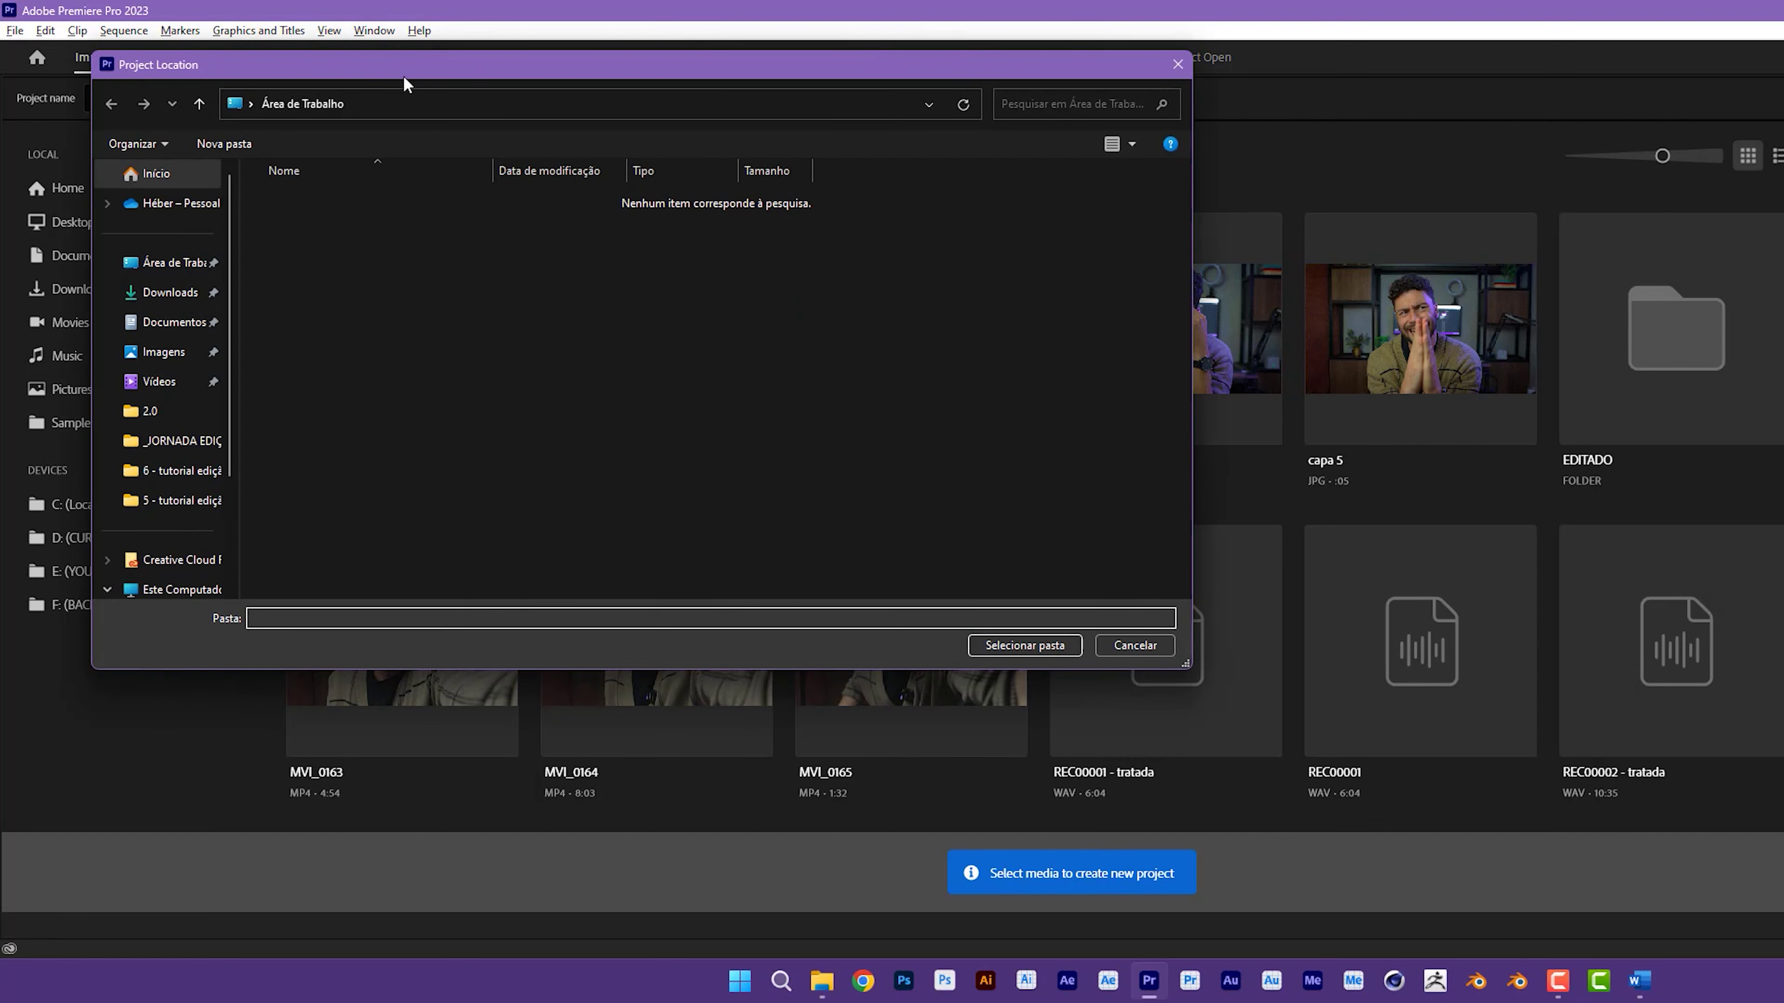
pyautogui.moveTo(365, 252); pyautogui.dragTo(488, 252)
pyautogui.click(295, 273)
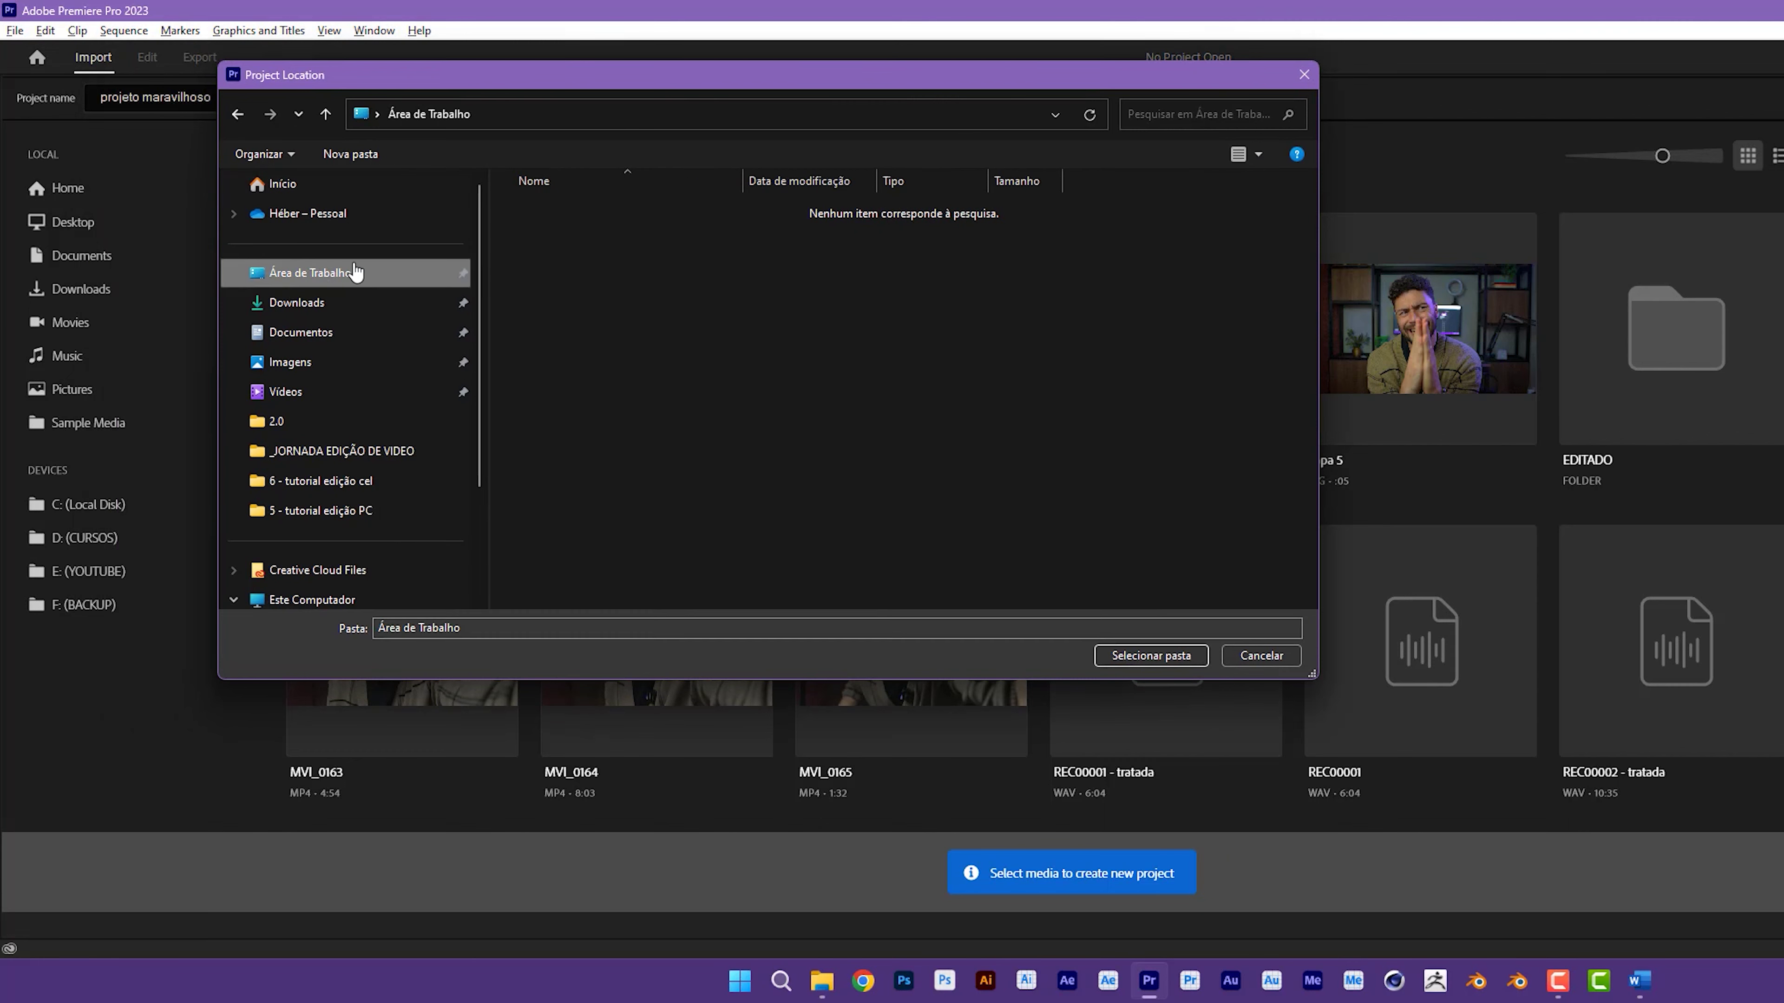
pyautogui.rightClick(815, 404)
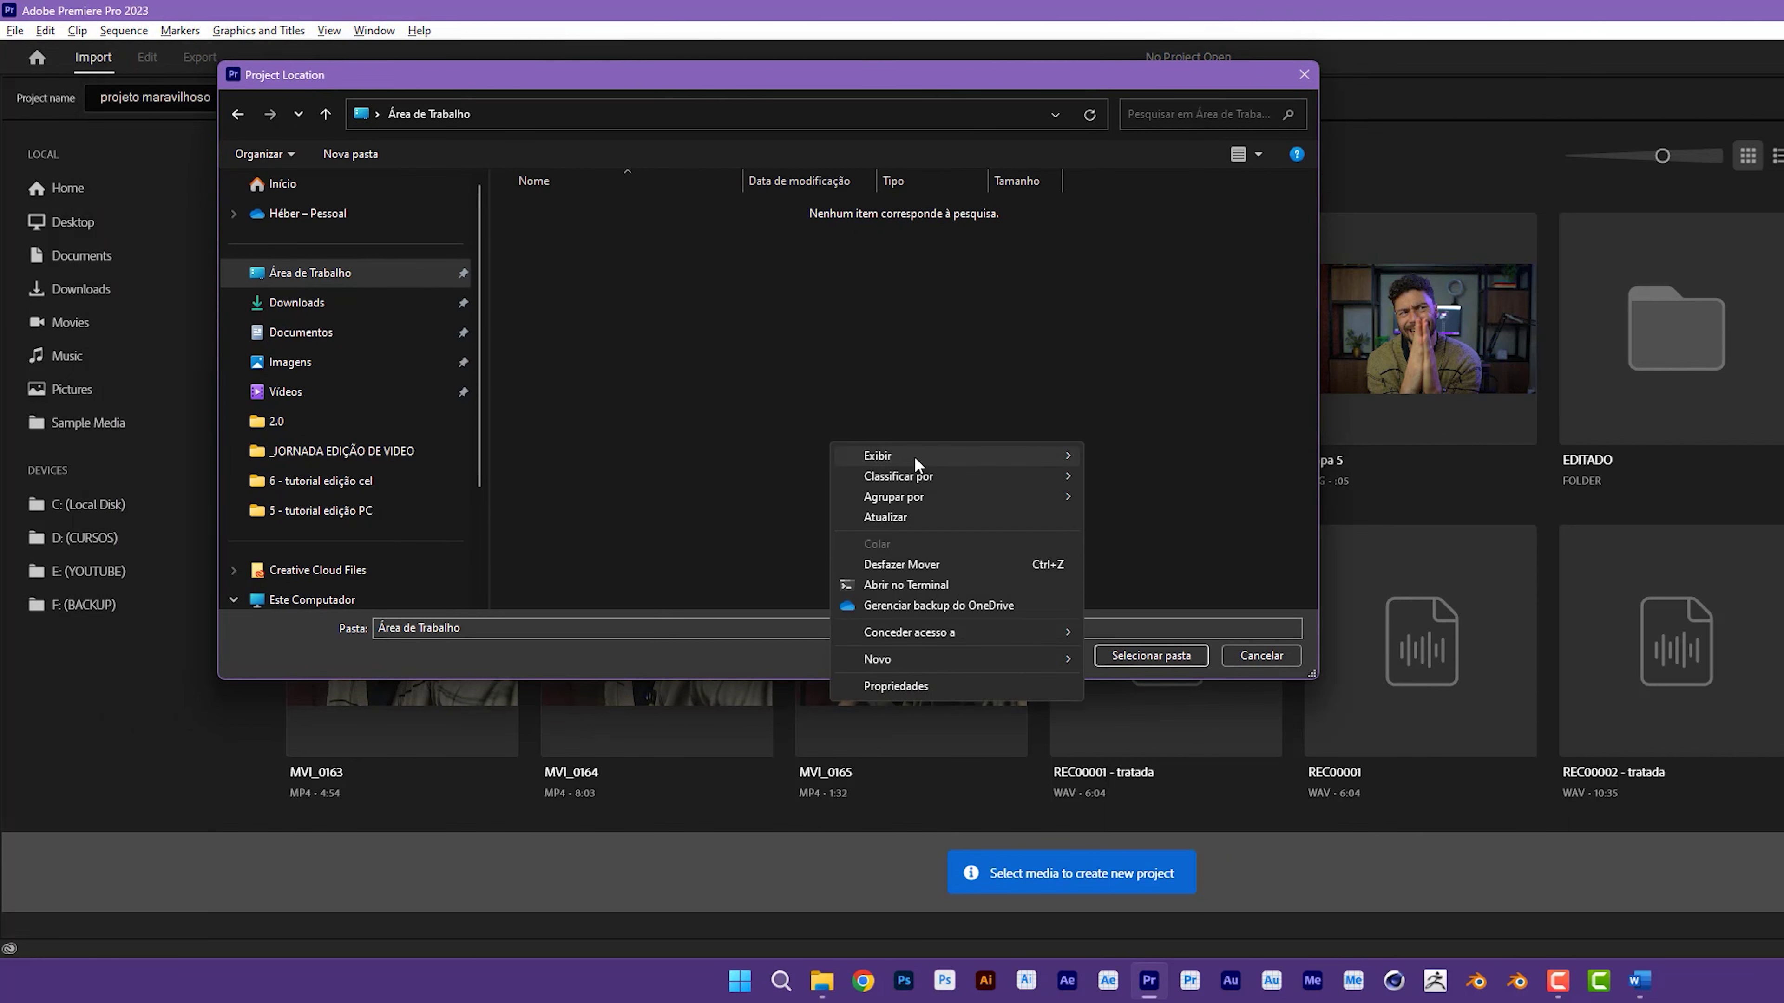
pyautogui.moveTo(923, 658)
pyautogui.click(1142, 660)
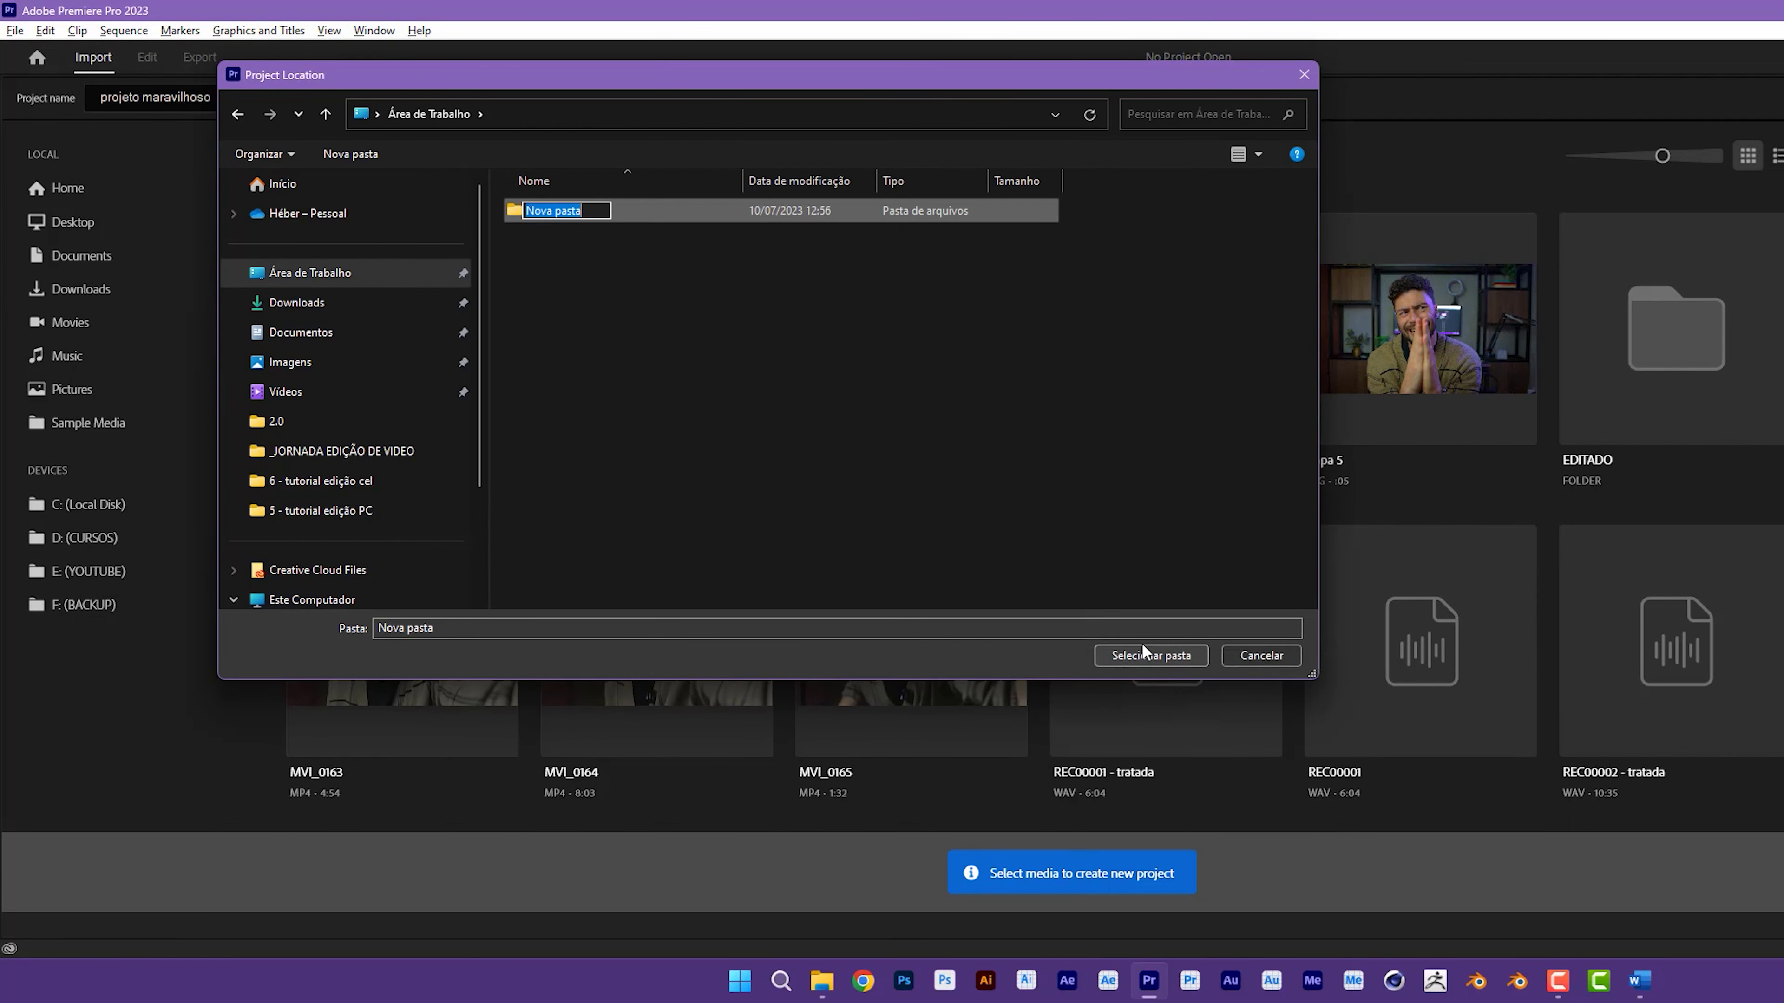
pyautogui.write('projeto top')
pyautogui.write('issimo')
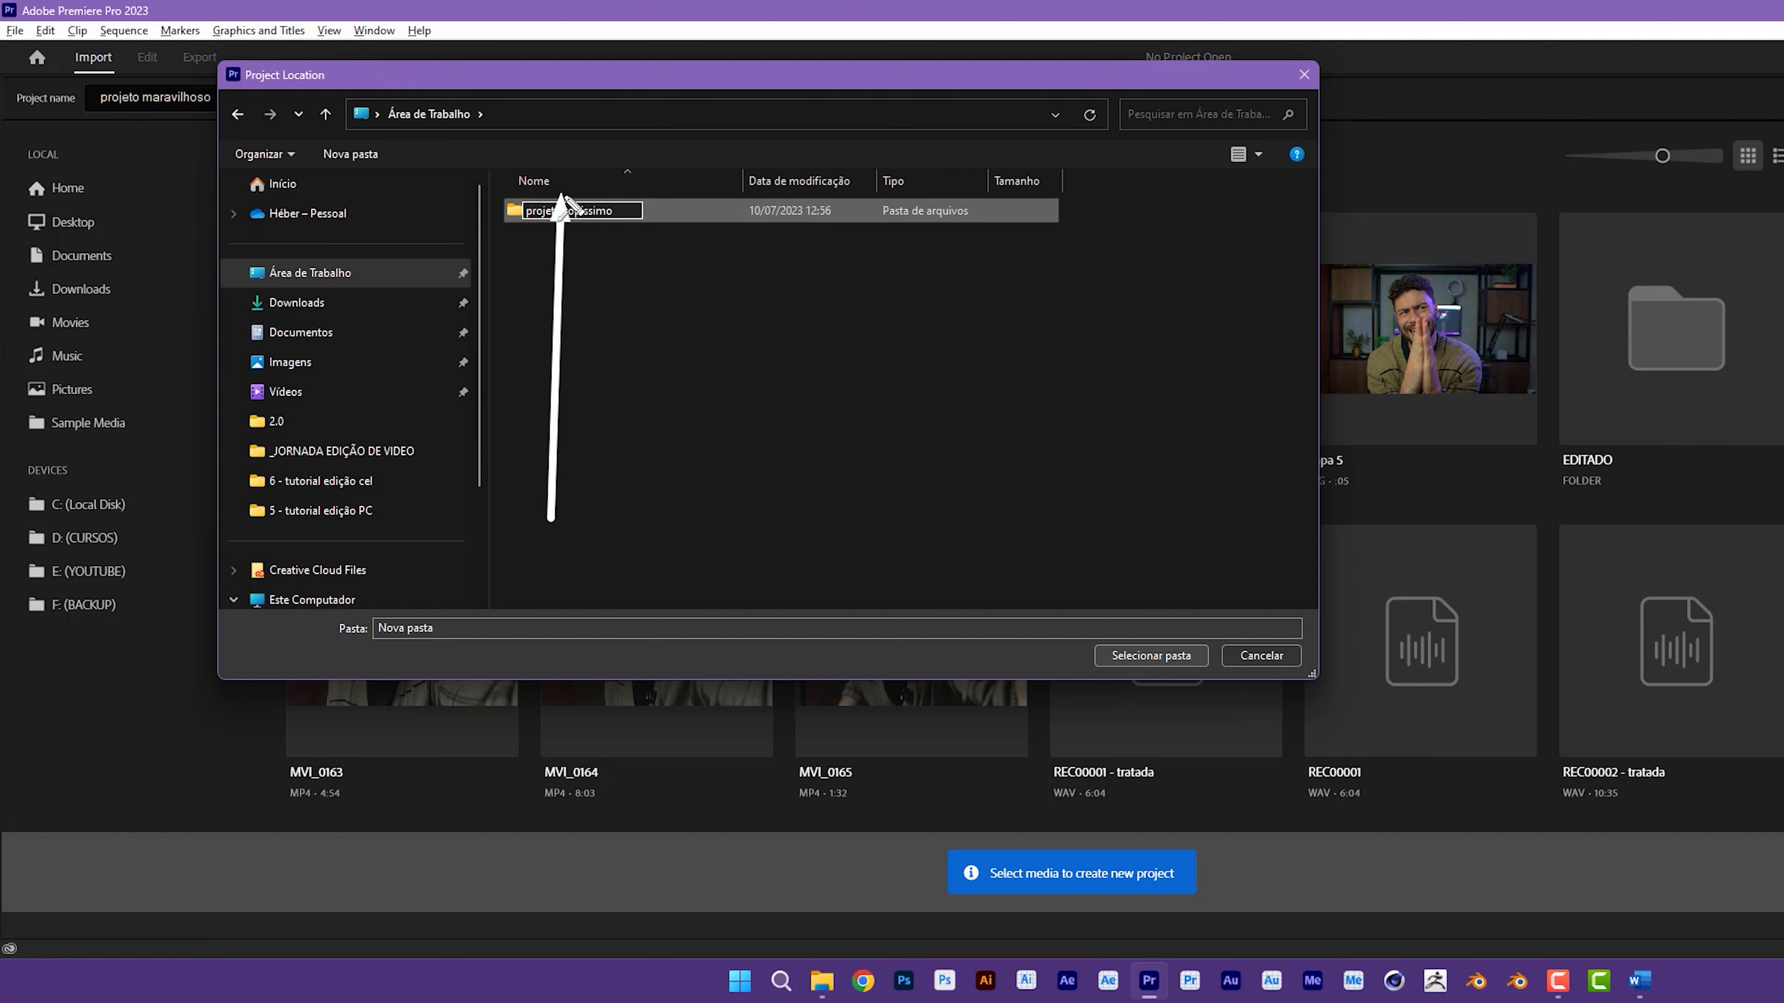
pyautogui.press('Return')
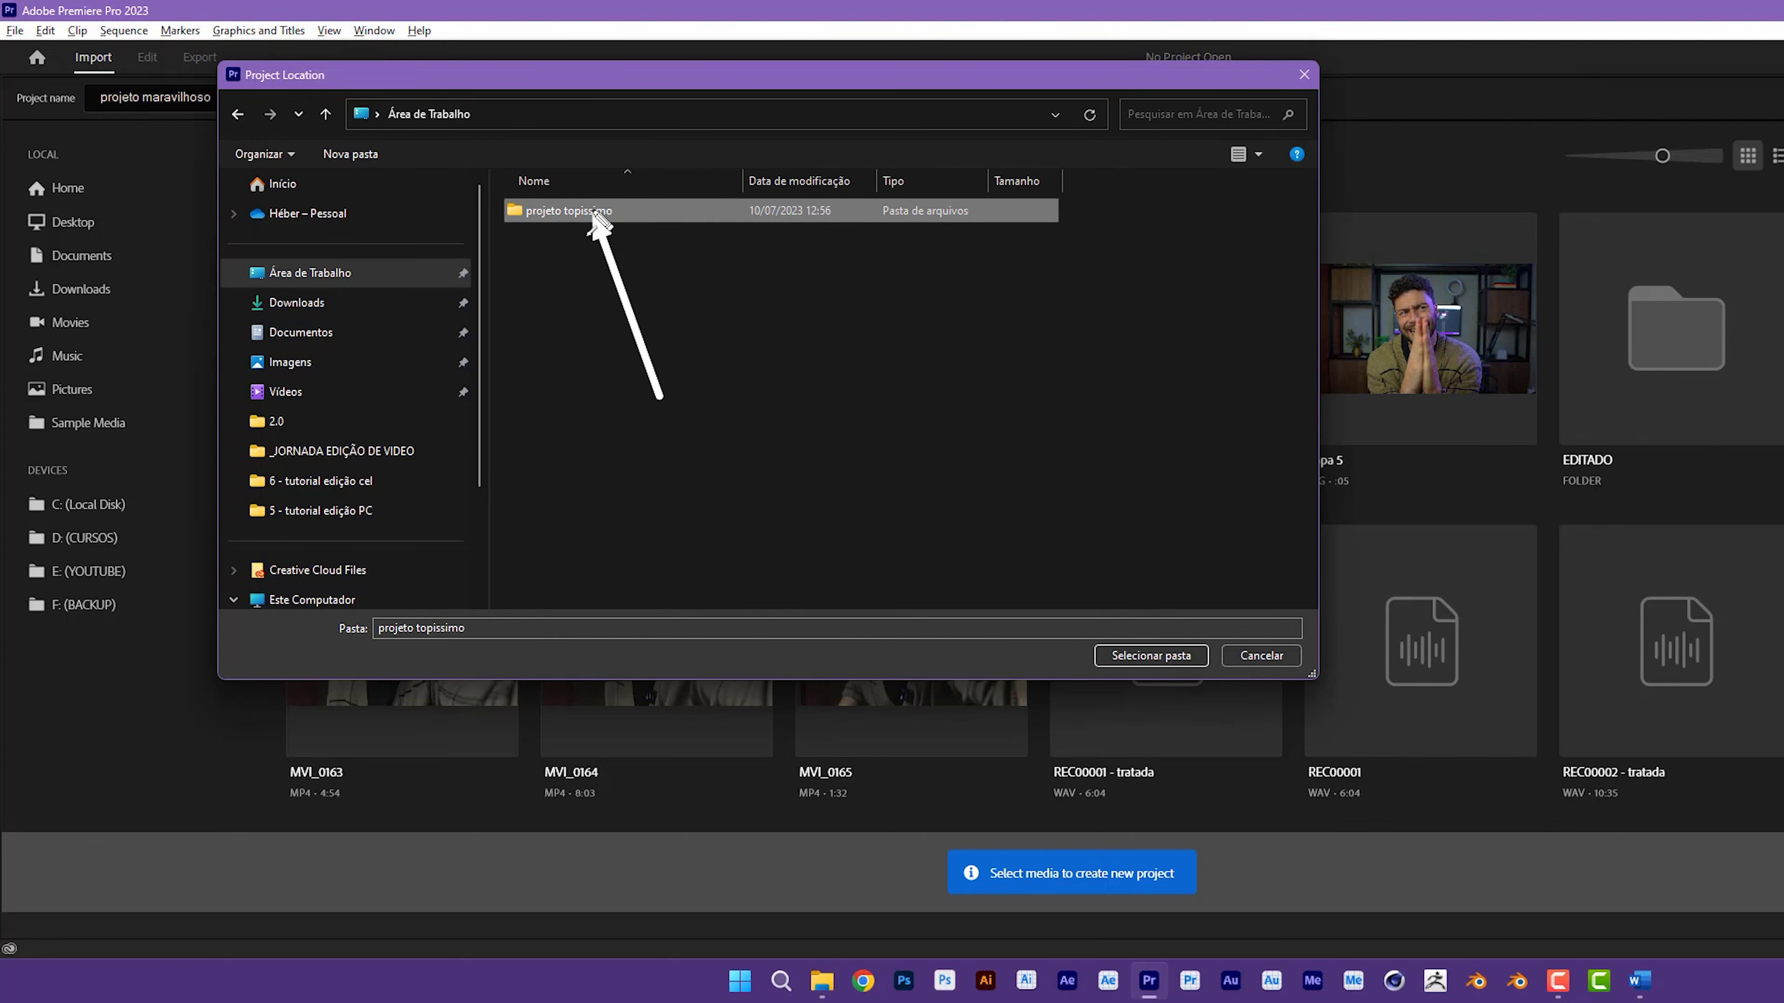
pyautogui.click(1138, 655)
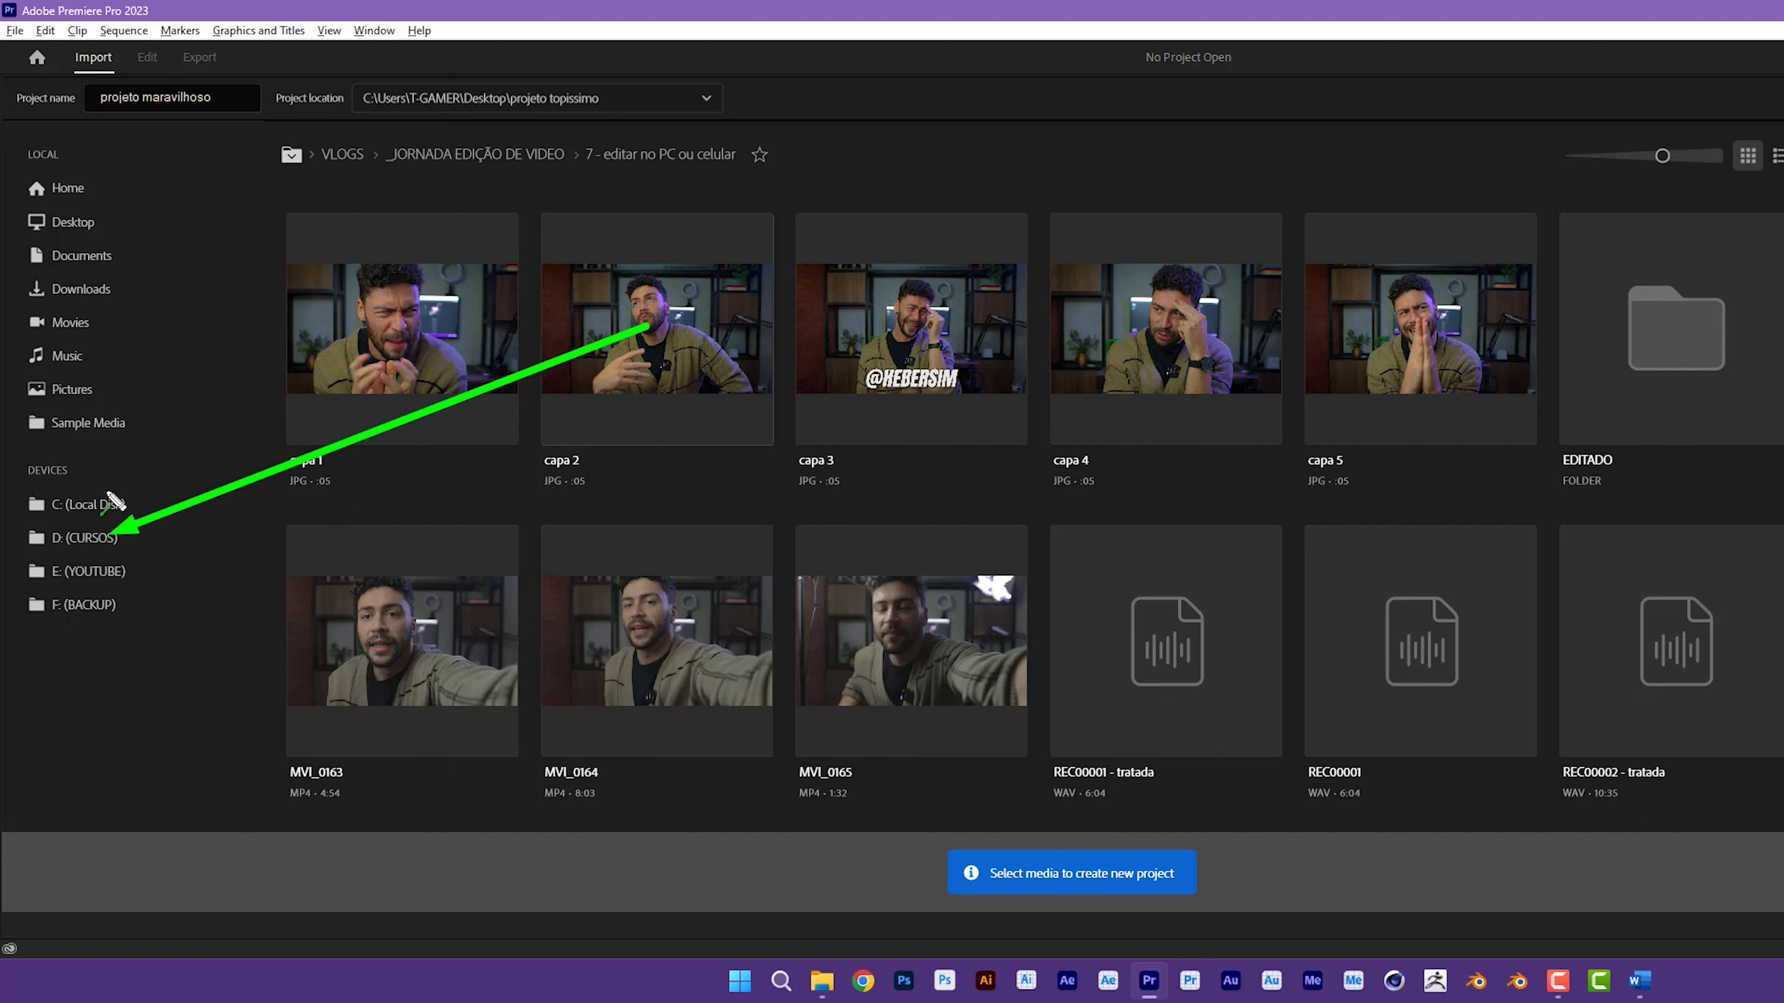
# Step: Browse E: (YOUTUBE) to the '5 - tutorial edição PC' folder and select clip MVI_0173
pyautogui.click(118, 573)
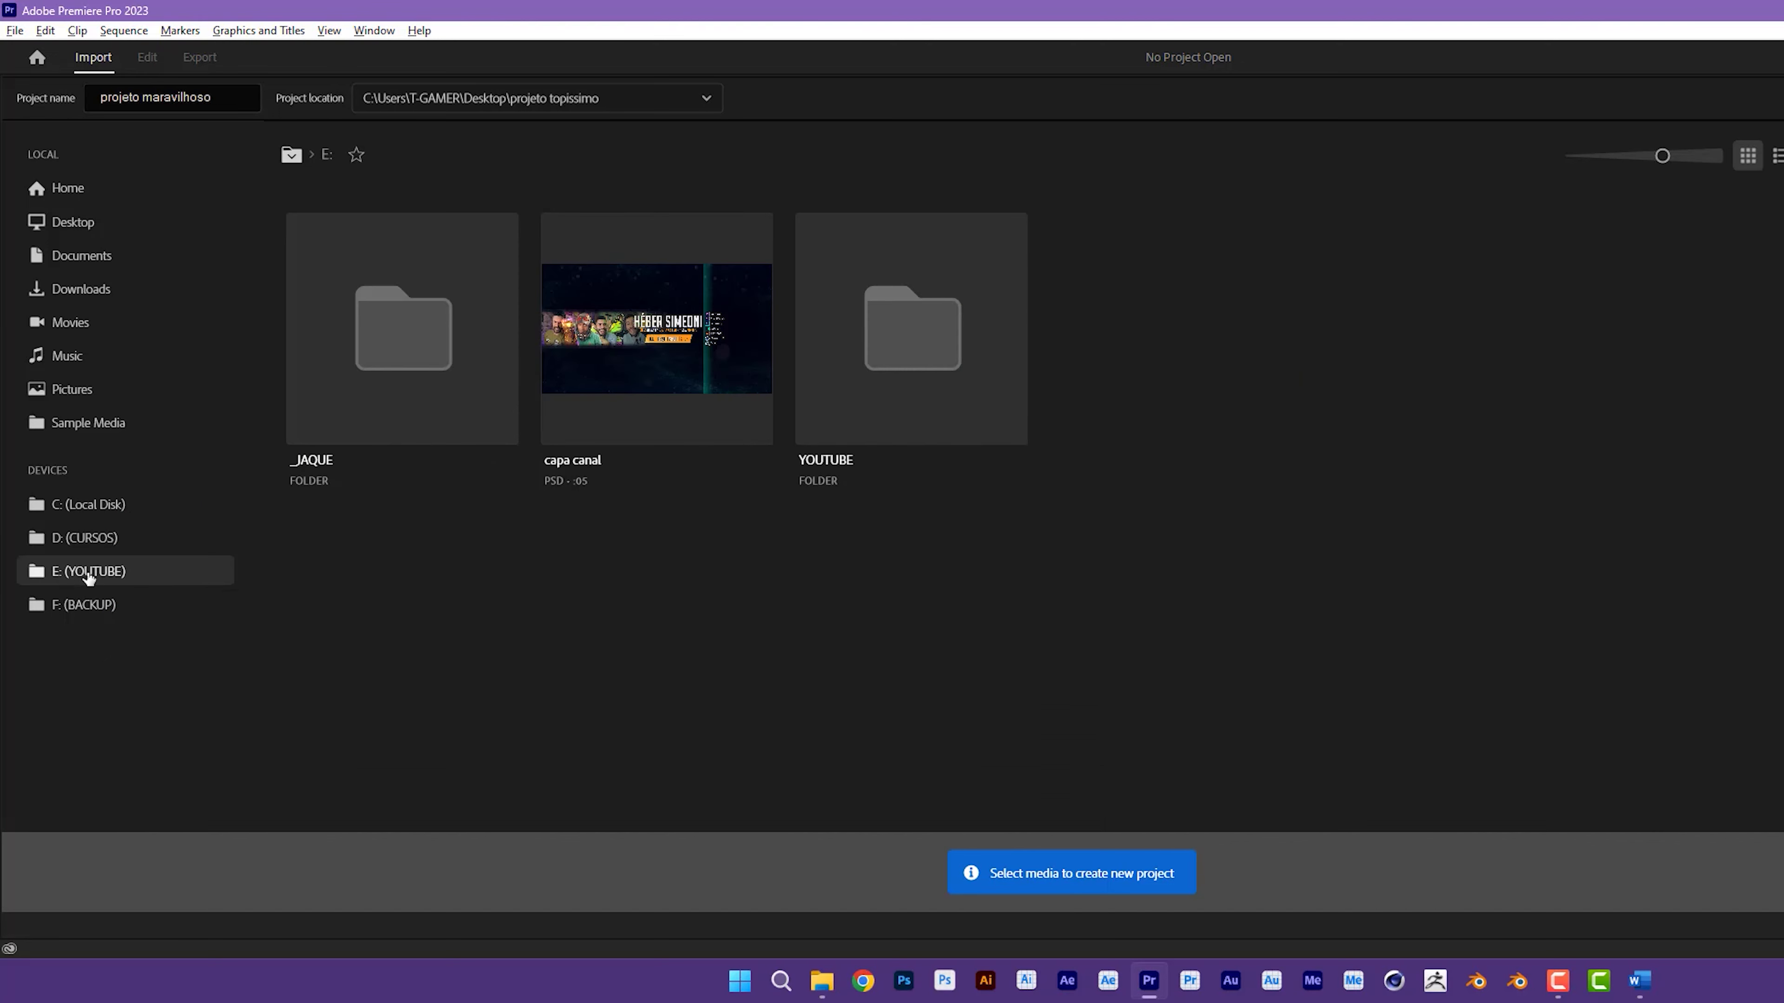
pyautogui.doubleClick(918, 312)
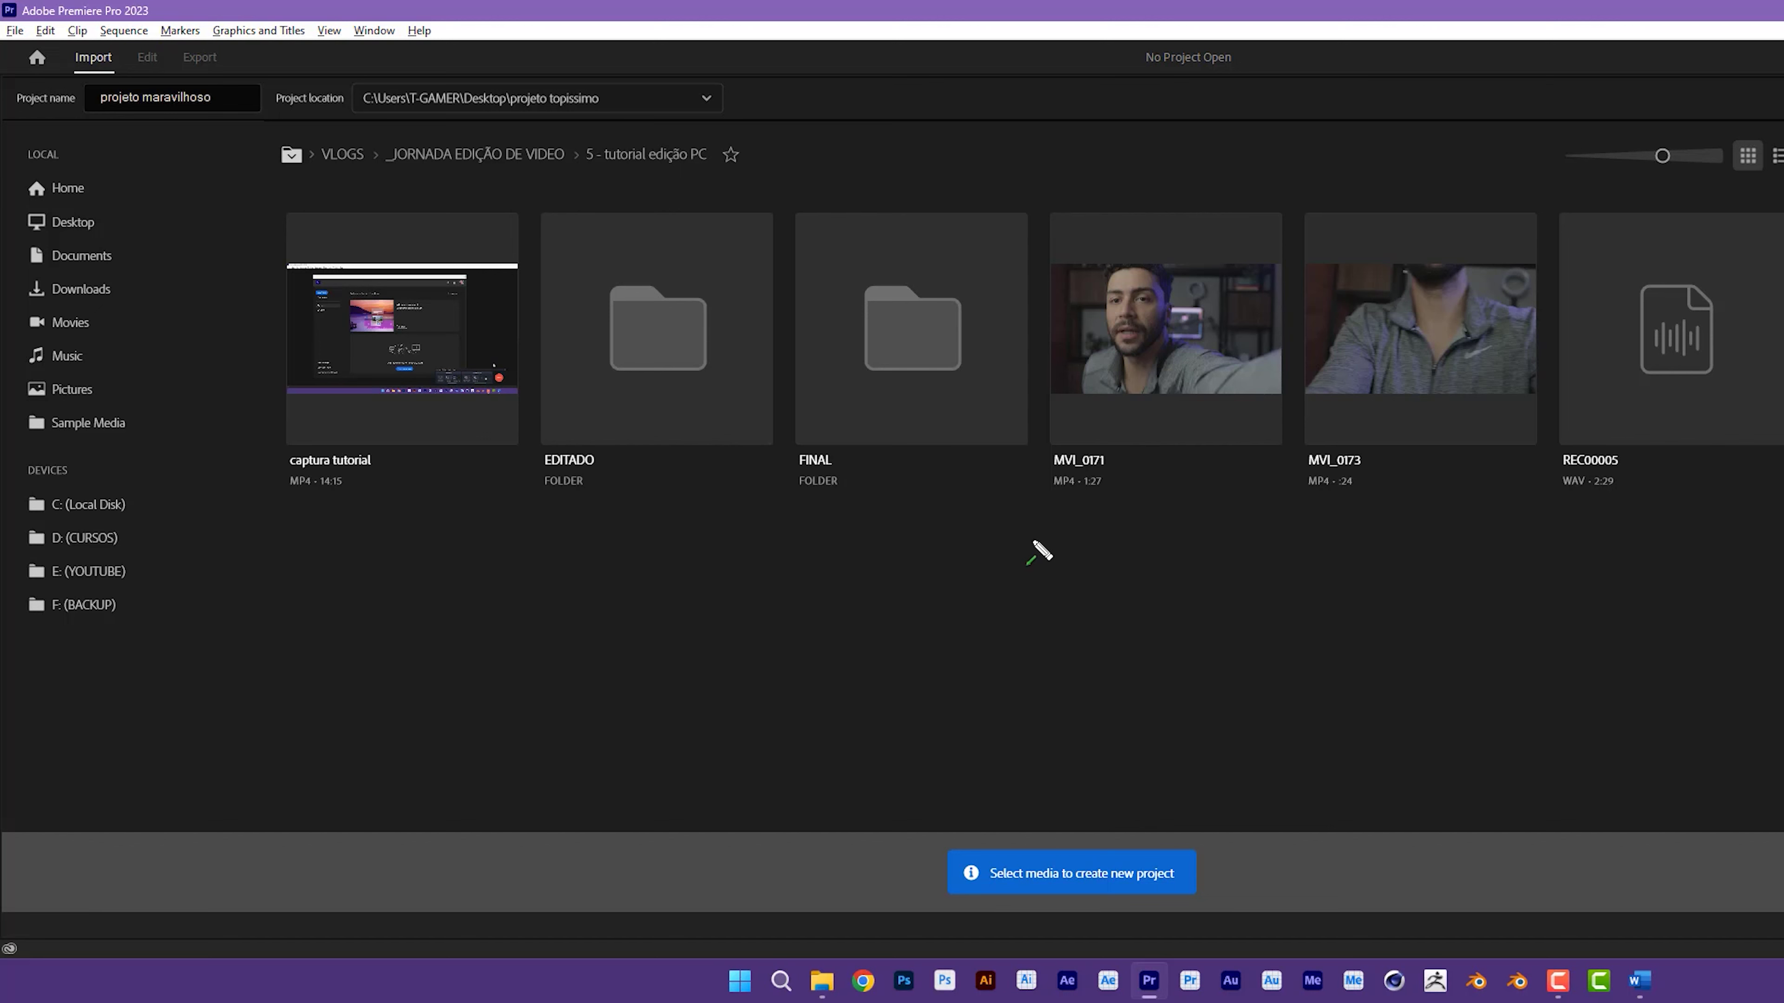
pyautogui.moveTo(1771, 447); pyautogui.dragTo(1141, 483)
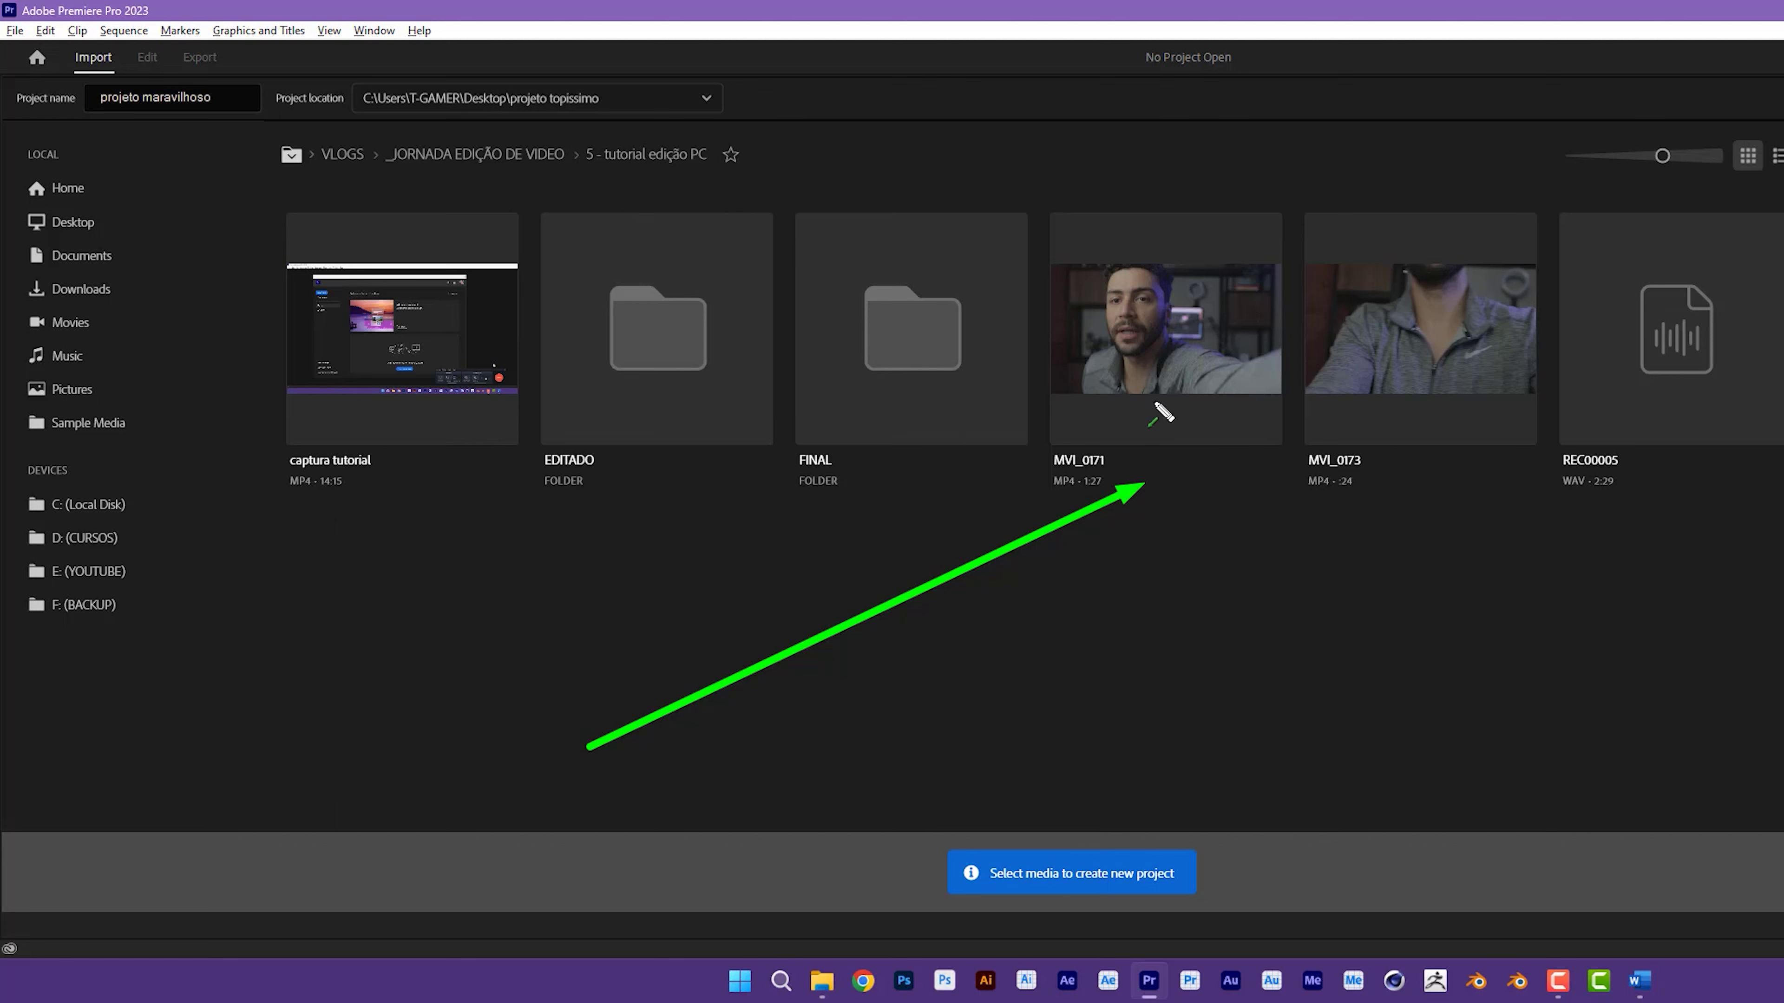
pyautogui.moveTo(1299, 739); pyautogui.dragTo(1419, 379)
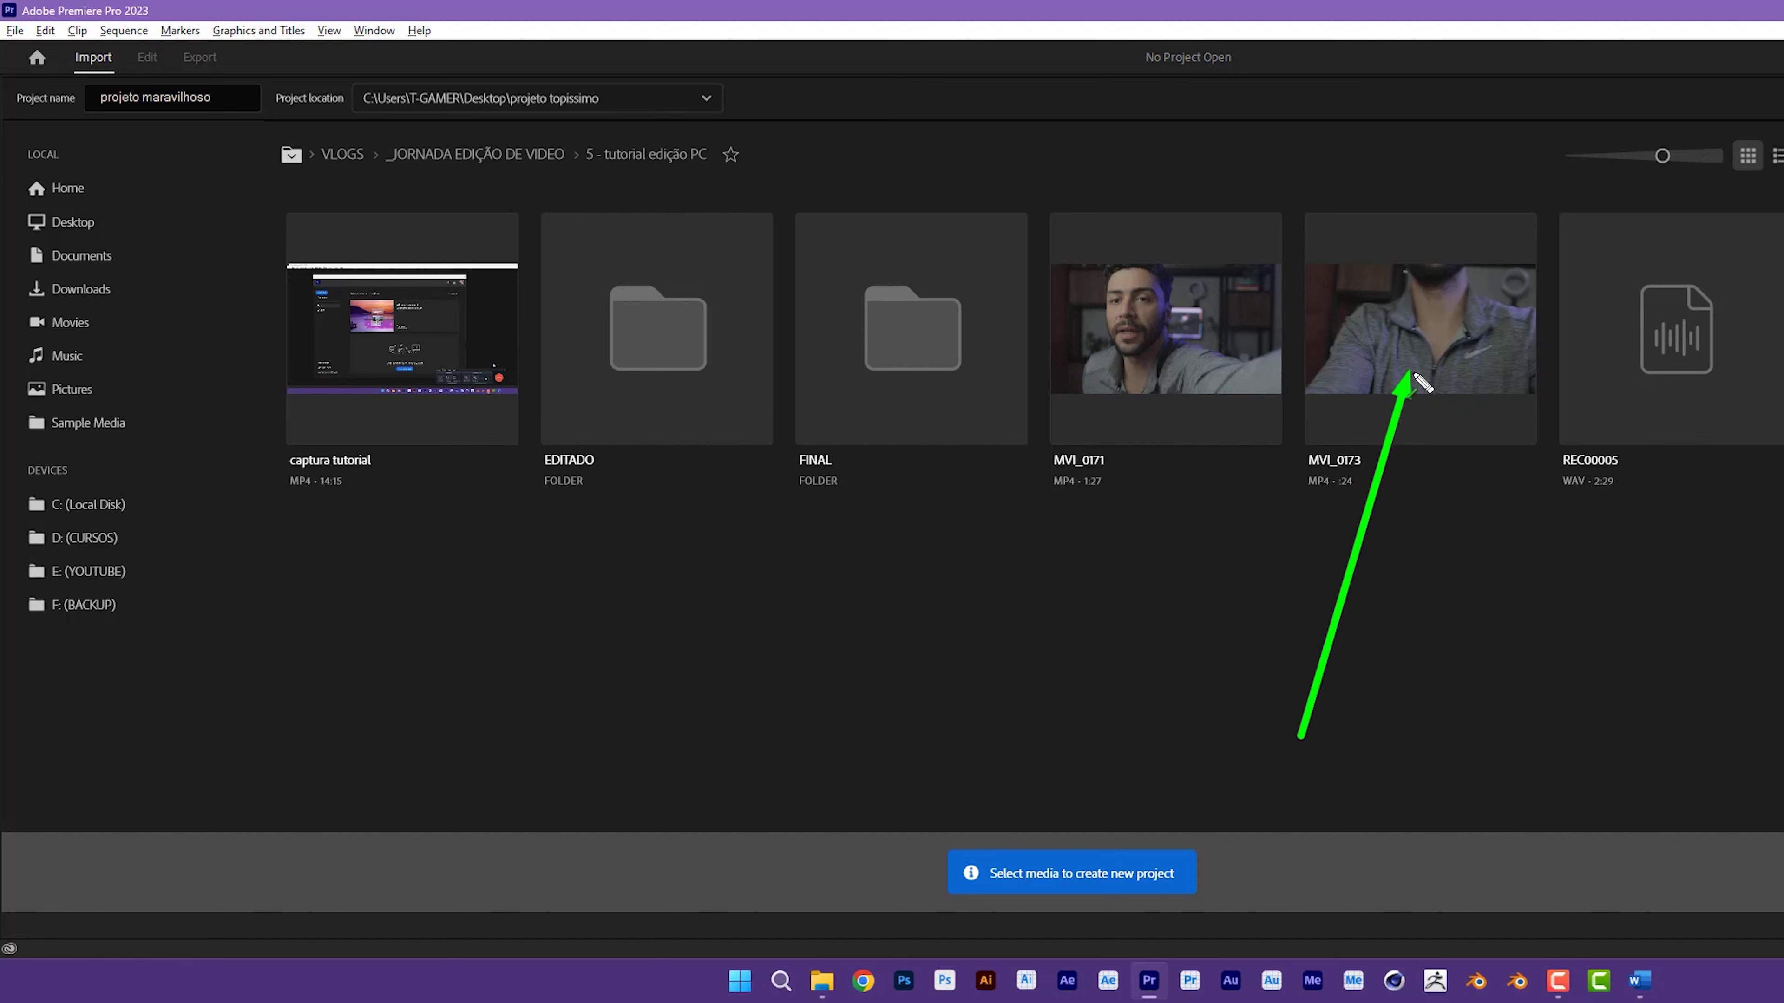
pyautogui.click(1430, 356)
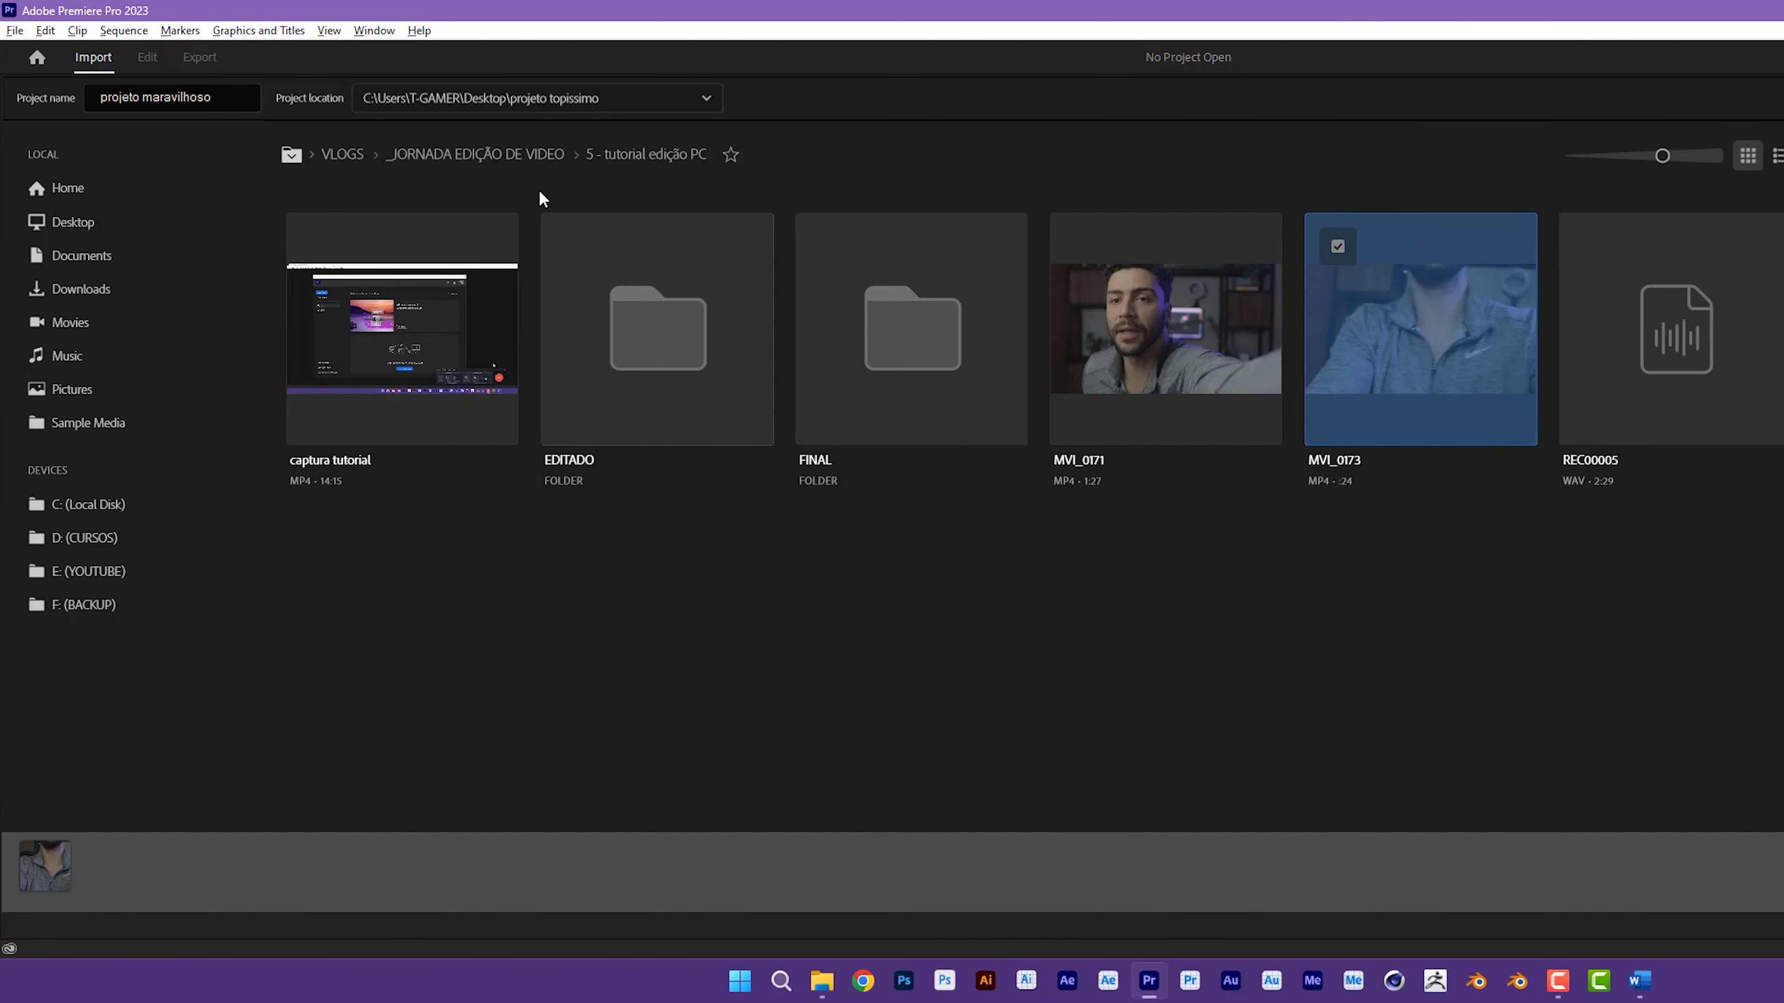
pyautogui.click(478, 154)
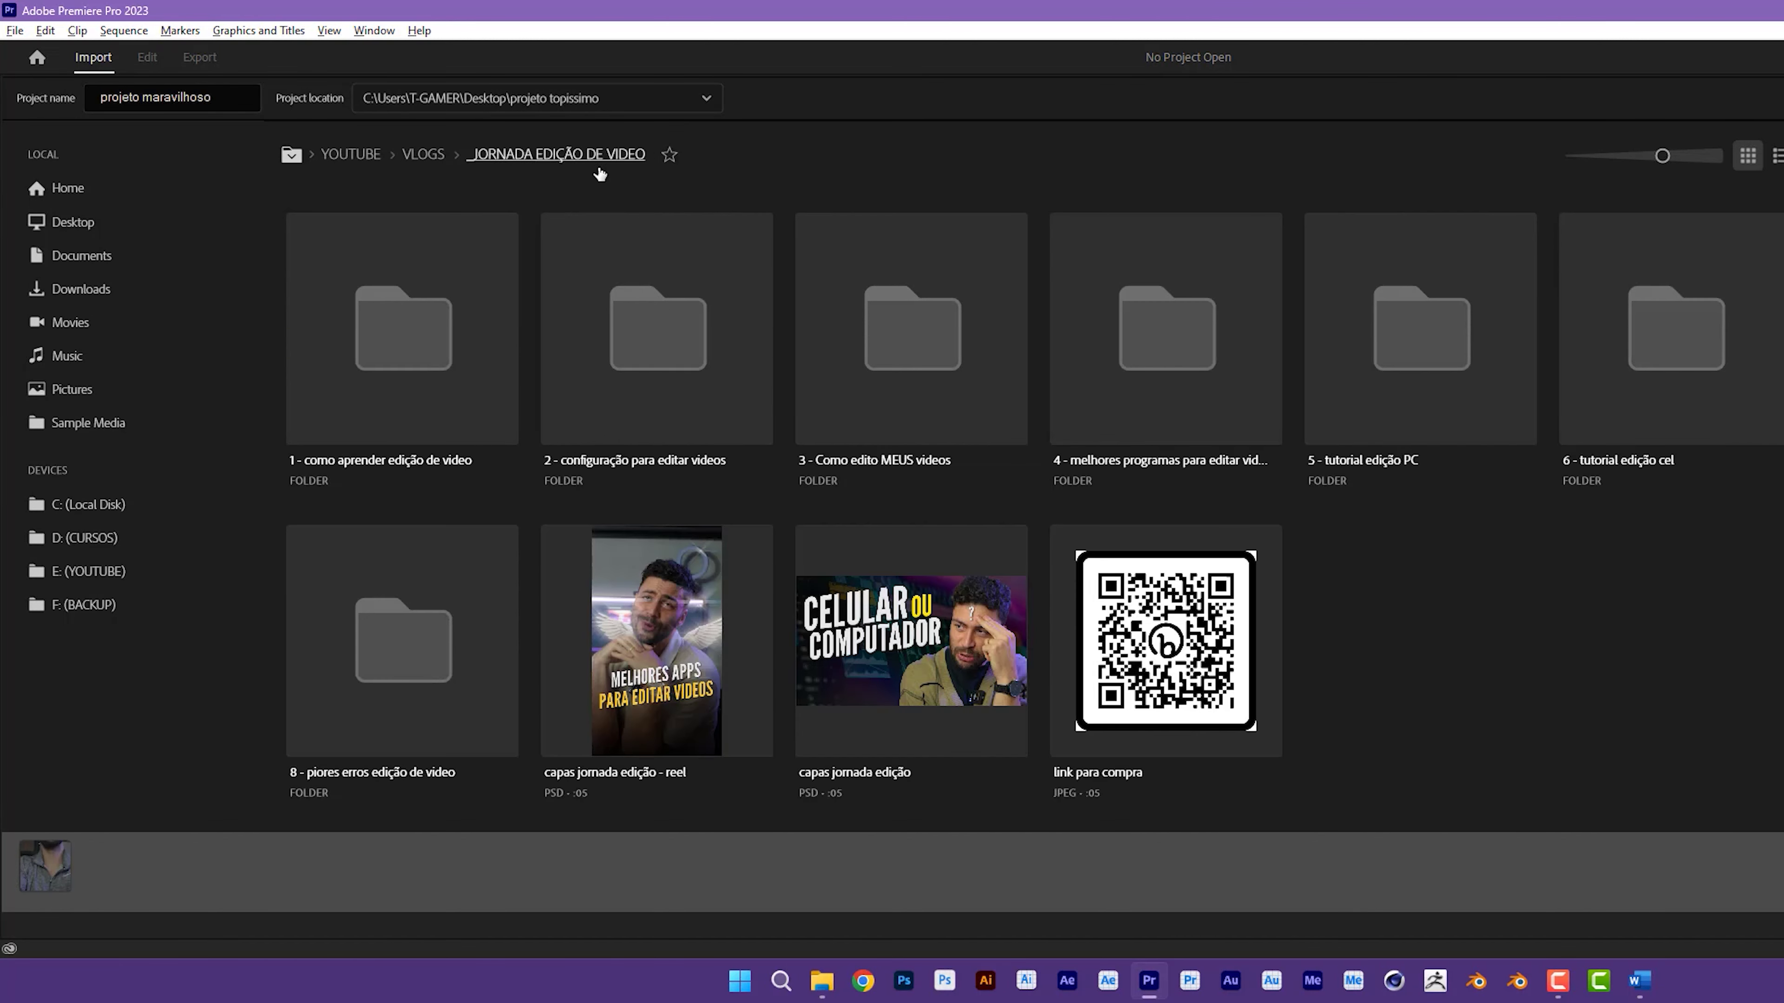
pyautogui.click(1421, 355)
pyautogui.click(1337, 247)
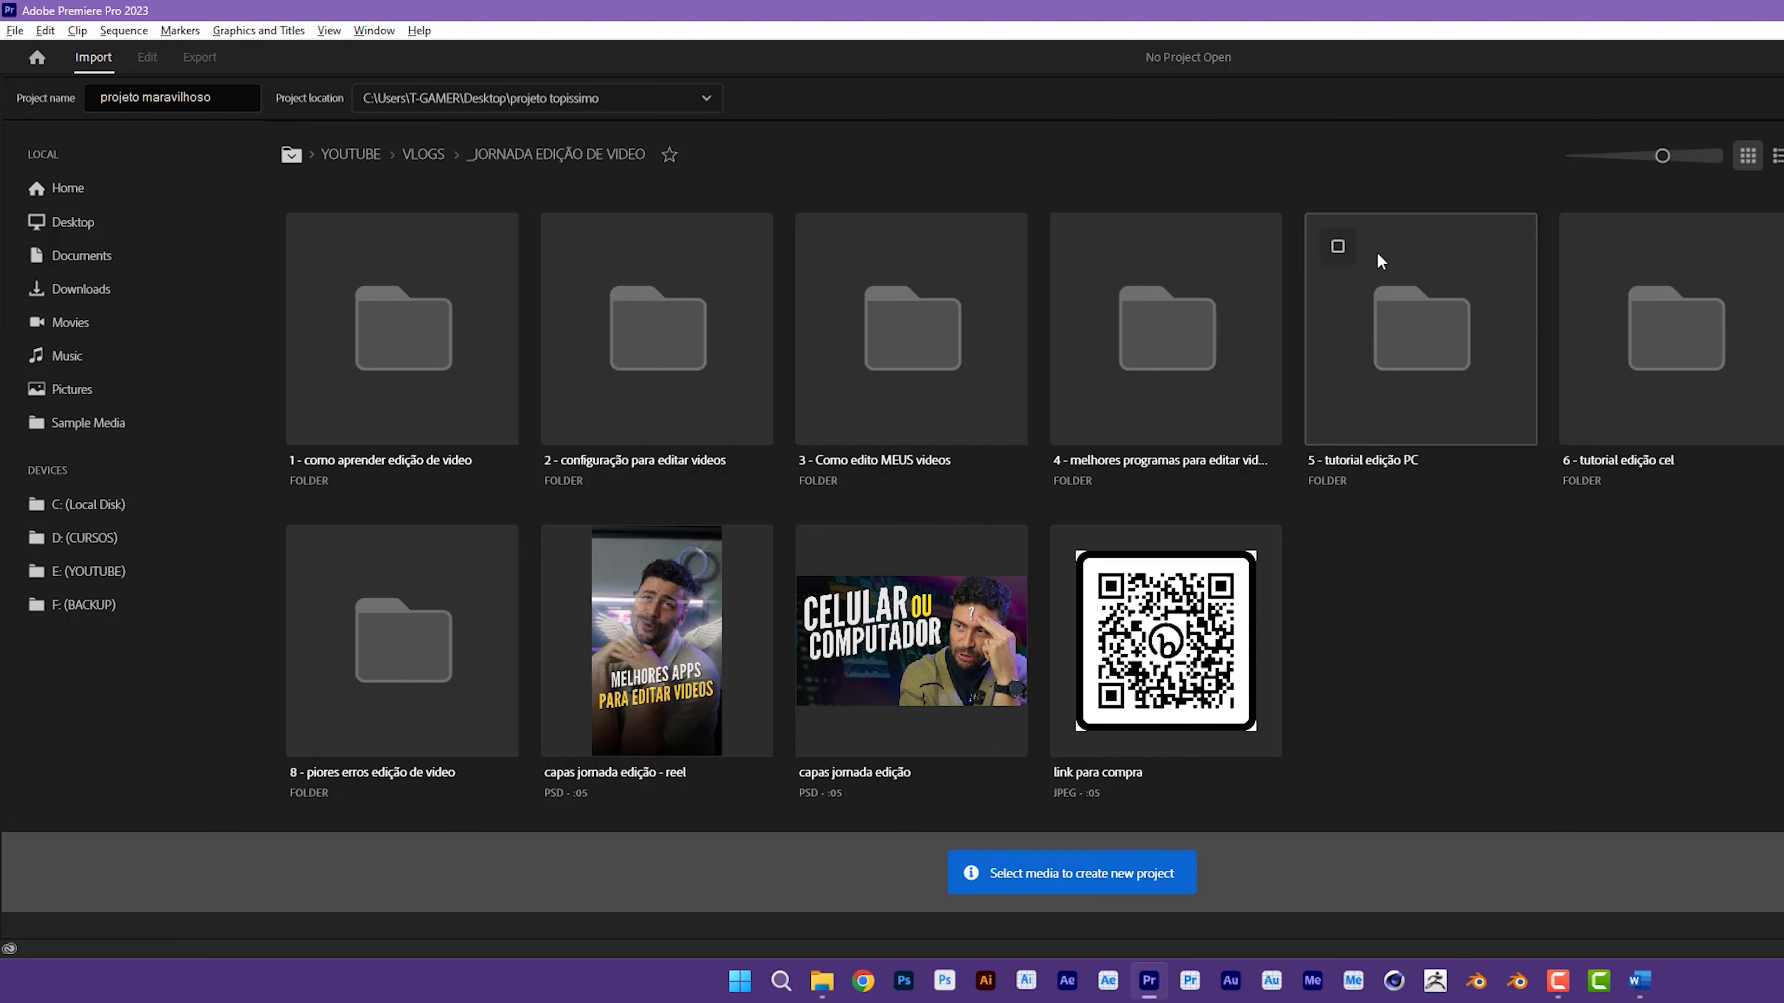
pyautogui.doubleClick(1387, 309)
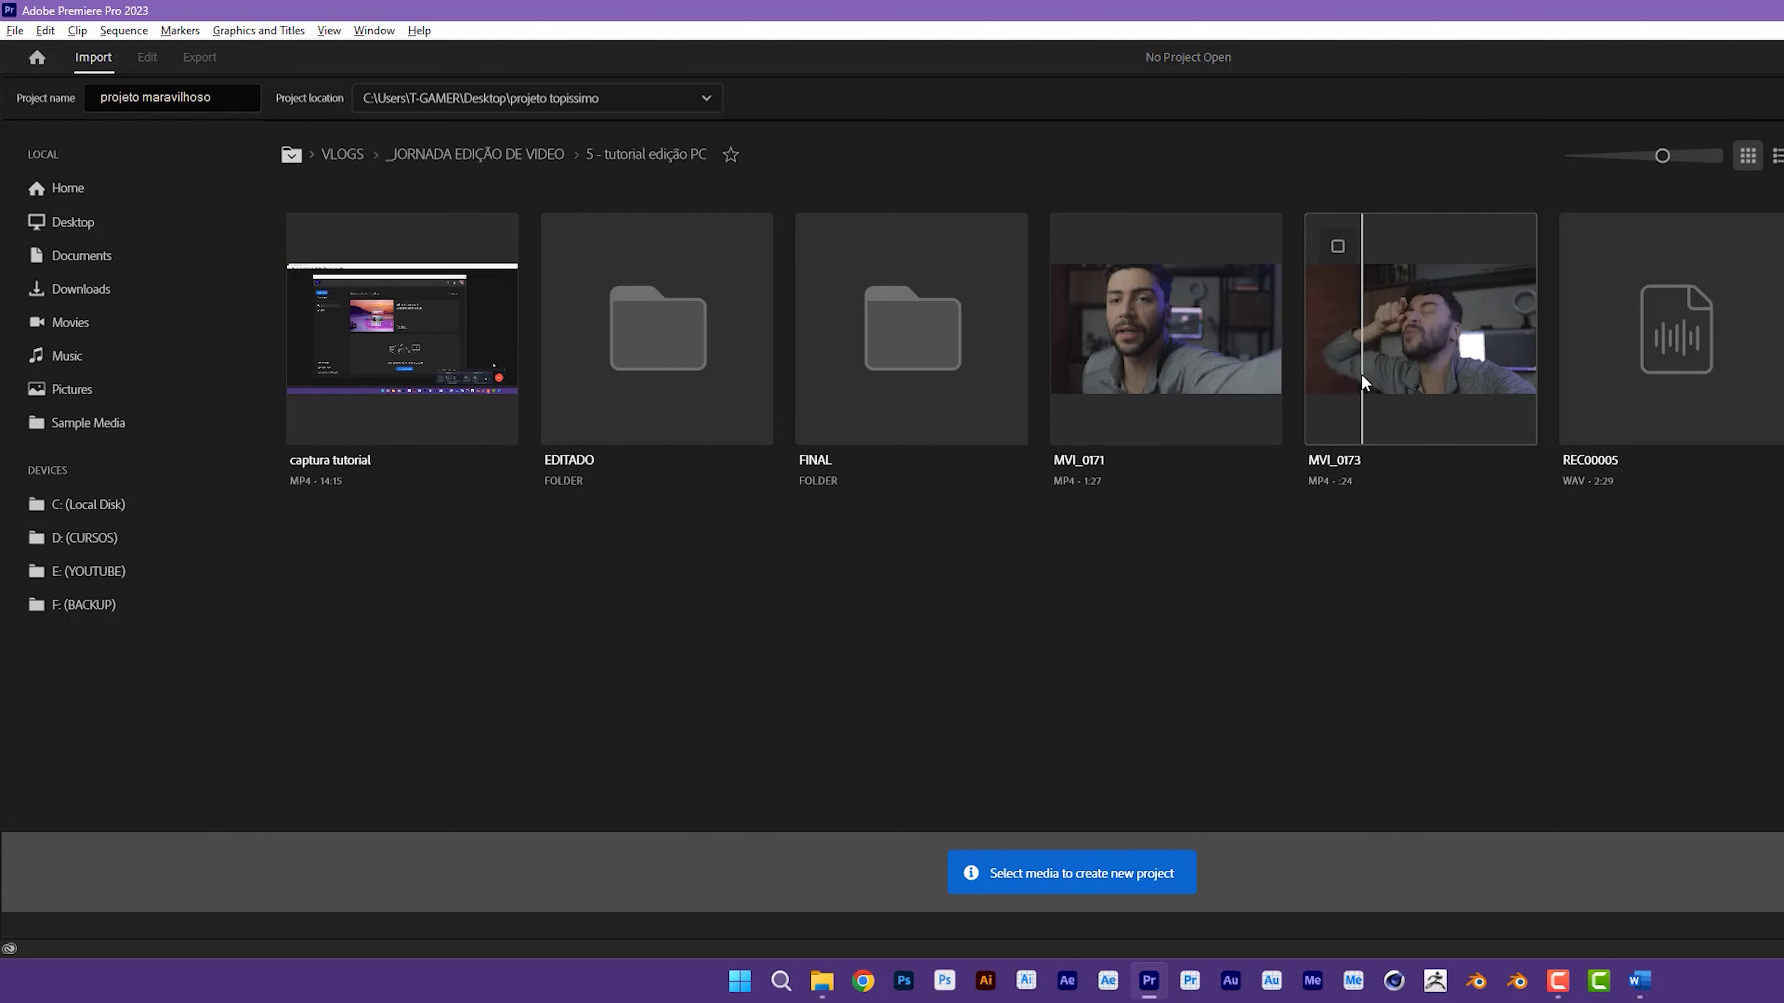
pyautogui.click(1423, 323)
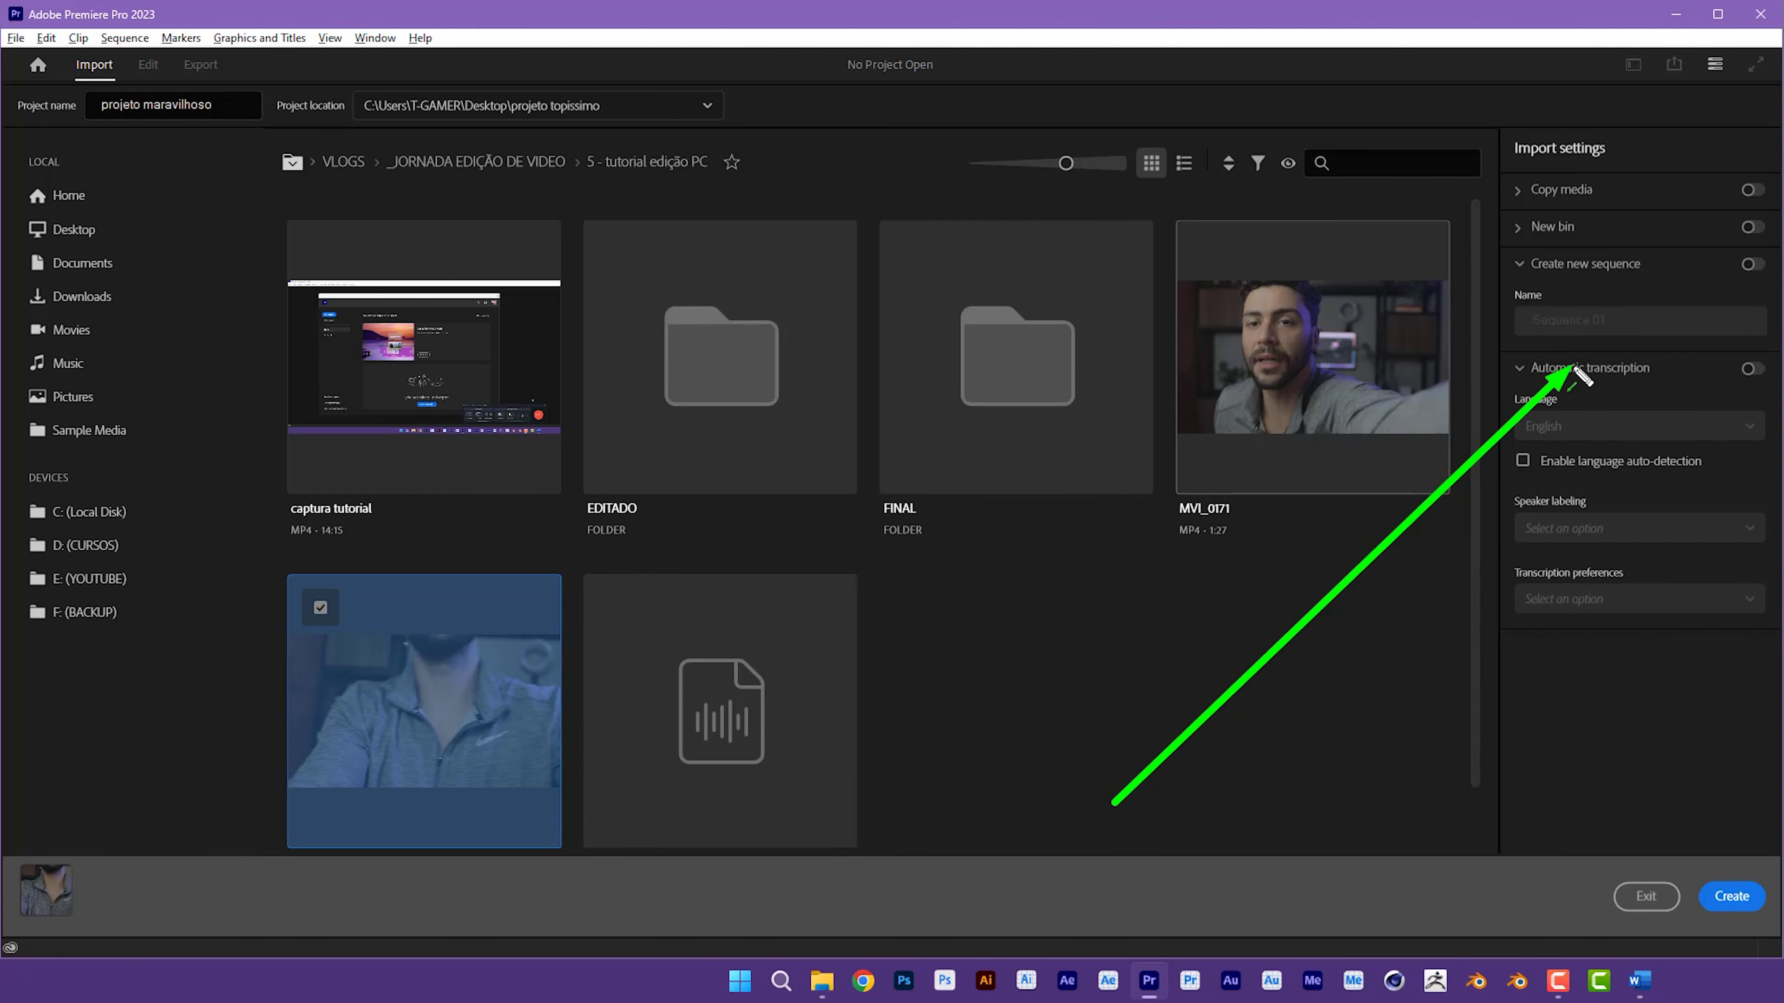
# Step: Enable Create new sequence and create the project with clip MVI_0173
pyautogui.click(1732, 268)
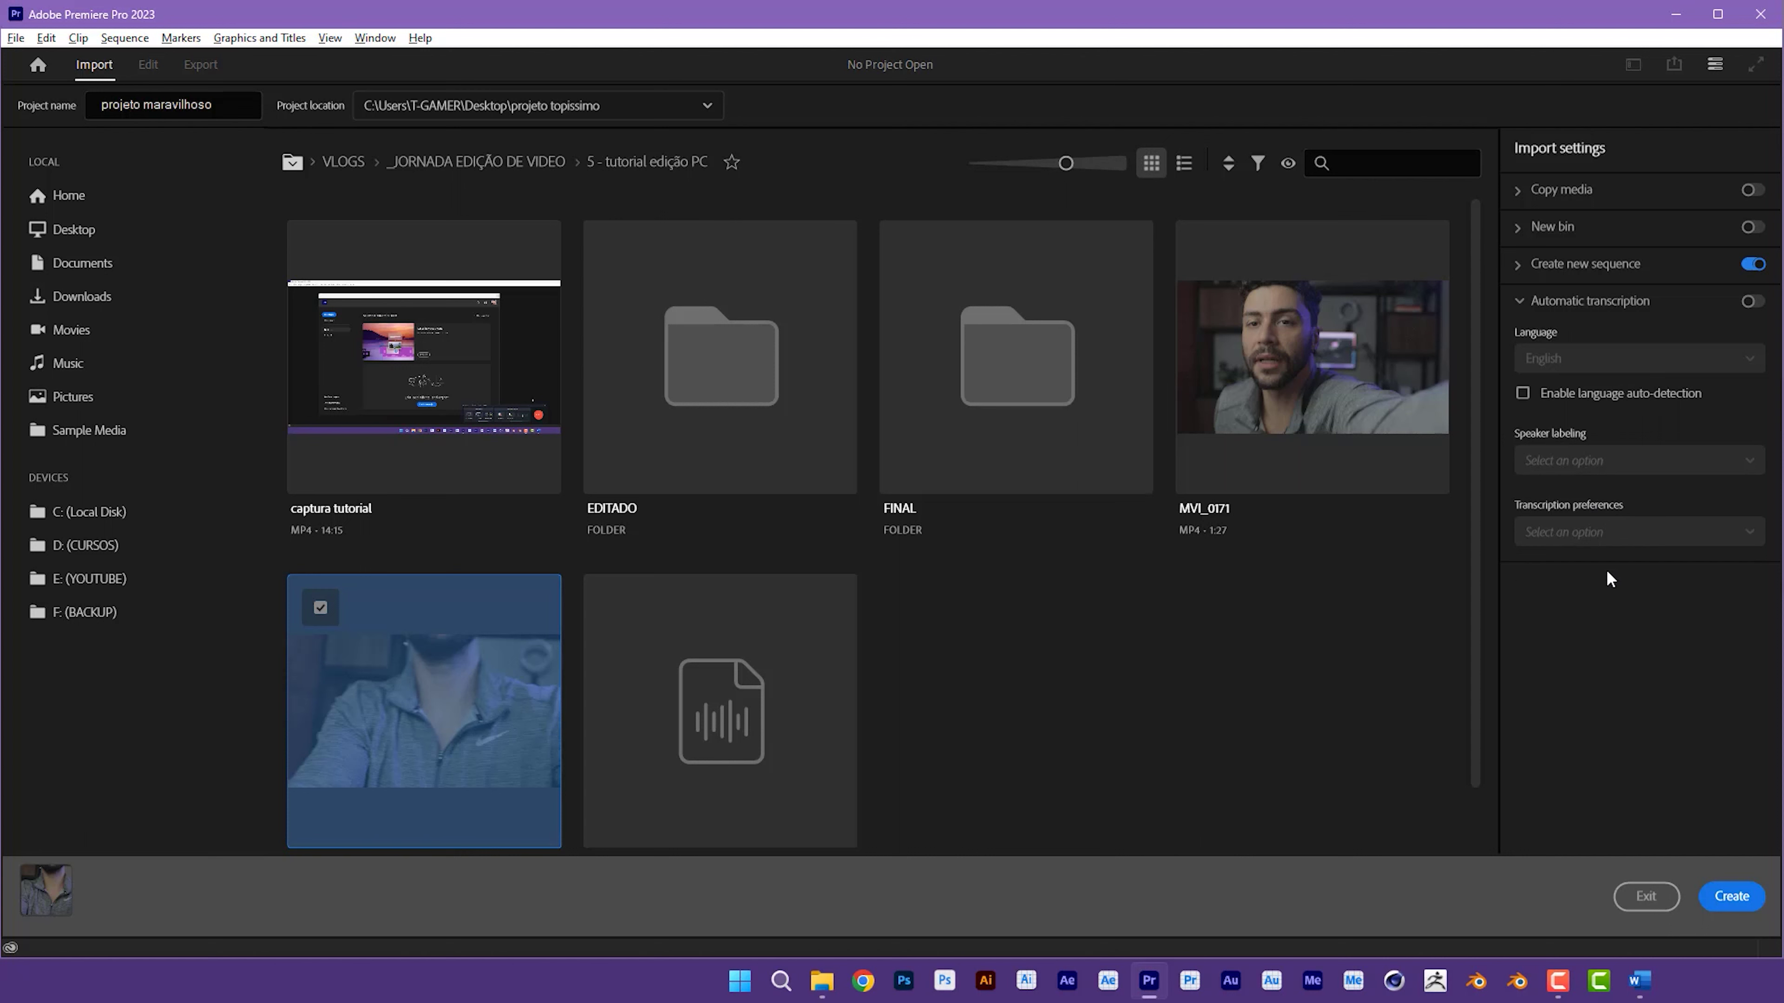
pyautogui.hotkey('ctrl', 'shift', 'd')
pyautogui.moveTo(1594, 629); pyautogui.dragTo(1733, 898)
pyautogui.click(1738, 903)
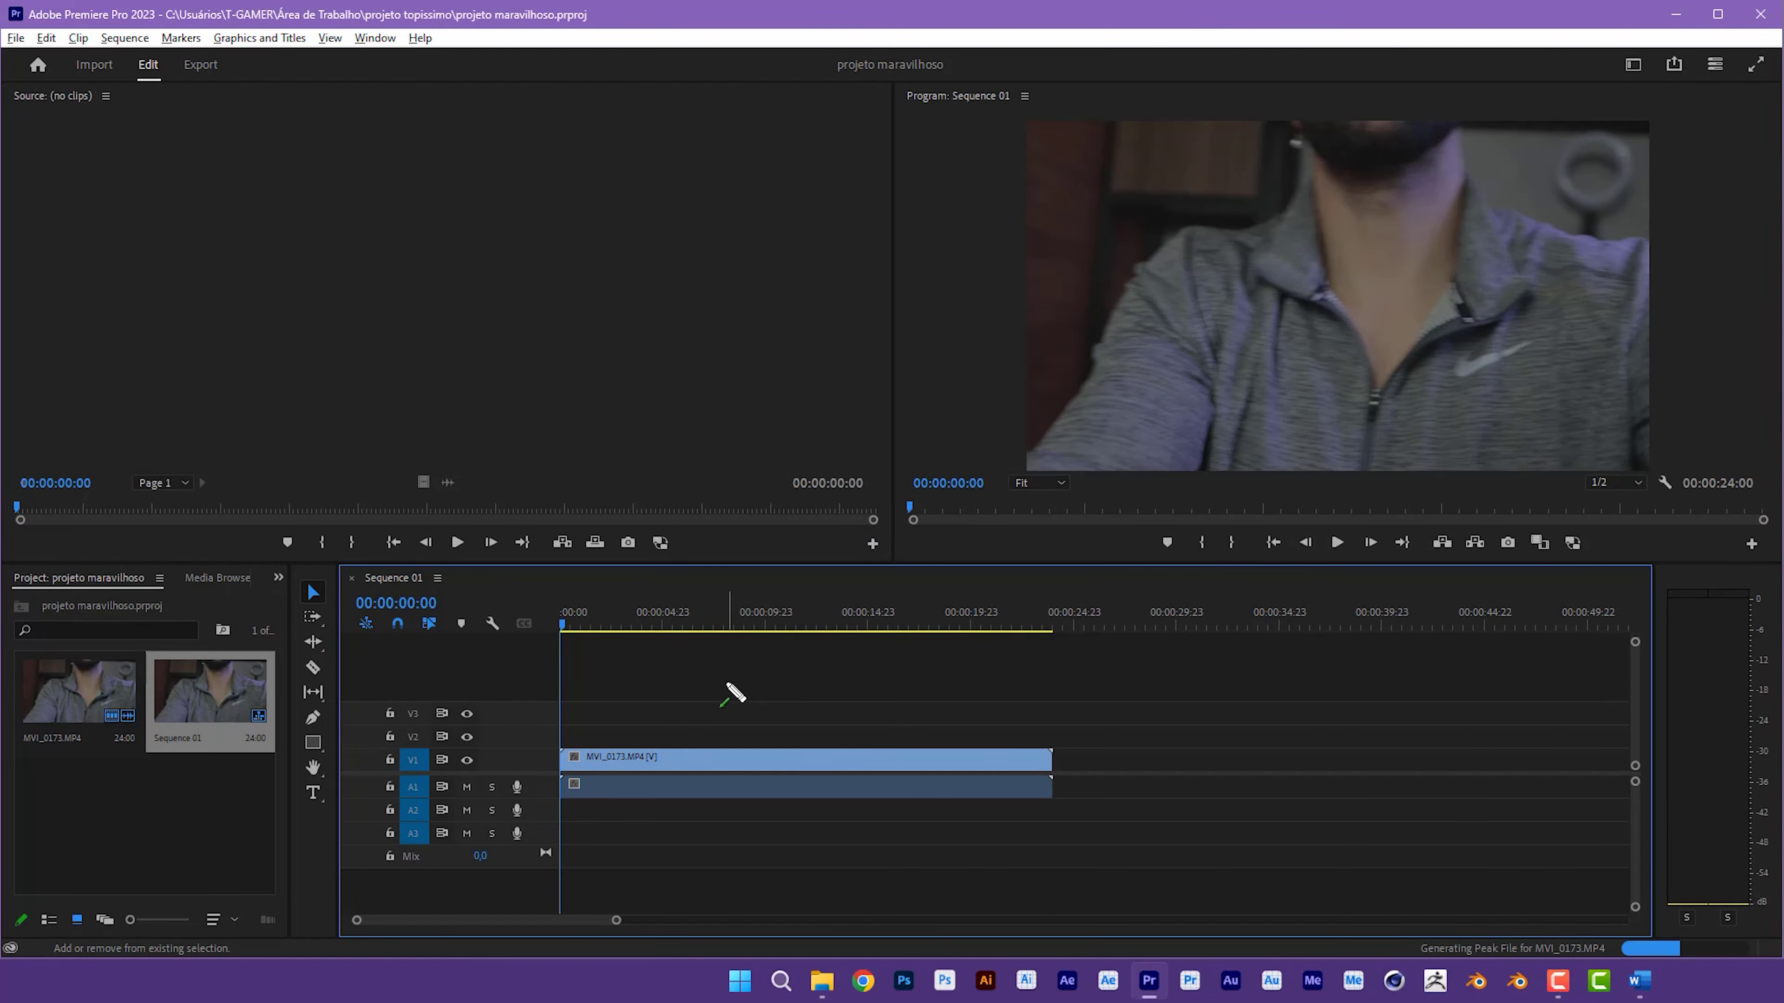
# Step: Choose Essentials from the Workspaces menu at the top right
pyautogui.moveTo(583, 743); pyautogui.dragTo(313, 130)
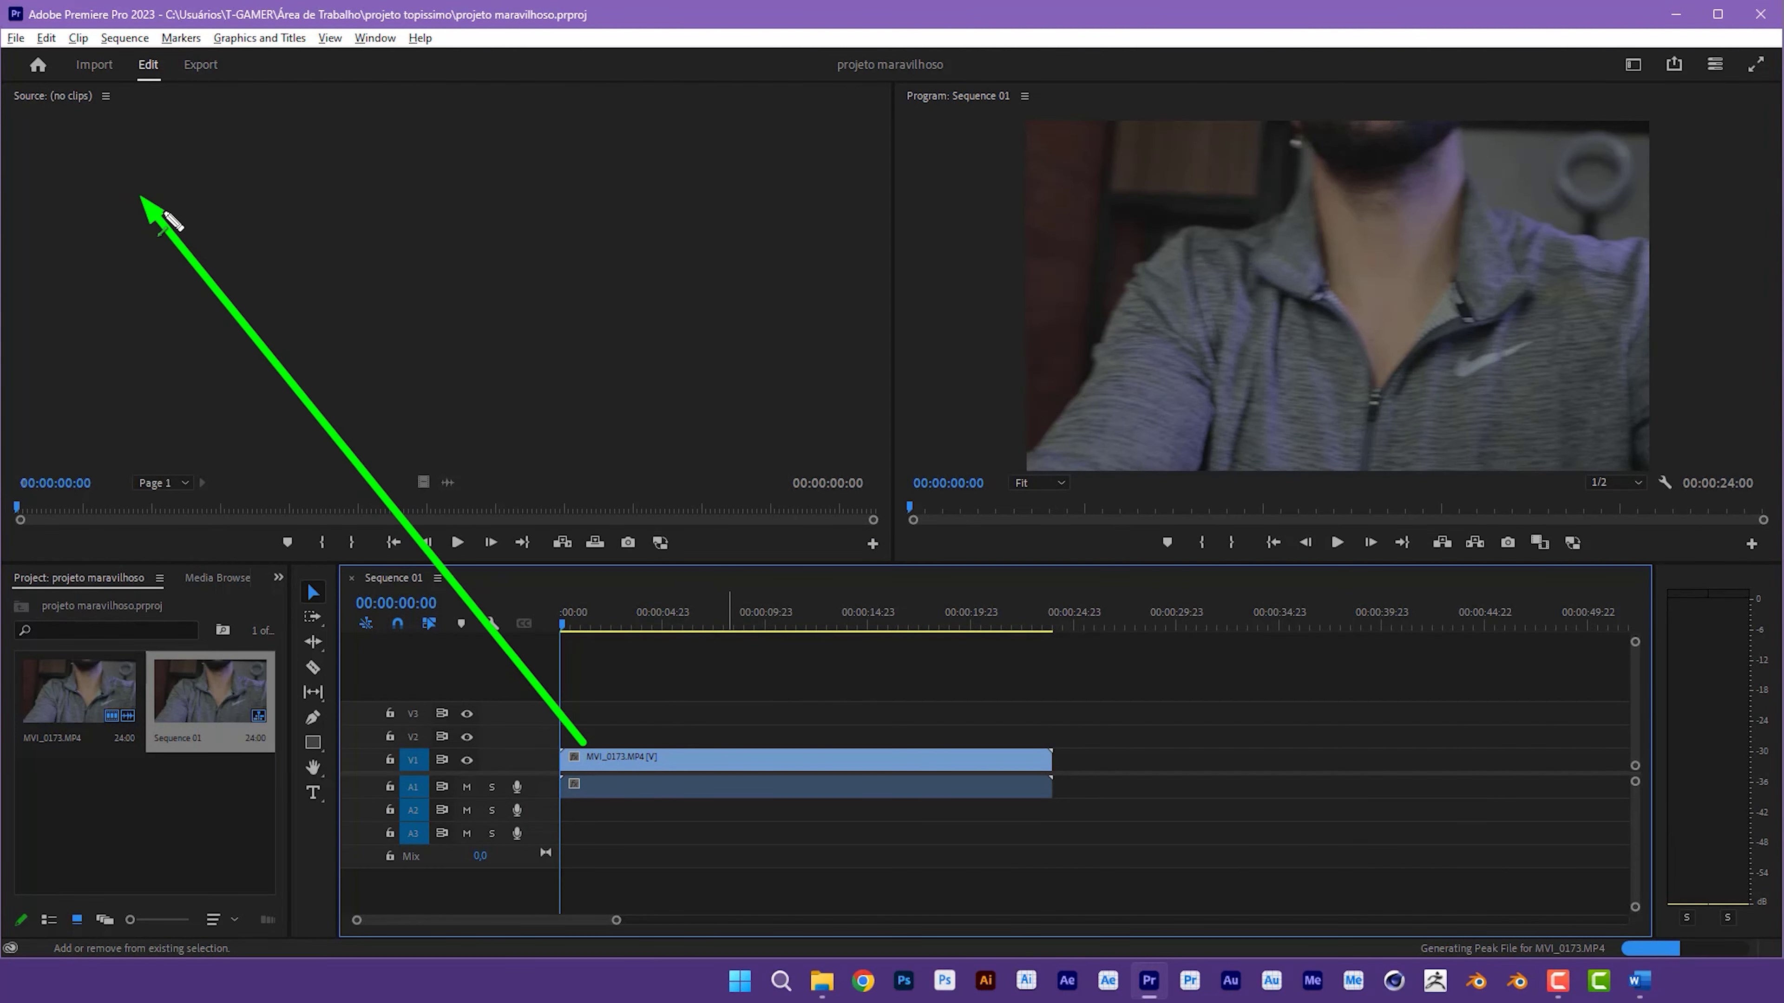
pyautogui.moveTo(181, 200)
pyautogui.mouseDown()
pyautogui.moveTo(873, 163)
pyautogui.moveTo(1628, 72)
pyautogui.mouseUp()
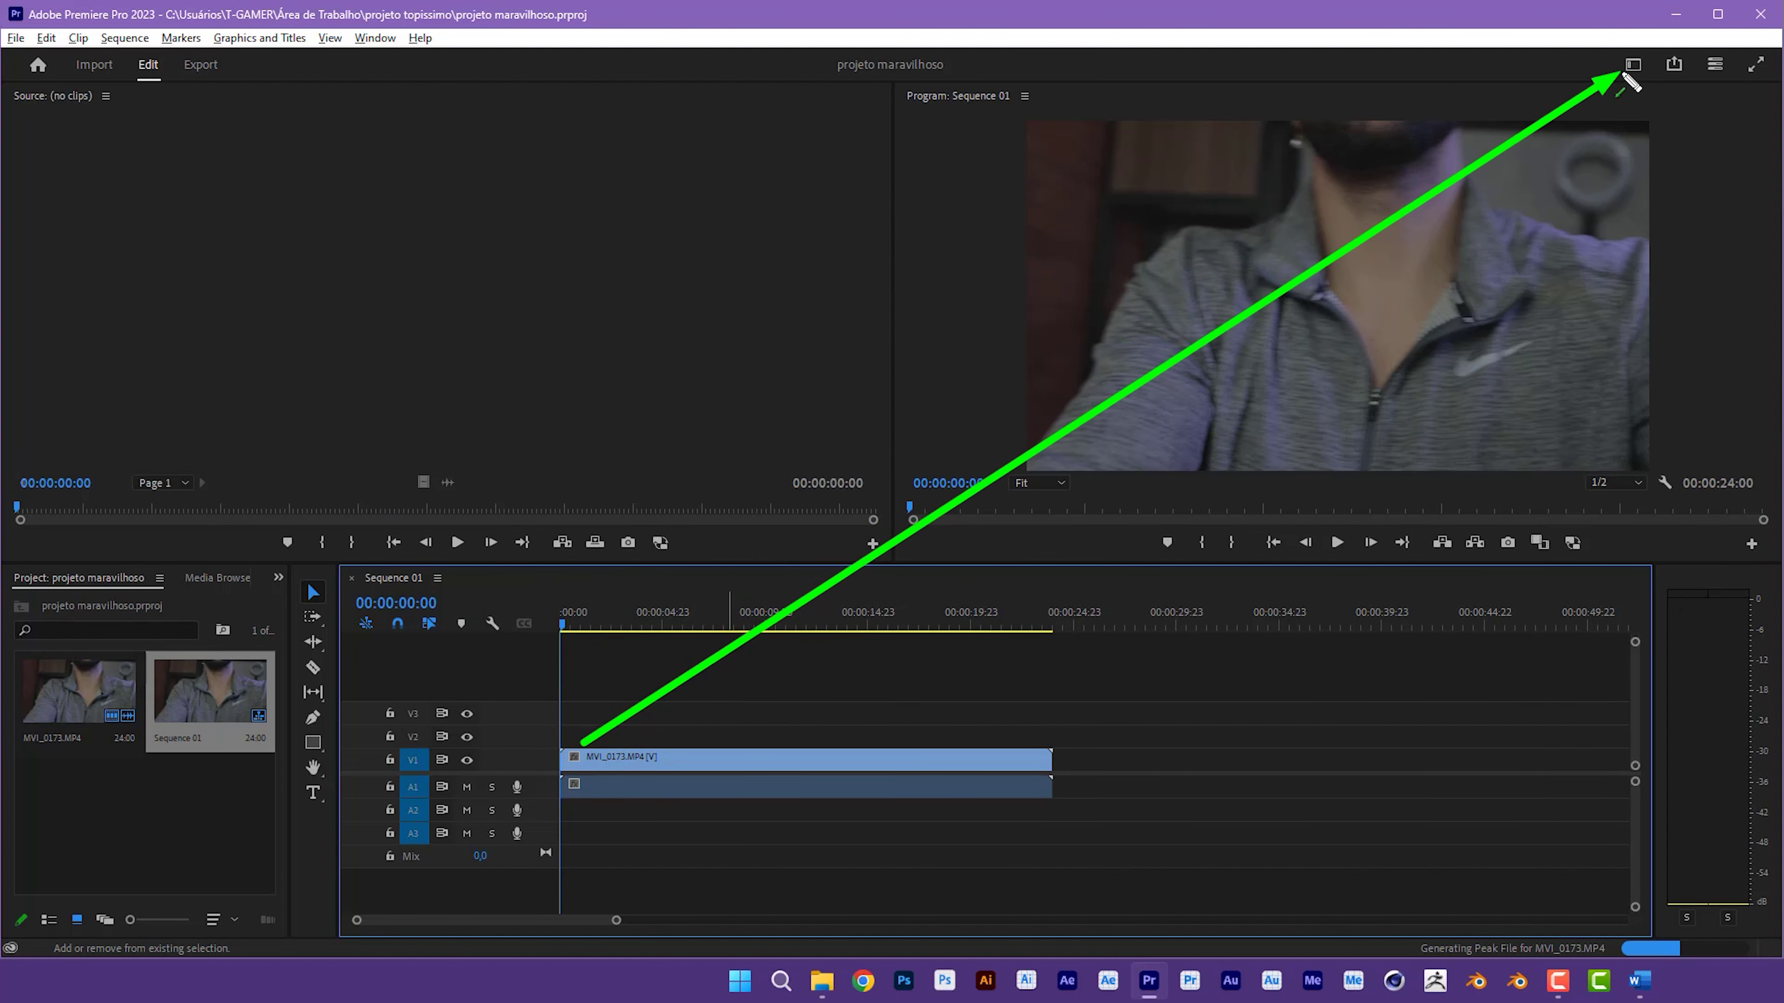
pyautogui.click(1629, 69)
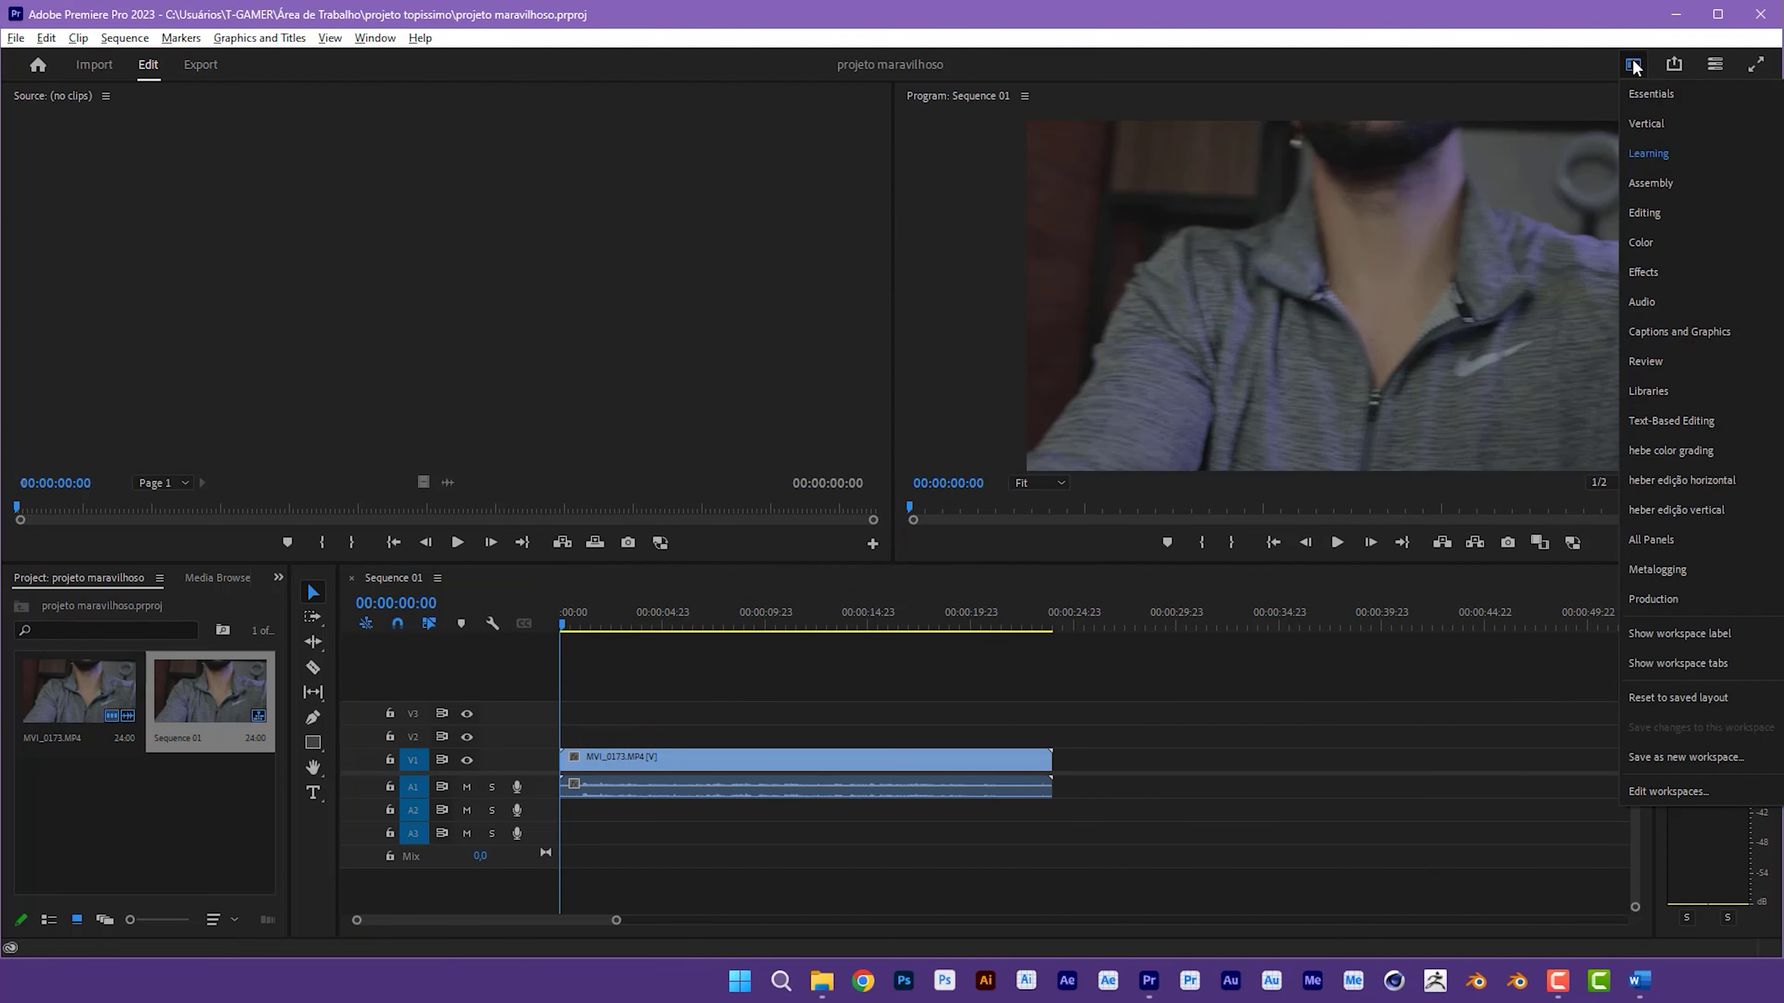
pyautogui.click(1649, 96)
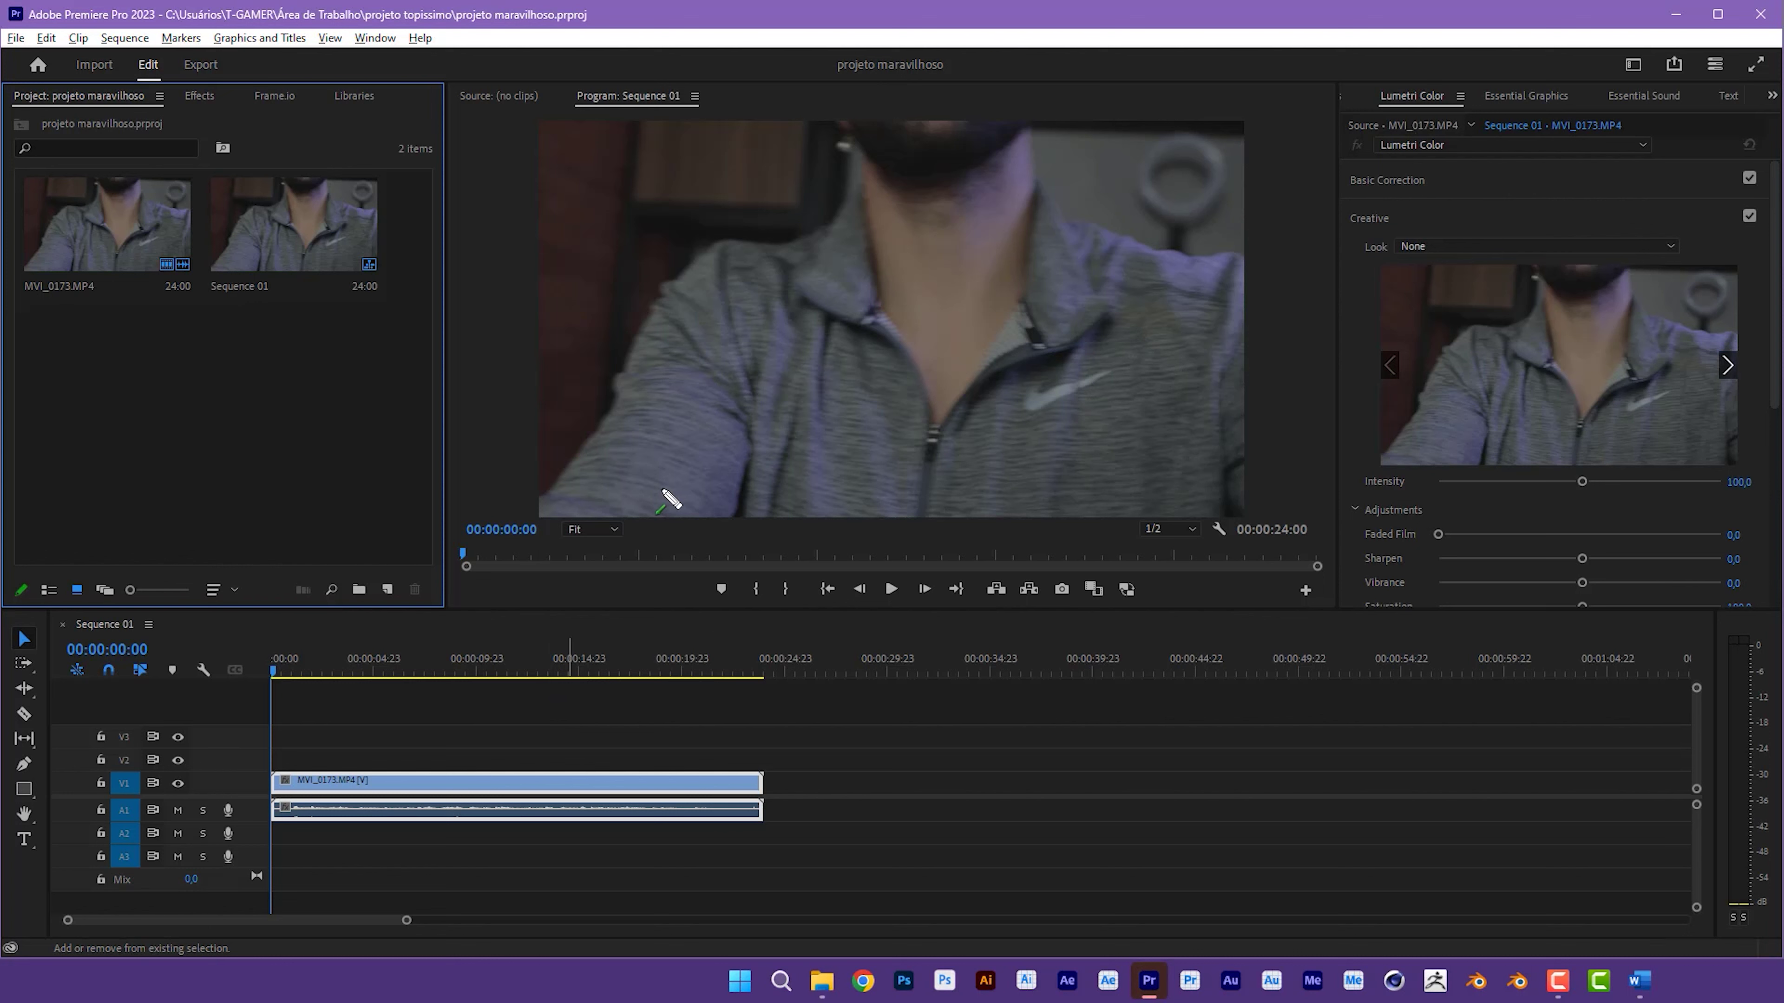
pyautogui.moveTo(475, 691)
pyautogui.mouseDown()
pyautogui.moveTo(62, 99)
pyautogui.moveTo(895, 344)
pyautogui.moveTo(860, 348)
pyautogui.mouseUp()
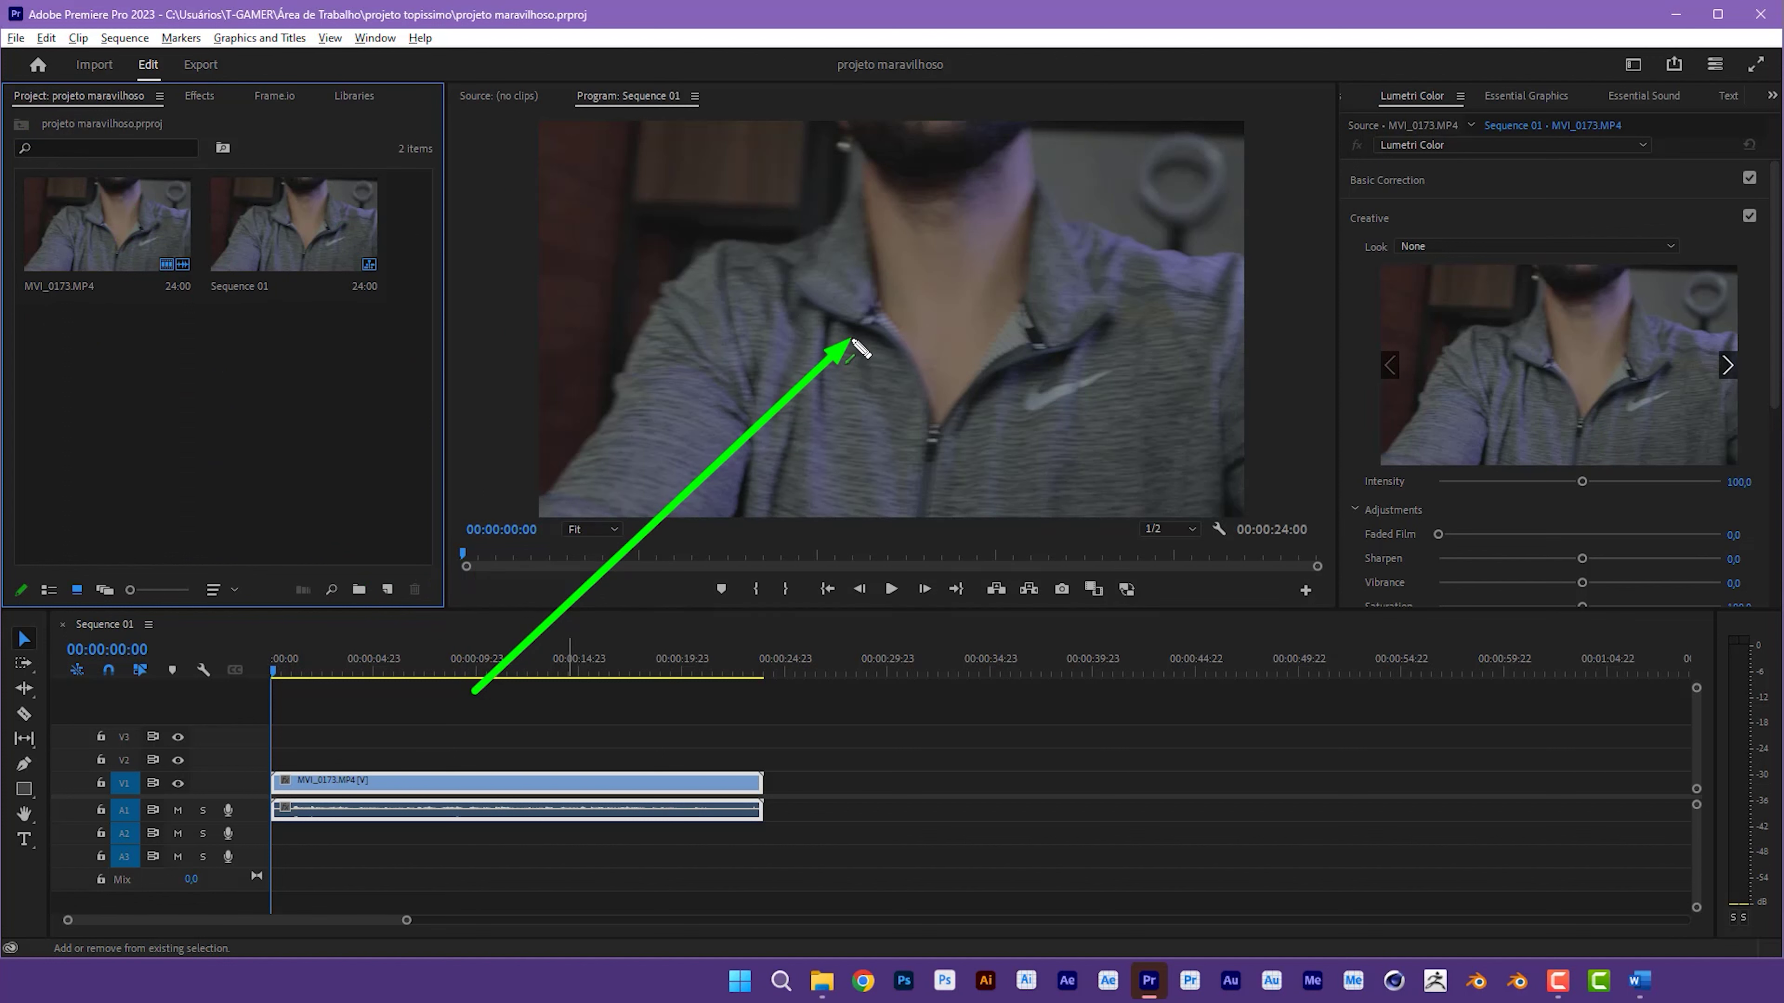
pyautogui.moveTo(865, 345); pyautogui.dragTo(426, 778)
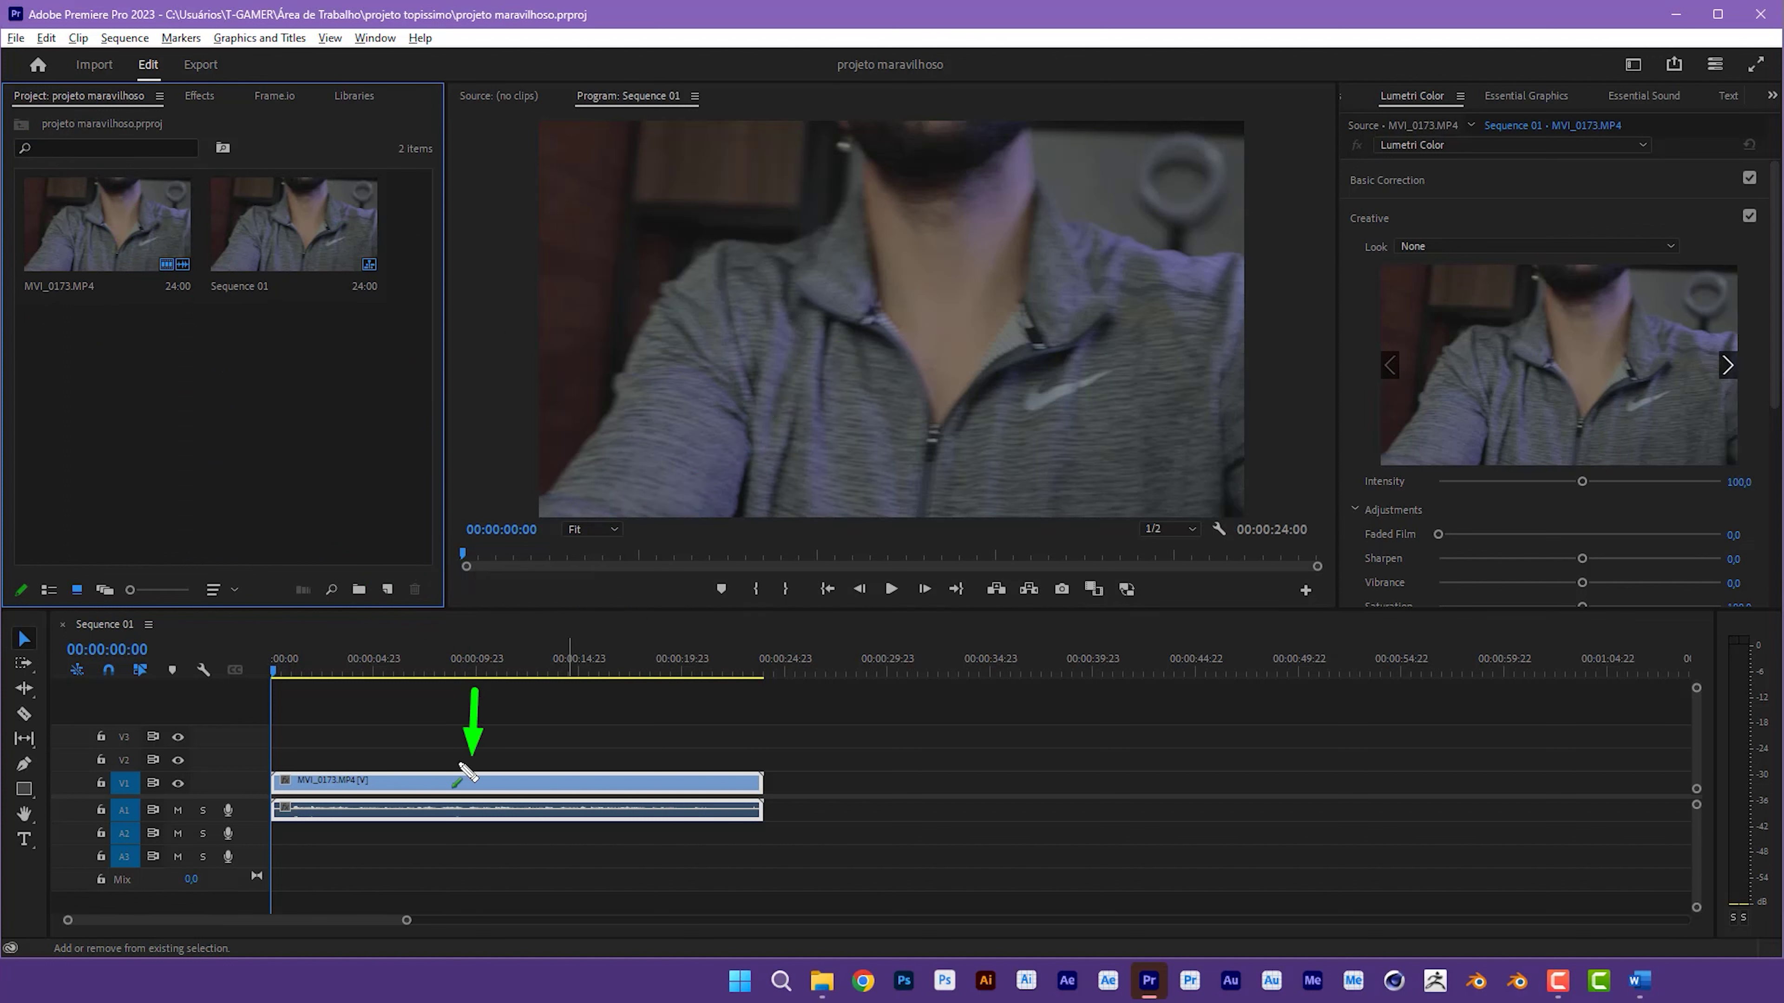
pyautogui.moveTo(427, 778)
pyautogui.mouseDown()
pyautogui.moveTo(1429, 173)
pyautogui.moveTo(1593, 118)
pyautogui.moveTo(1472, 314)
pyautogui.mouseUp()
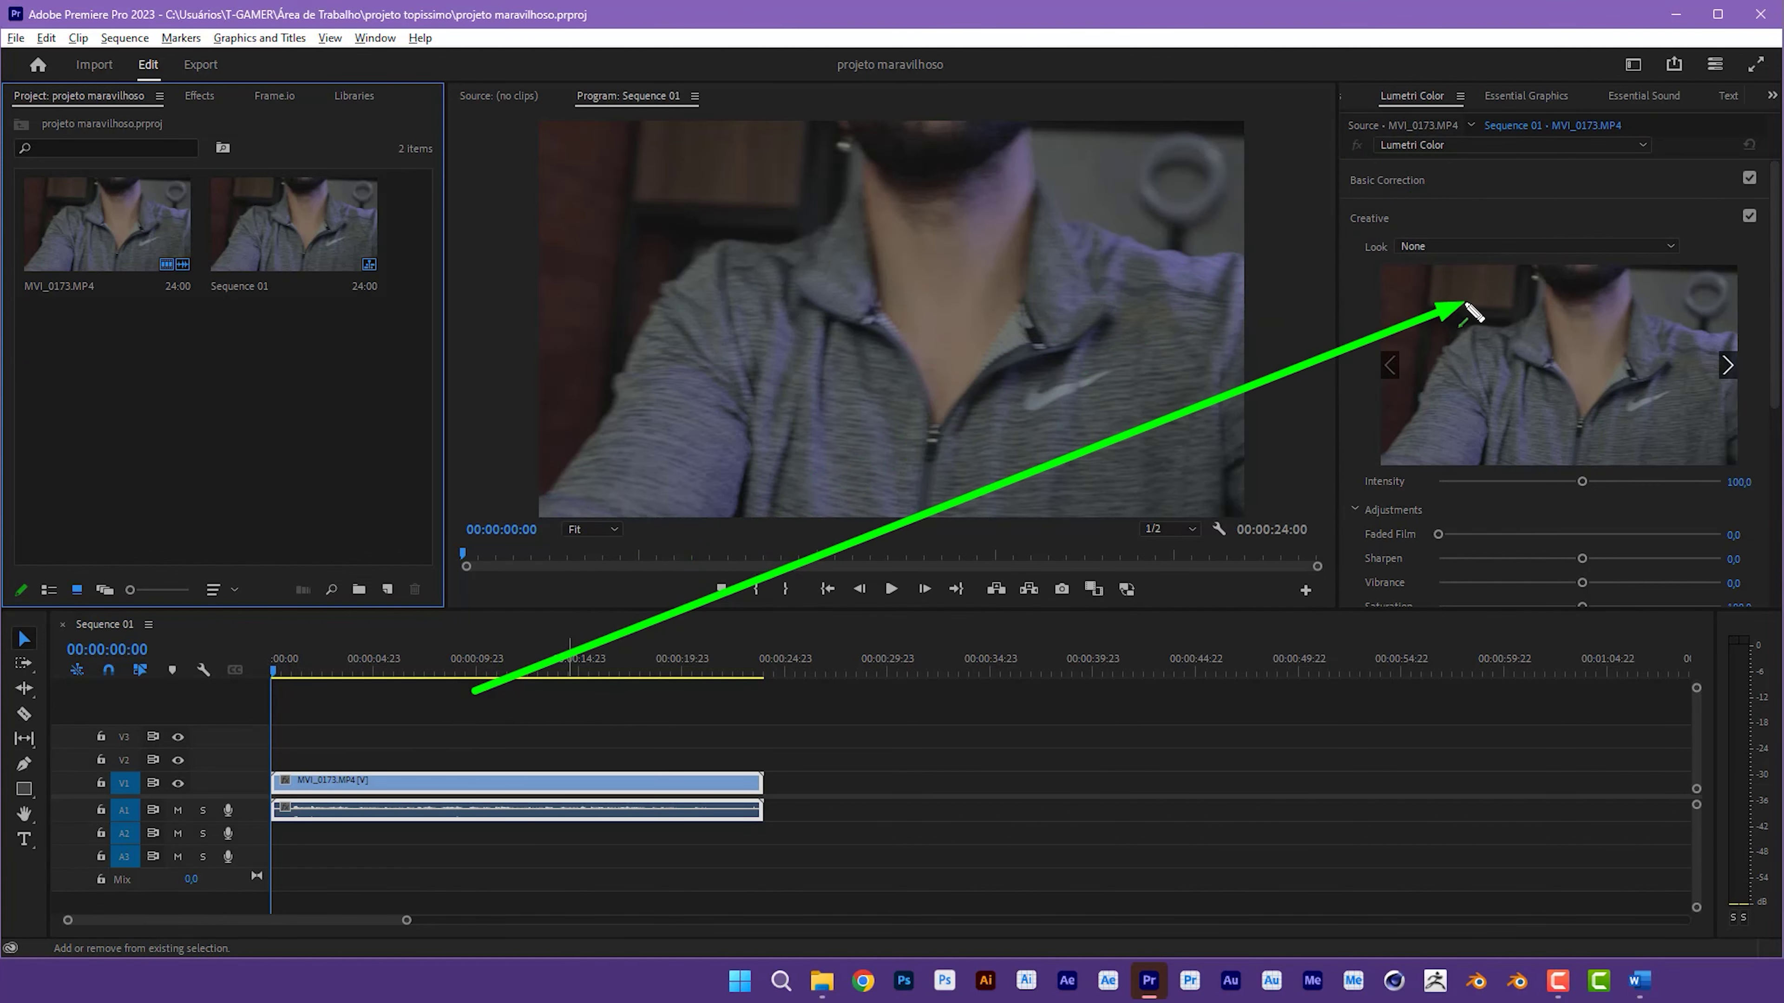
pyautogui.moveTo(1472, 314)
pyautogui.mouseDown()
pyautogui.moveTo(791, 447)
pyautogui.moveTo(140, 310)
pyautogui.moveTo(82, 323)
pyautogui.mouseUp()
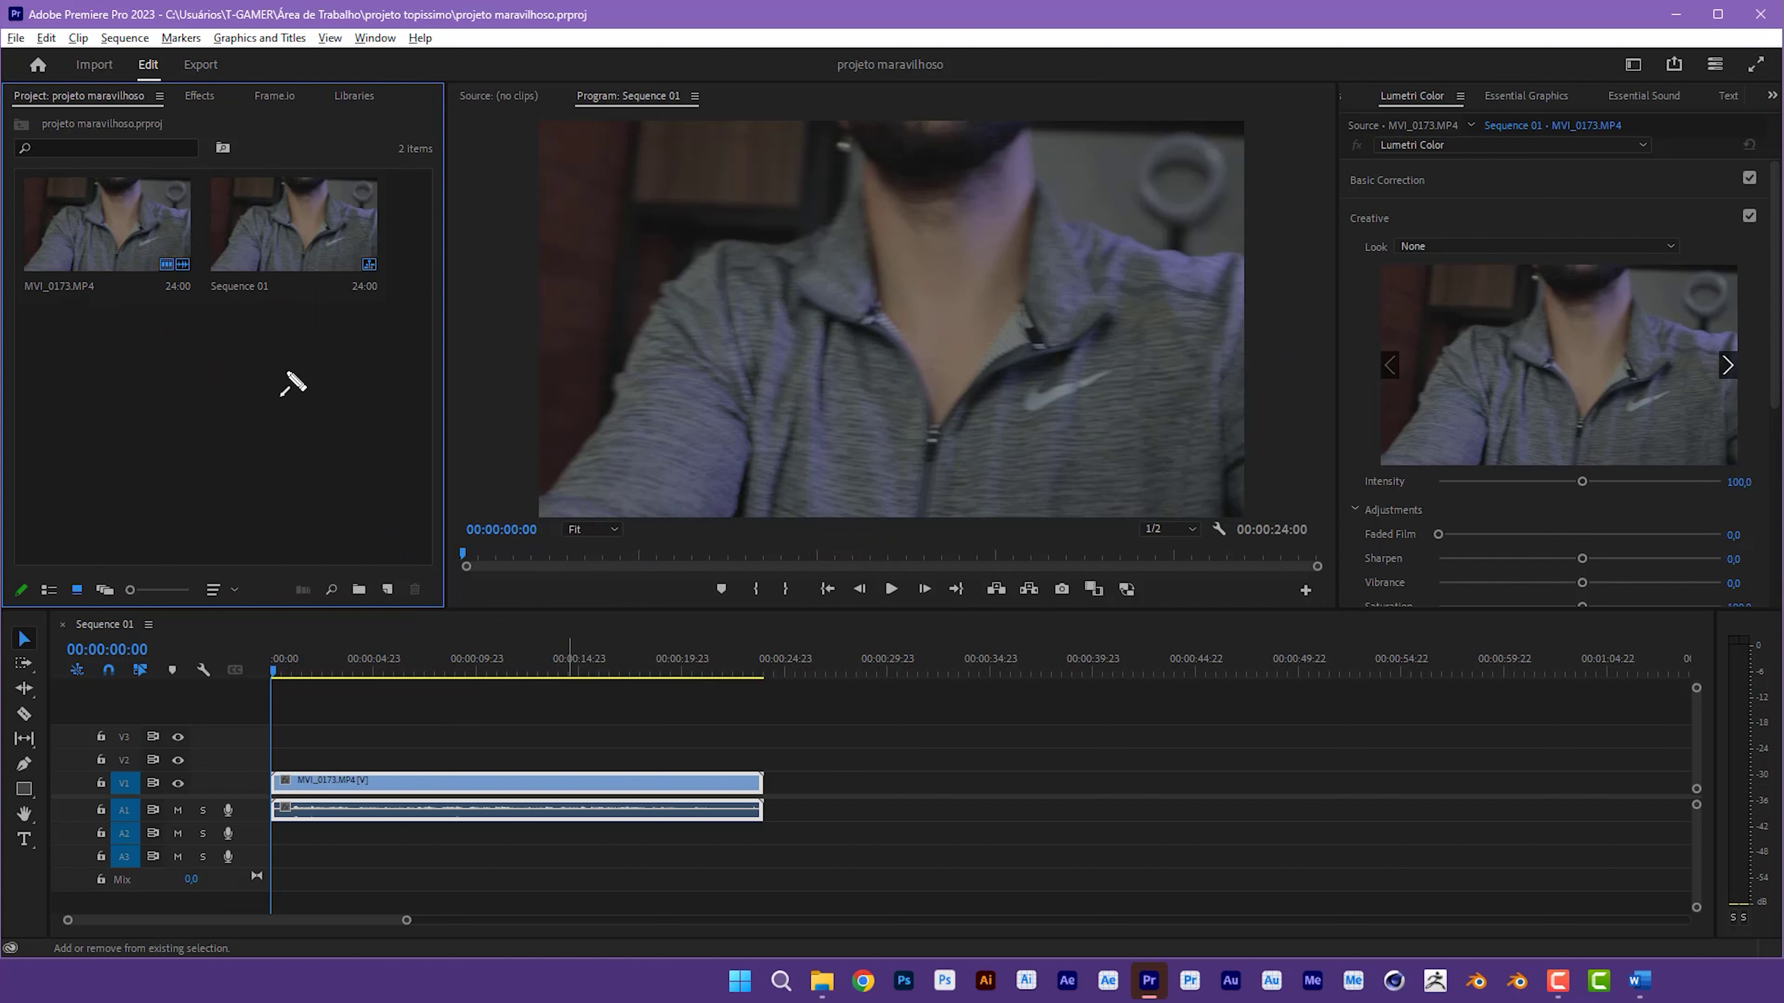
pyautogui.moveTo(106, 564); pyautogui.dragTo(243, 295)
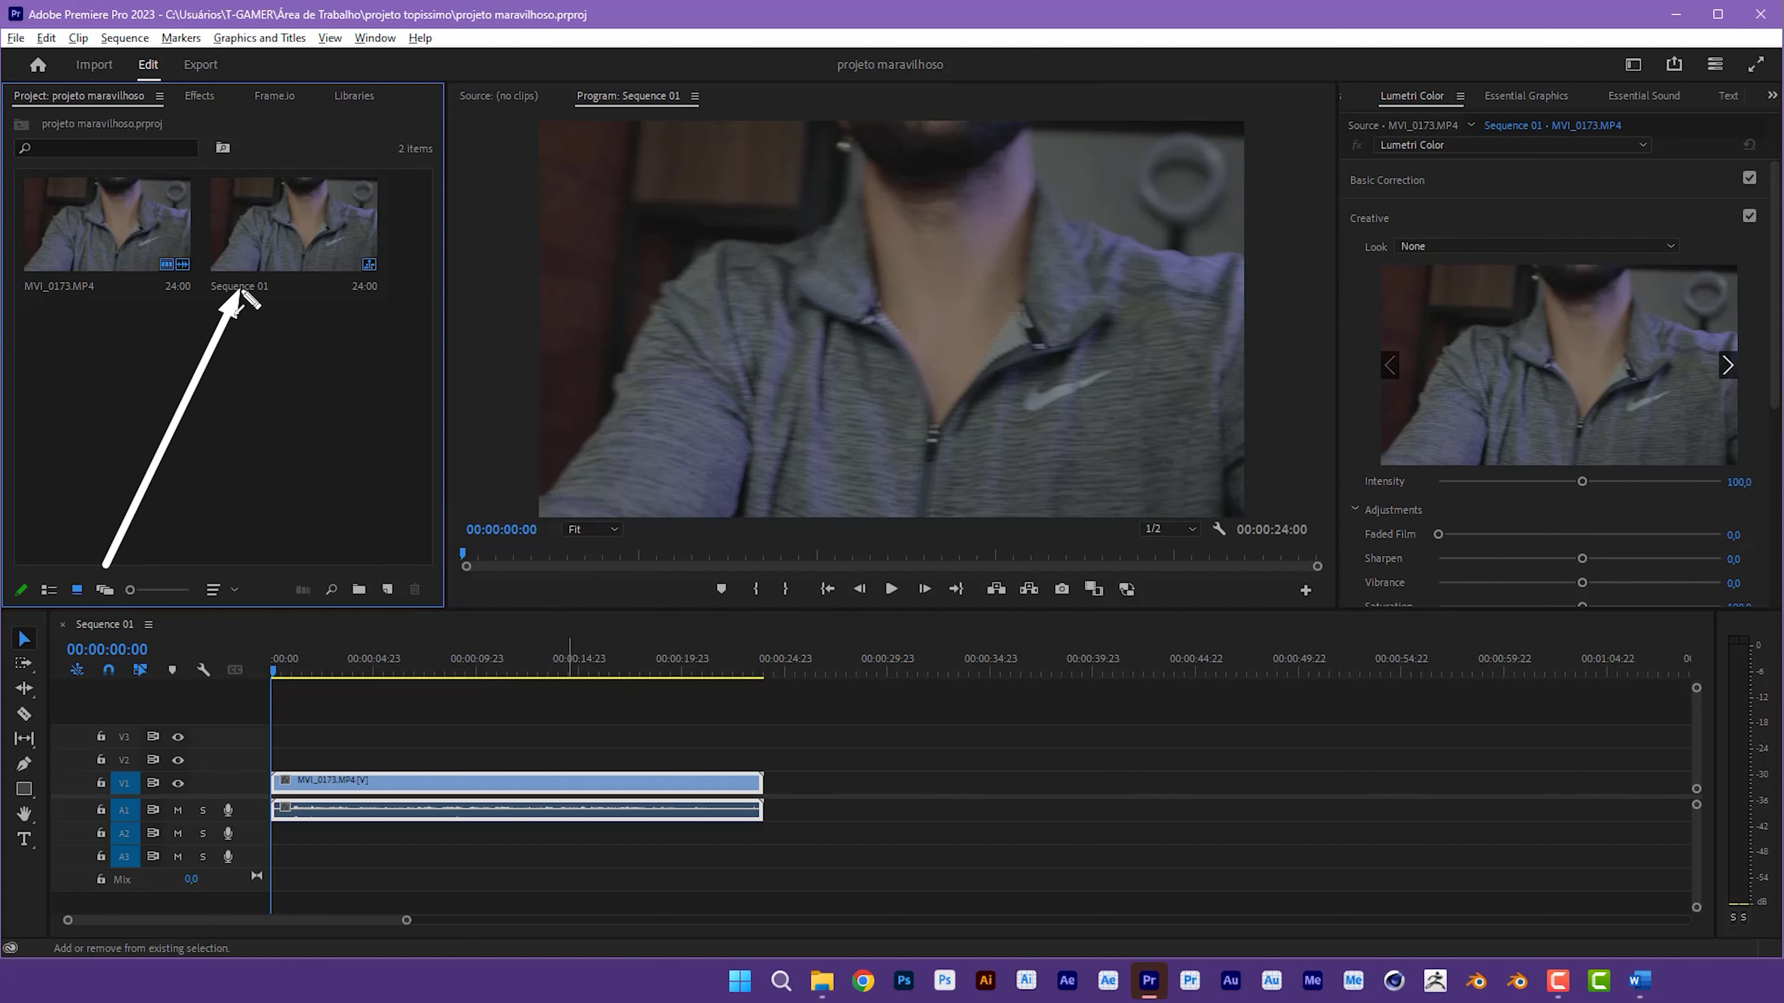
pyautogui.moveTo(242, 293); pyautogui.dragTo(266, 296)
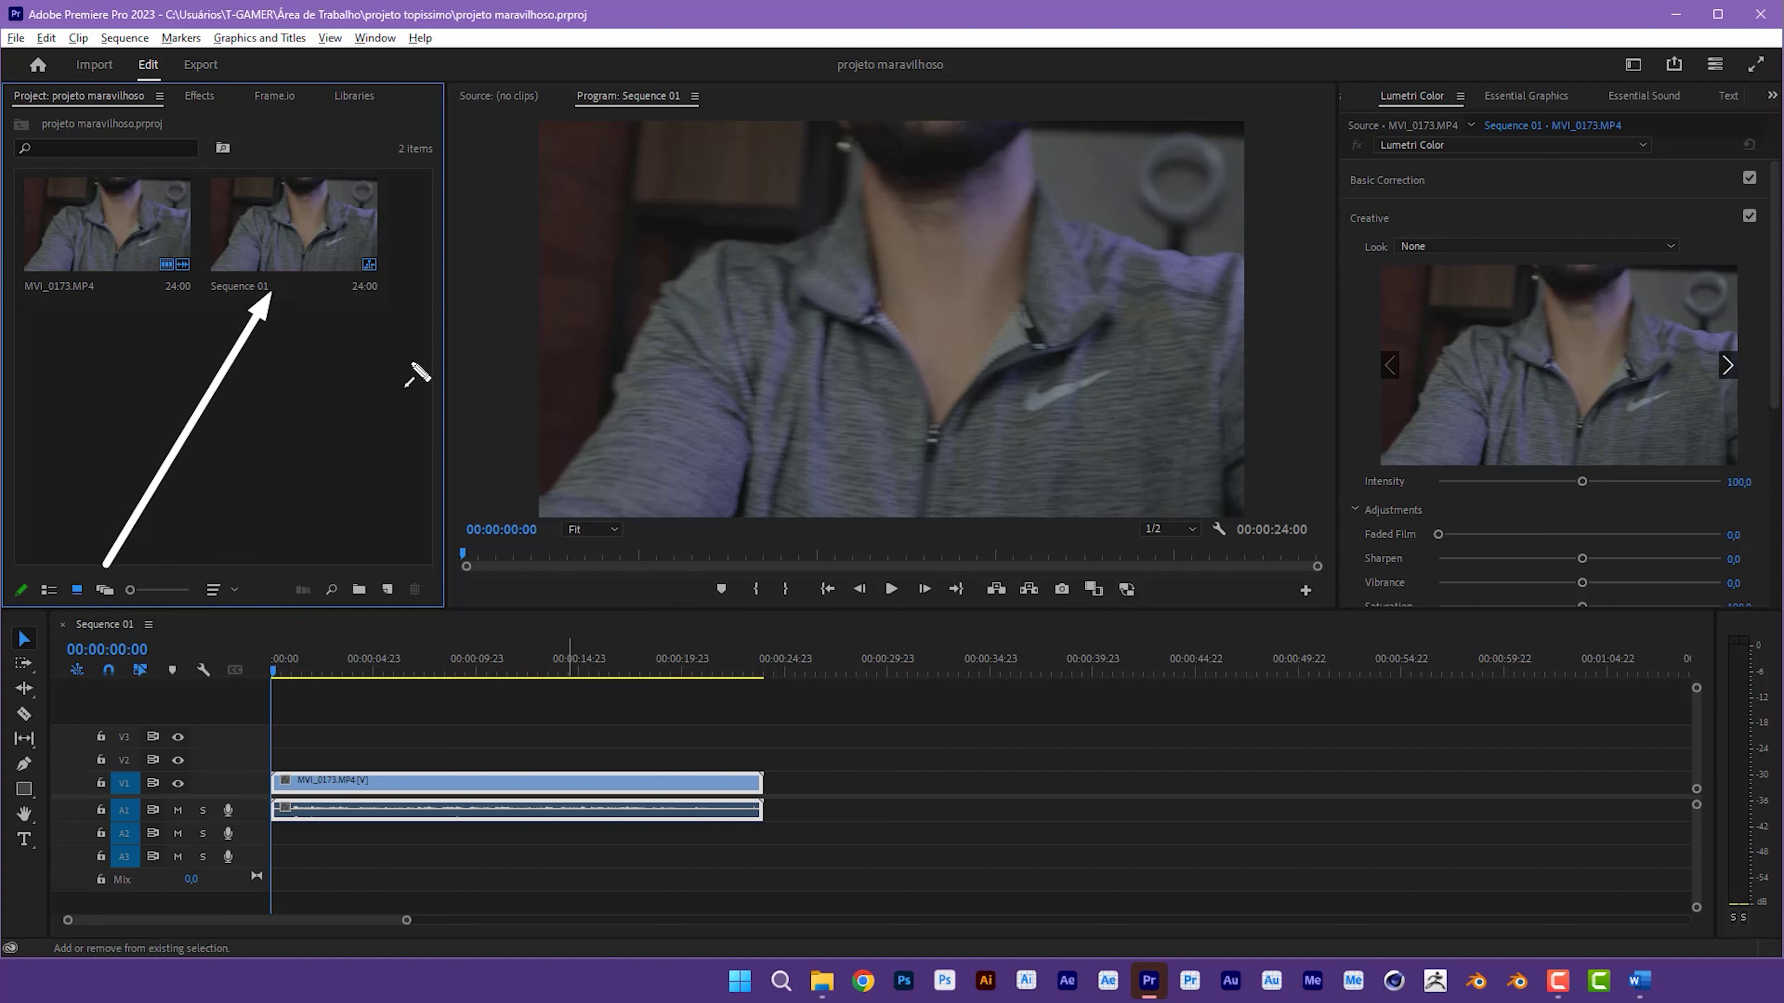
pyautogui.moveTo(206, 549); pyautogui.dragTo(74, 295)
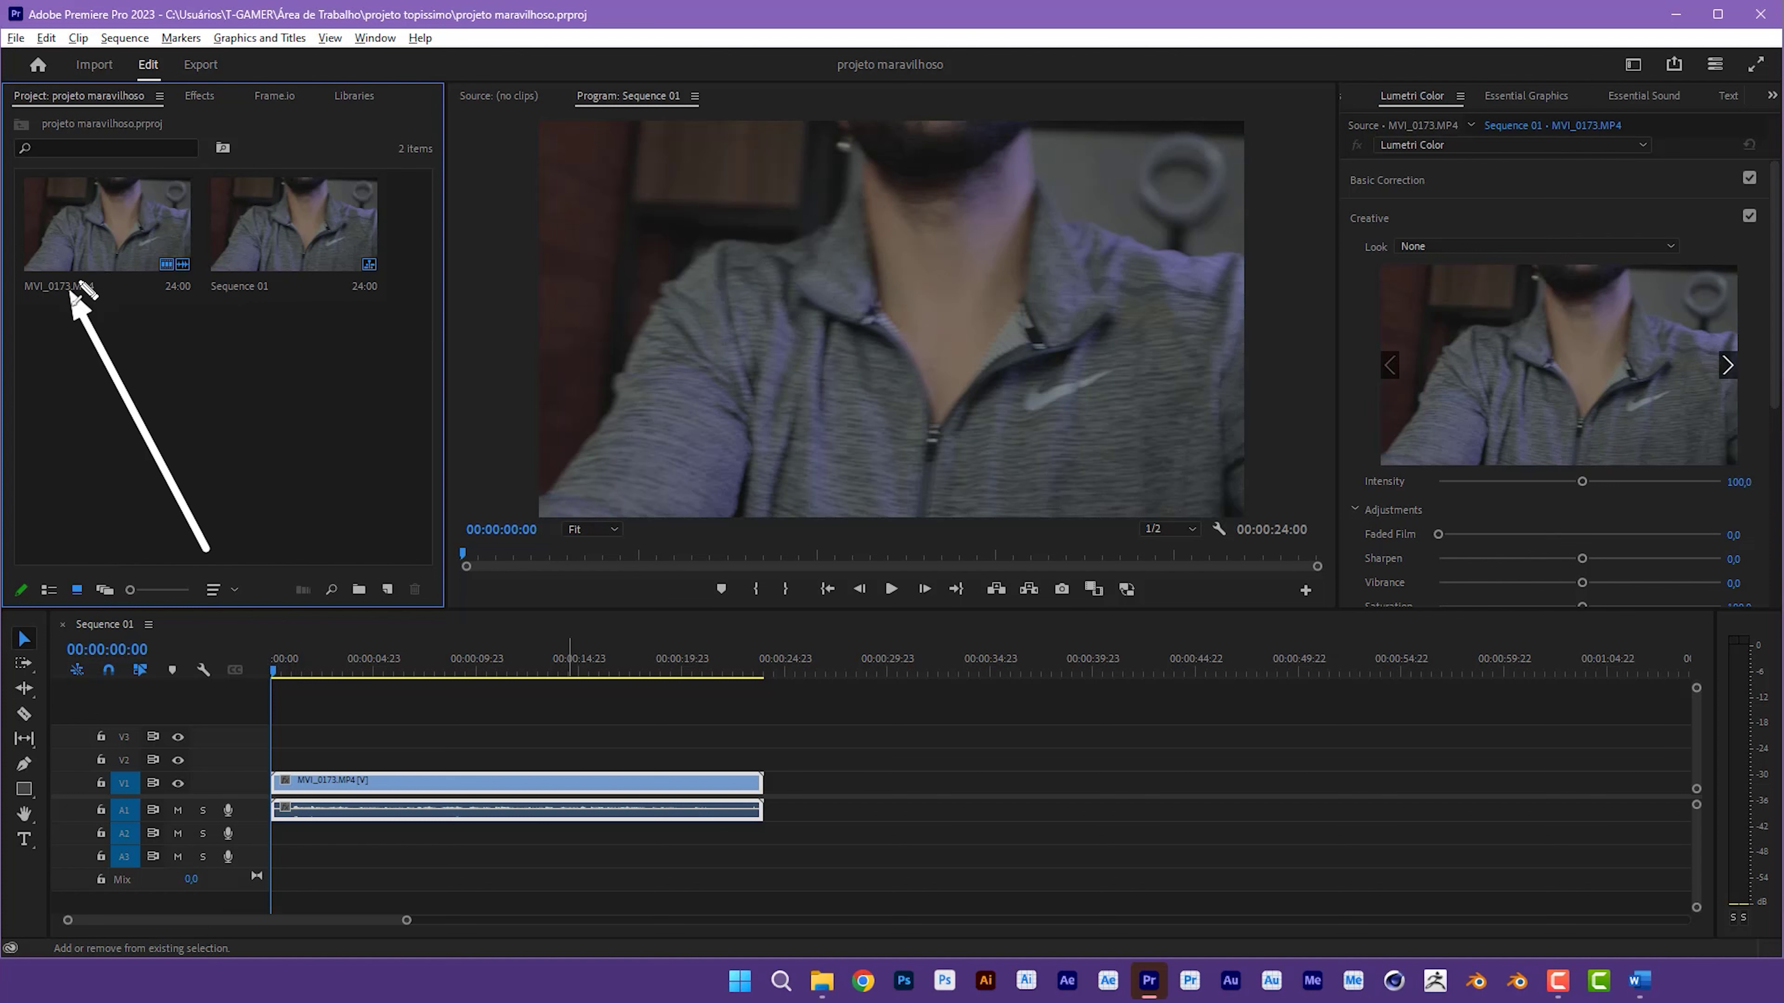
pyautogui.moveTo(179, 493); pyautogui.dragTo(254, 283)
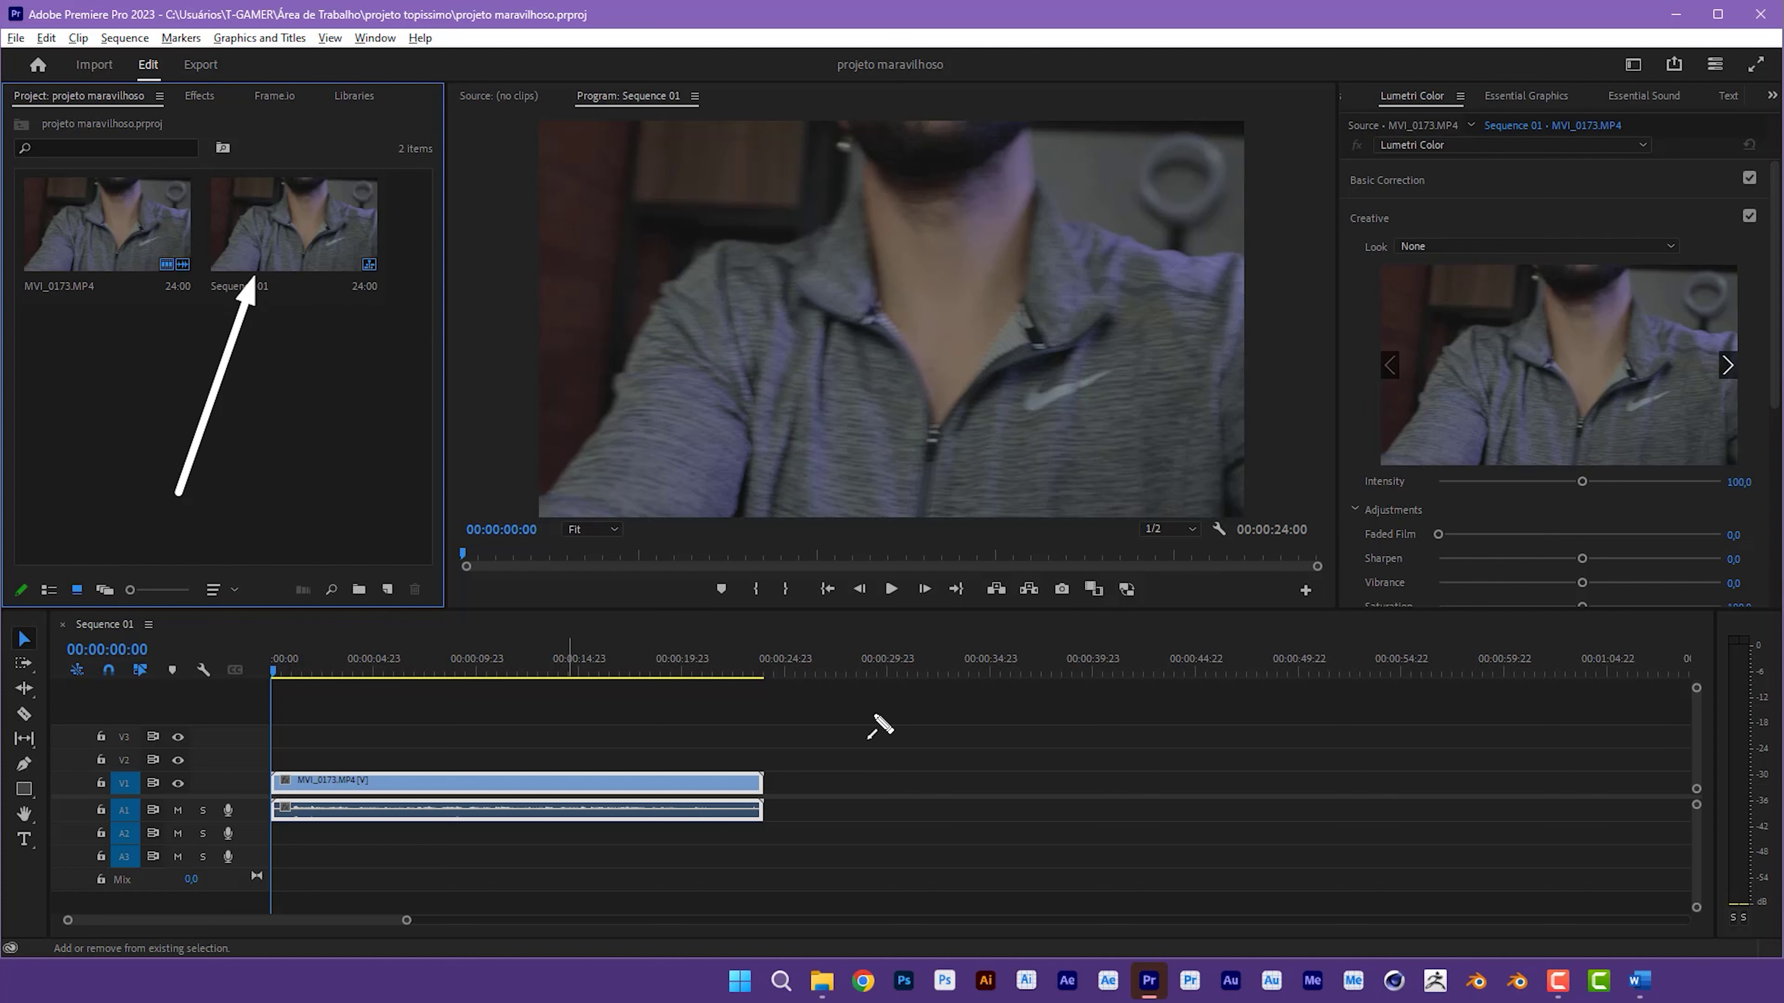
pyautogui.click(975, 731)
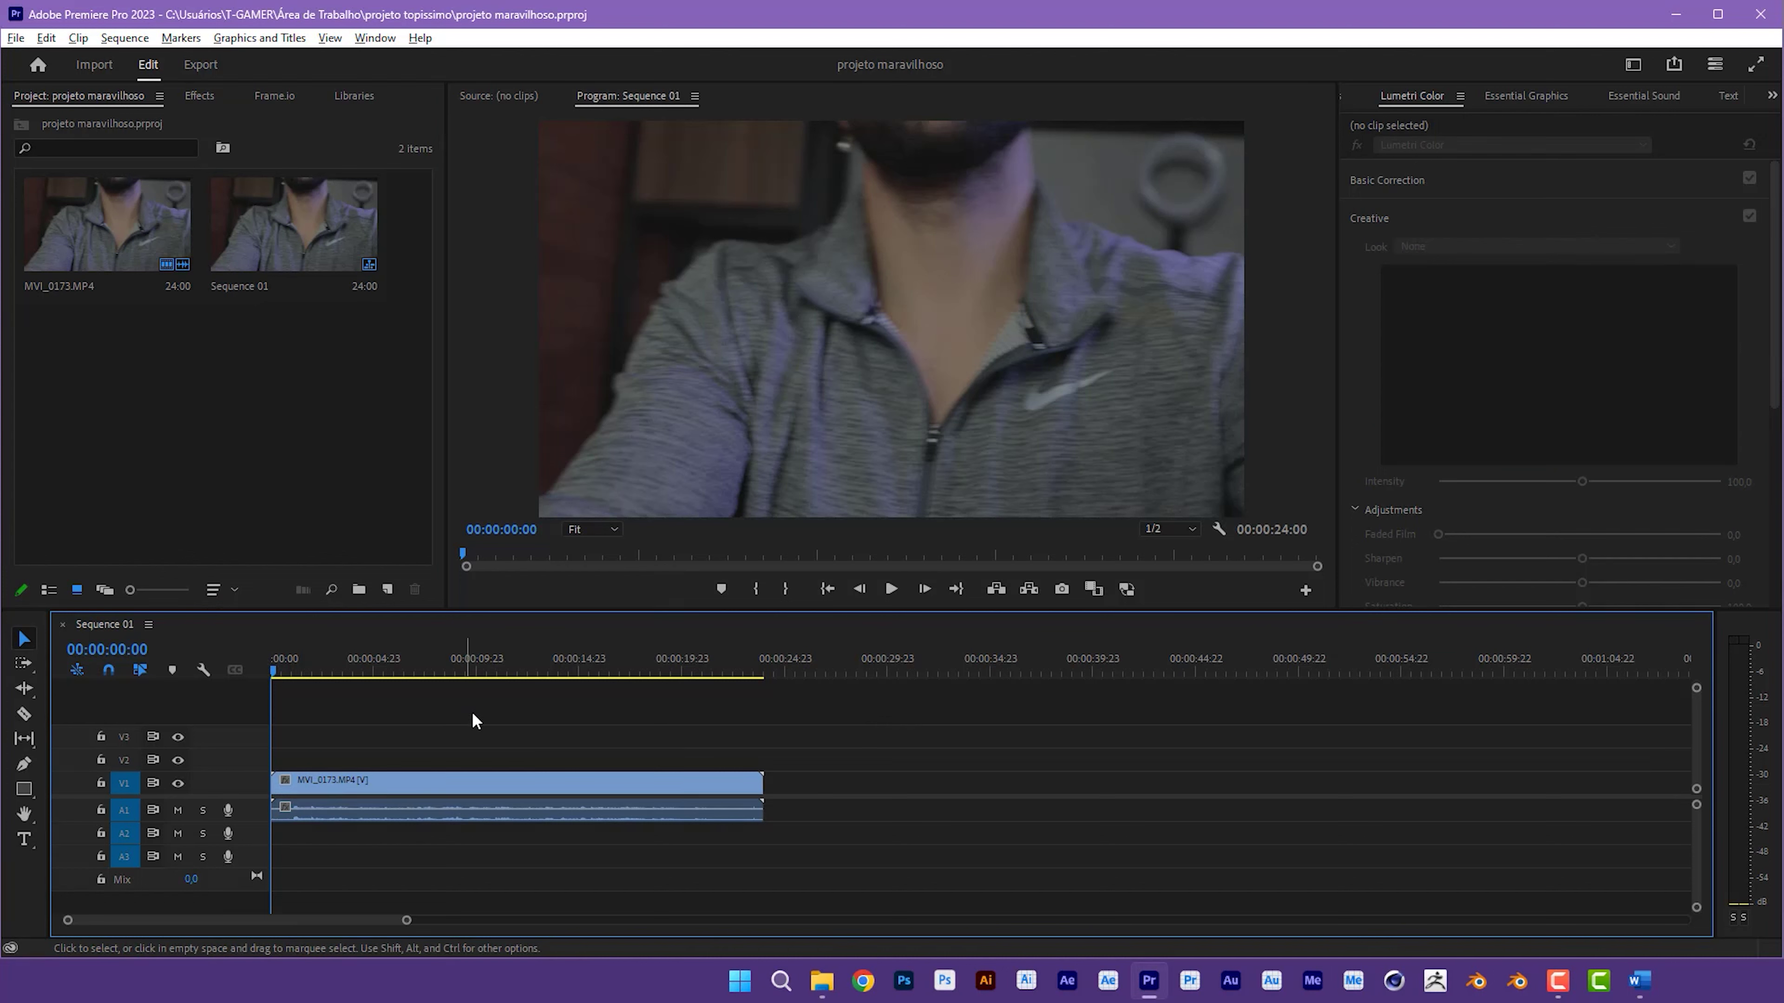
pyautogui.moveTo(481, 540)
pyautogui.mouseDown()
pyautogui.moveTo(285, 666)
pyautogui.moveTo(396, 681)
pyautogui.mouseUp()
# Step: Play and stop Sequence 01 to review the MVI_0173 footage
pyautogui.click(892, 591)
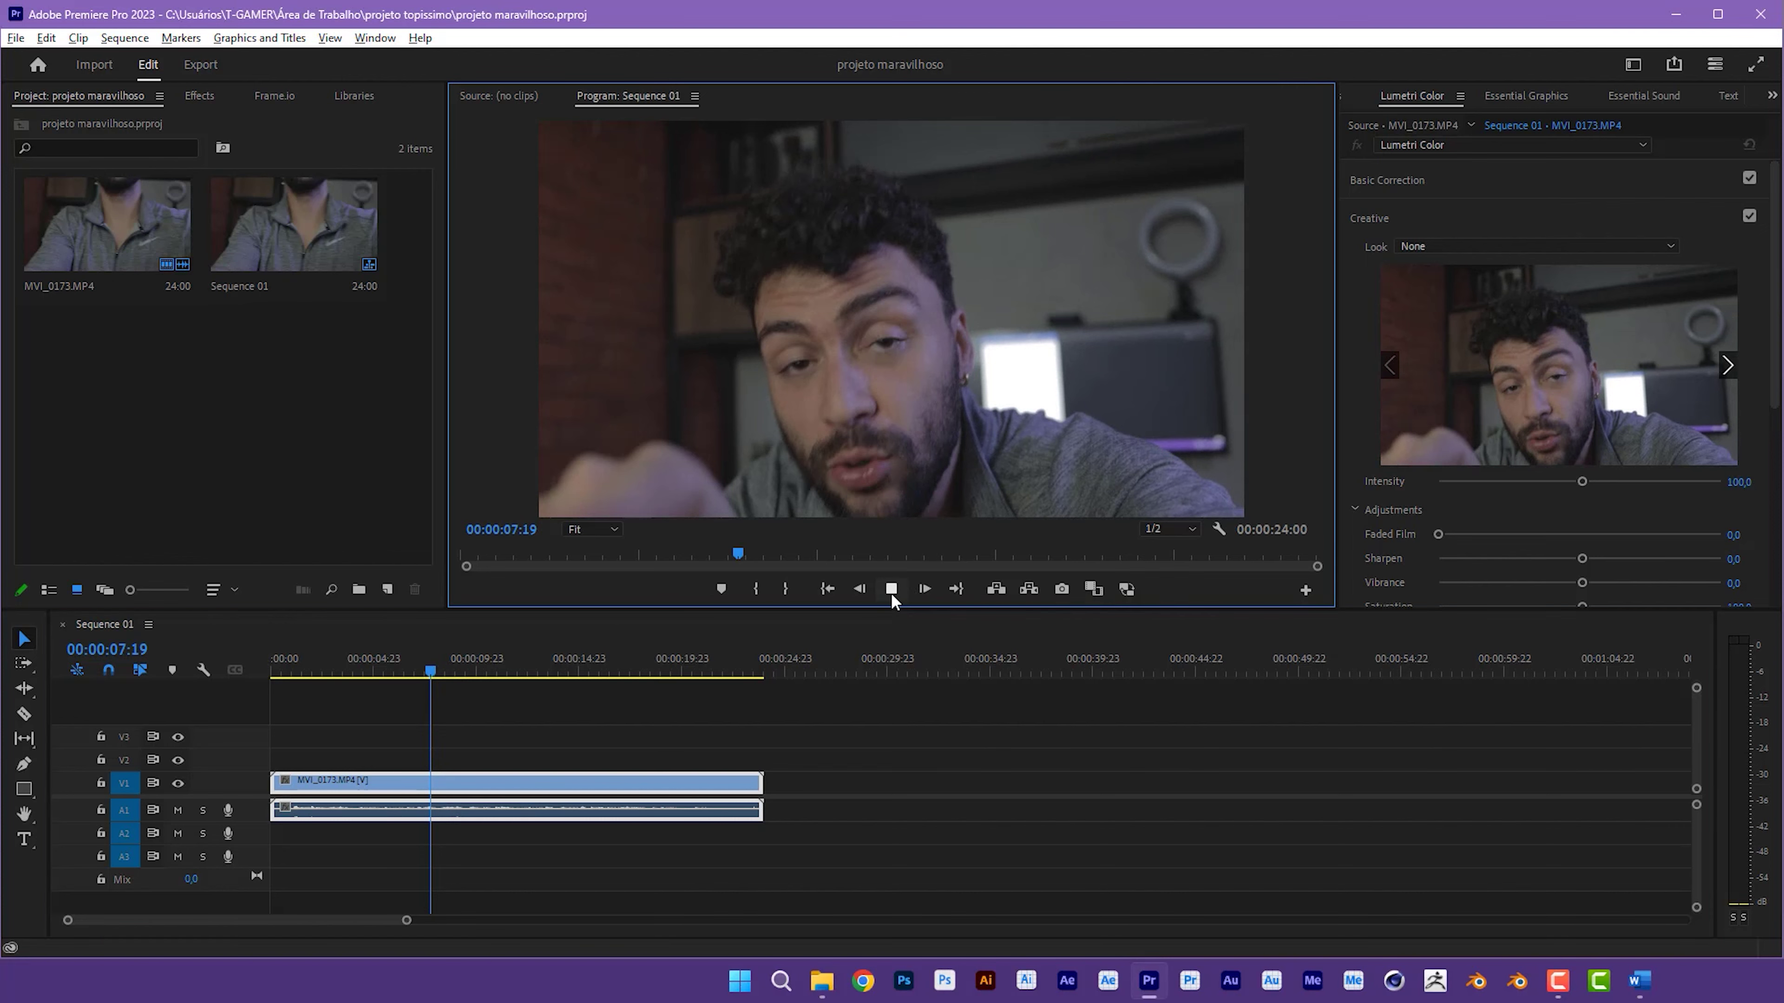
pyautogui.click(894, 586)
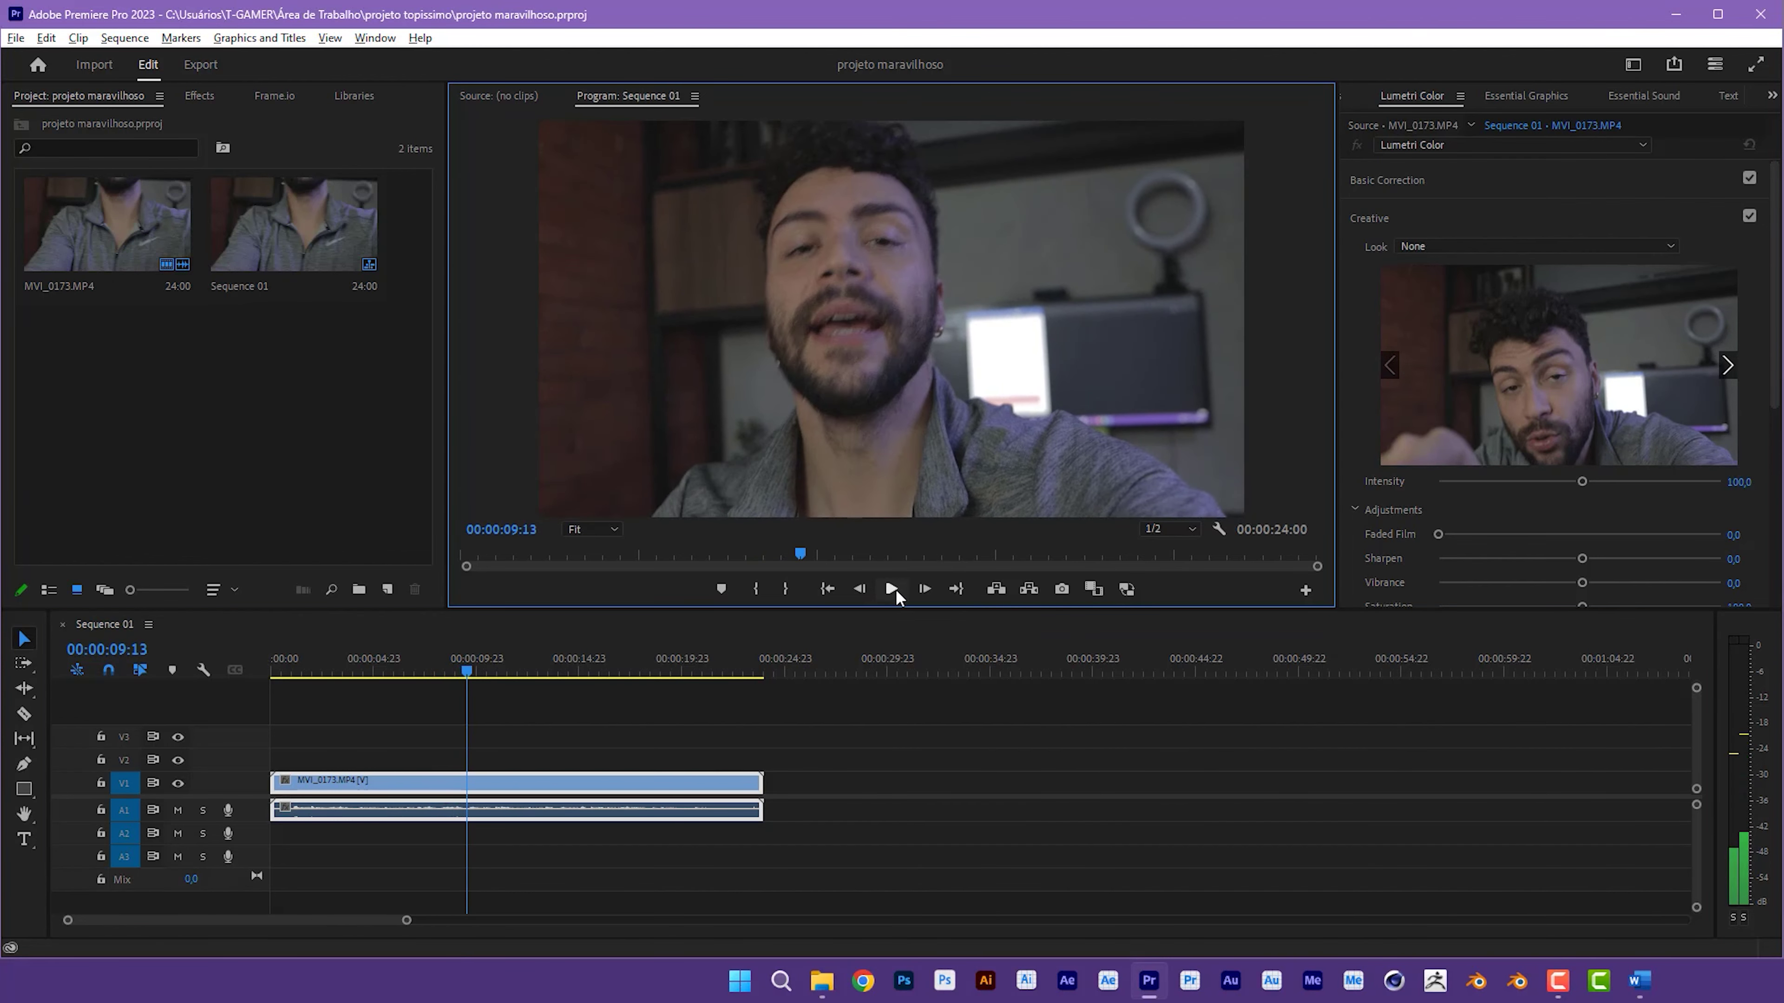
pyautogui.click(397, 672)
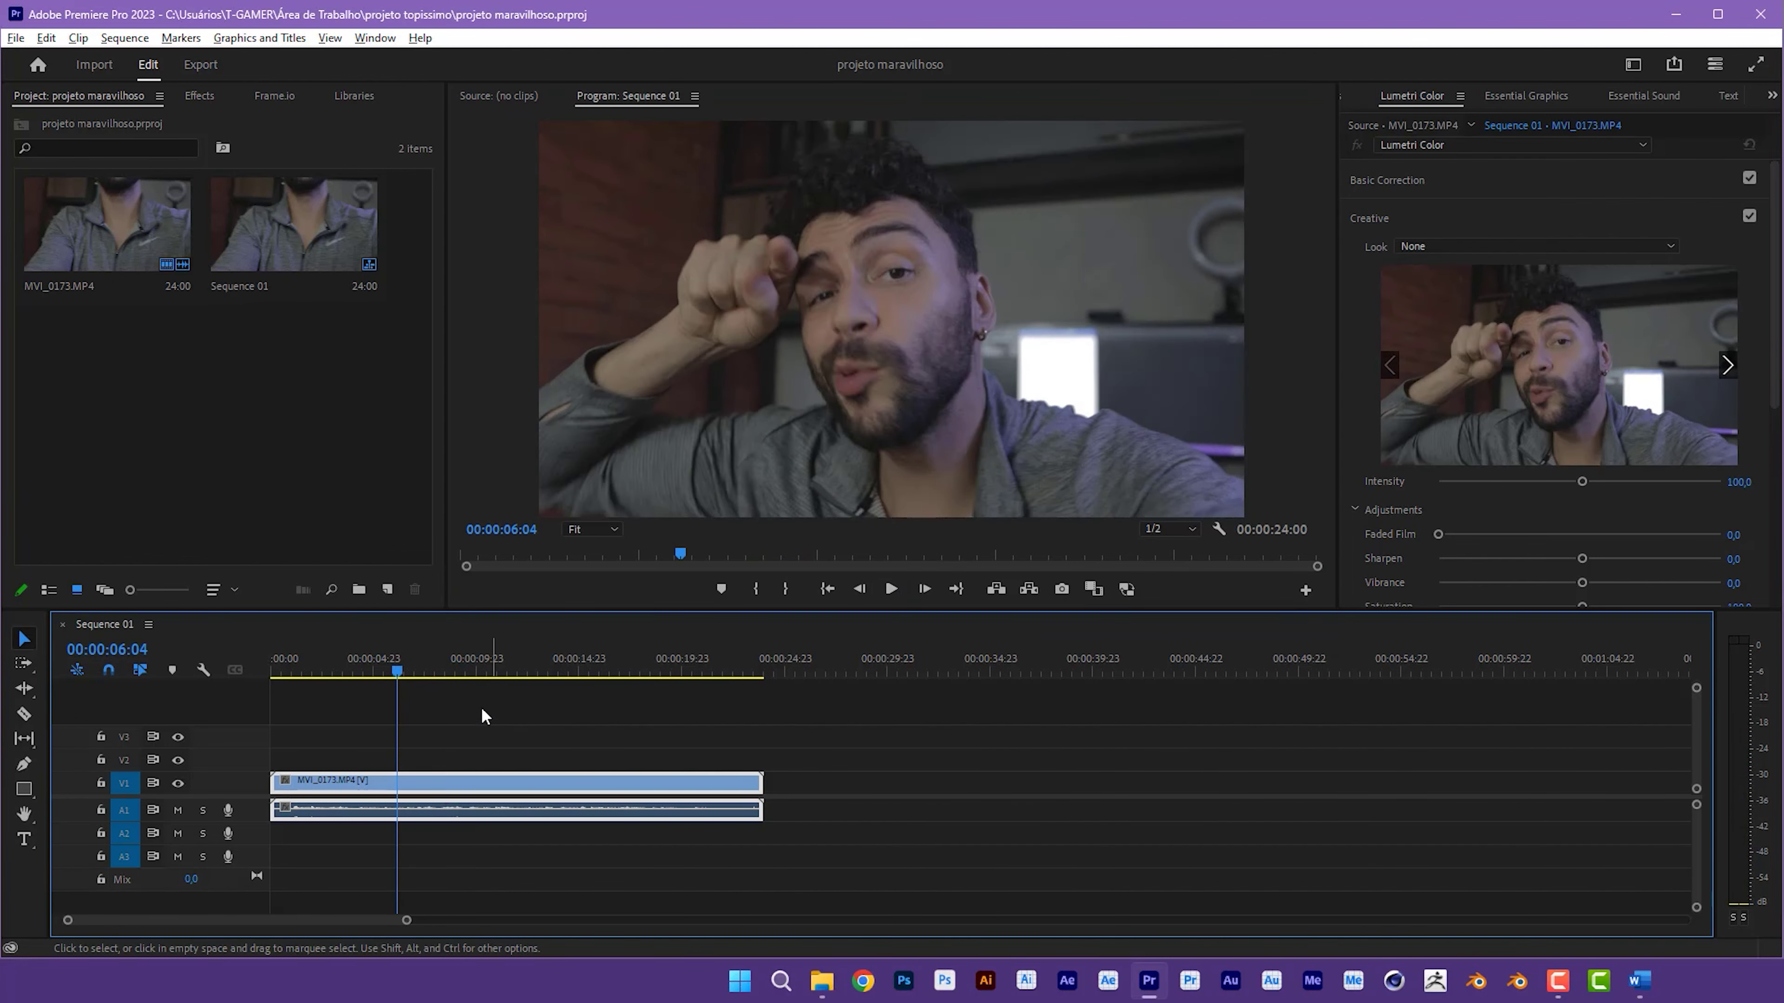
pyautogui.press('space')
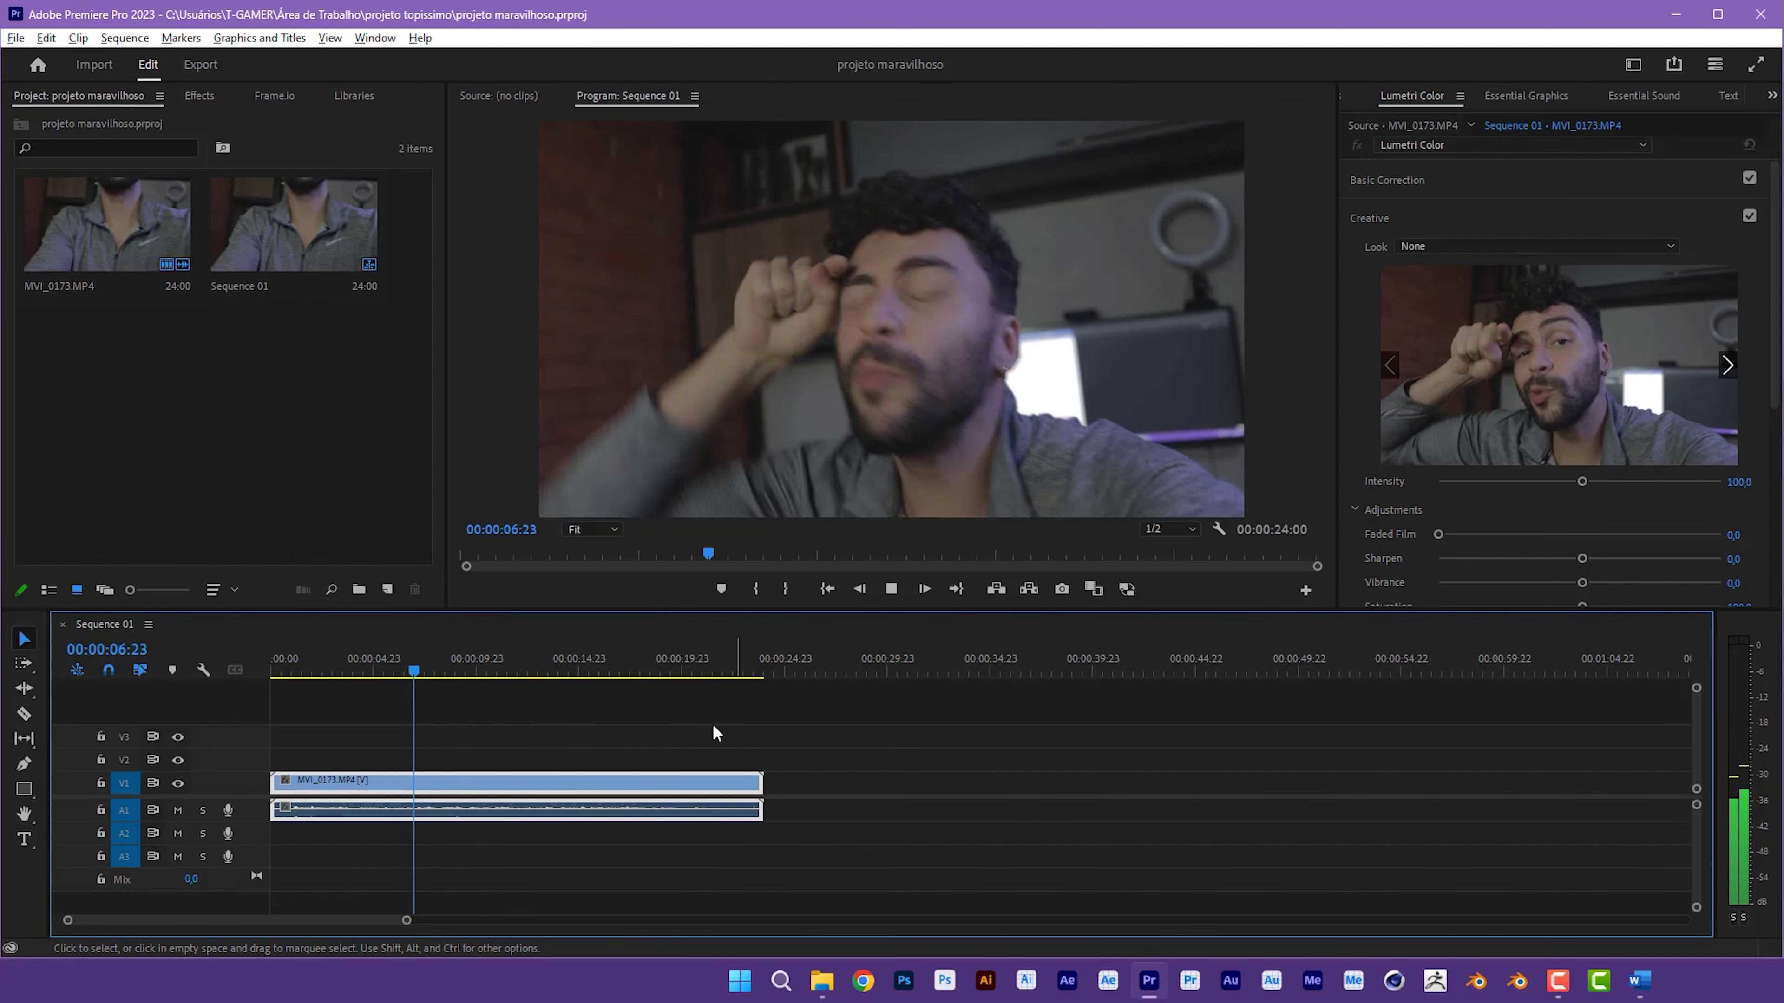
pyautogui.press('space')
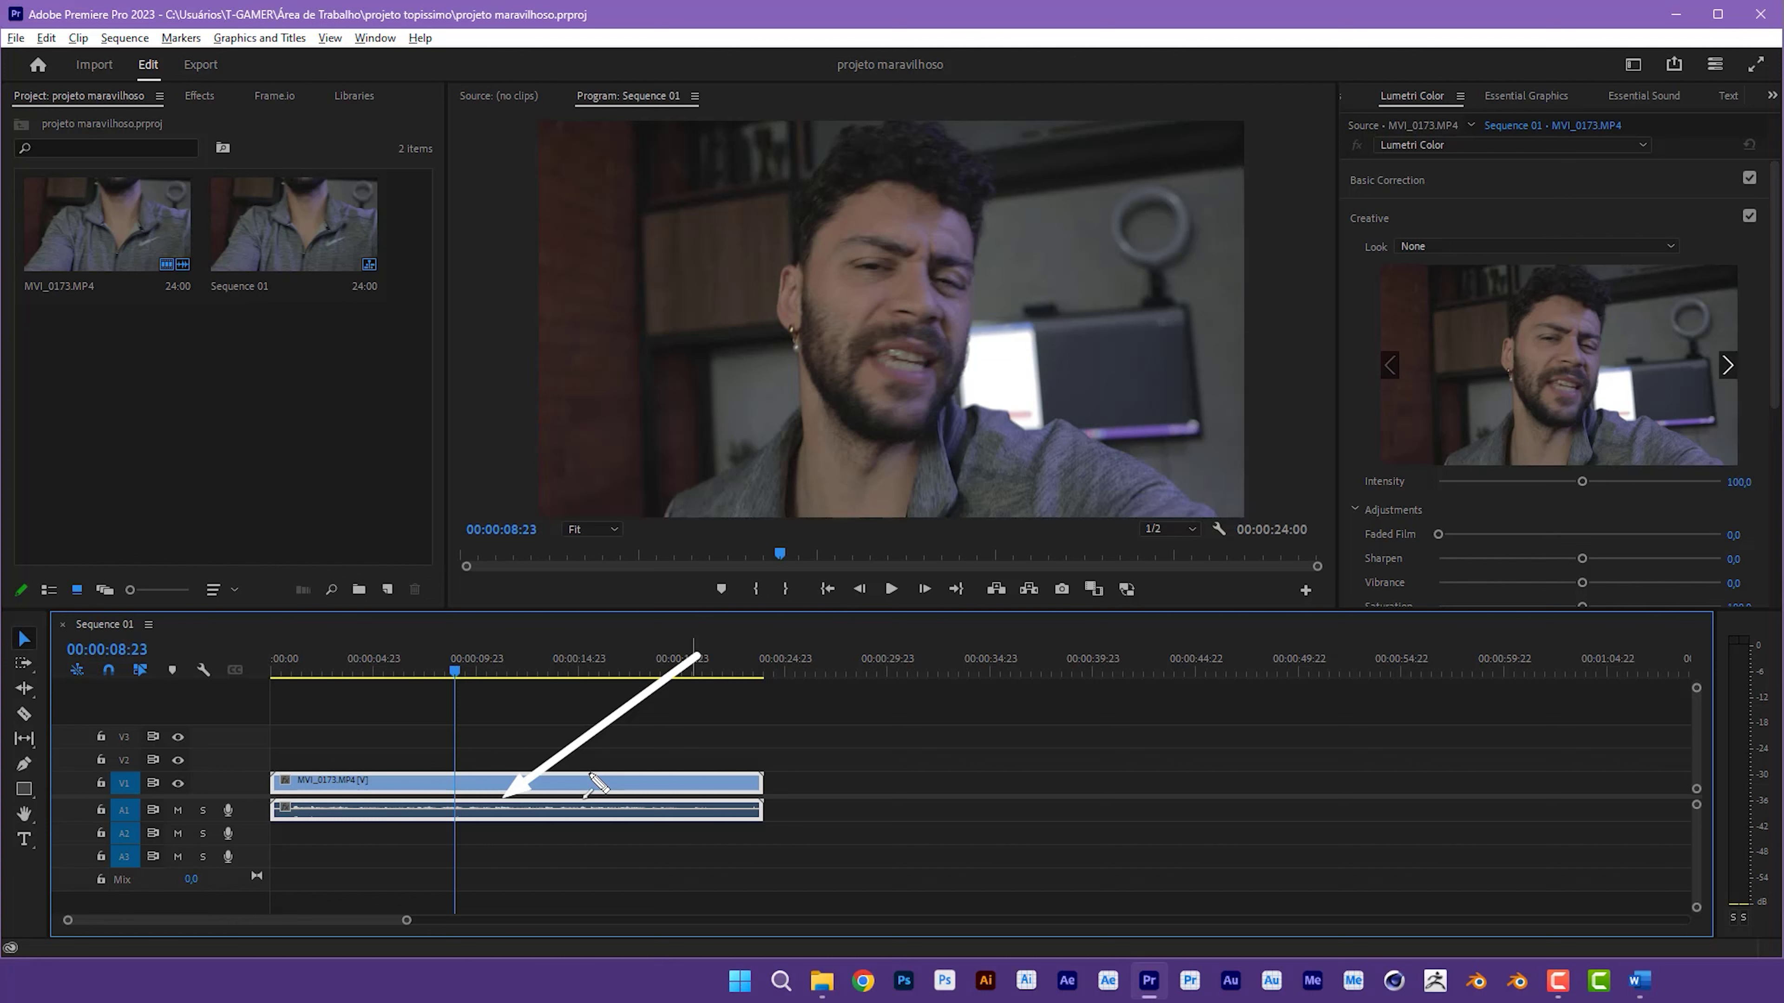
# Step: Scrub and replay around the four-second mark, parking the playhead at 00:00:04:05
pyautogui.moveTo(420, 674); pyautogui.dragTo(220, 683)
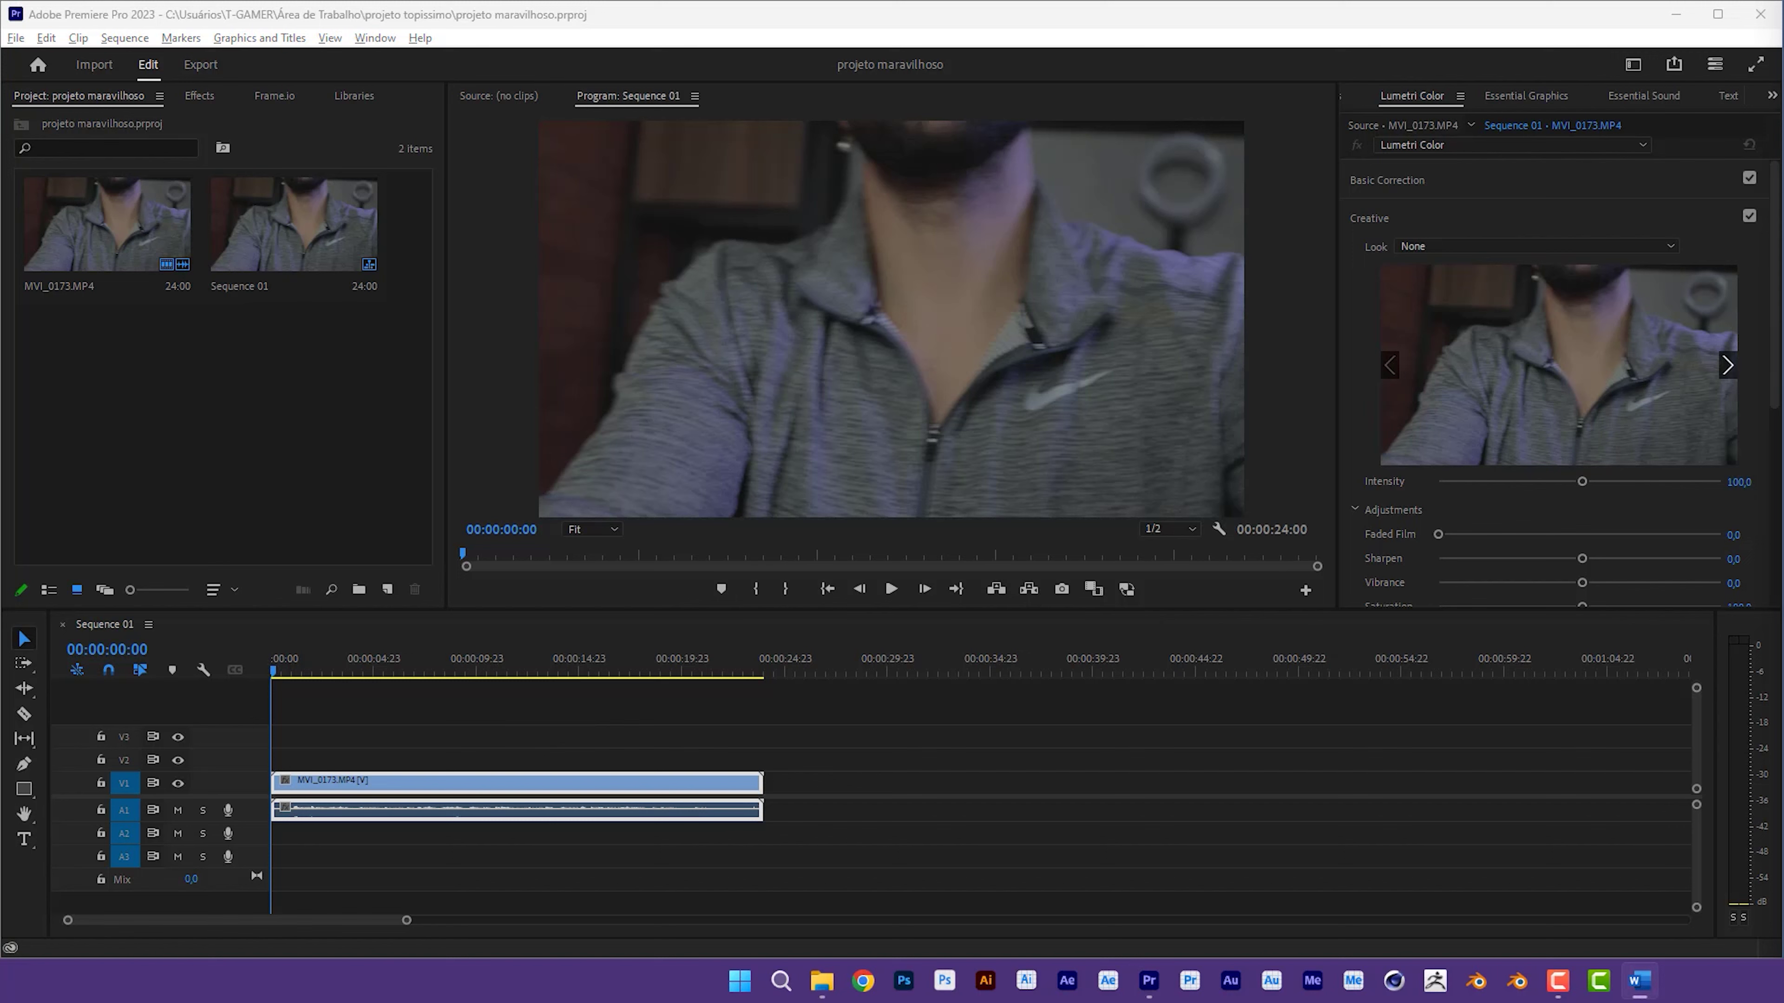
pyautogui.click(517, 711)
pyautogui.moveTo(274, 671); pyautogui.dragTo(340, 669)
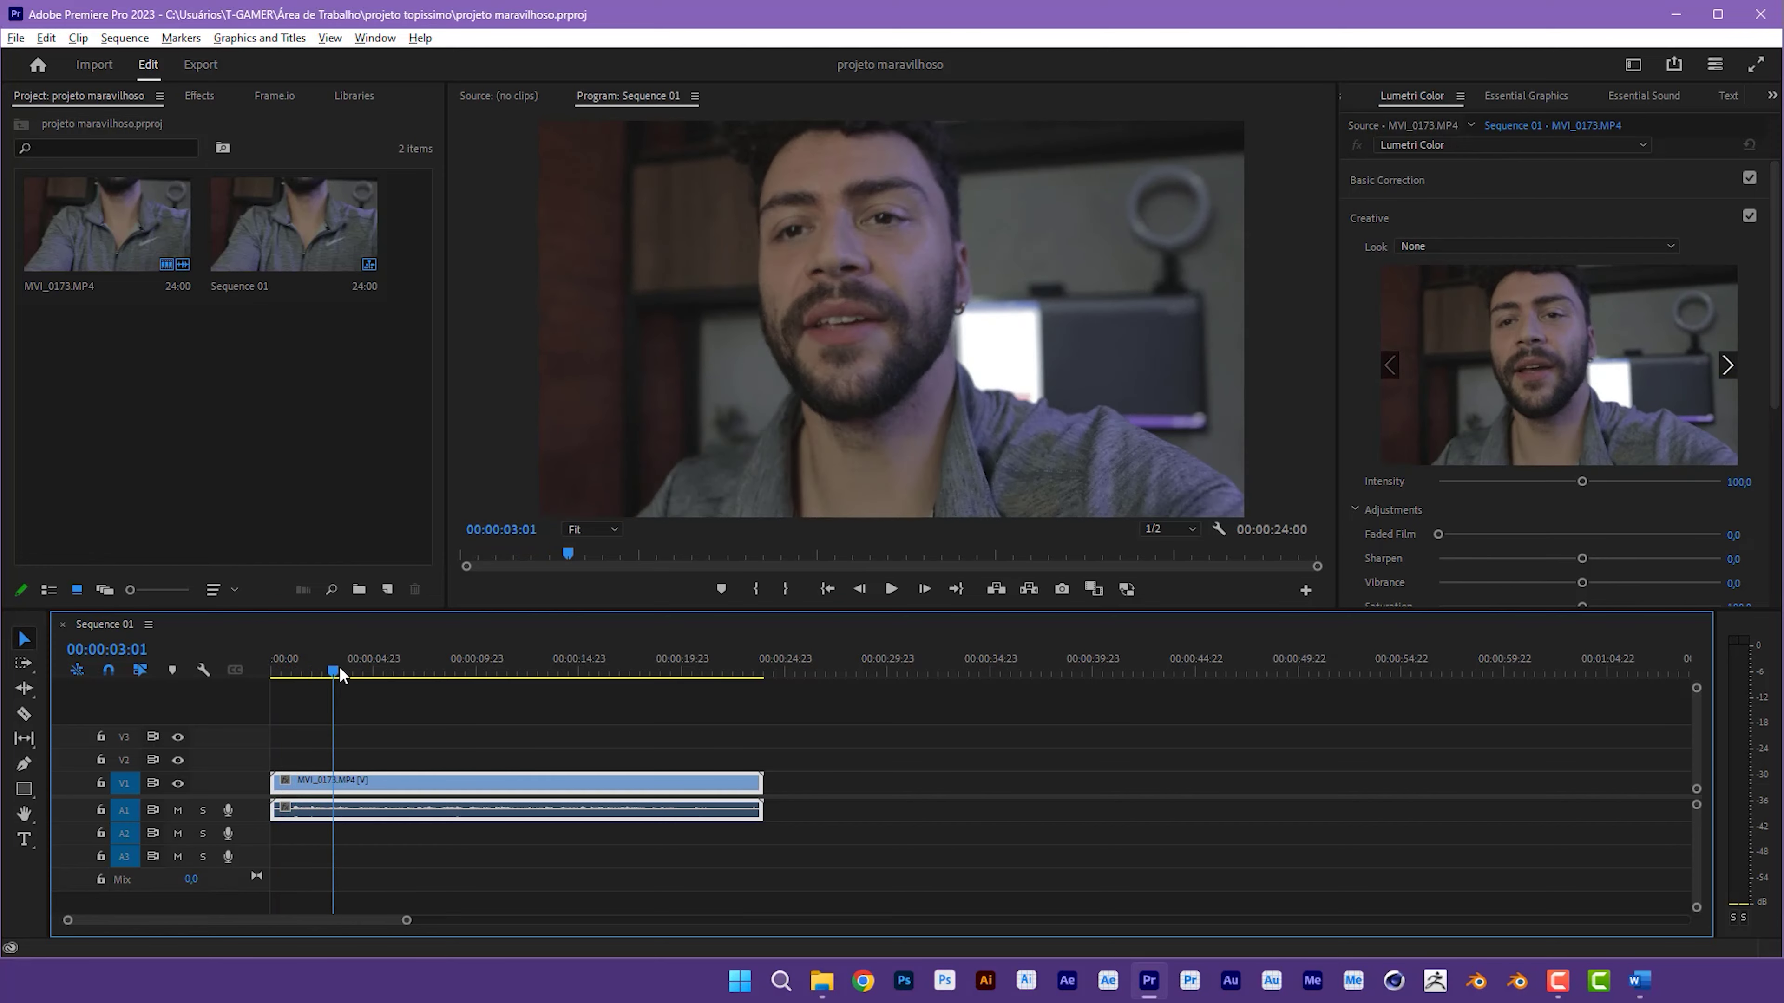
pyautogui.moveTo(339, 667); pyautogui.dragTo(316, 666)
pyautogui.press('space')
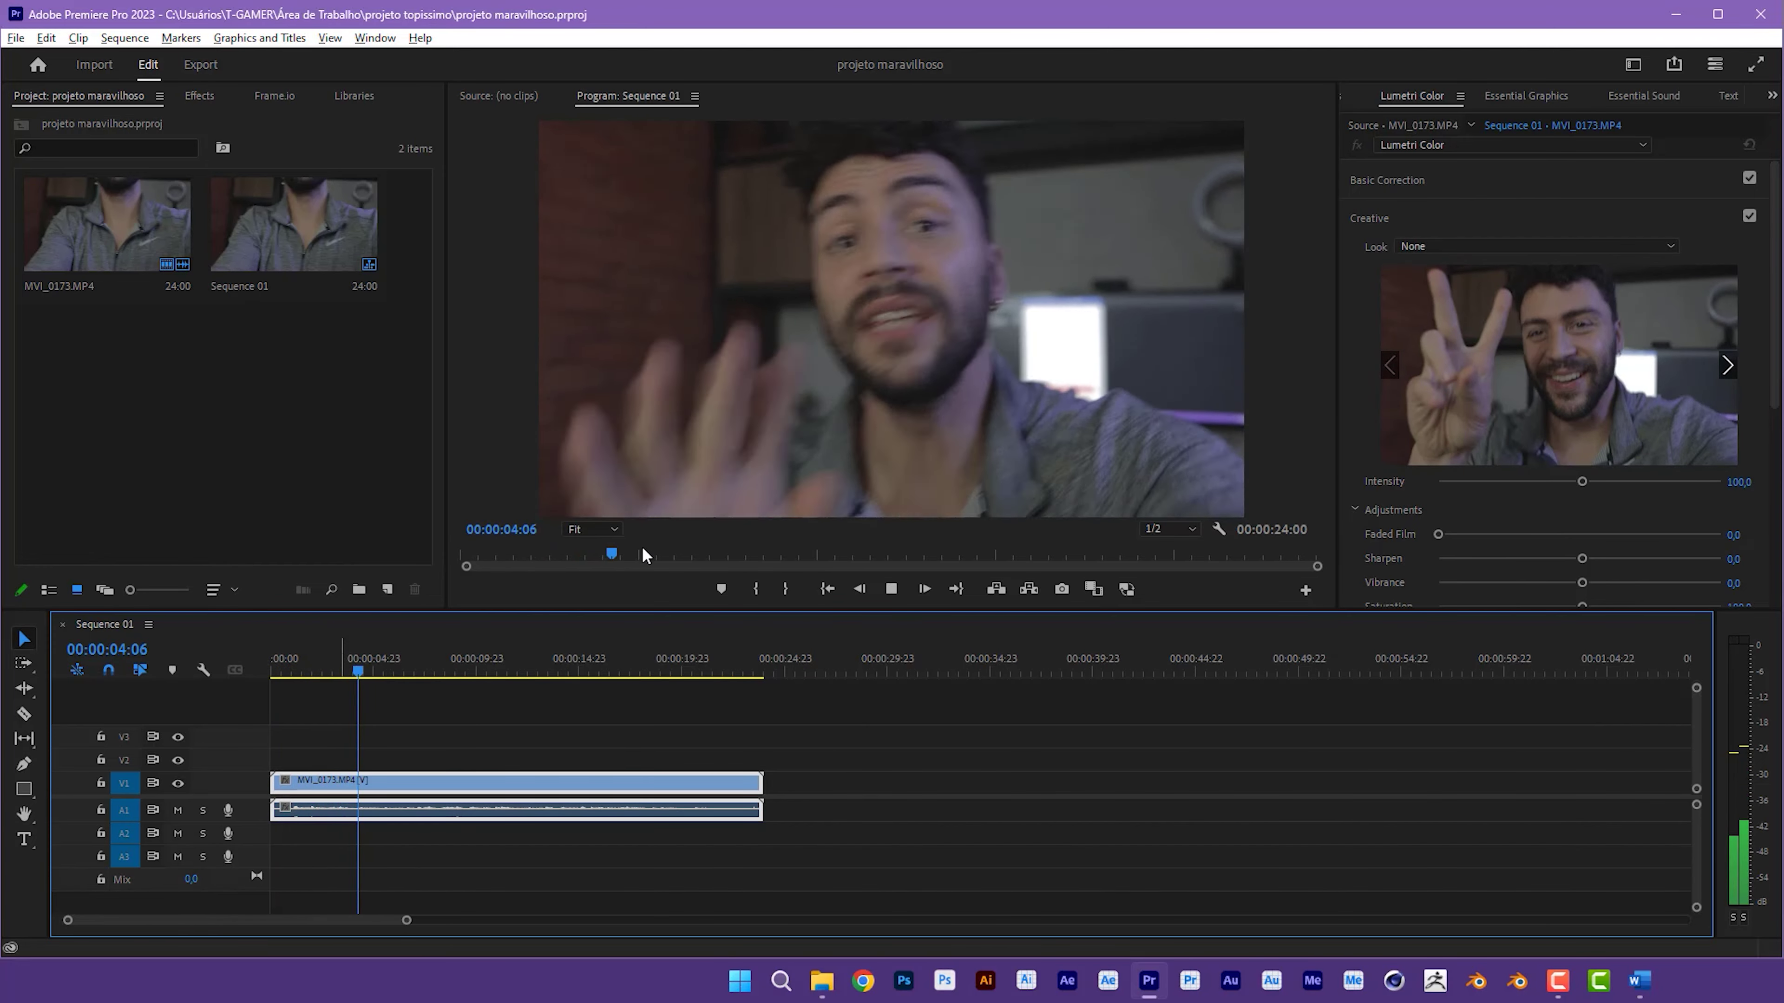
pyautogui.press('space')
pyautogui.click(451, 707)
pyautogui.moveTo(367, 667); pyautogui.dragTo(356, 673)
pyautogui.press('space')
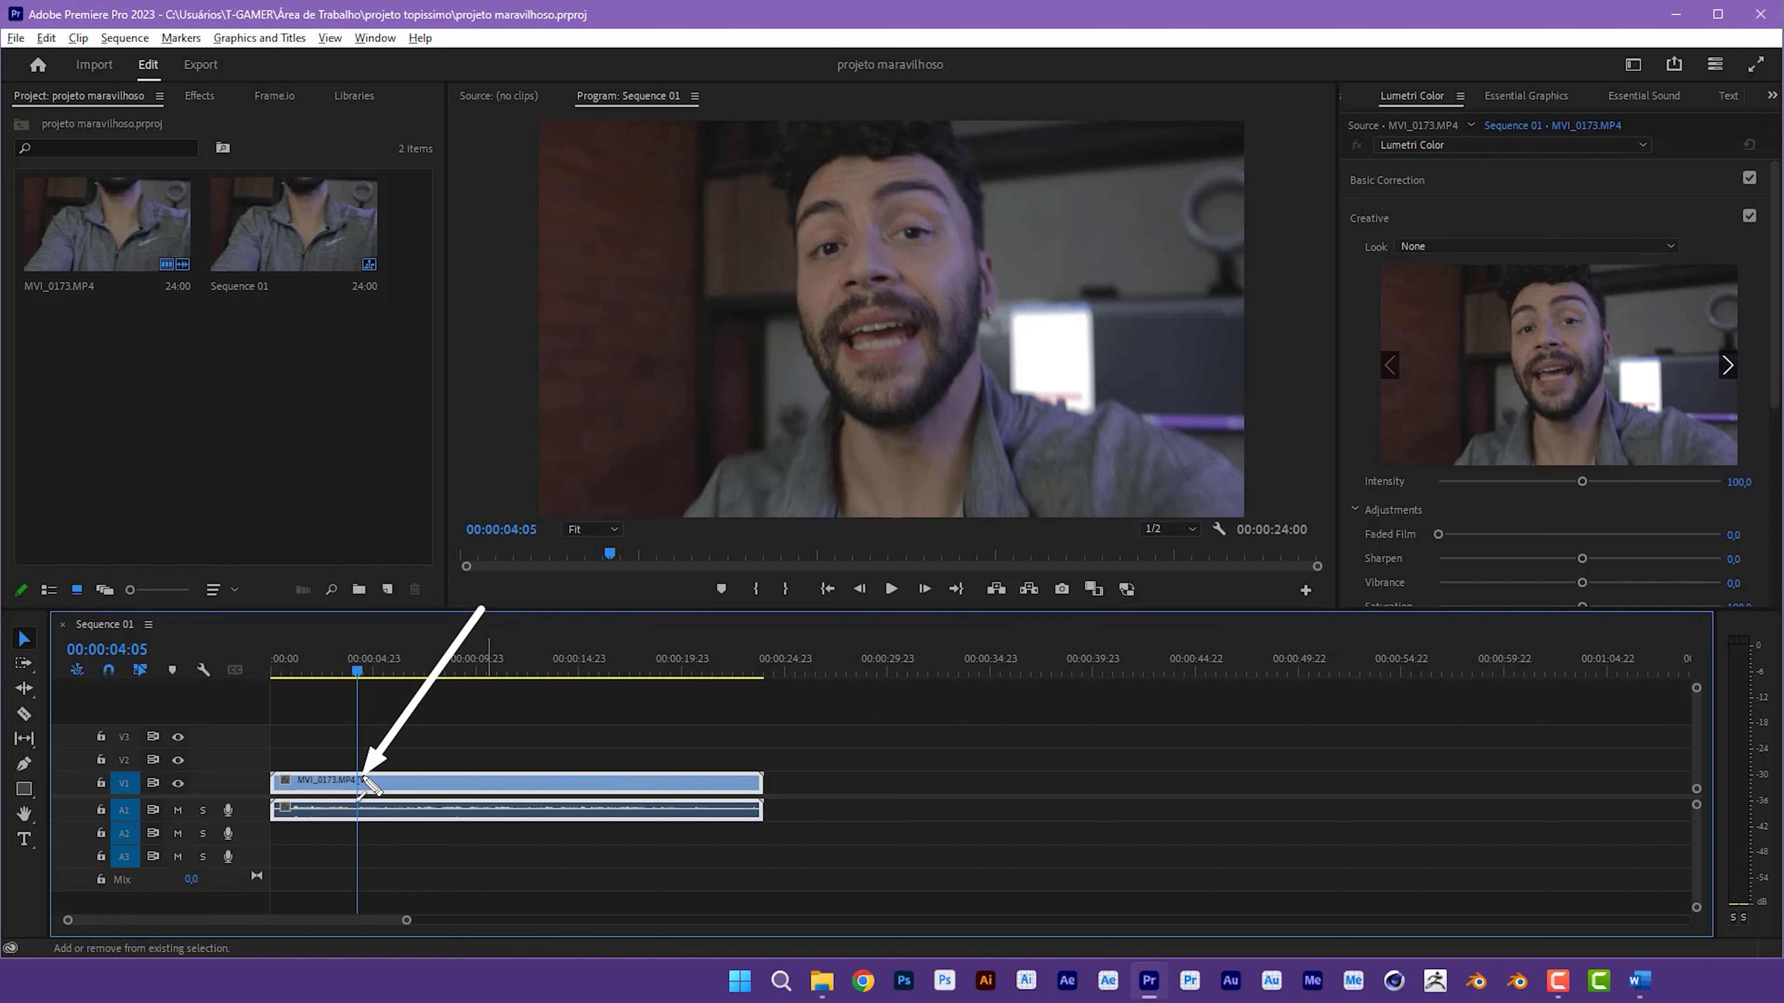
# Step: Split the clip at the playhead and delete the opening piece before the cut
pyautogui.click(382, 796)
pyautogui.click(381, 795)
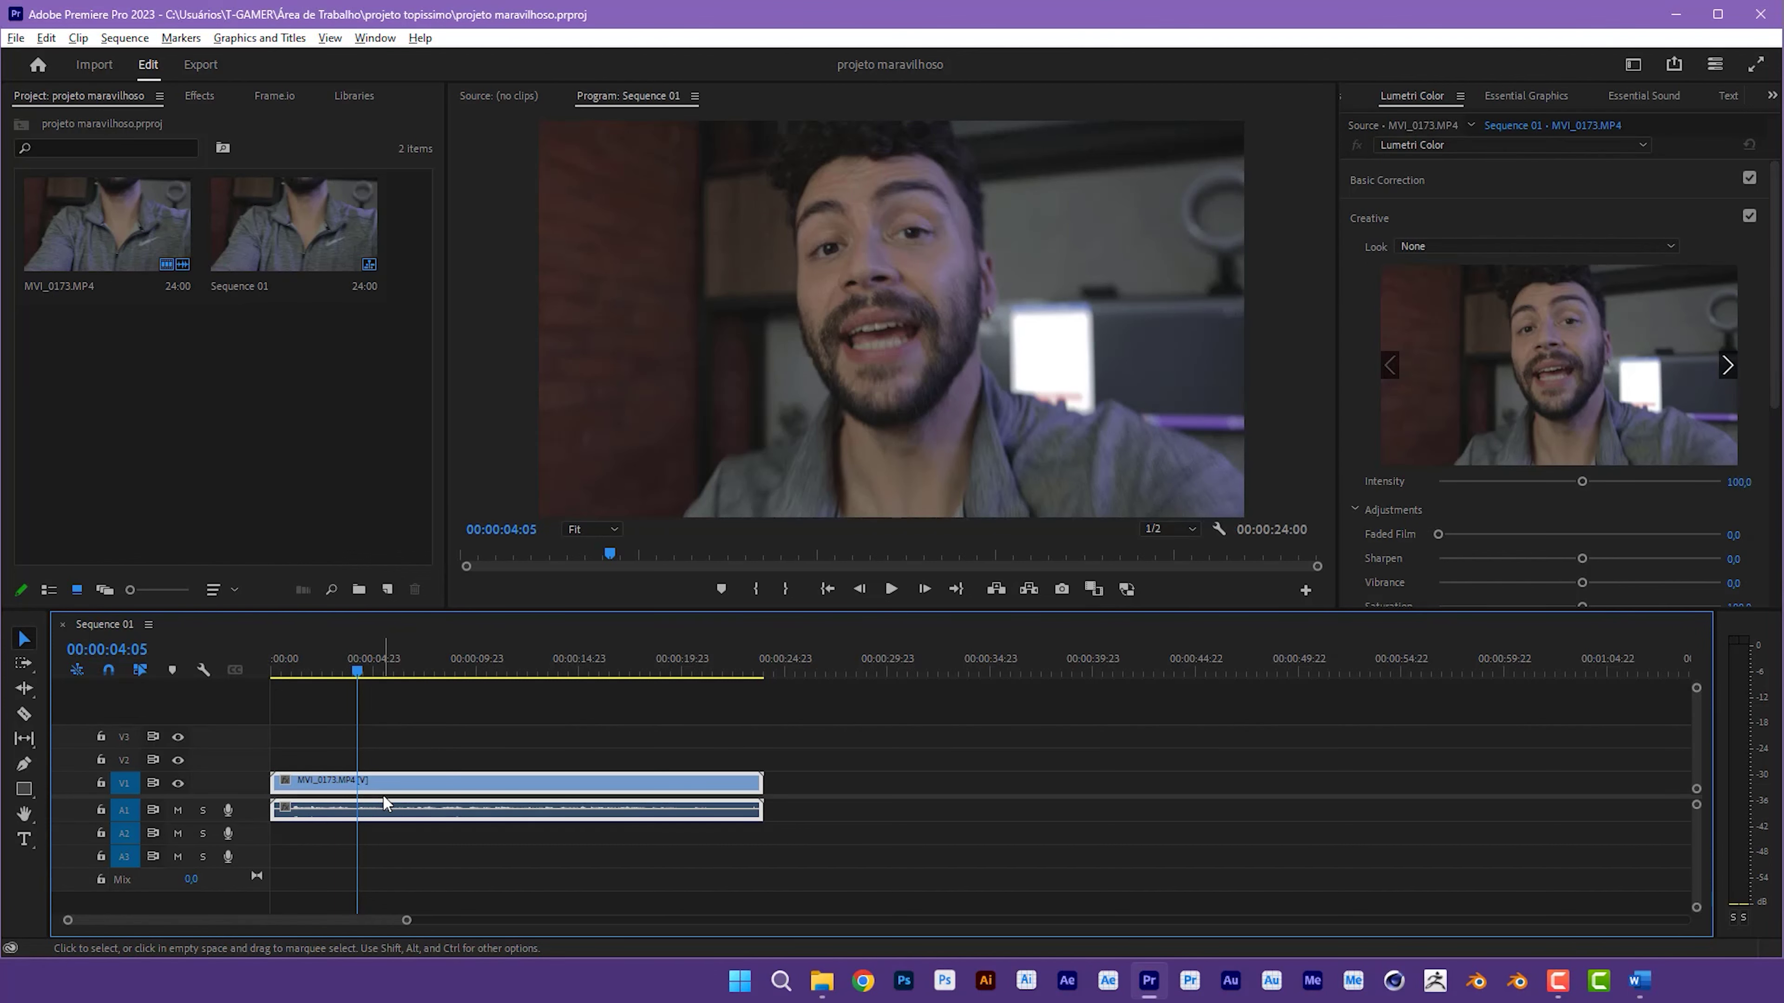
pyautogui.hotkey('ctrl', 'k')
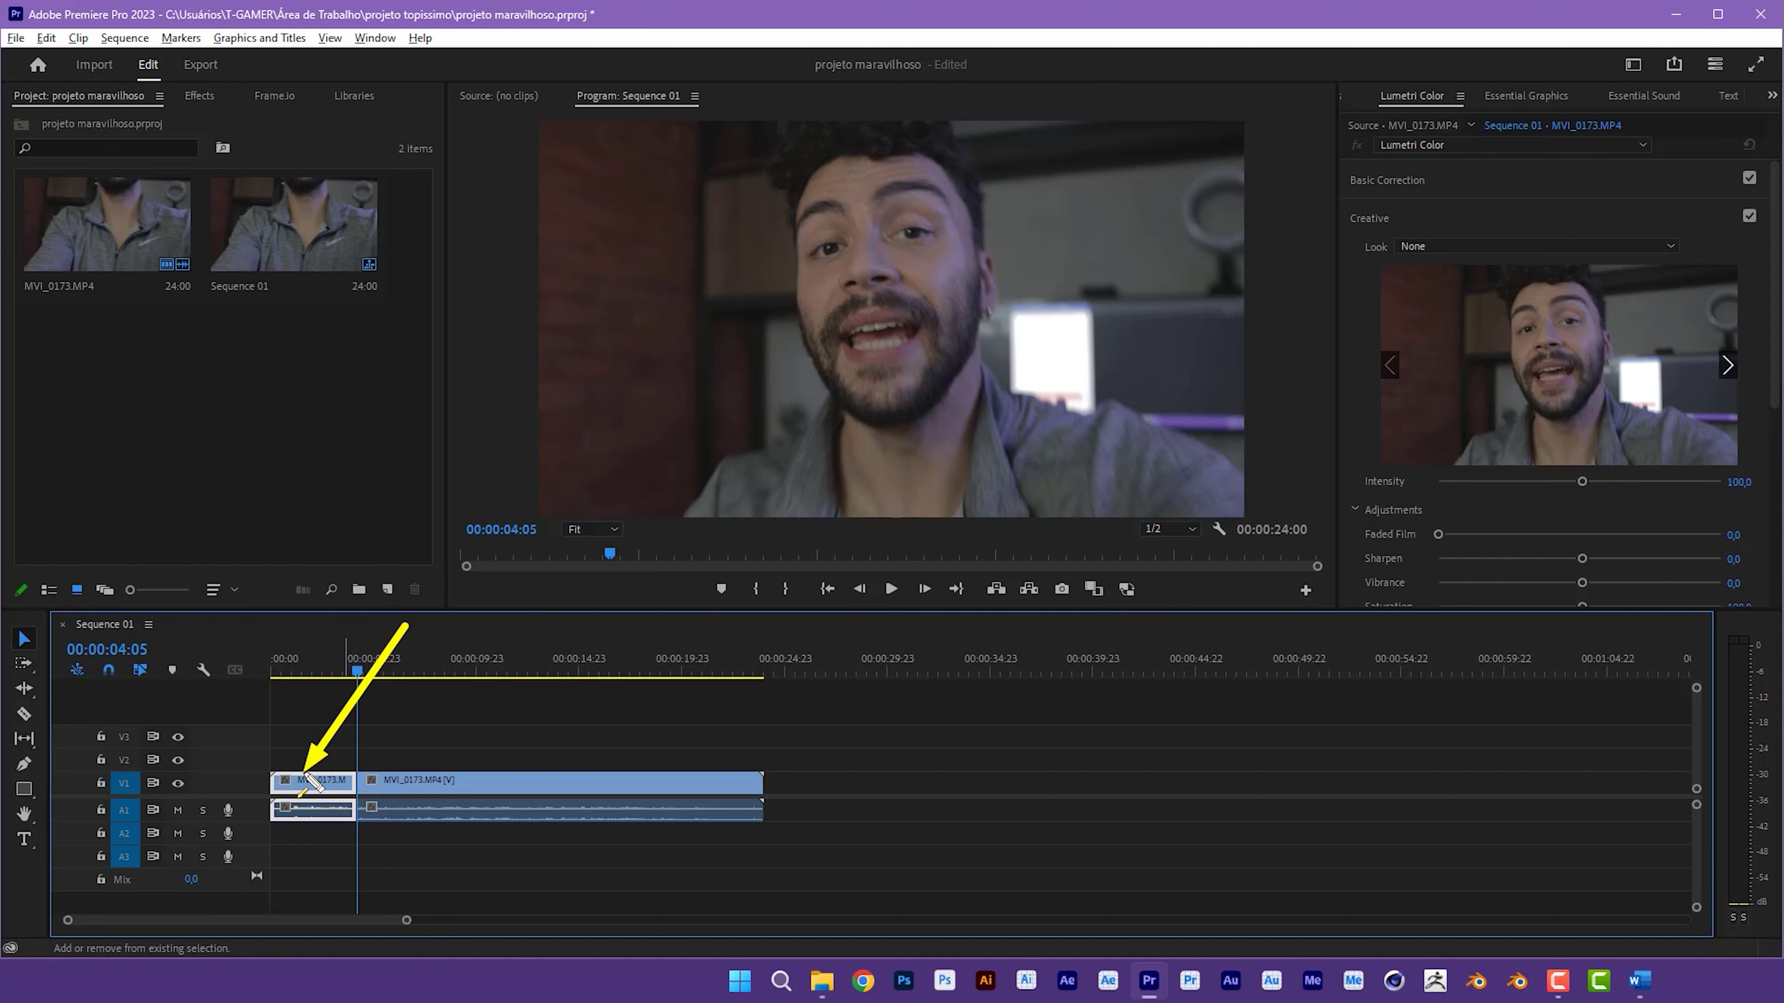
pyautogui.press('Delete')
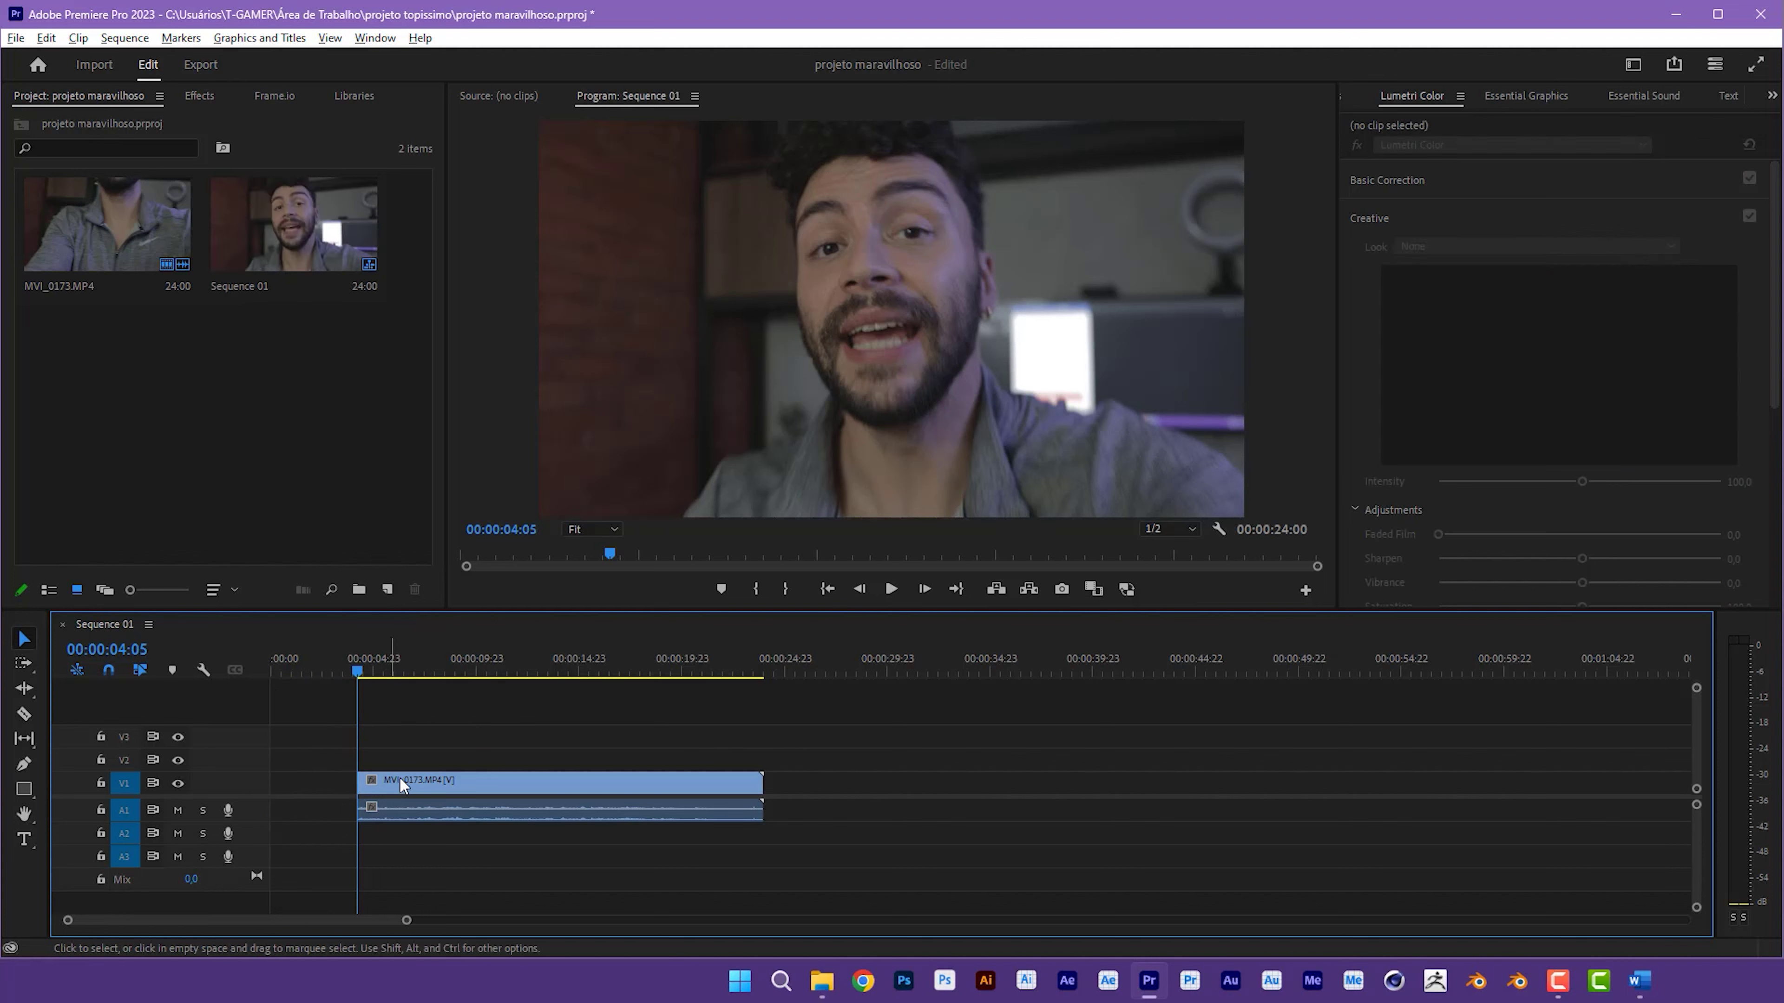
pyautogui.moveTo(408, 781); pyautogui.dragTo(307, 789)
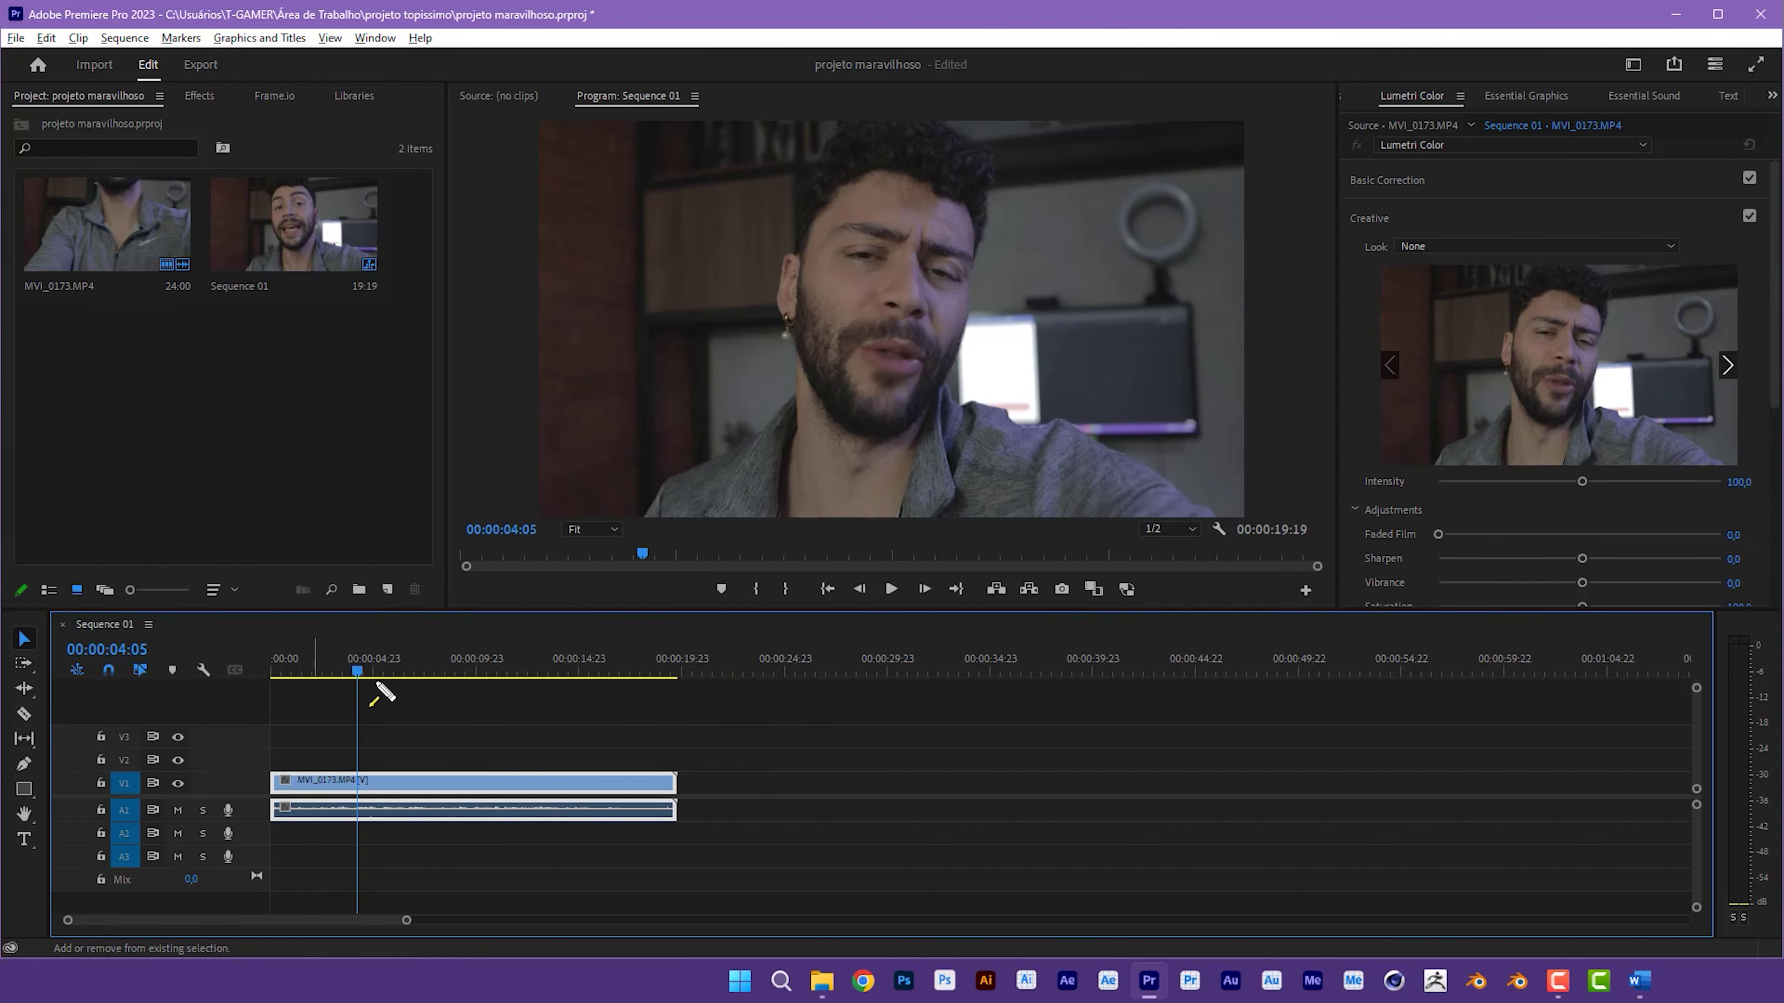
pyautogui.hotkey('ctrl', 'z')
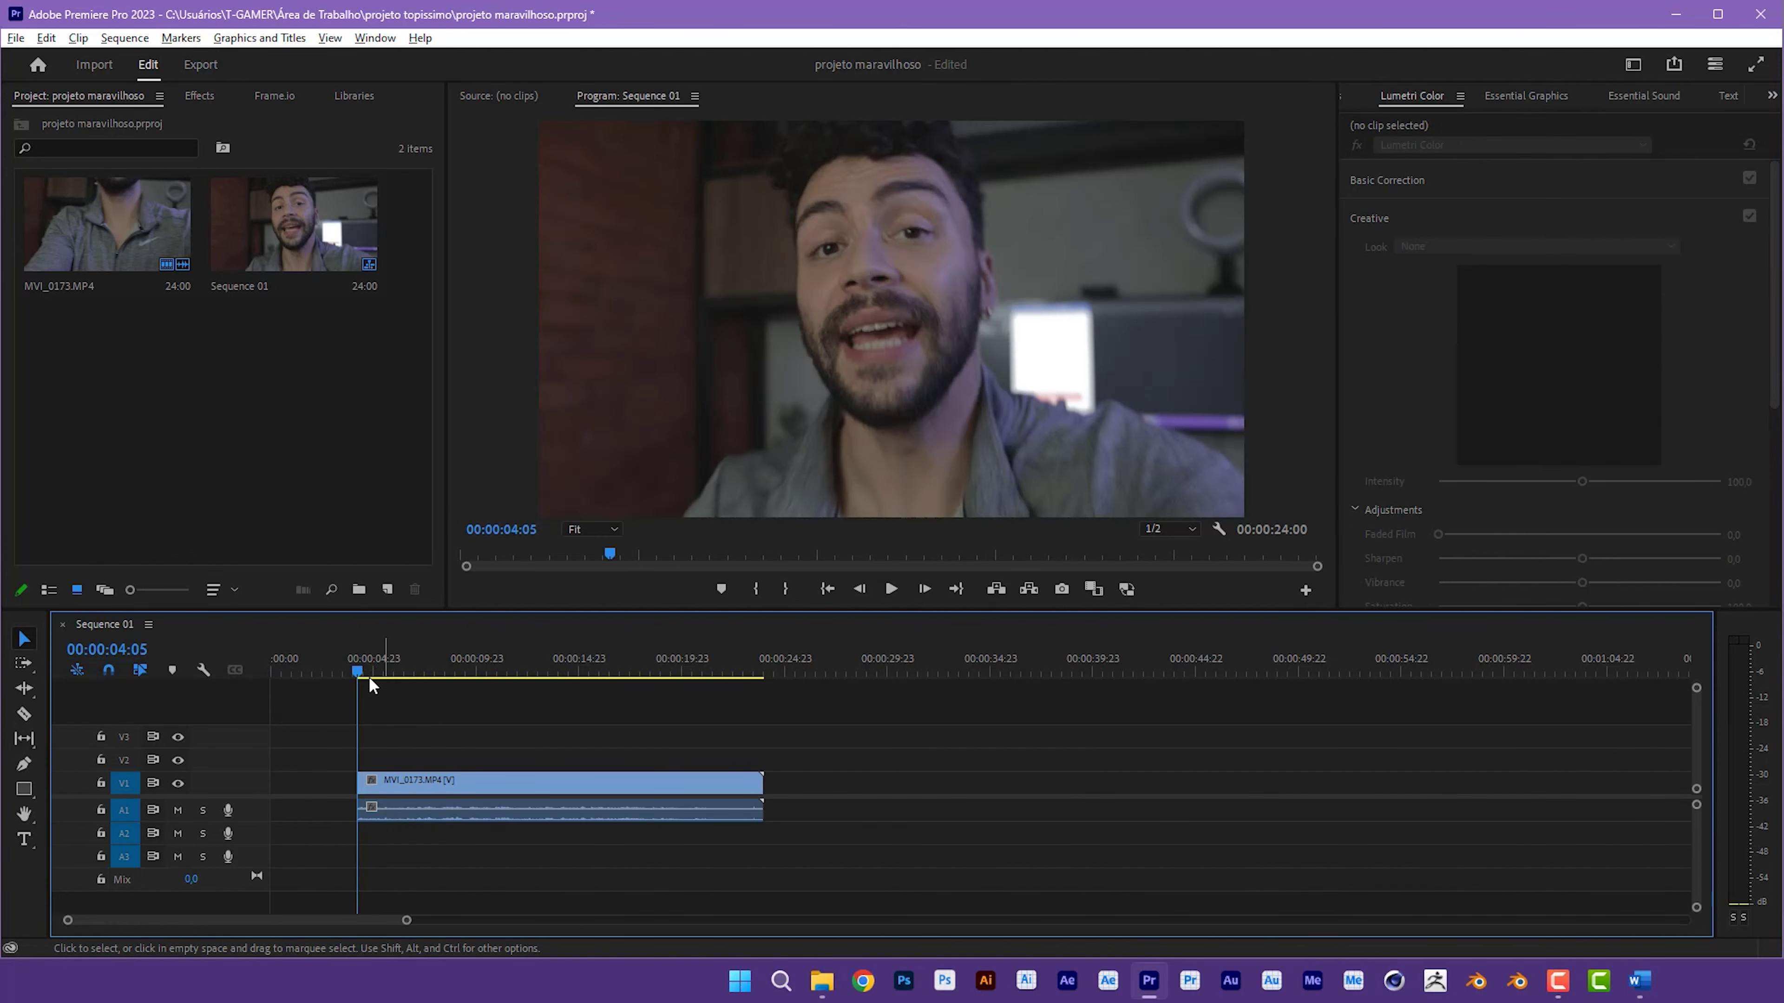
# Step: Undo the manual slides and ripple delete the opening piece so no gap remains
pyautogui.hotkey('shift', 'k')
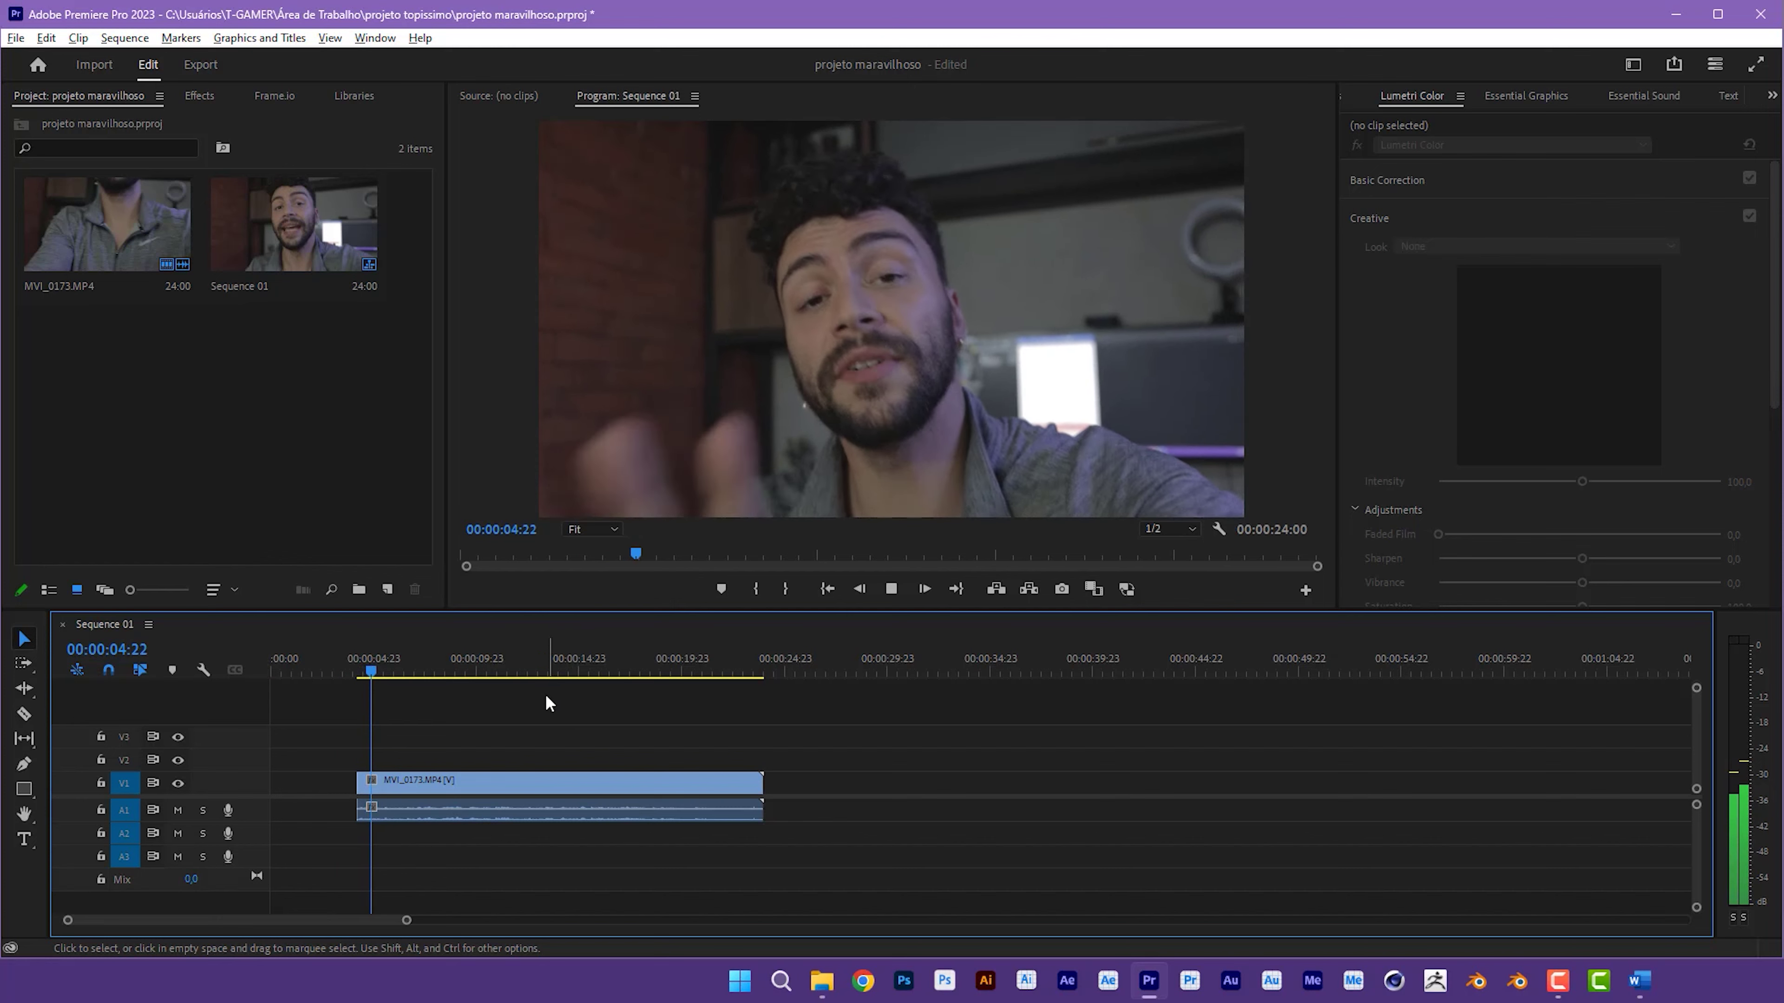
pyautogui.press('space')
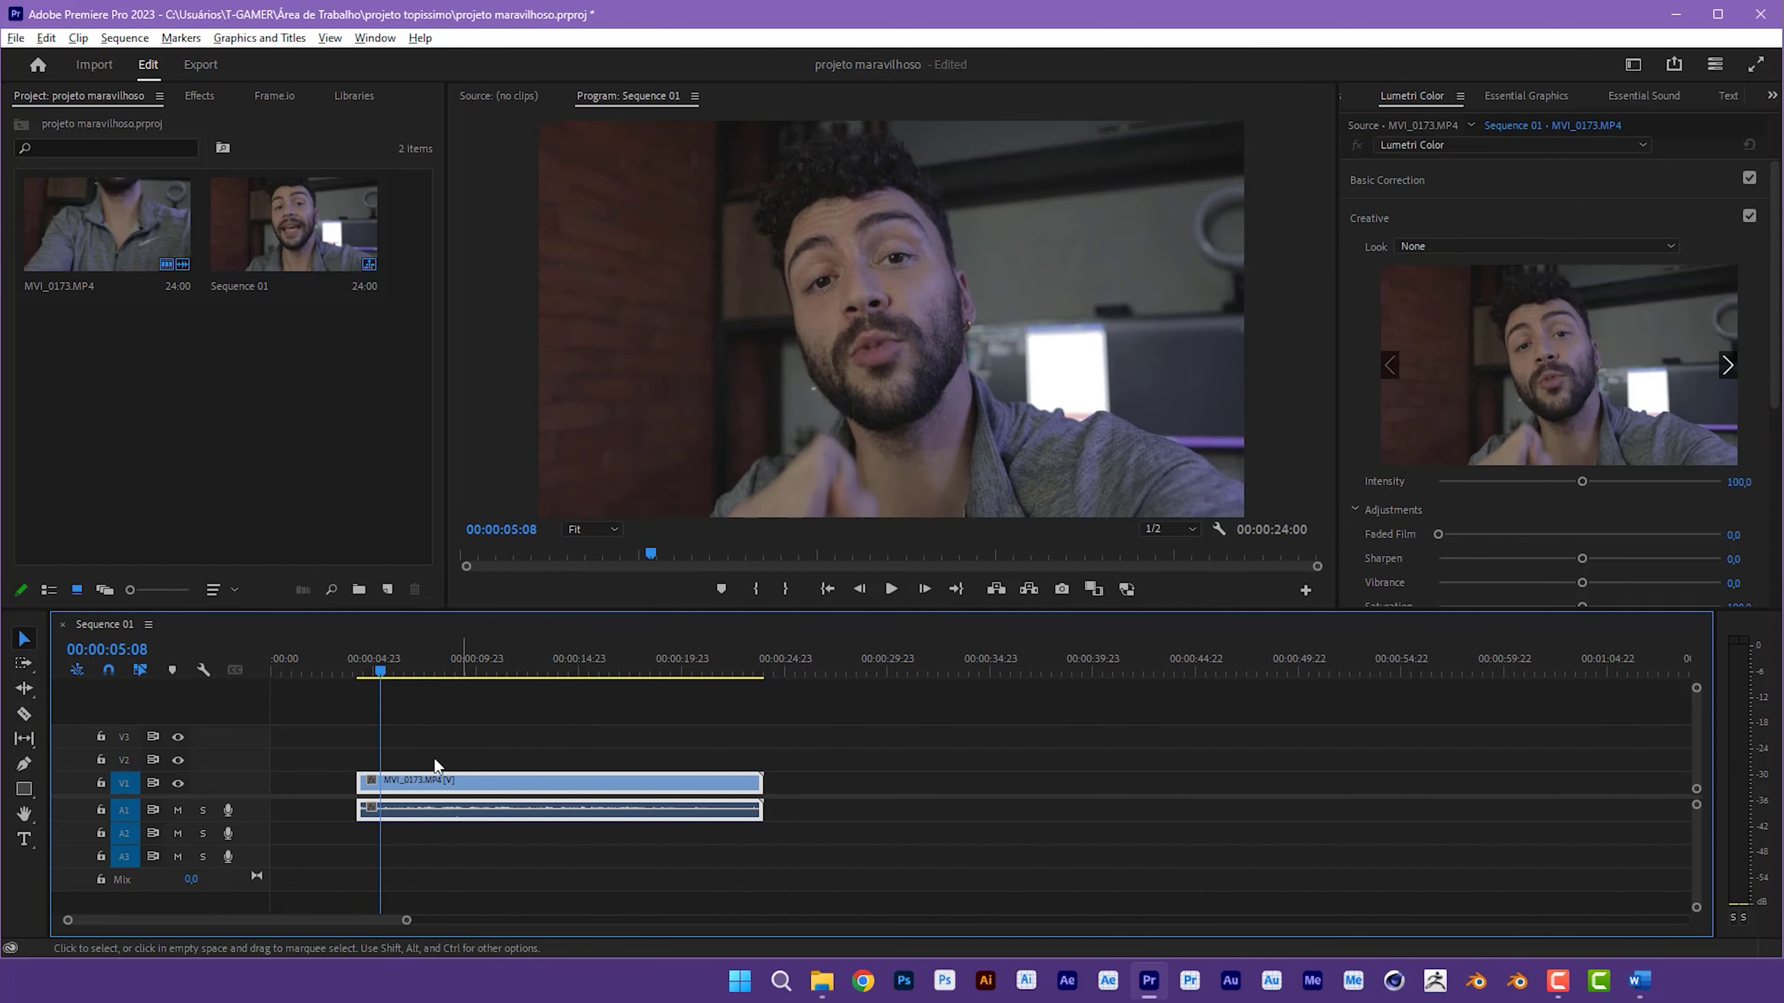
pyautogui.moveTo(406, 786); pyautogui.dragTo(320, 788)
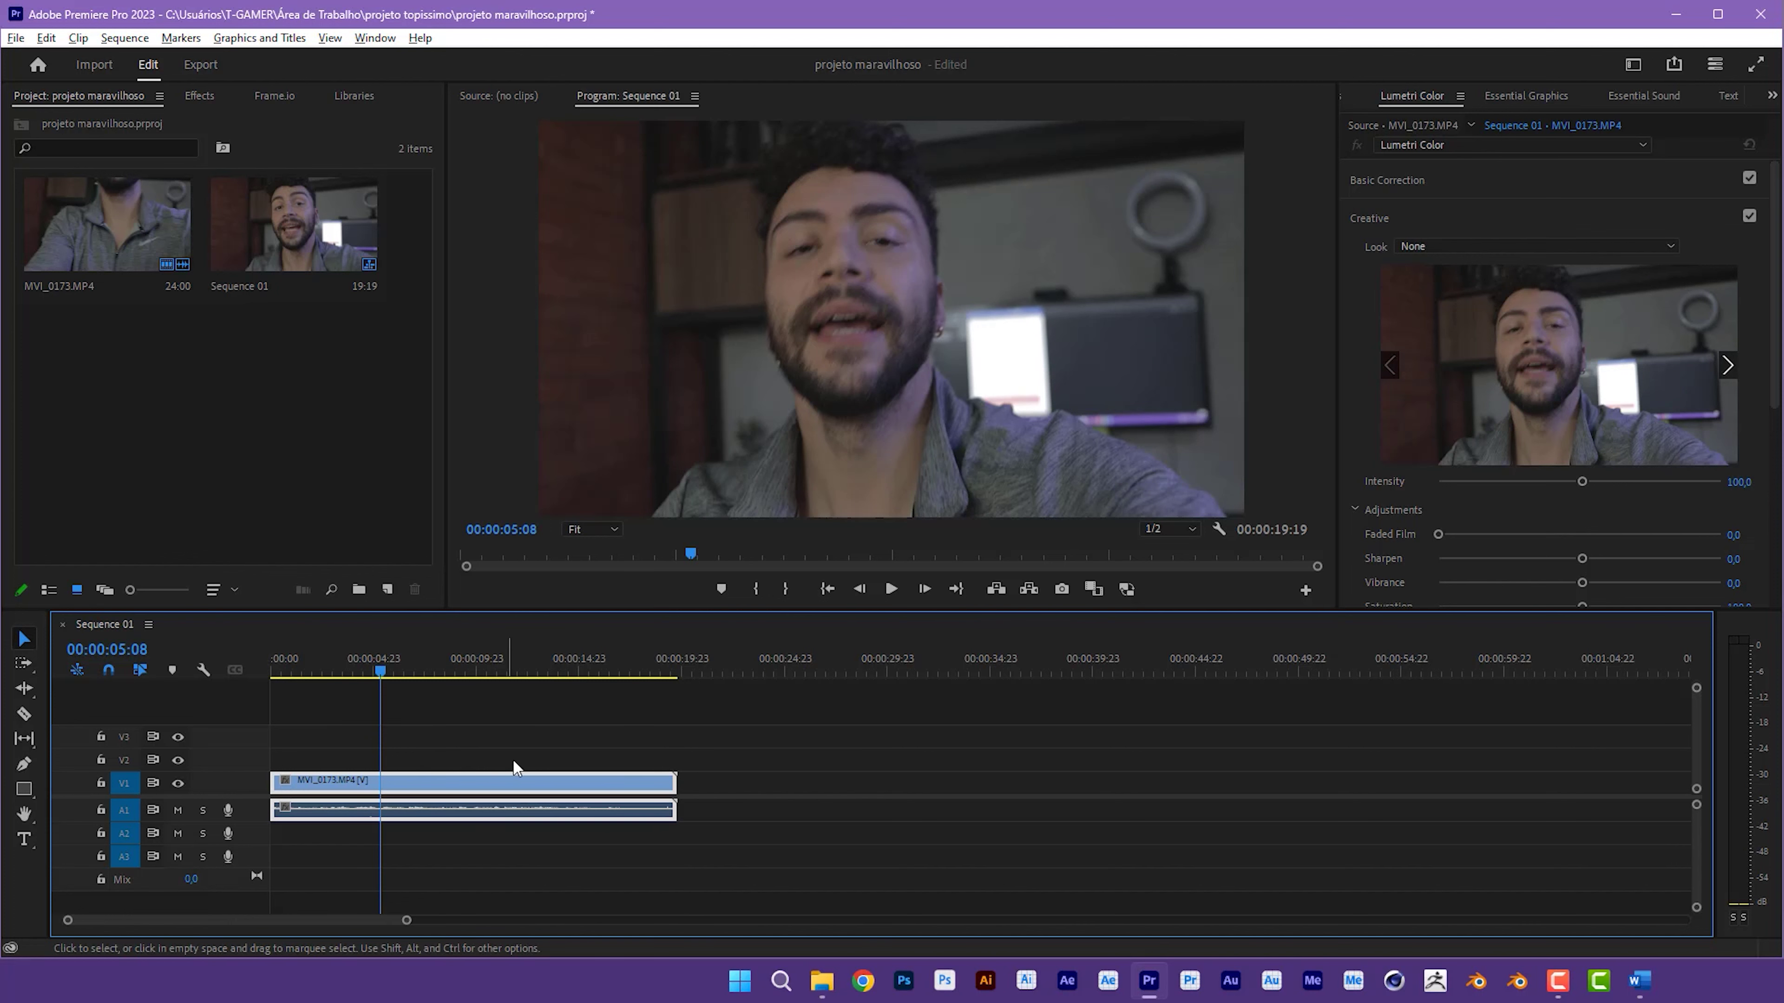
pyautogui.hotkey('ctrl', 'z')
pyautogui.hotkey('ctrl', 'z')
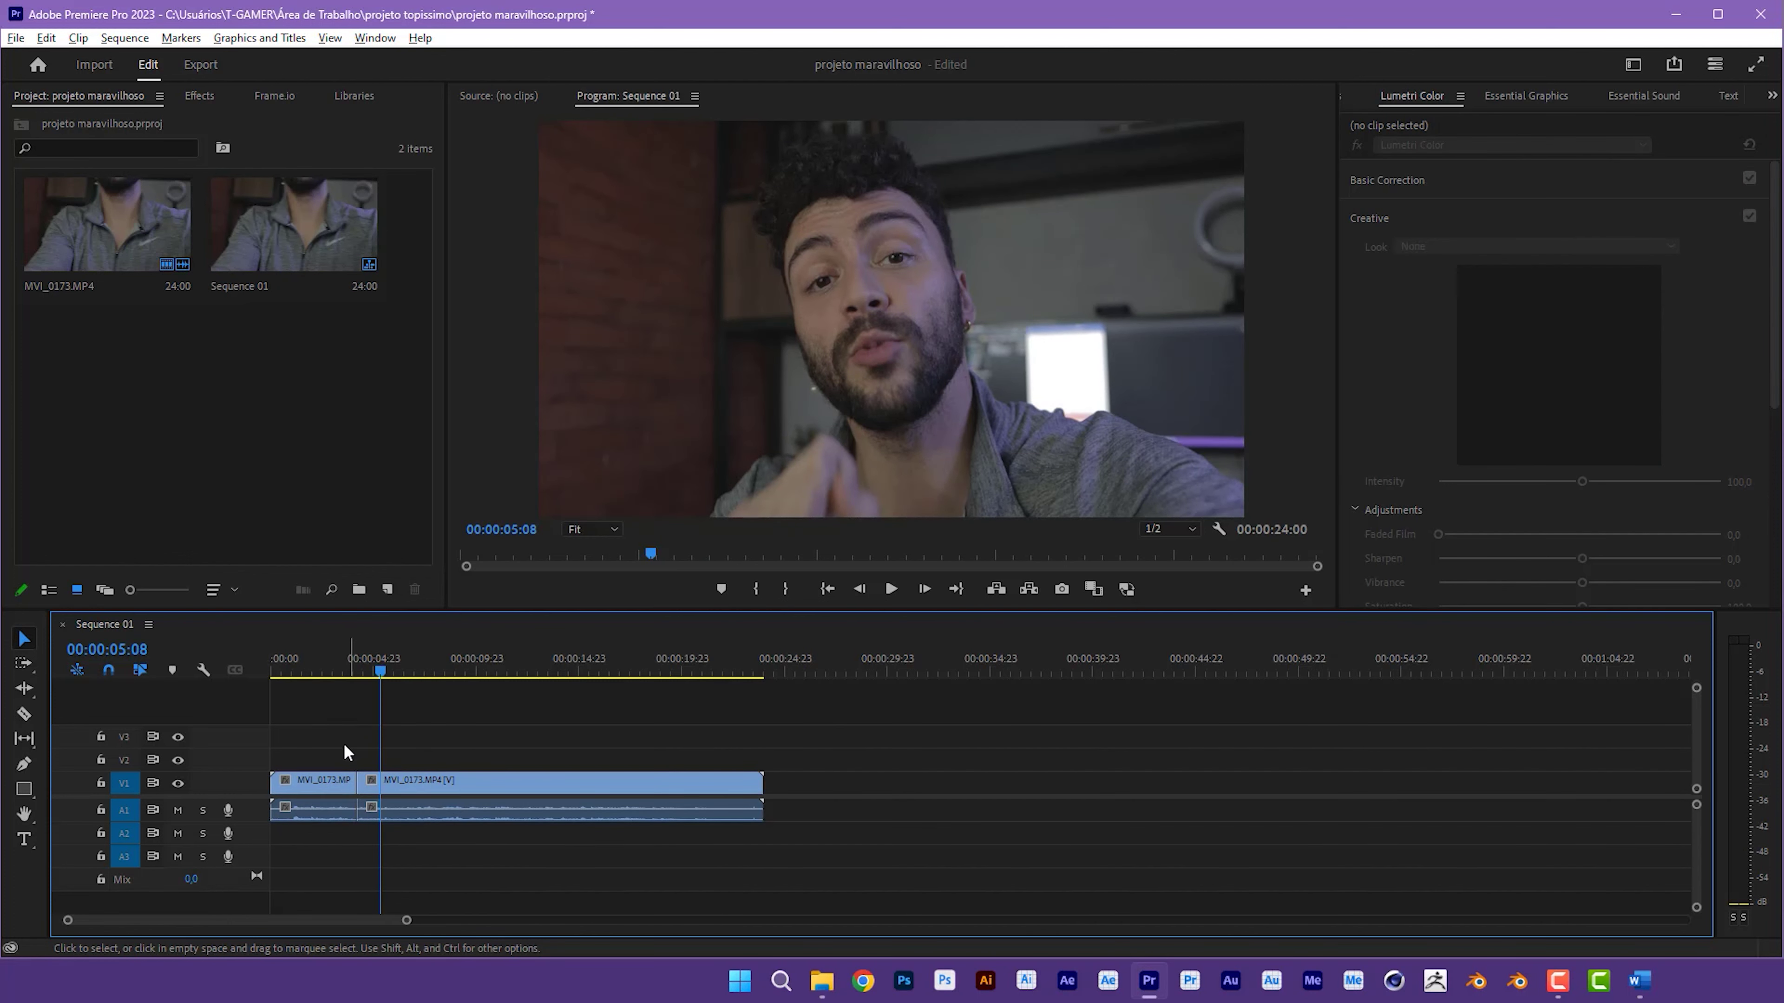
pyautogui.click(330, 785)
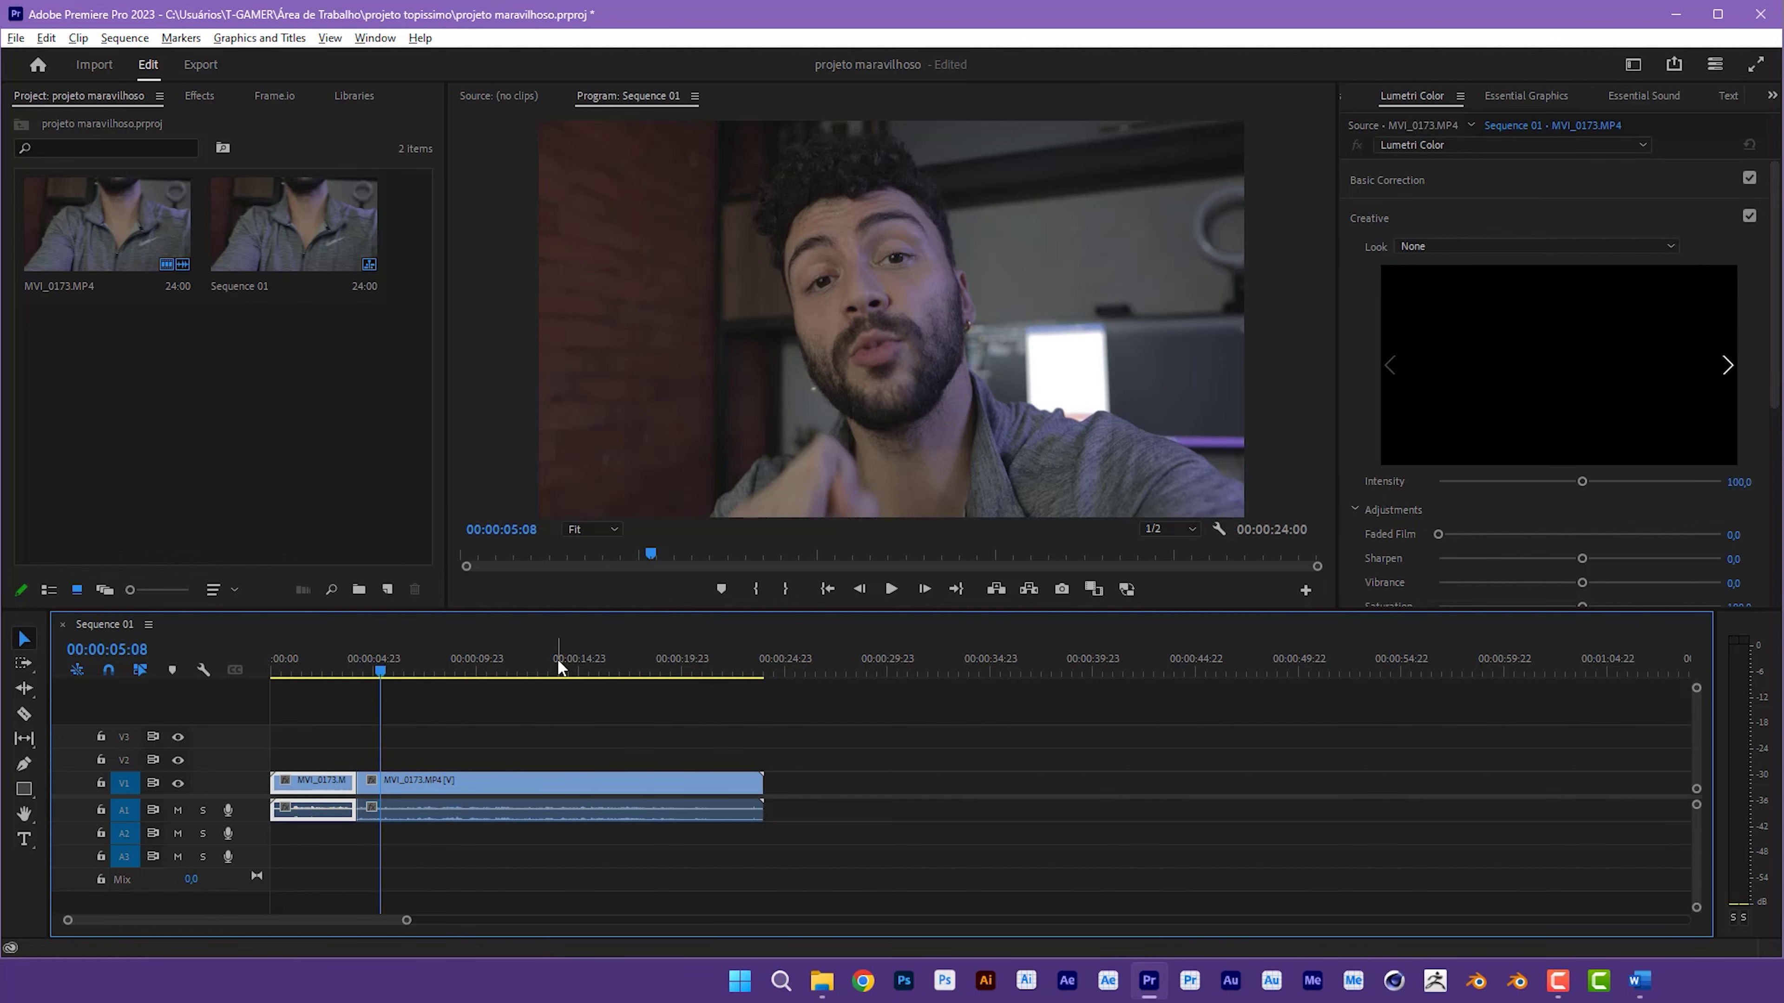
pyautogui.hotkey('shift', 'Delete')
pyautogui.press('Home')
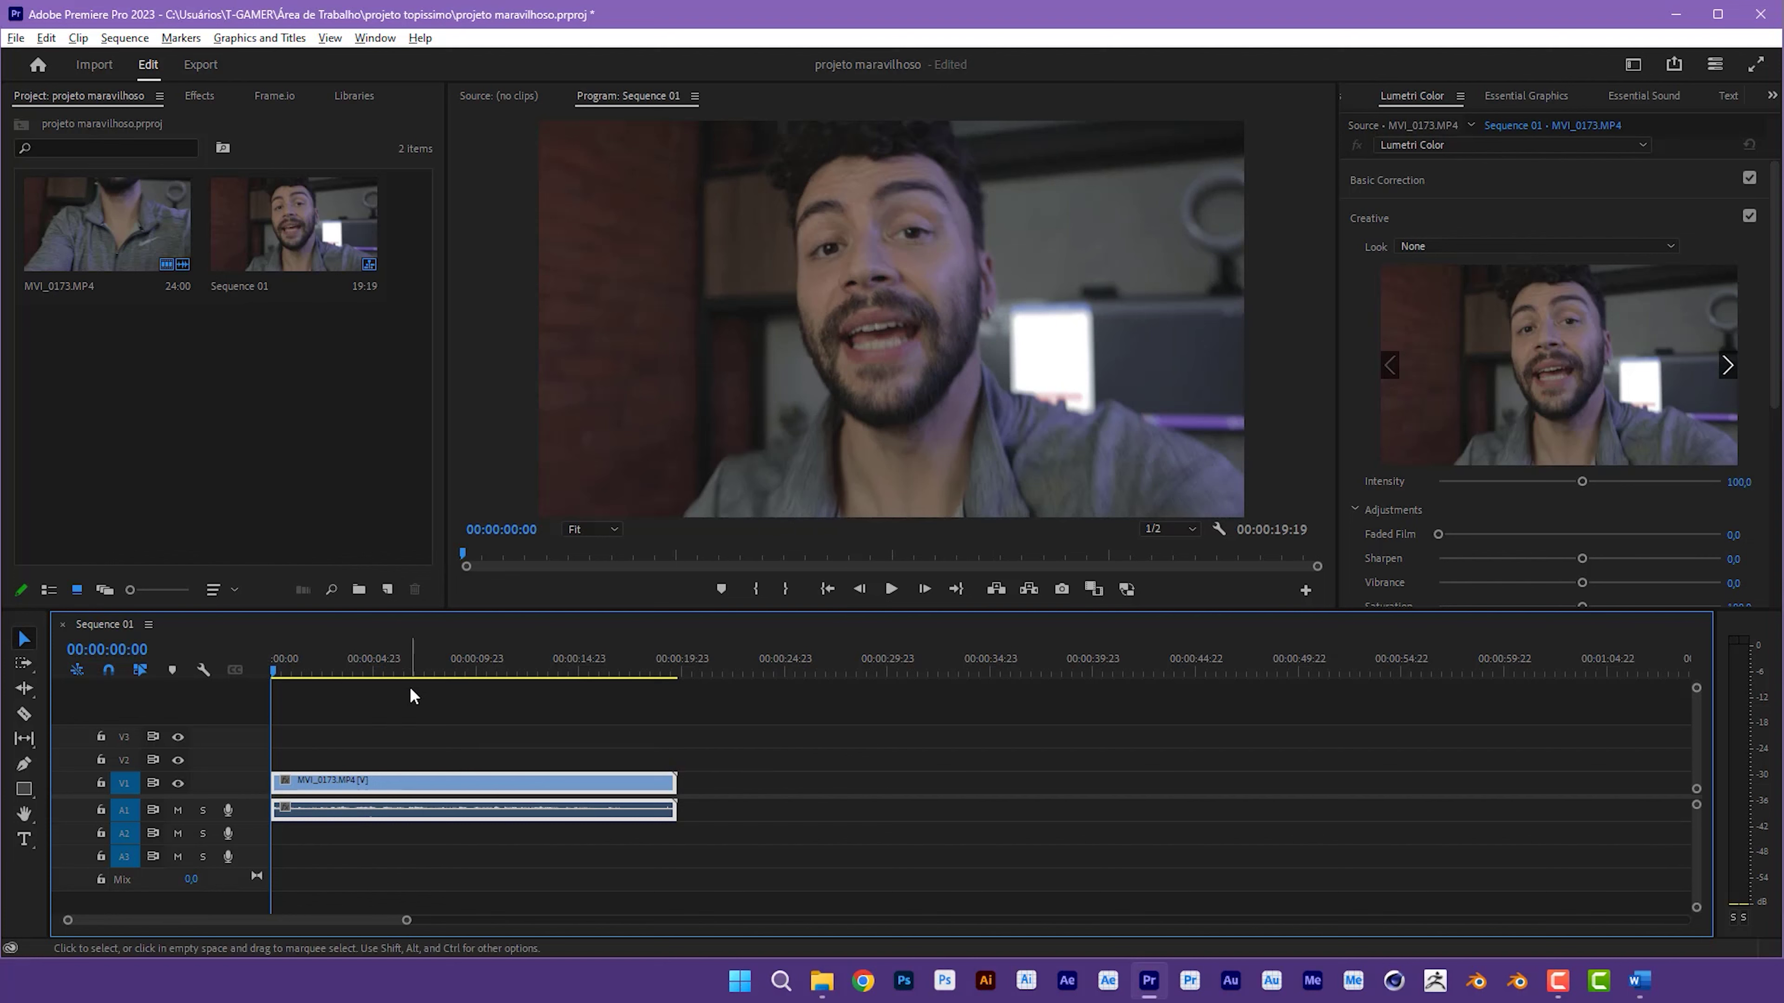
# Step: Review the clip's ending and stop the playhead at 00:00:18:07
pyautogui.moveTo(351, 673); pyautogui.dragTo(533, 675)
pyautogui.press('space')
pyautogui.click(622, 701)
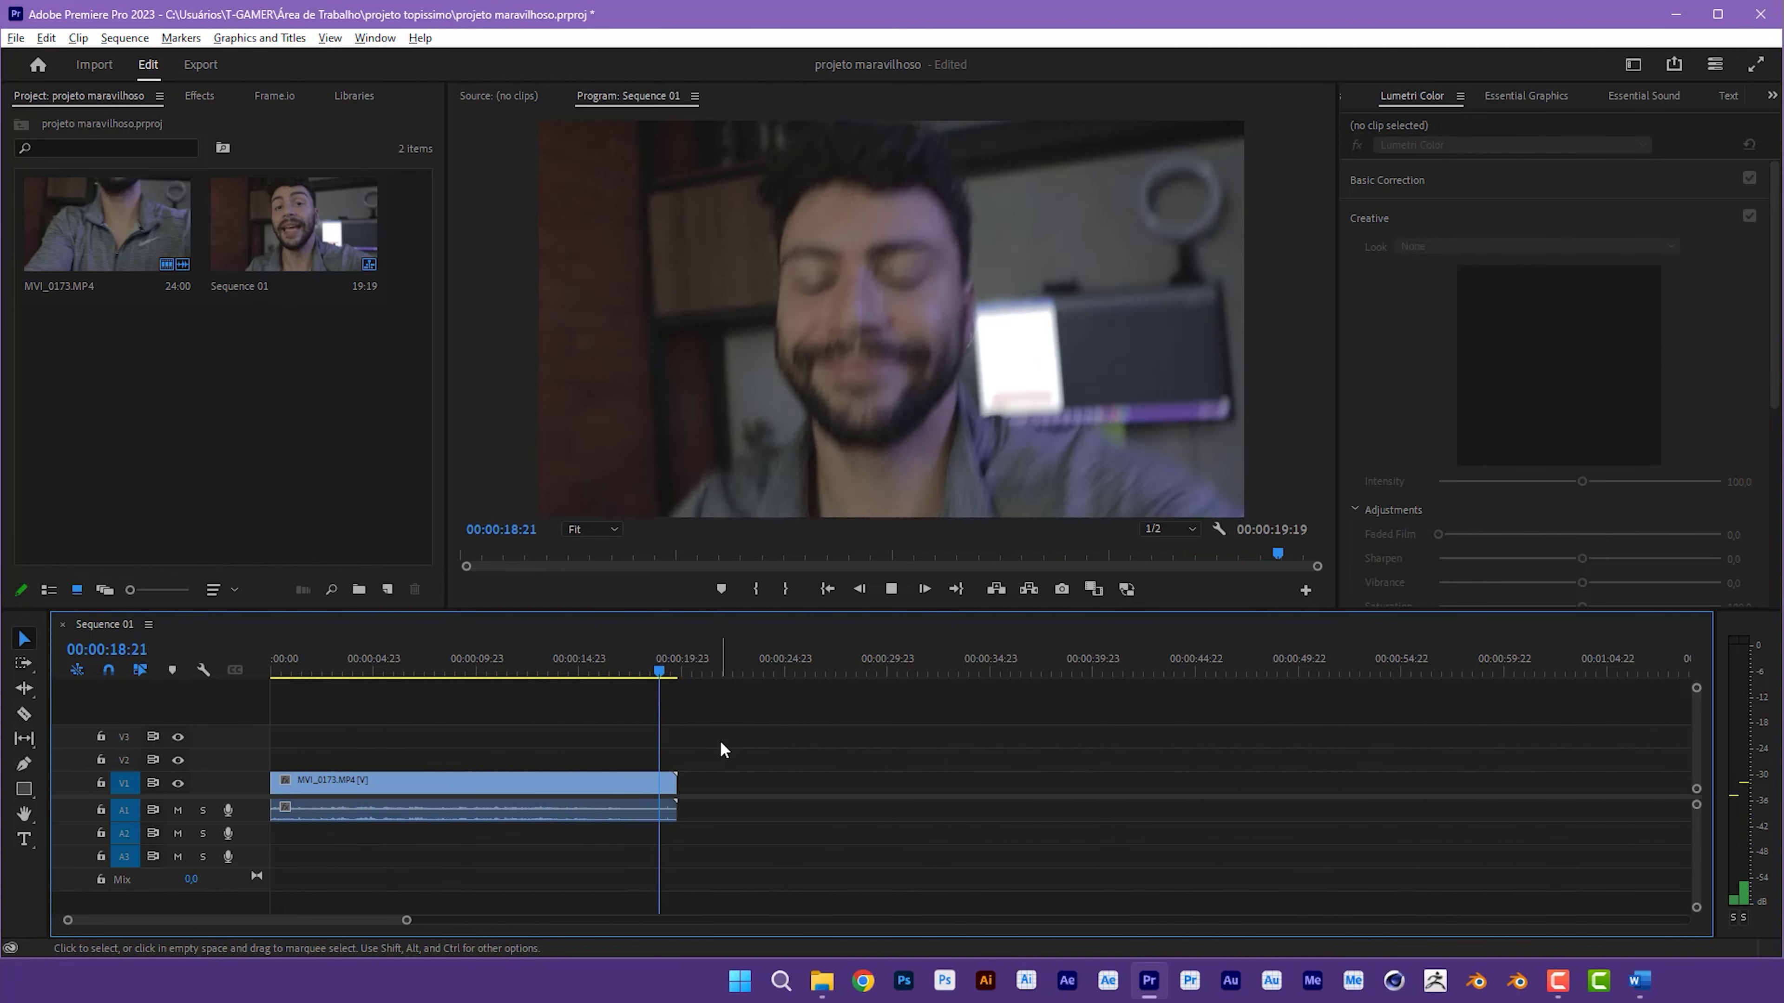
pyautogui.moveTo(559, 668); pyautogui.dragTo(596, 669)
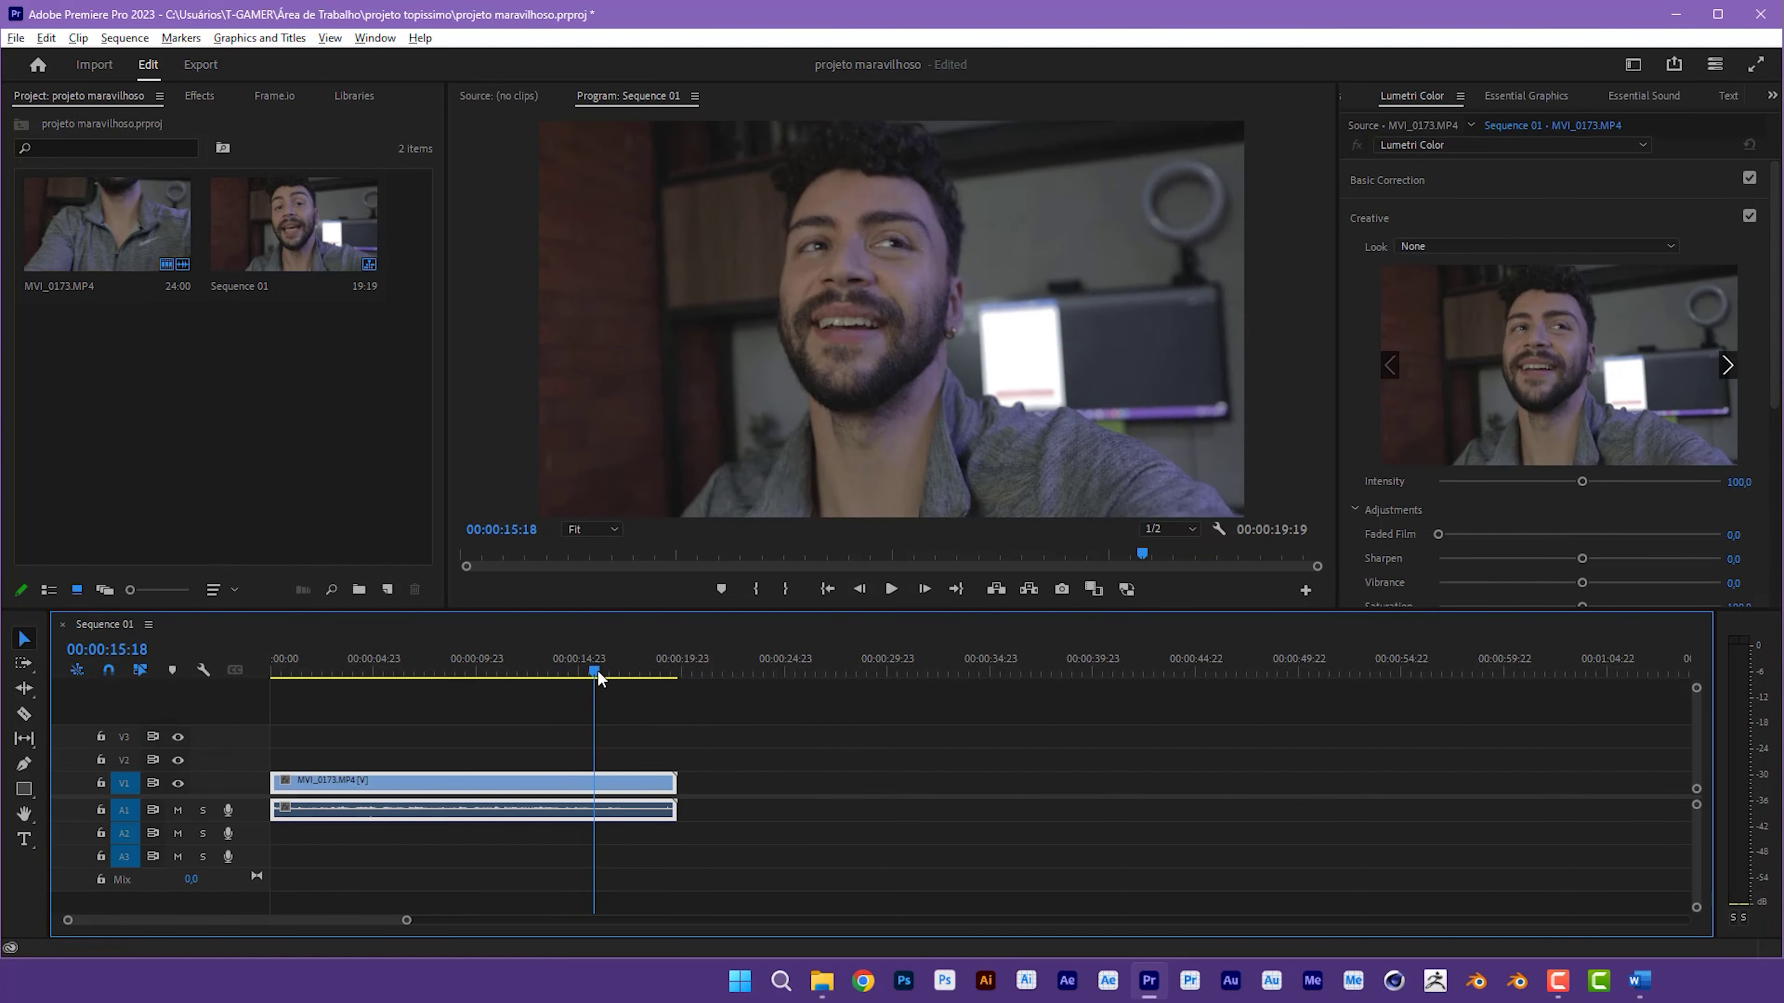
pyautogui.click(666, 718)
pyautogui.press('space')
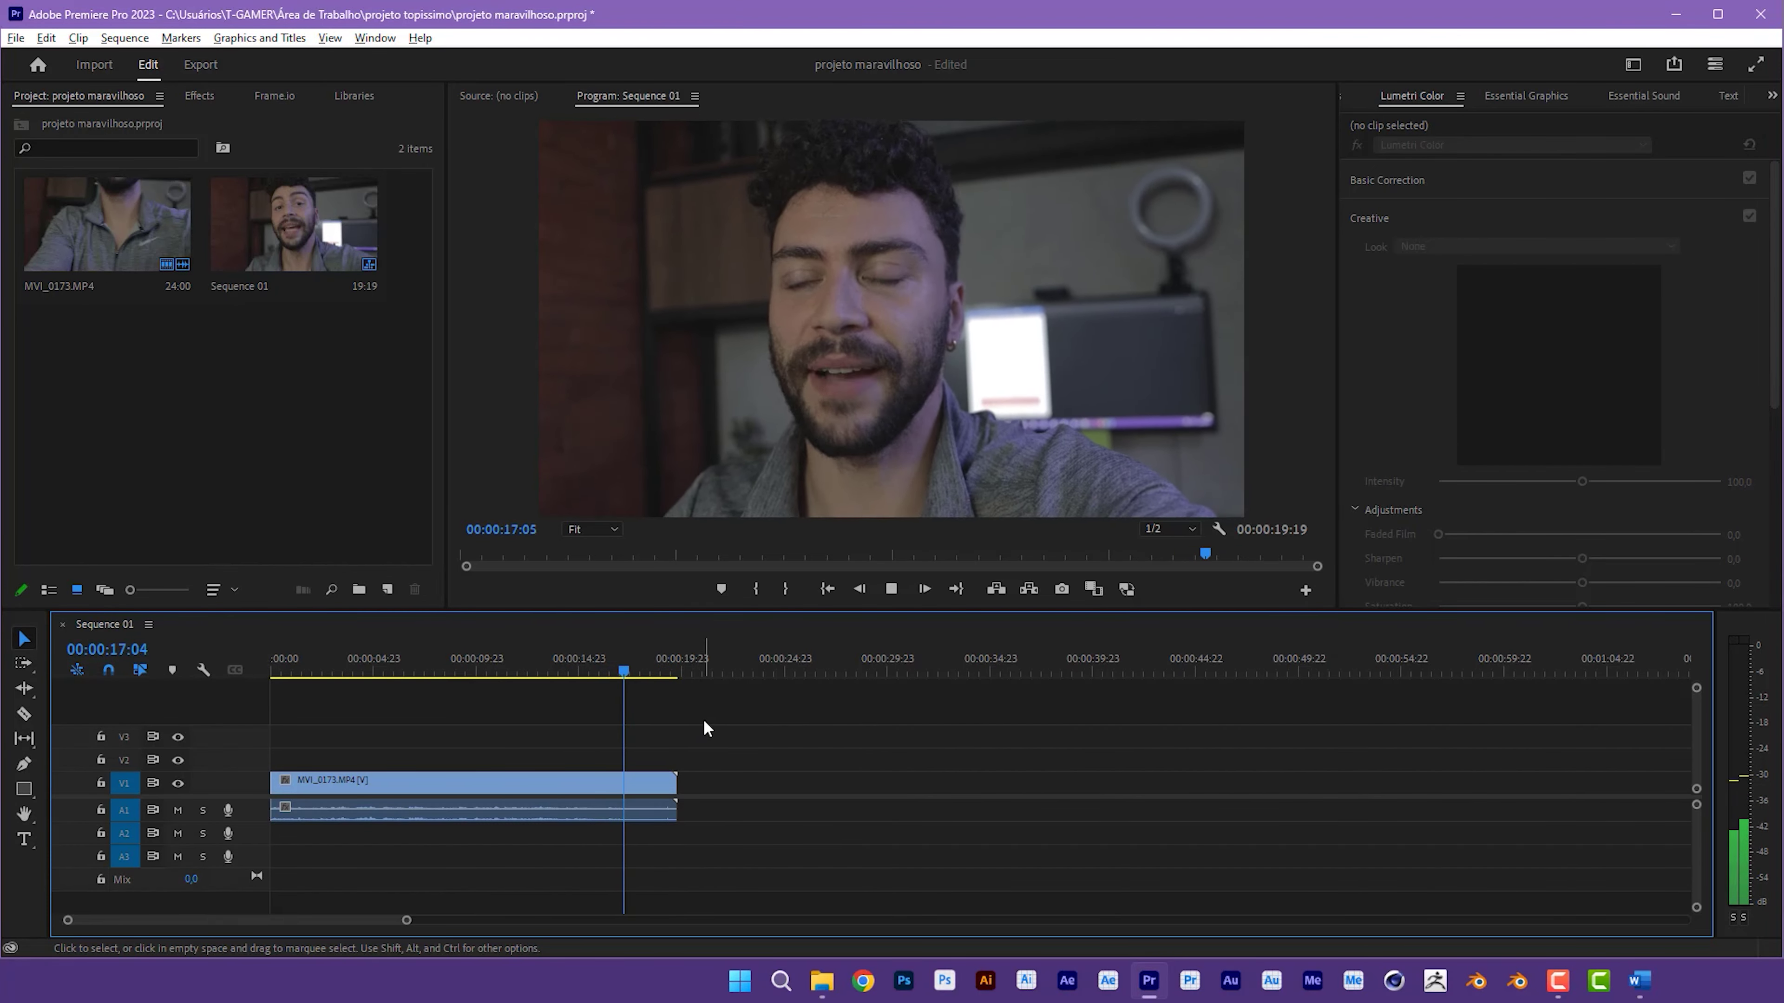
pyautogui.press('space')
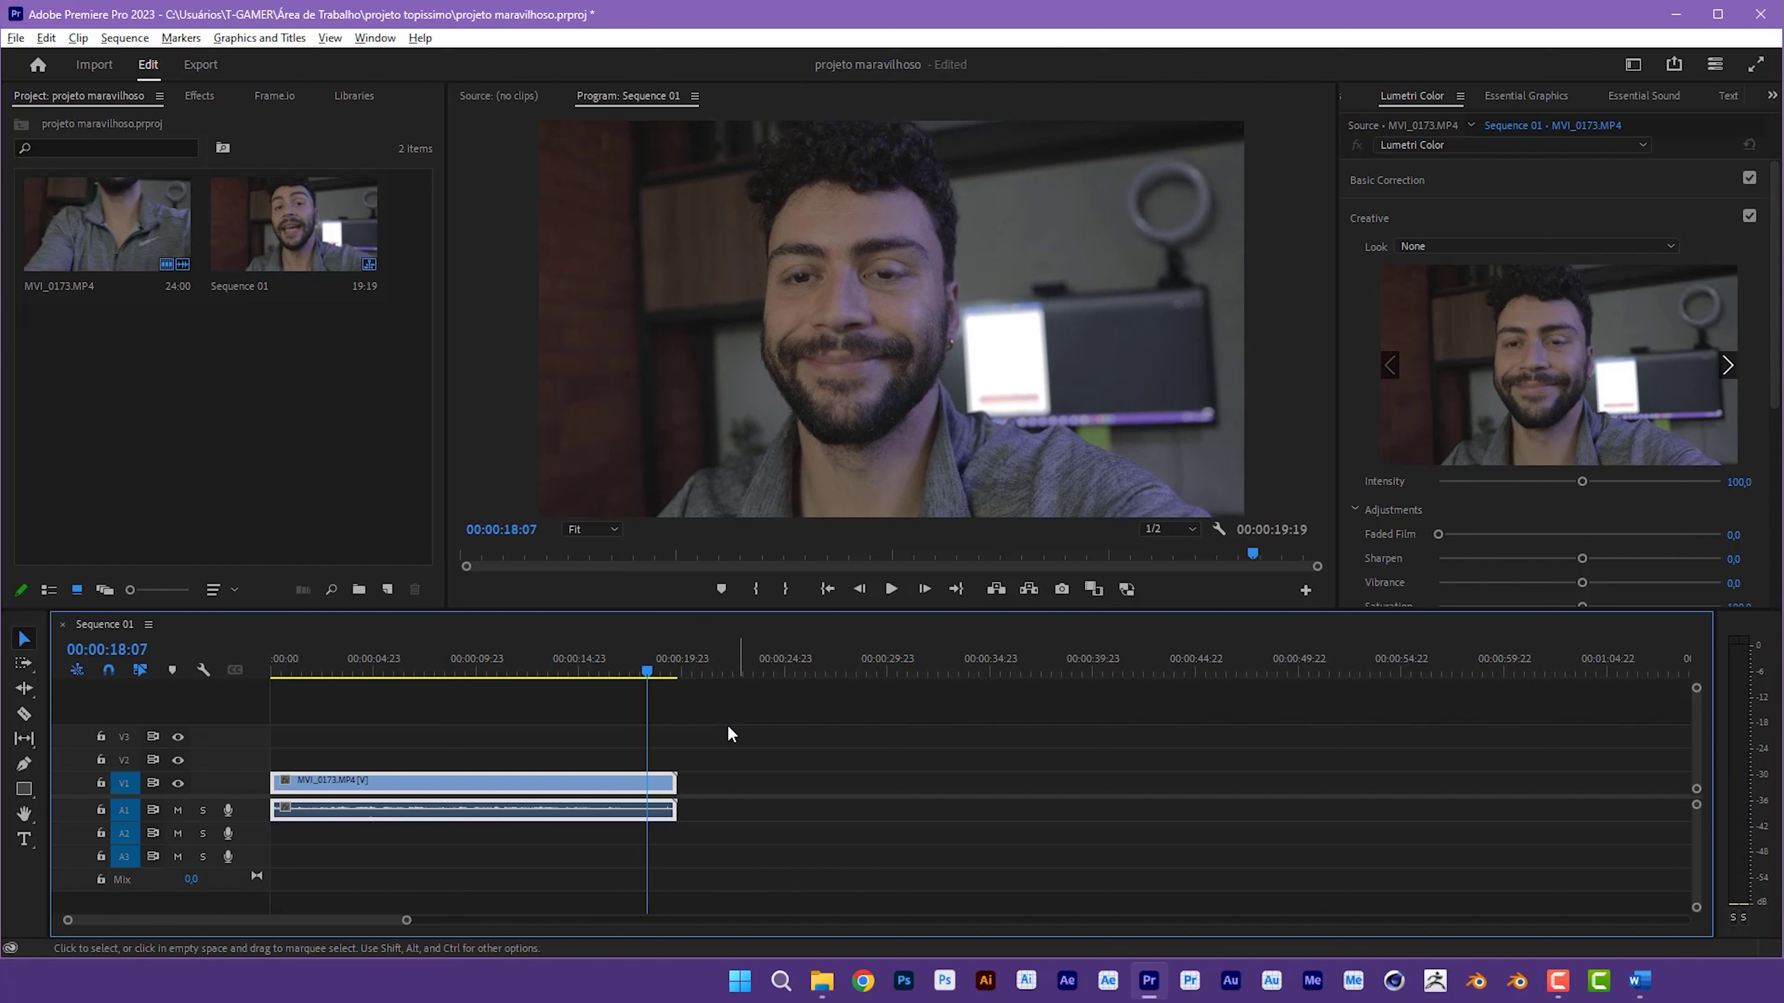
# Step: Split the clip at 18:07 and delete the tail piece after the cut
pyautogui.moveTo(619, 734); pyautogui.dragTo(571, 797)
pyautogui.hotkey('ctrl', 'k')
pyautogui.click(661, 801)
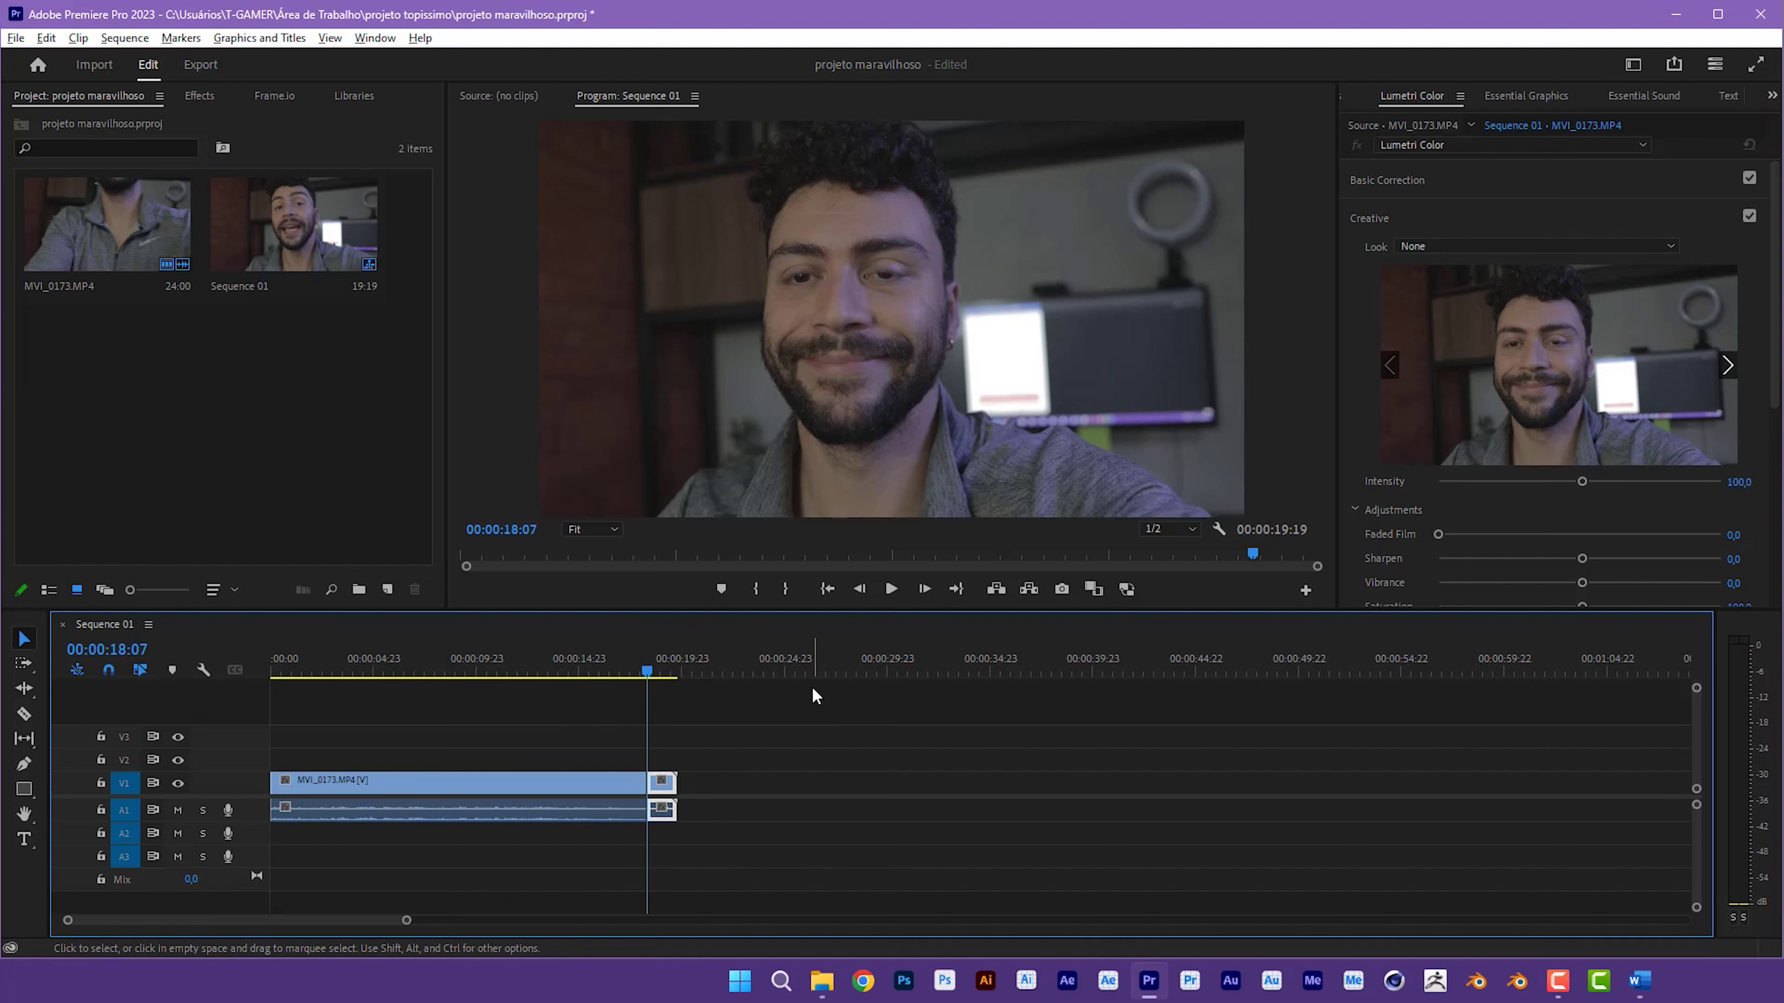
pyautogui.press('Delete')
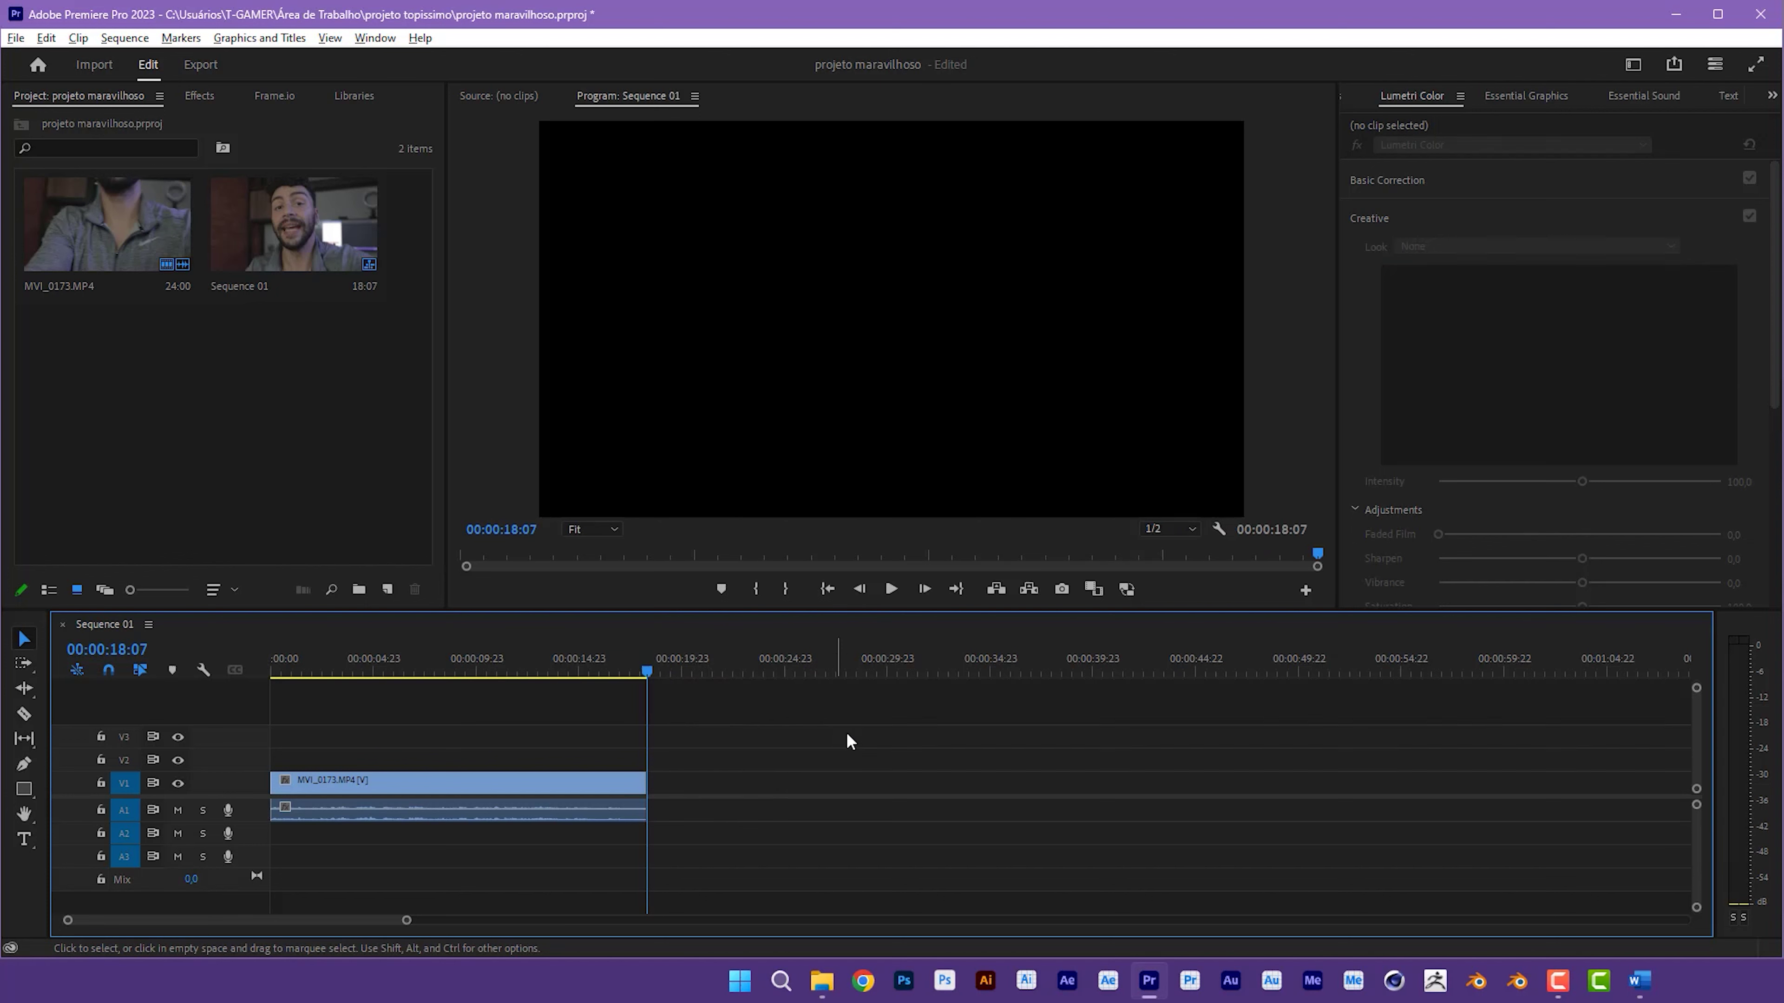
pyautogui.moveTo(742, 593); pyautogui.dragTo(1094, 781)
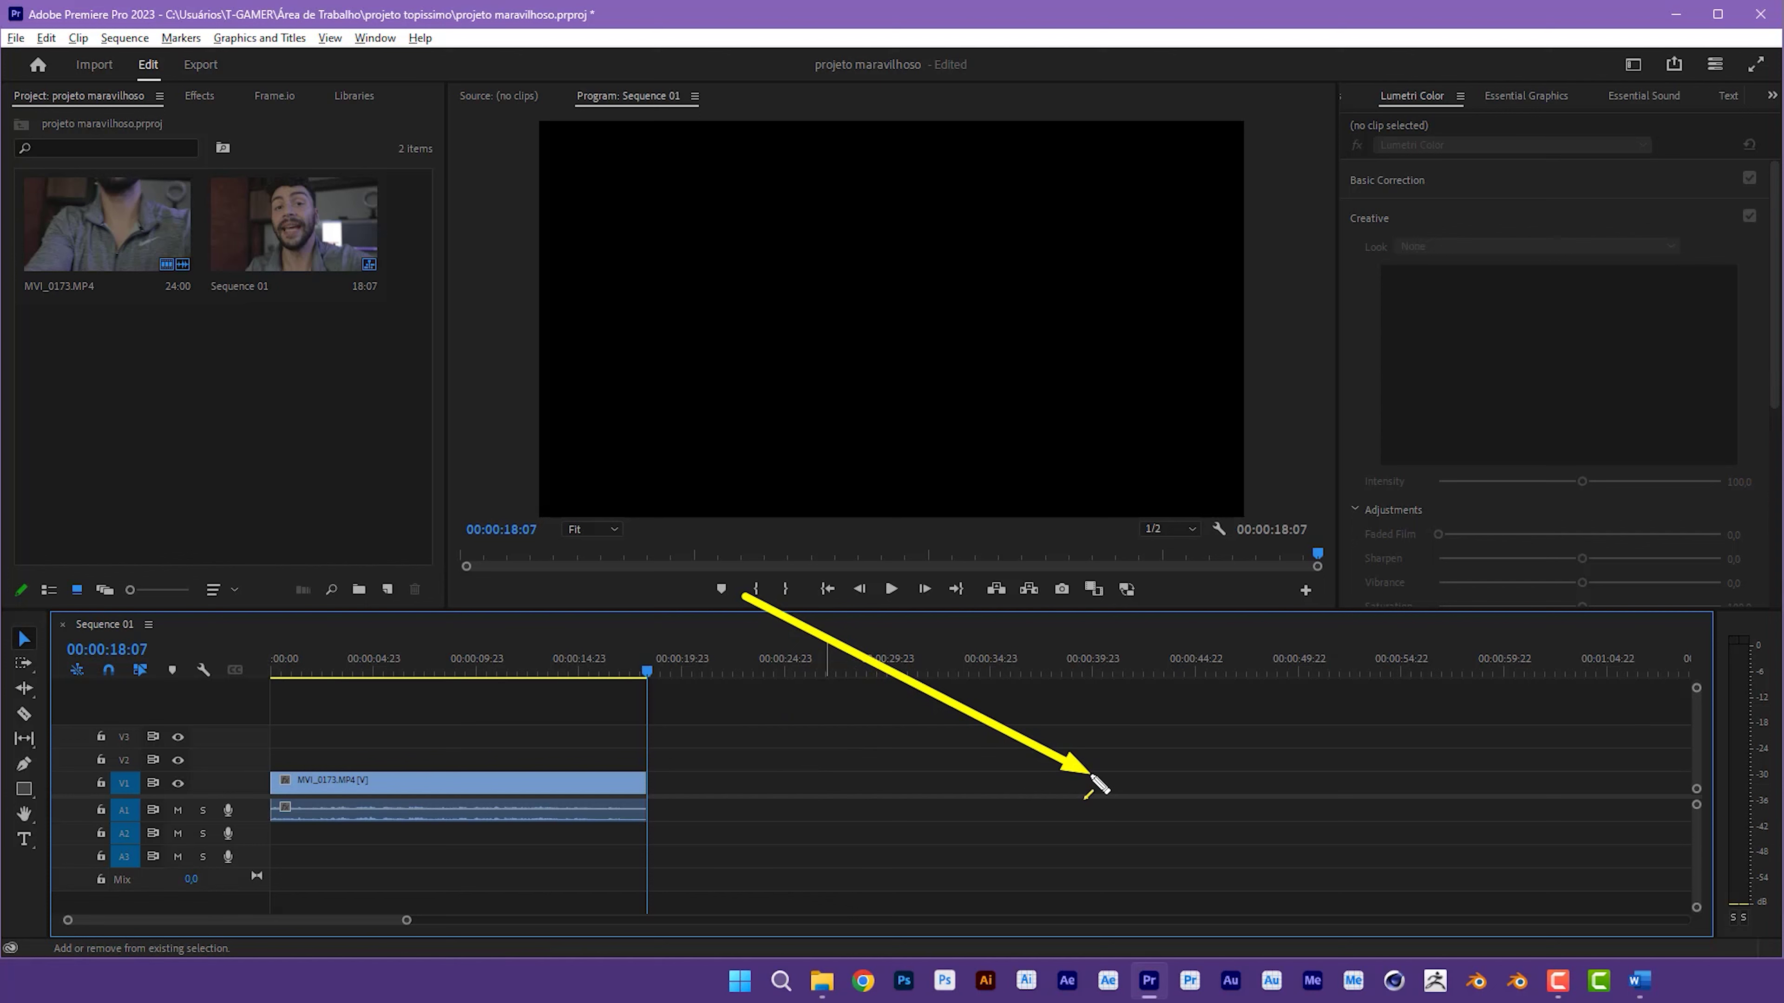
pyautogui.moveTo(1094, 781); pyautogui.dragTo(1146, 773)
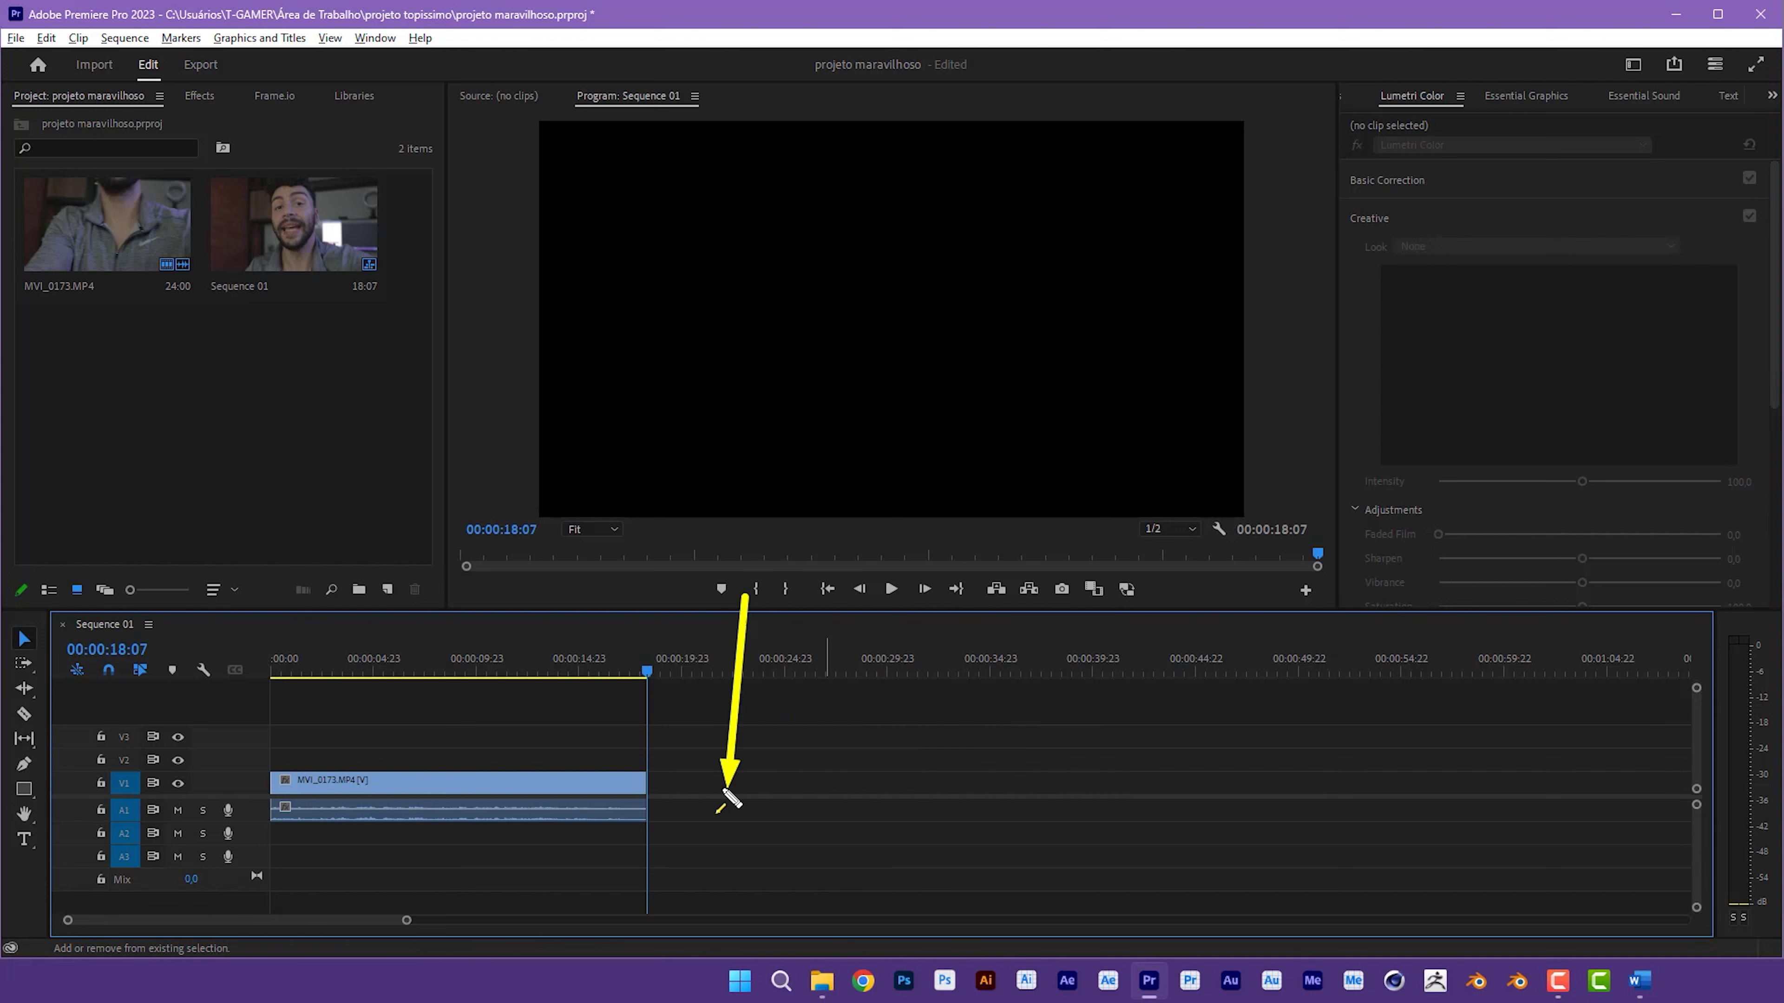
pyautogui.moveTo(1286, 645); pyautogui.dragTo(675, 794)
pyautogui.moveTo(766, 608); pyautogui.dragTo(560, 767)
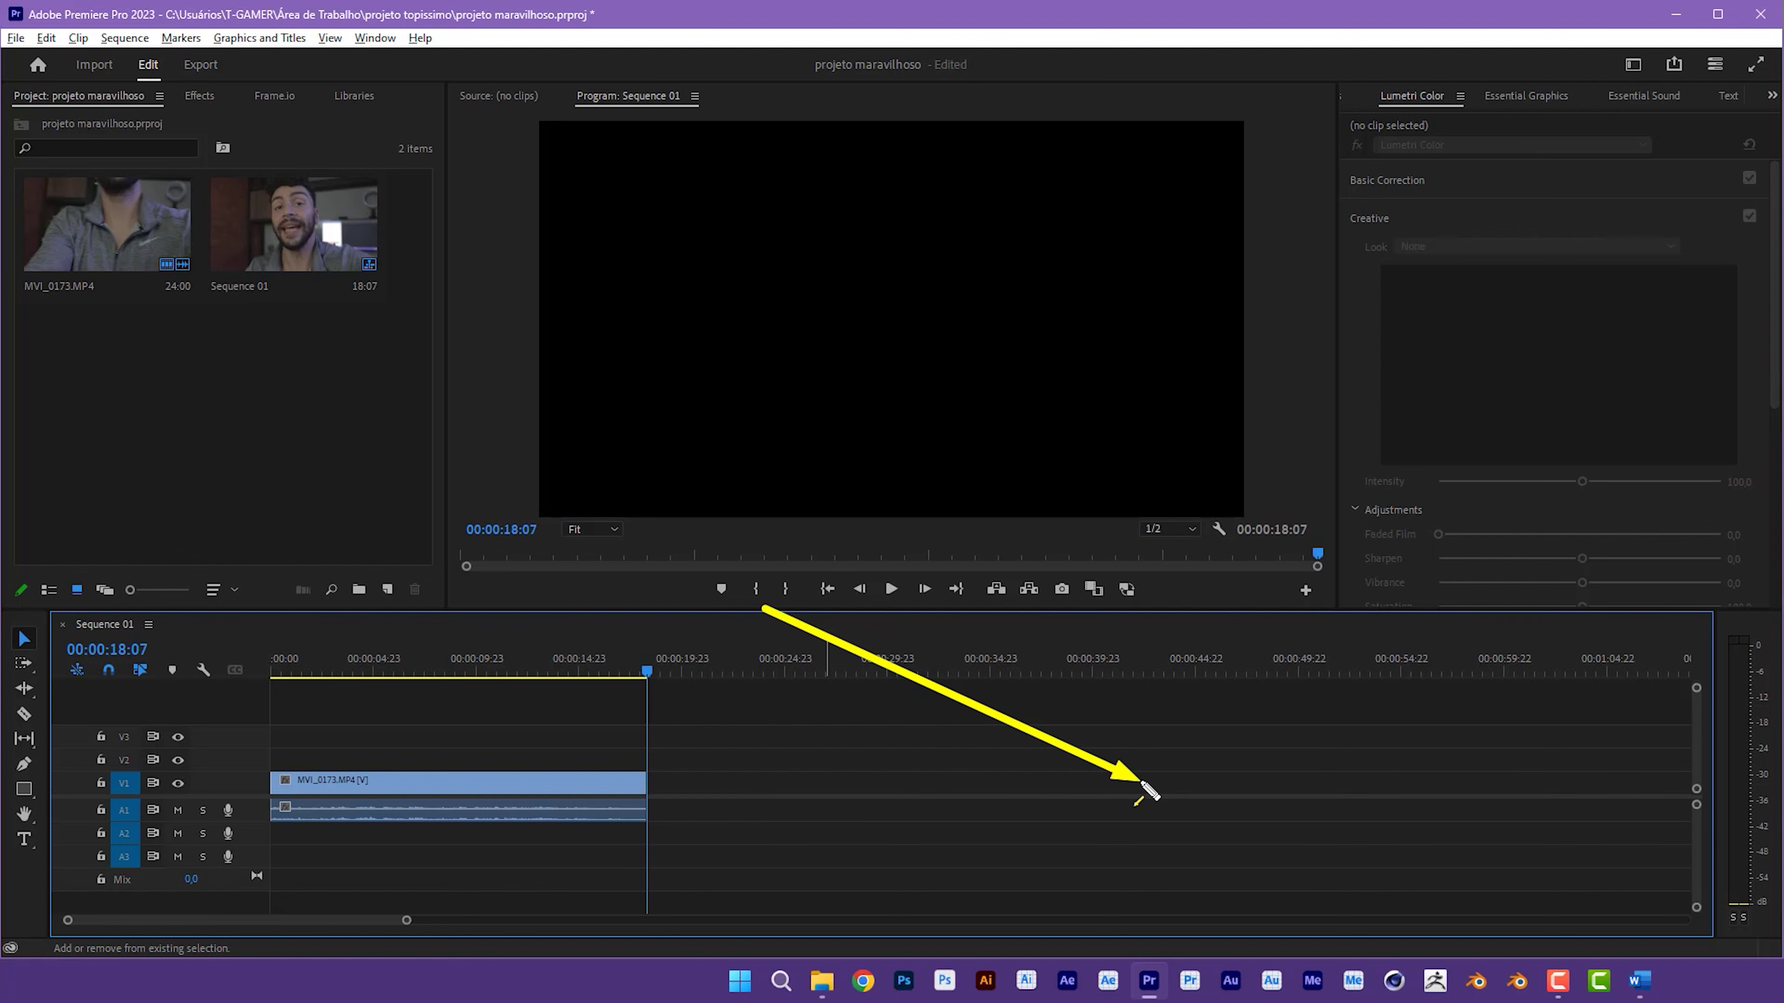
pyautogui.press('Escape')
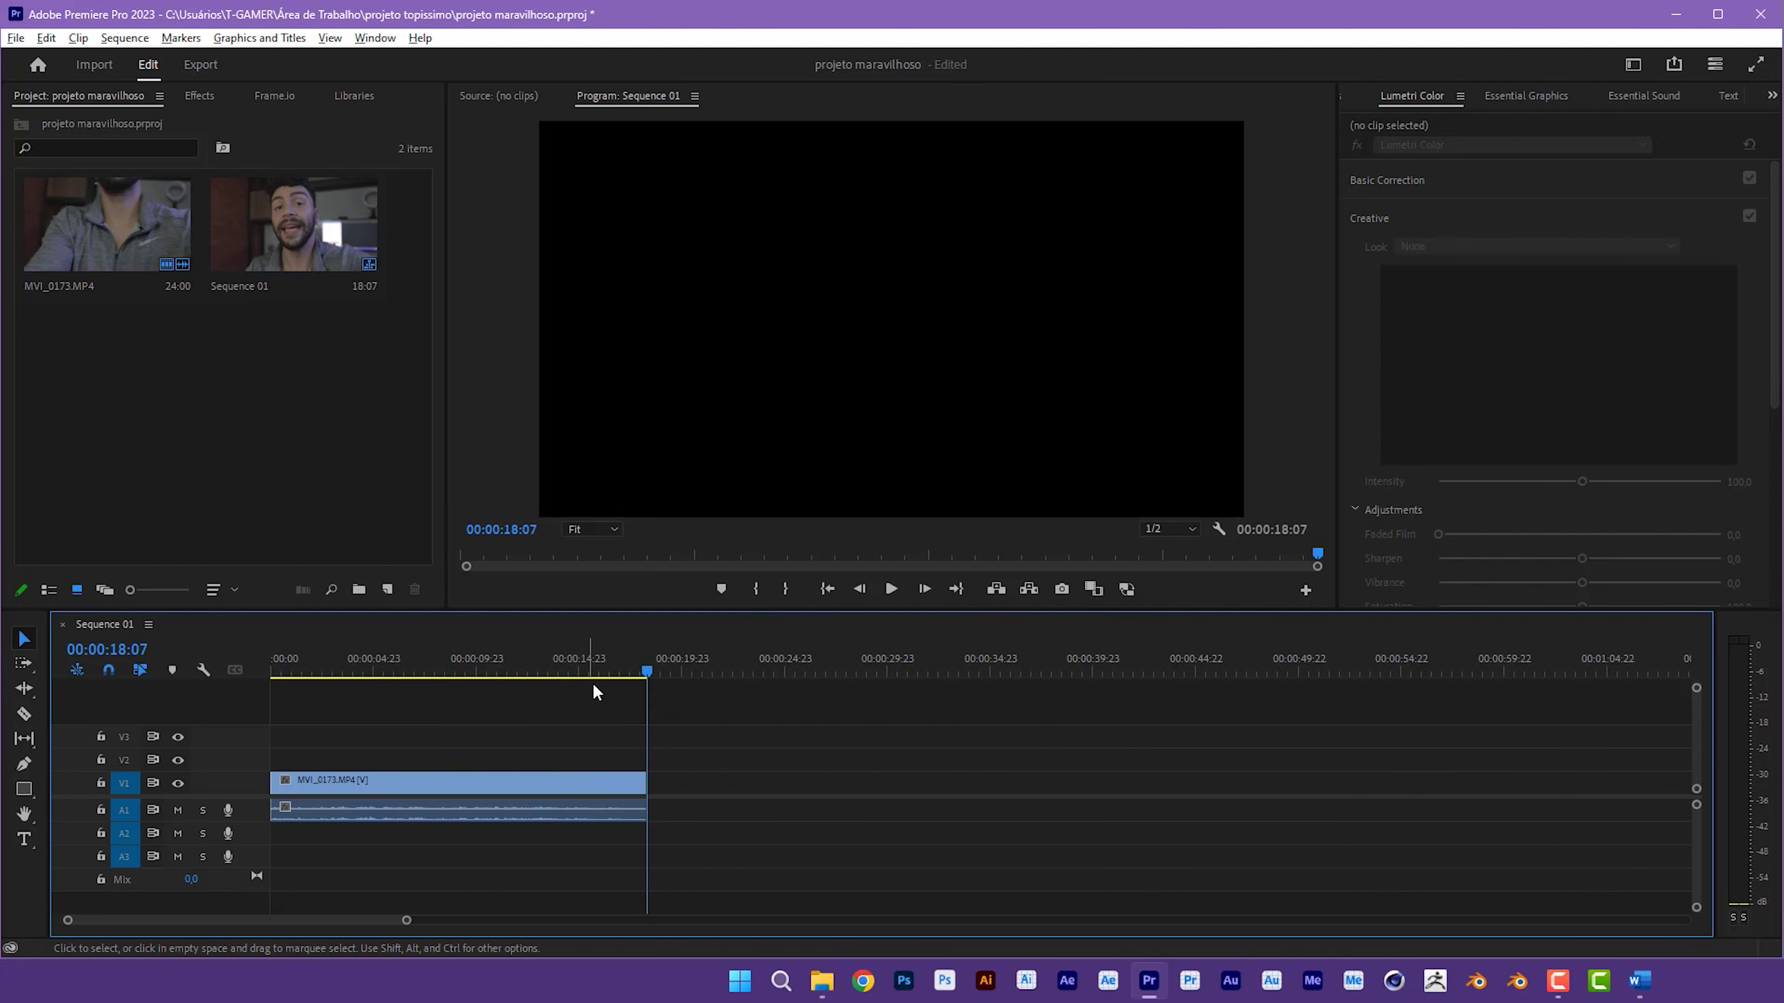
pyautogui.moveTo(450, 669); pyautogui.dragTo(493, 671)
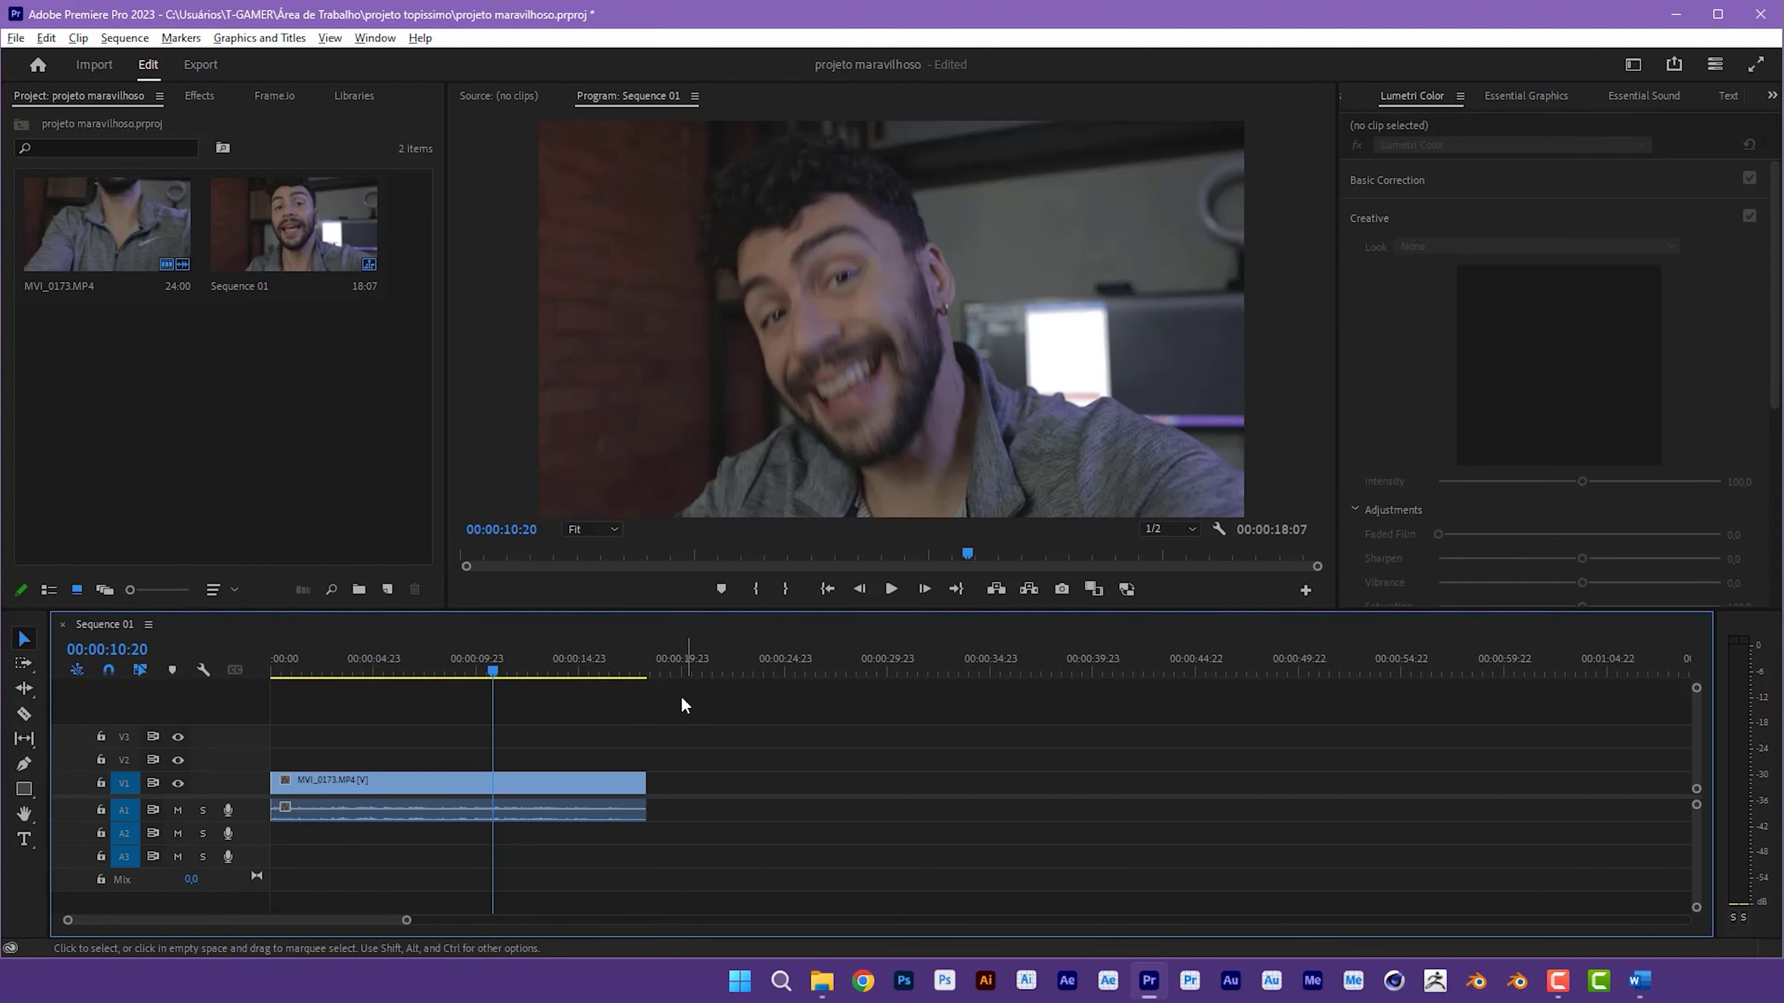
pyautogui.click(1639, 981)
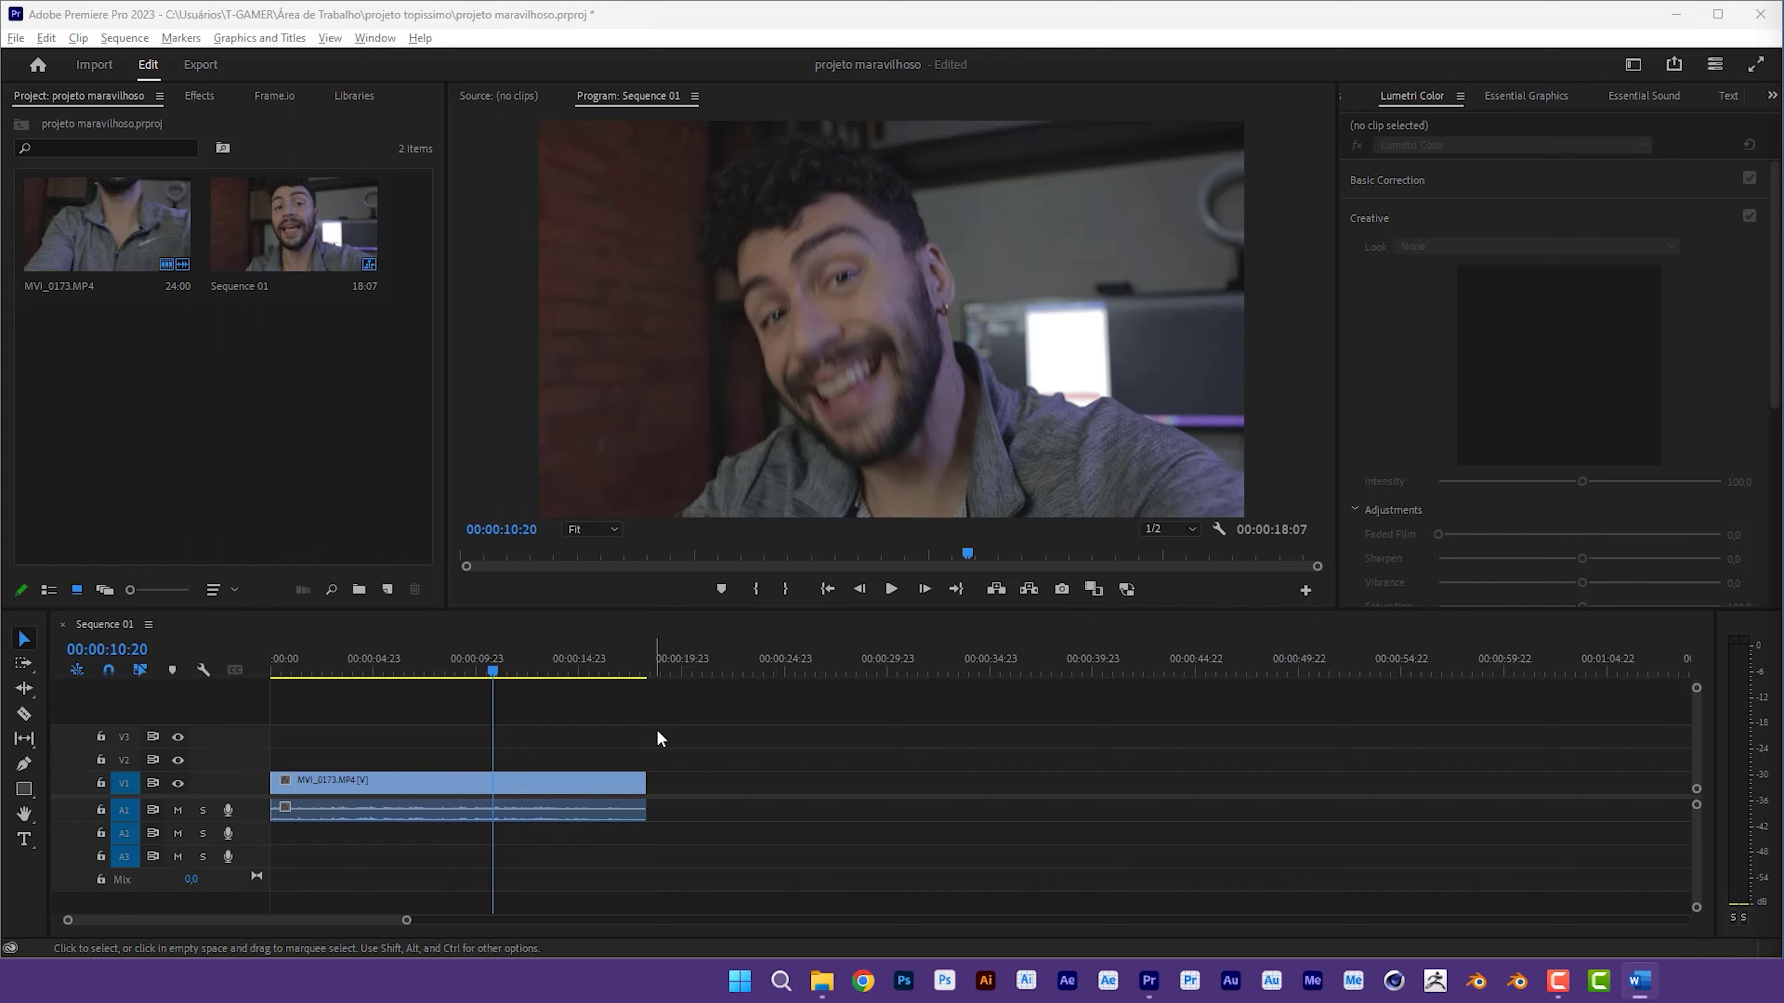
pyautogui.moveTo(505, 669); pyautogui.dragTo(534, 669)
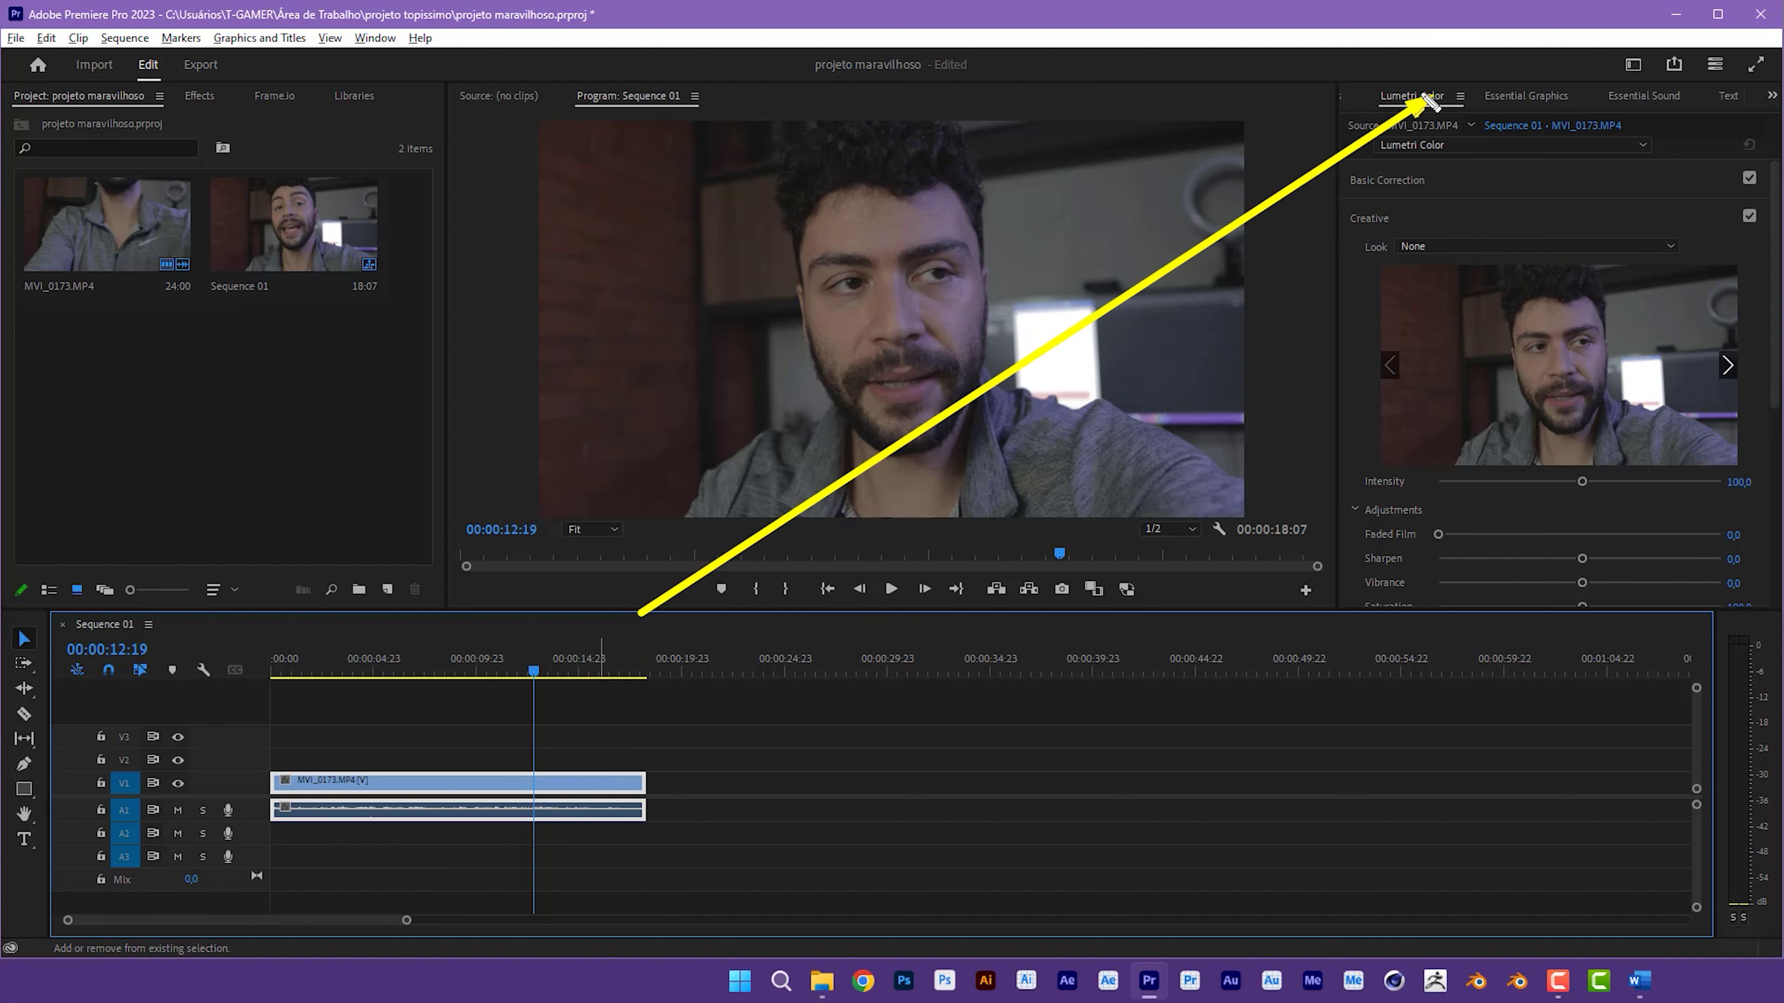
# Step: Focus the Lumetri Color panel and collapse its Creative and Basic Correction sections
pyautogui.moveTo(1410, 105); pyautogui.dragTo(1429, 106)
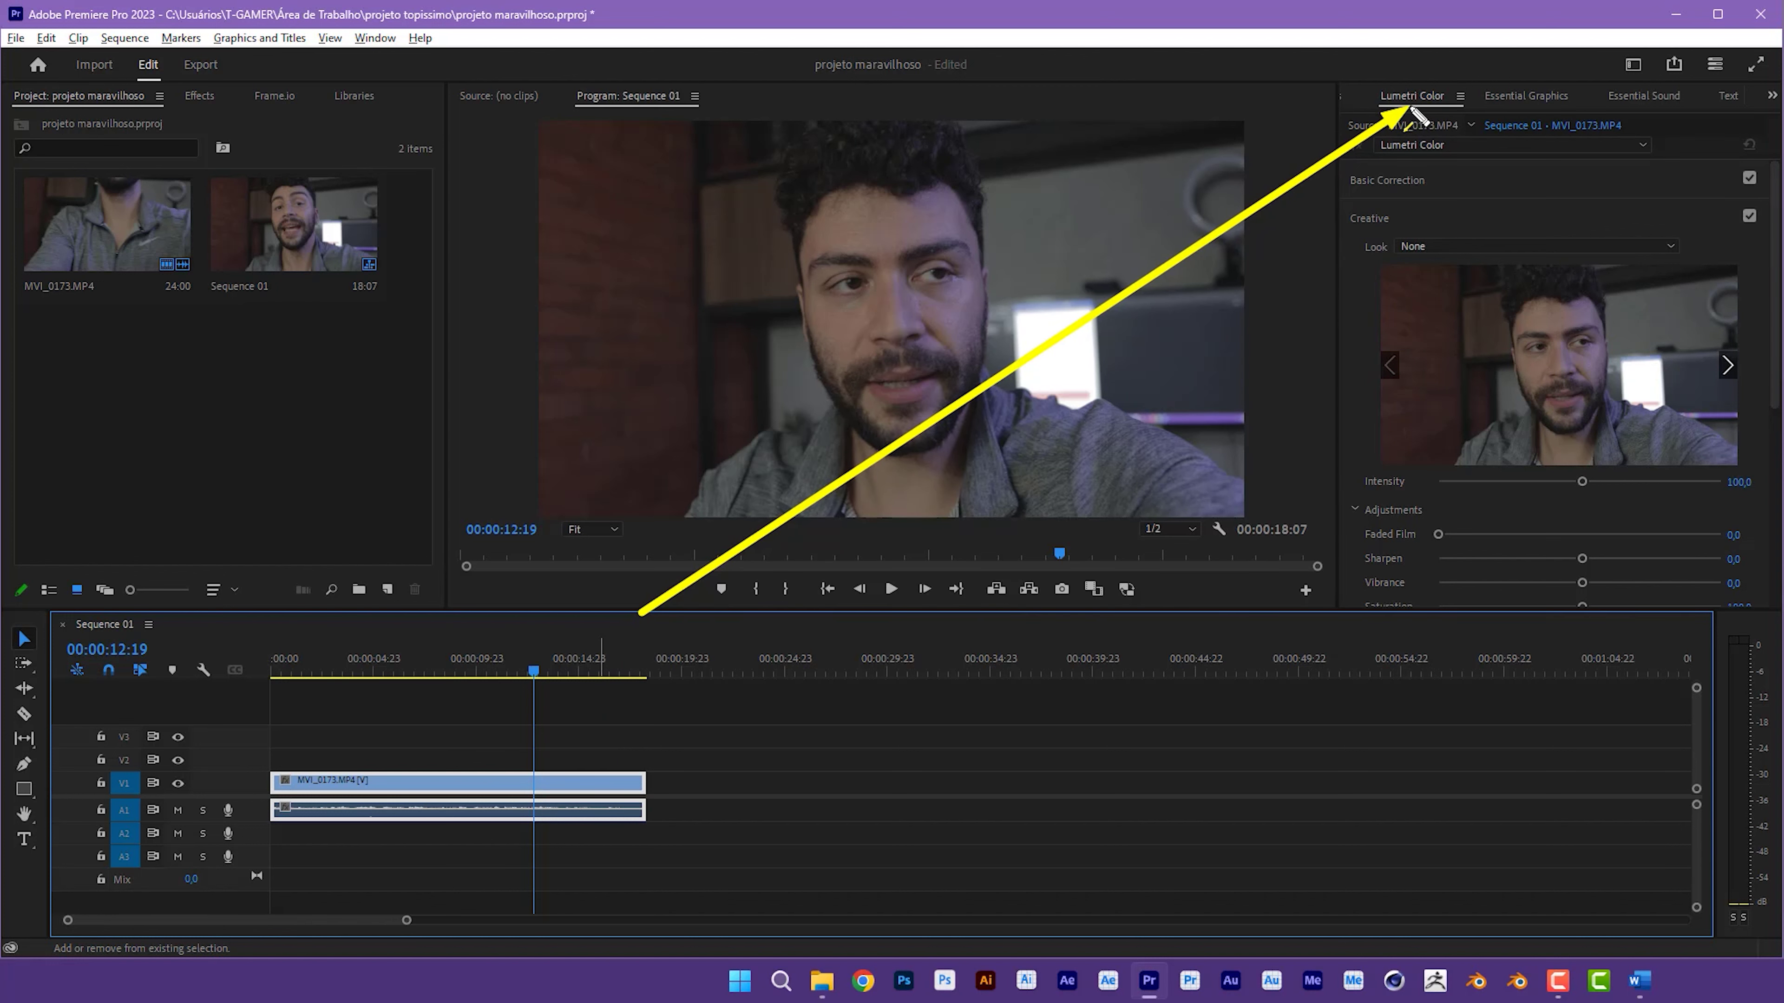
pyautogui.click(372, 39)
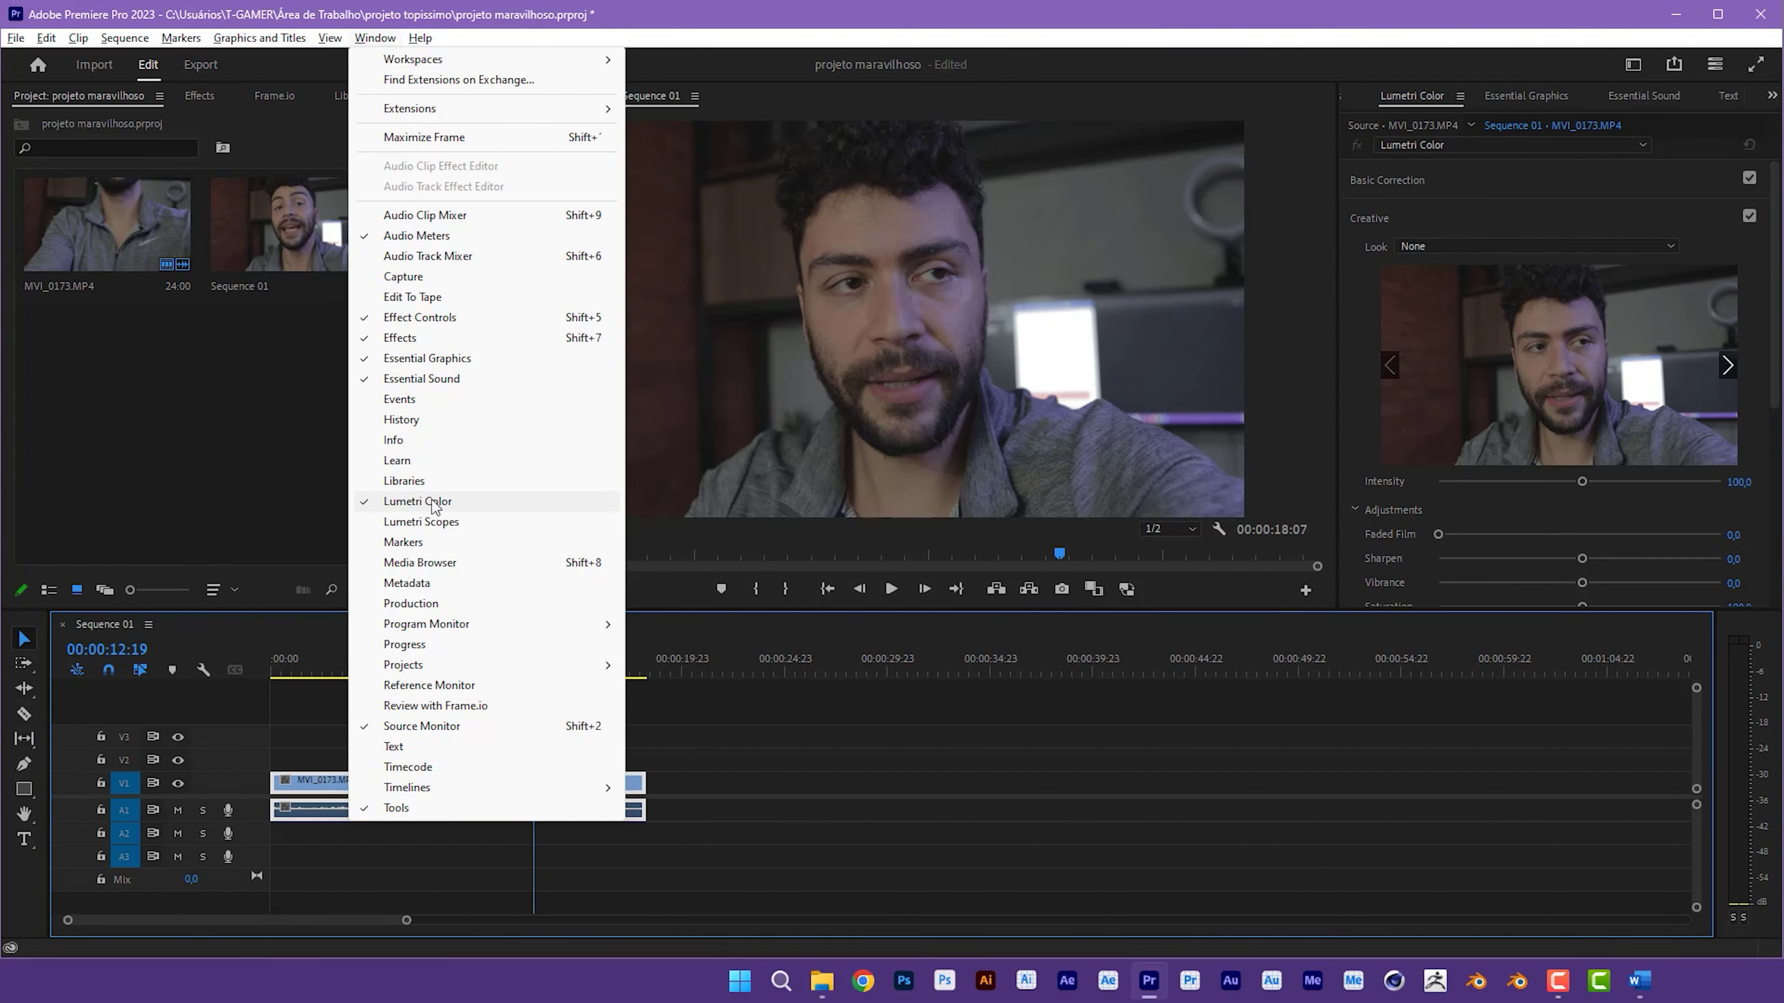
pyautogui.click(1413, 100)
pyautogui.click(1387, 223)
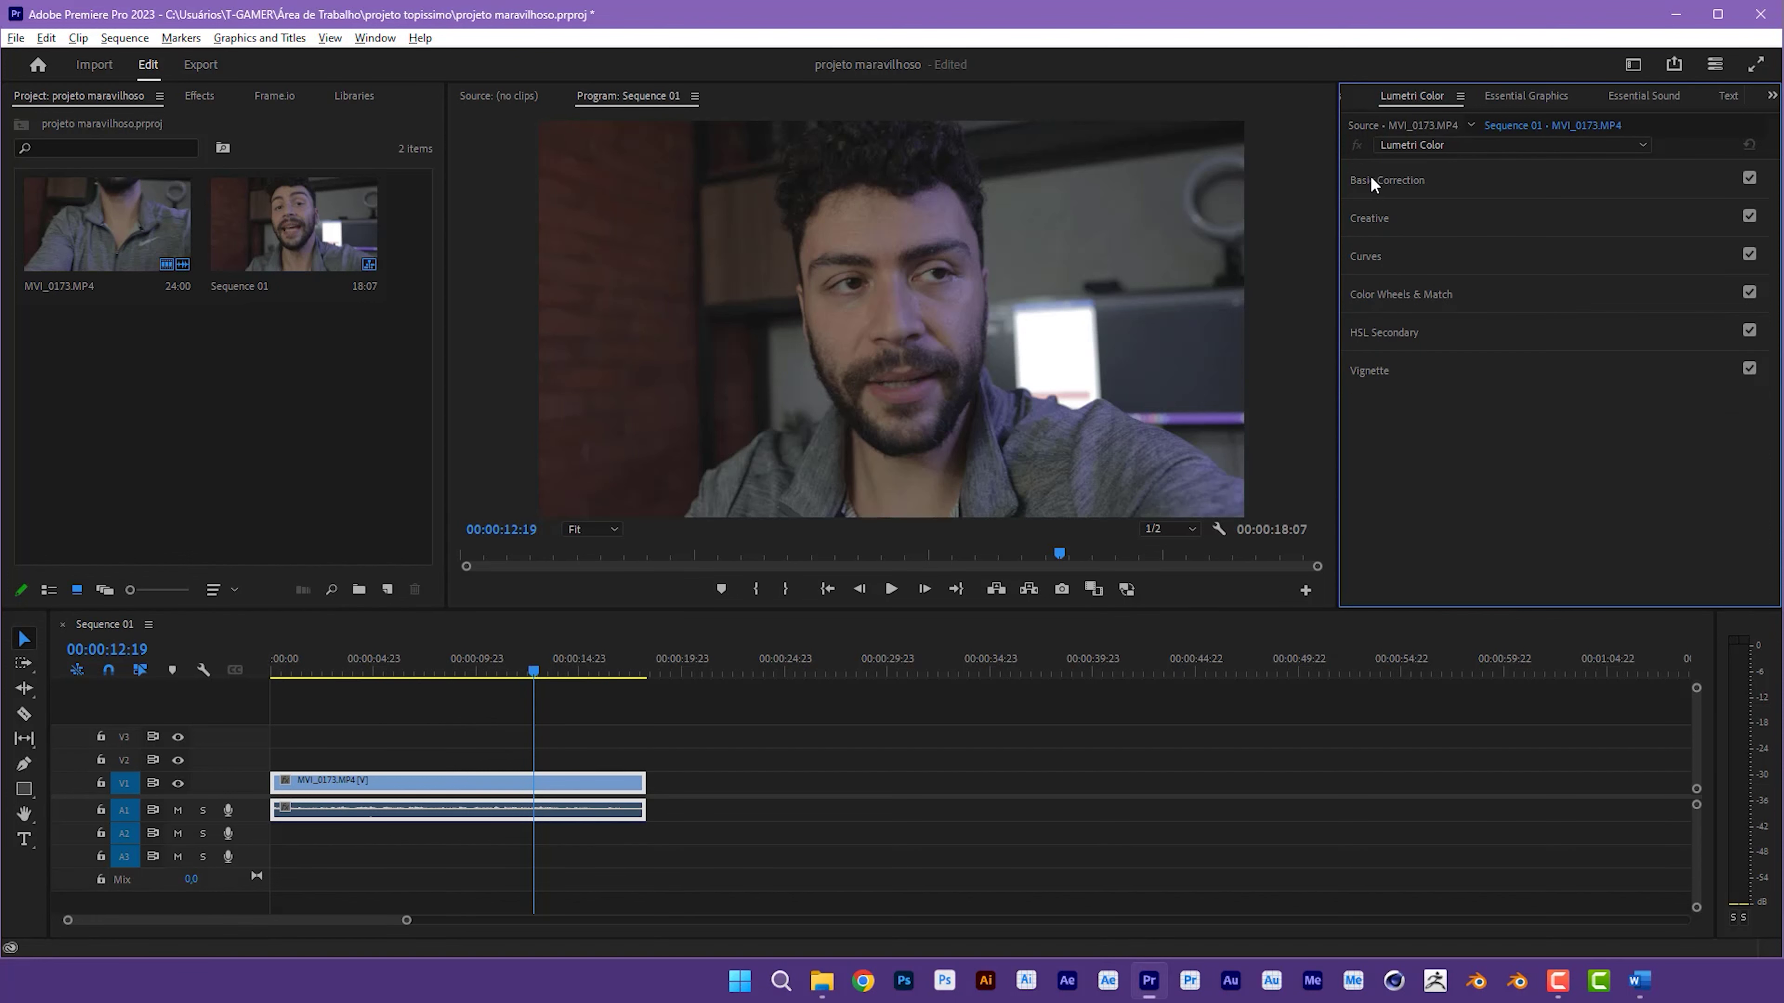
pyautogui.click(1372, 177)
pyautogui.click(1413, 178)
# Step: In Lumetri Basic Correction, raise Highlights to 63.9
pyautogui.click(1402, 181)
pyautogui.click(1398, 181)
pyautogui.click(1406, 179)
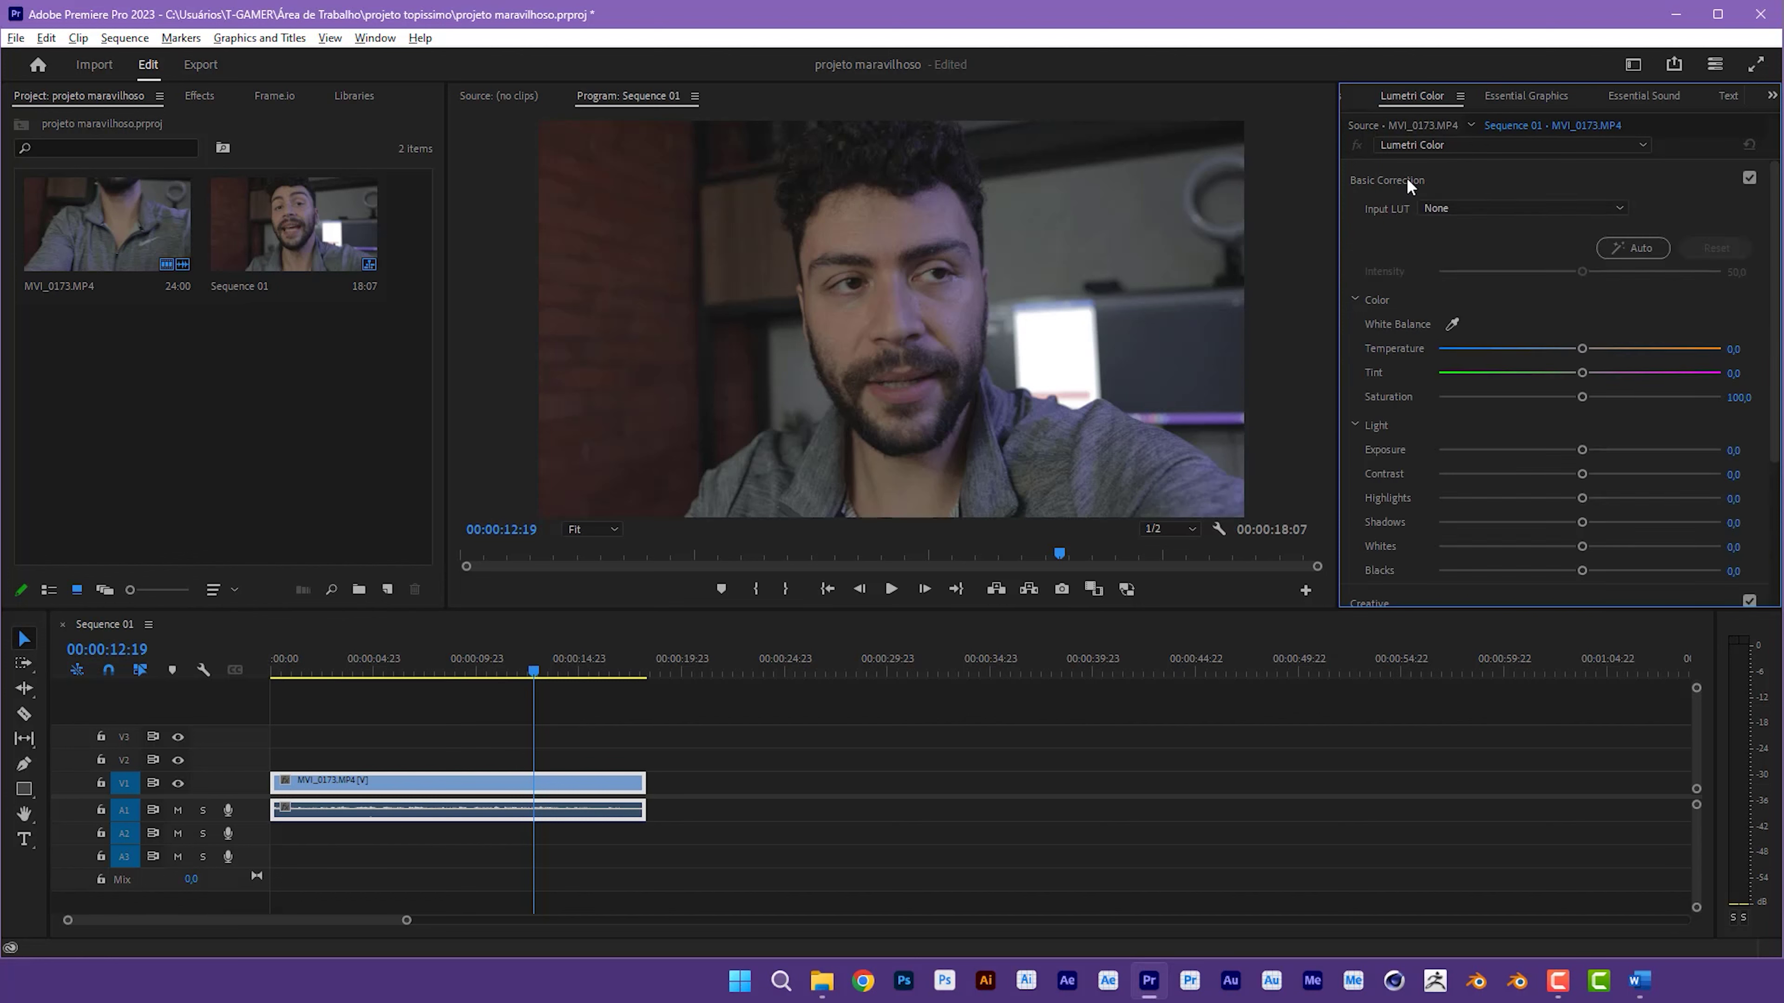
pyautogui.click(1394, 179)
pyautogui.click(1381, 180)
pyautogui.scroll(-3, 1582, 416)
pyautogui.moveTo(1582, 390); pyautogui.dragTo(1622, 390)
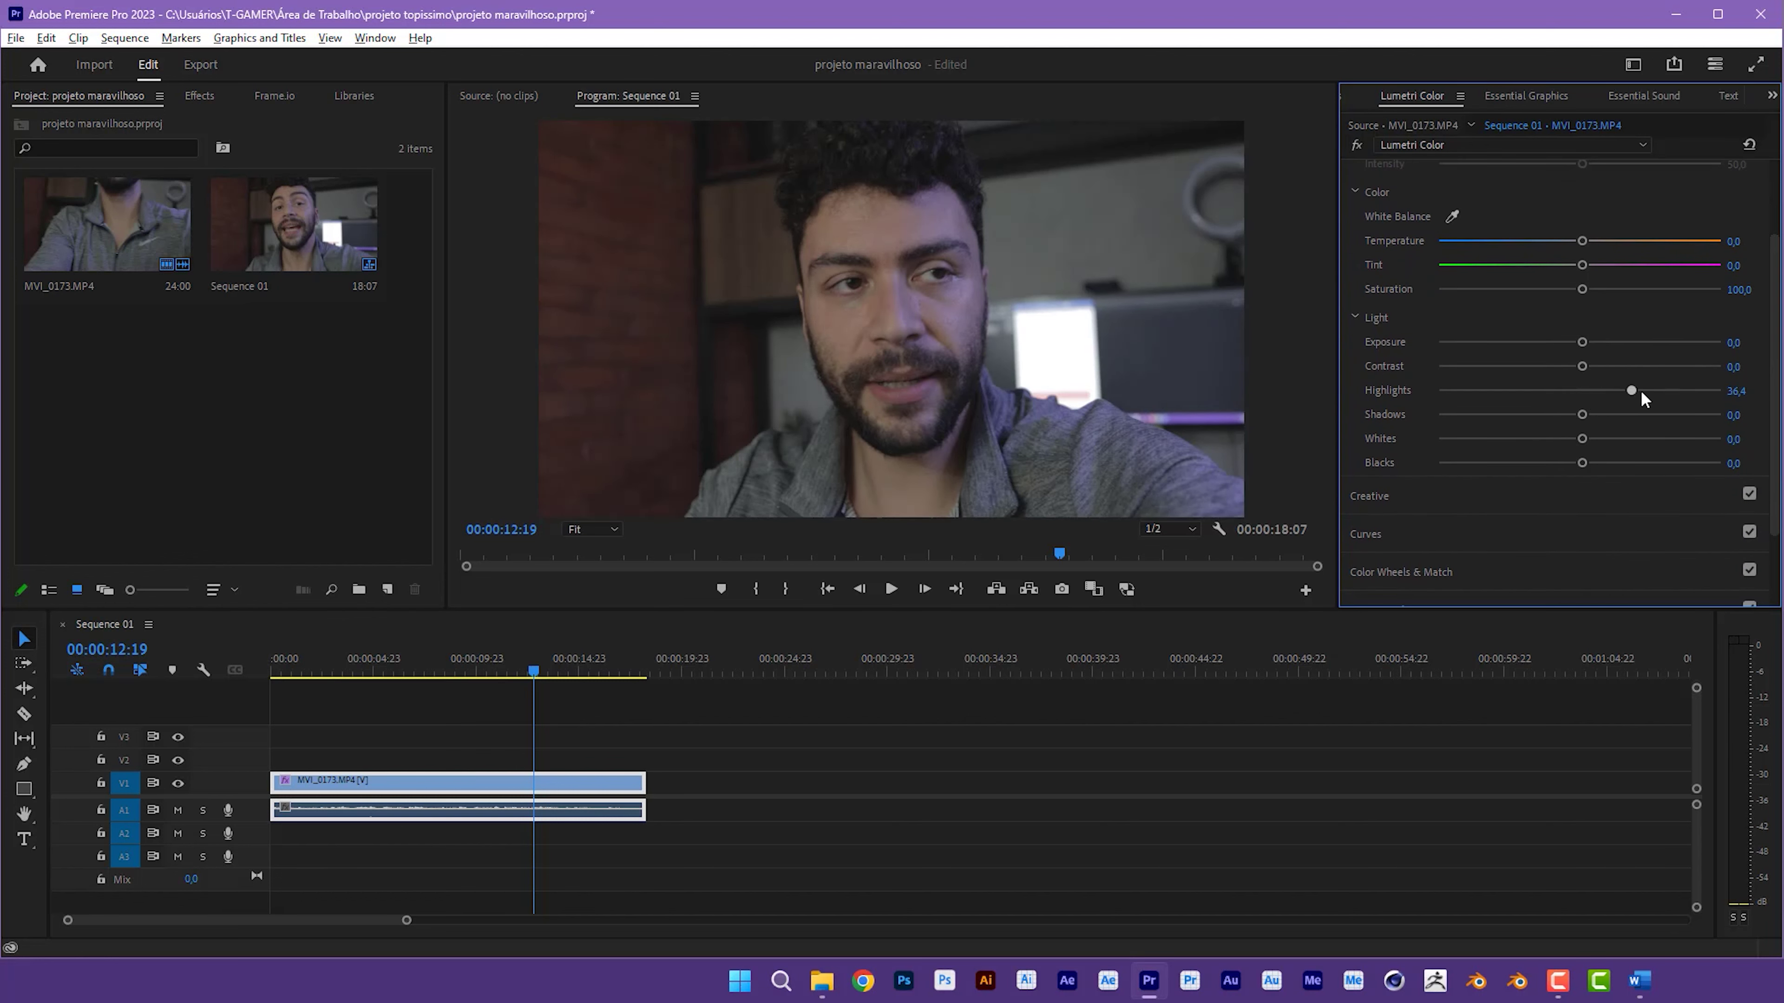
pyautogui.click(1596, 391)
pyautogui.moveTo(1556, 392); pyautogui.dragTo(1609, 390)
pyautogui.moveTo(1669, 396); pyautogui.dragTo(1671, 393)
# Step: Set Exposure to 0.5, Contrast to 14.1 and Saturation to 129.8, then collapse Basic Correction
pyautogui.moveTo(1584, 343)
pyautogui.mouseDown()
pyautogui.moveTo(1610, 366)
pyautogui.moveTo(1528, 379)
pyautogui.mouseUp()
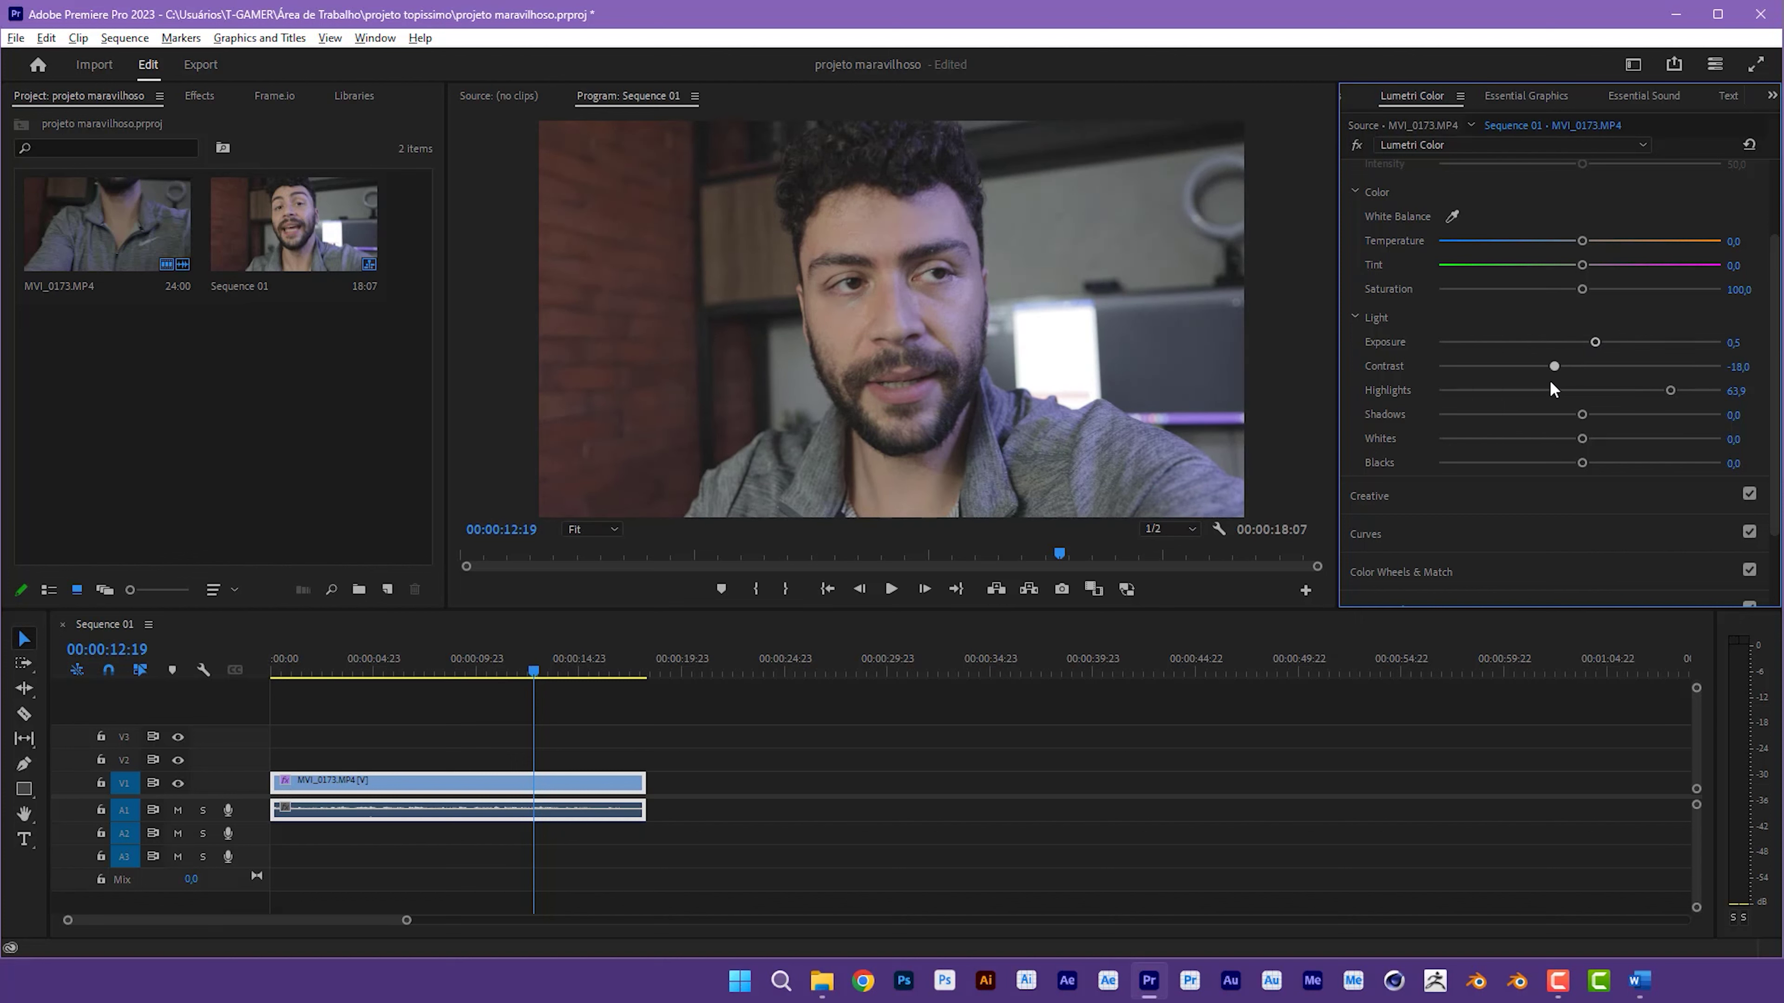
pyautogui.moveTo(1532, 382); pyautogui.dragTo(1404, 378)
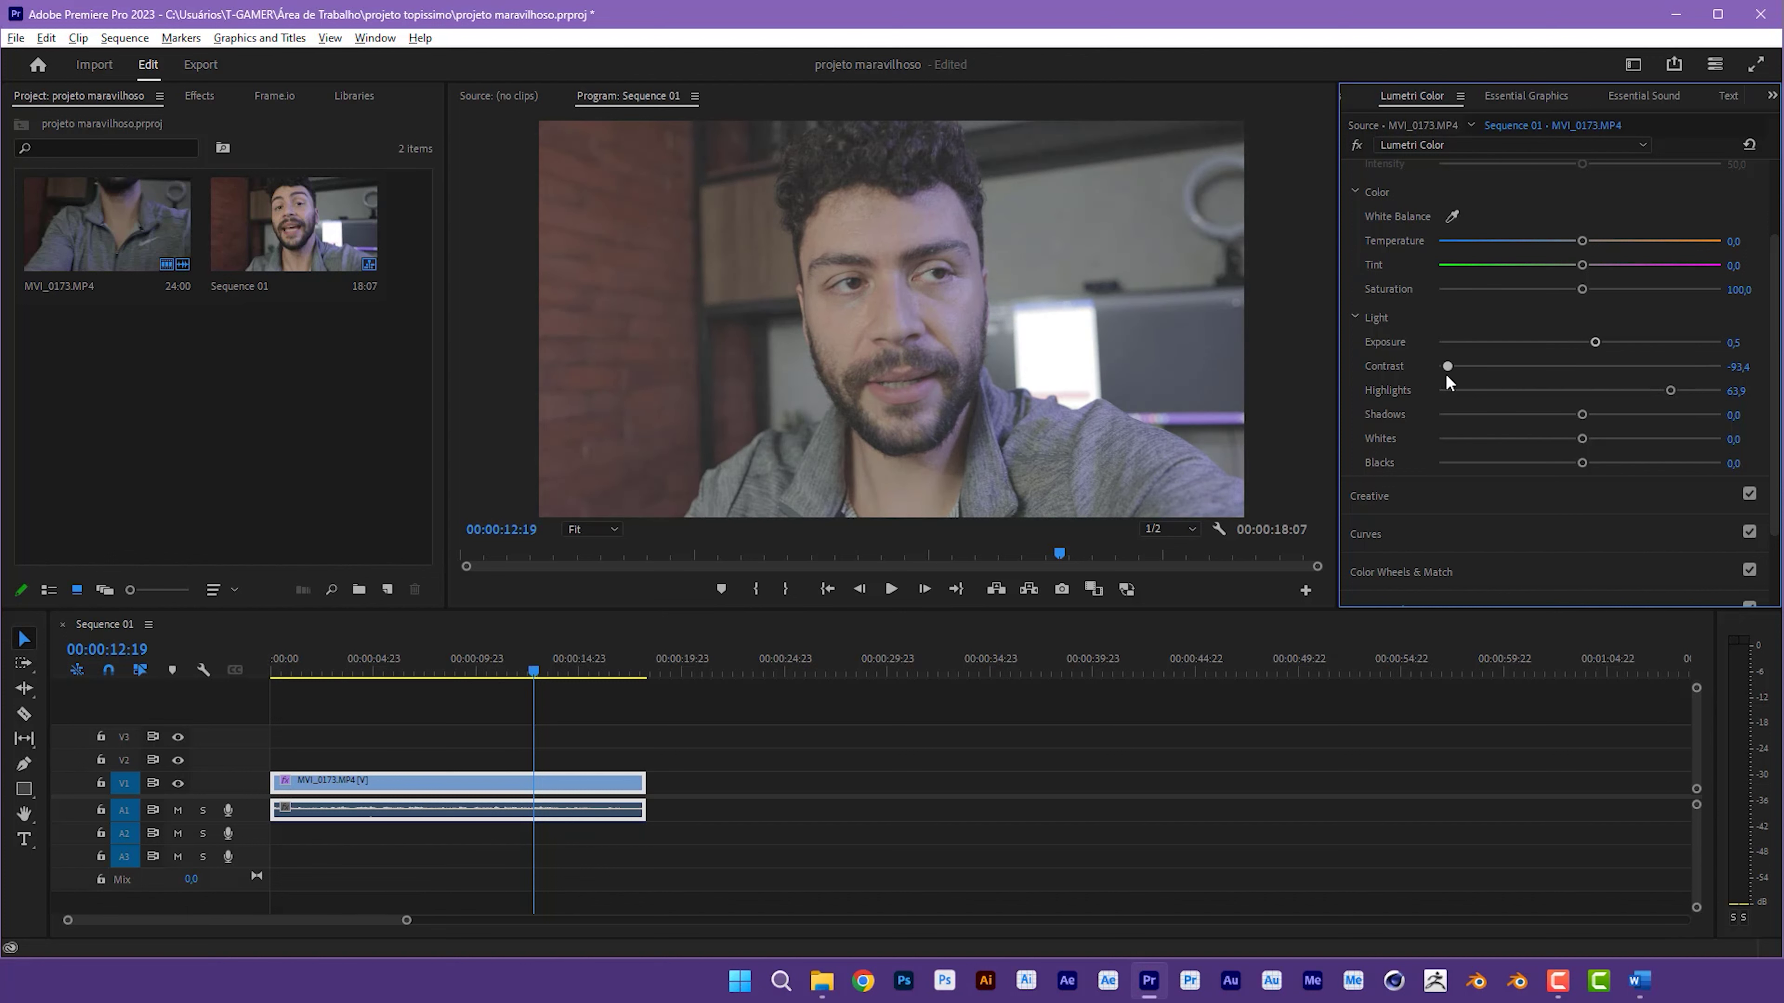
pyautogui.moveTo(1457, 367); pyautogui.dragTo(1529, 365)
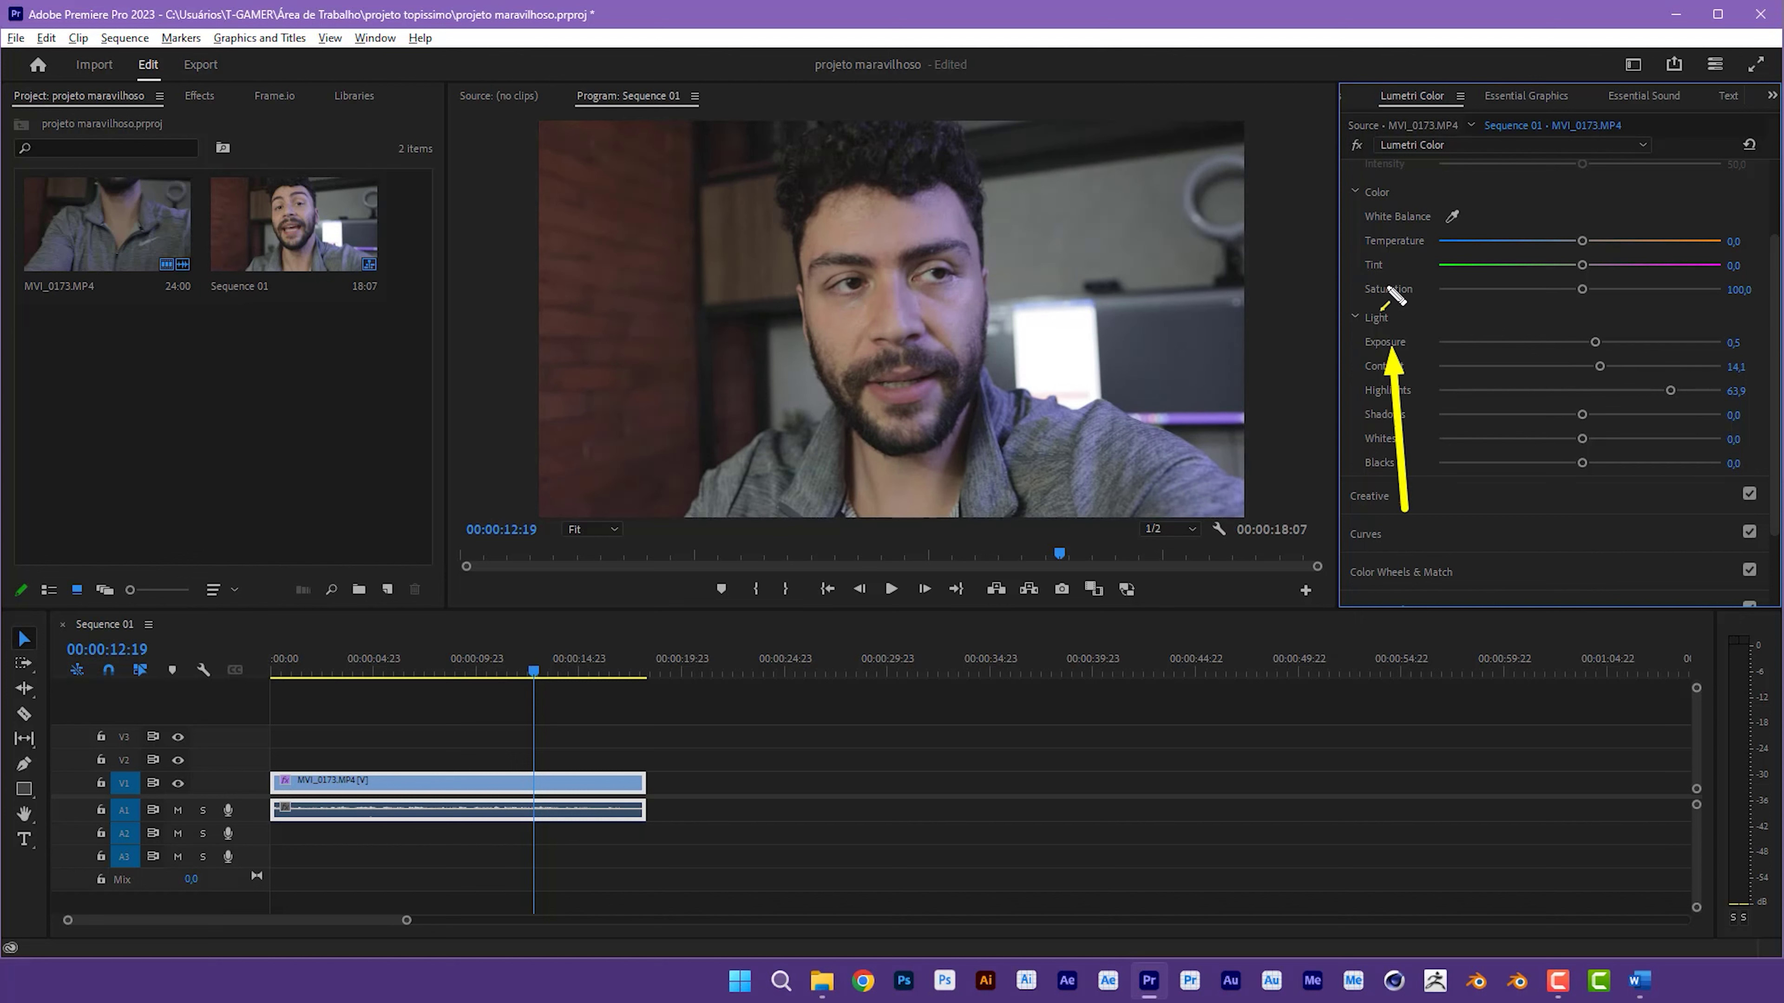
pyautogui.moveTo(1580, 291); pyautogui.dragTo(1617, 298)
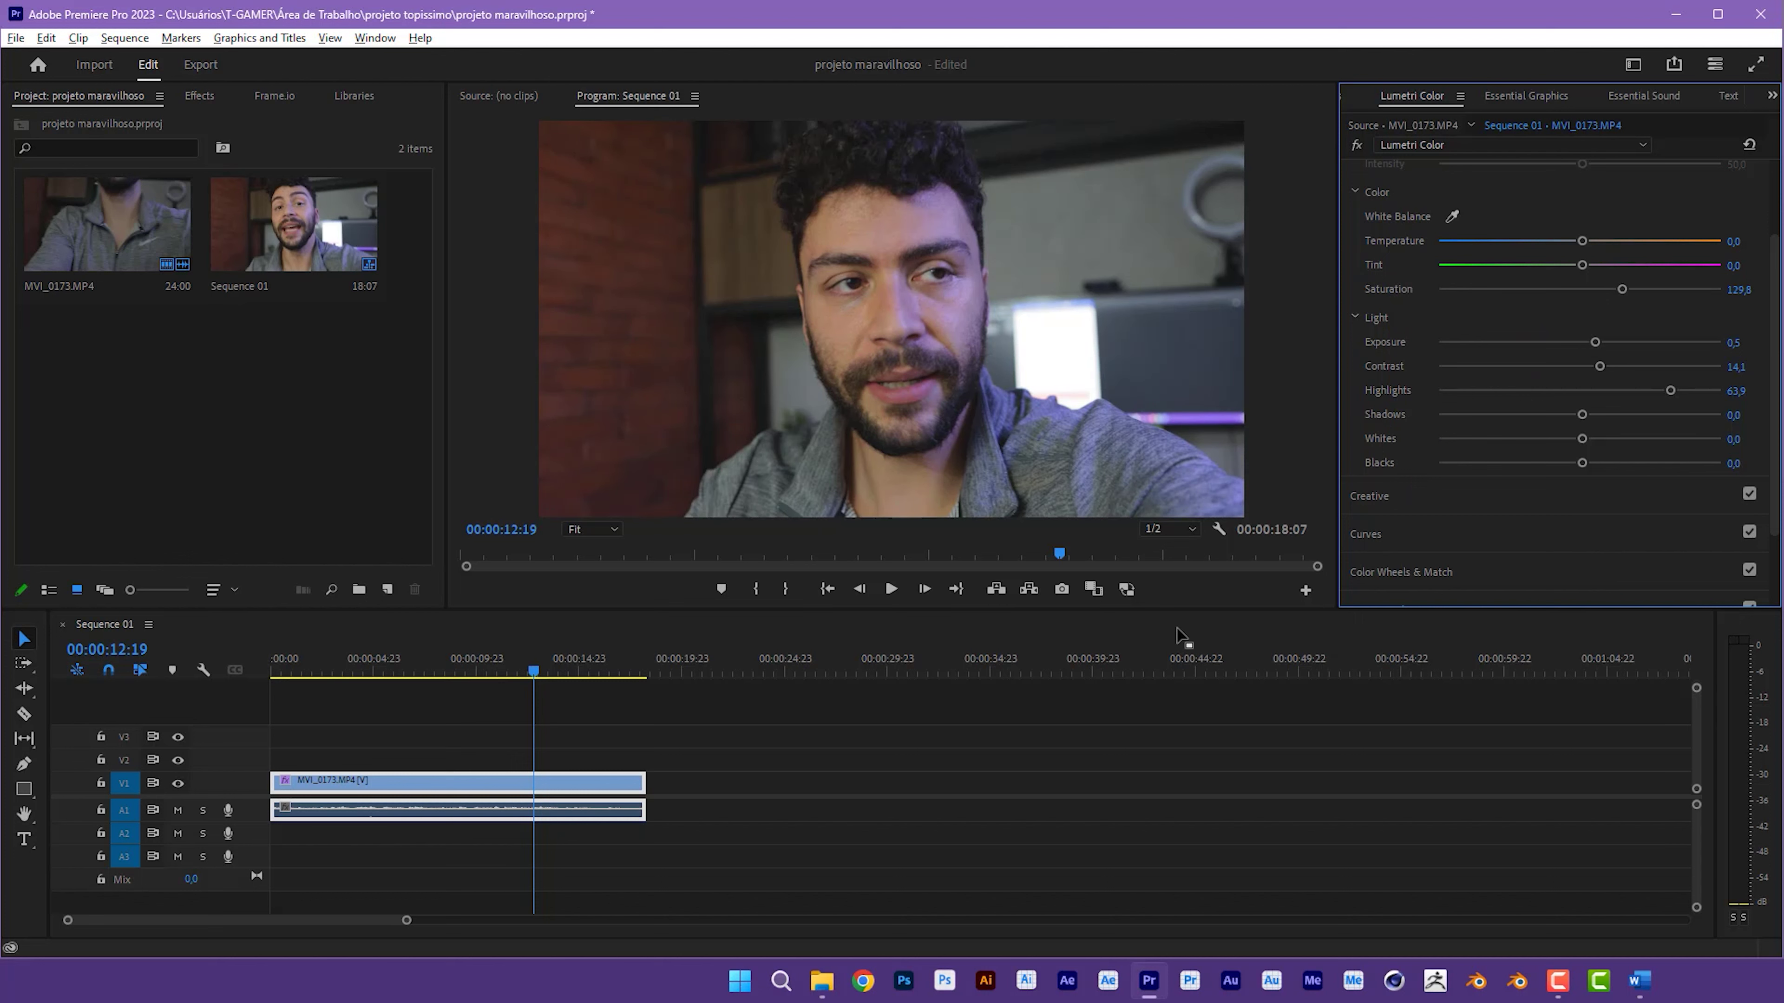
pyautogui.scroll(3, 1498, 225)
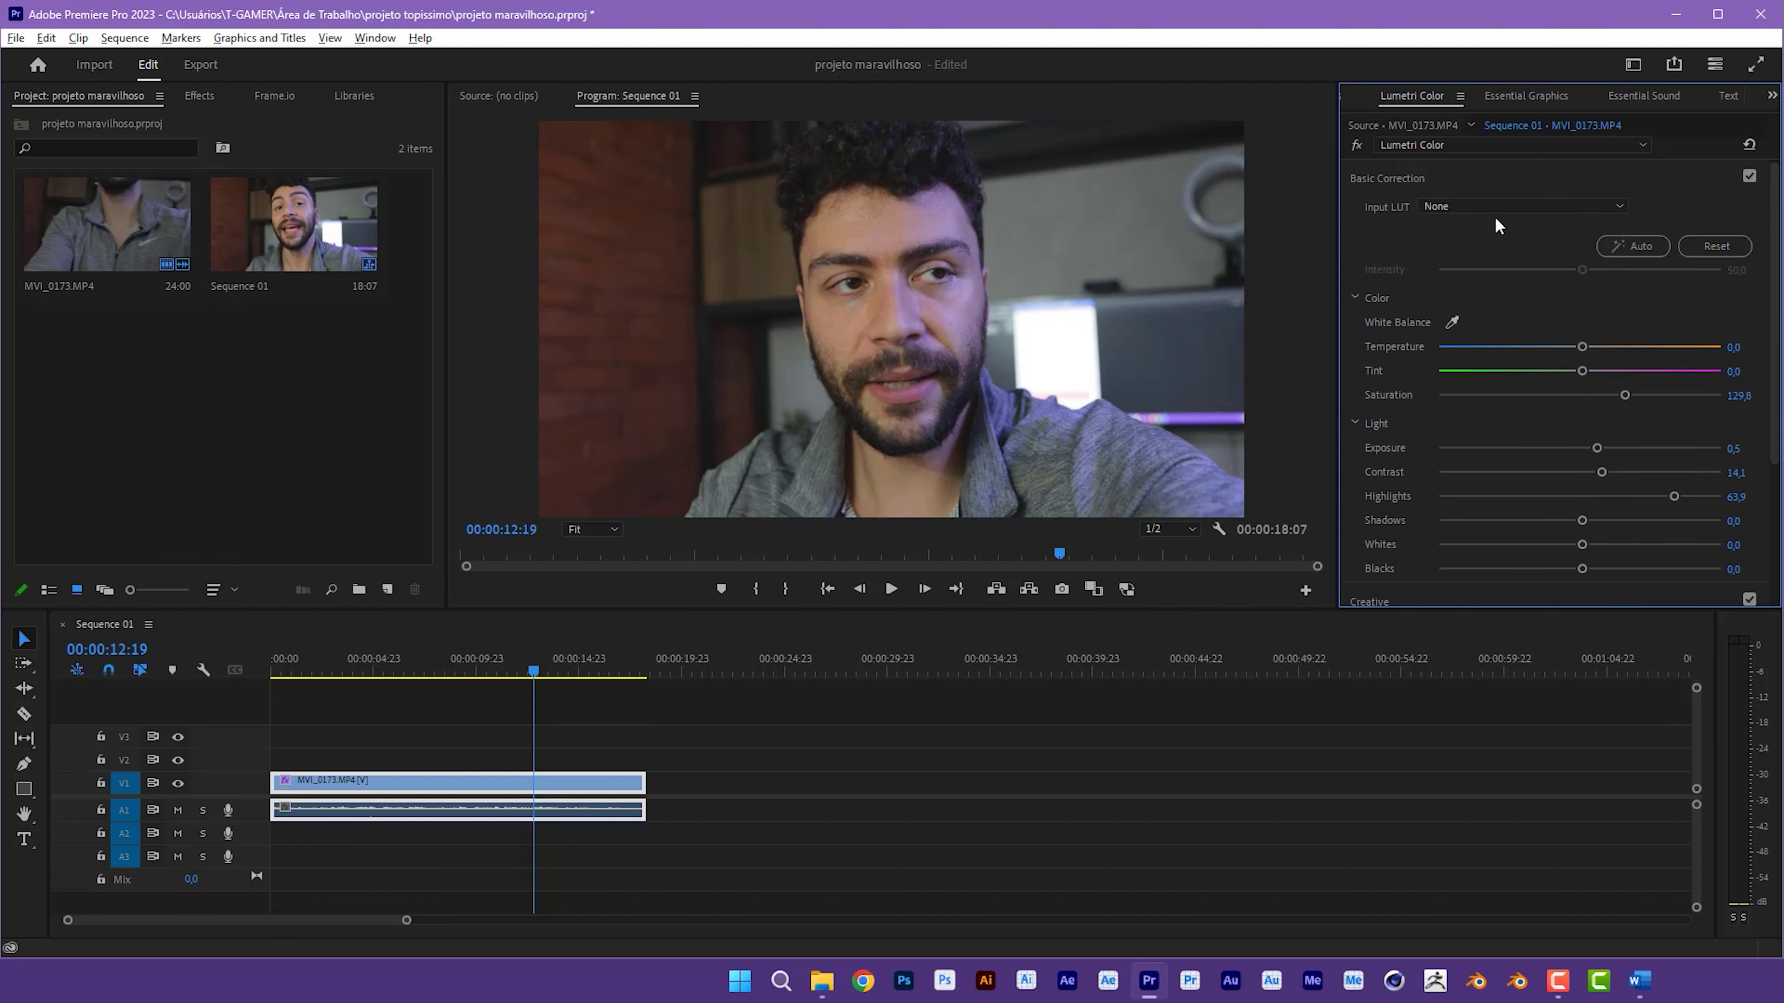
pyautogui.click(1394, 183)
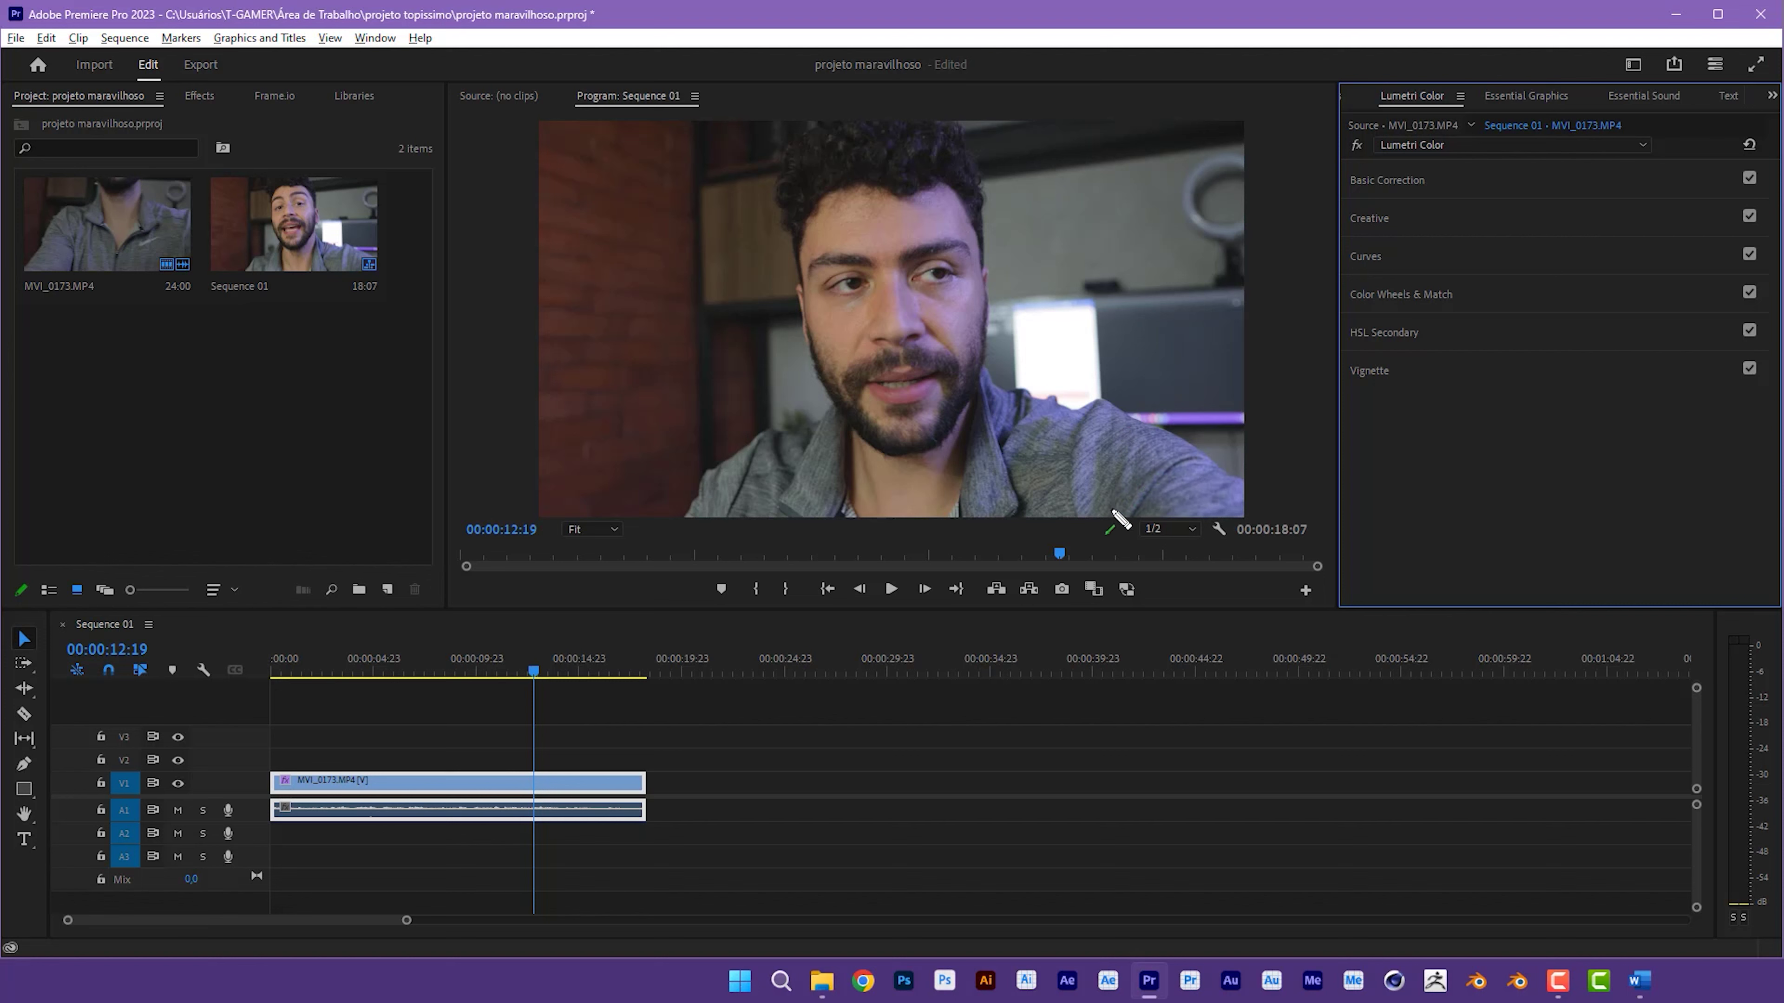
# Step: Return the playhead to the sequence start and open the Import view on the '5 - tutorial edição PC' folder
pyautogui.moveTo(845, 796); pyautogui.dragTo(1580, 140)
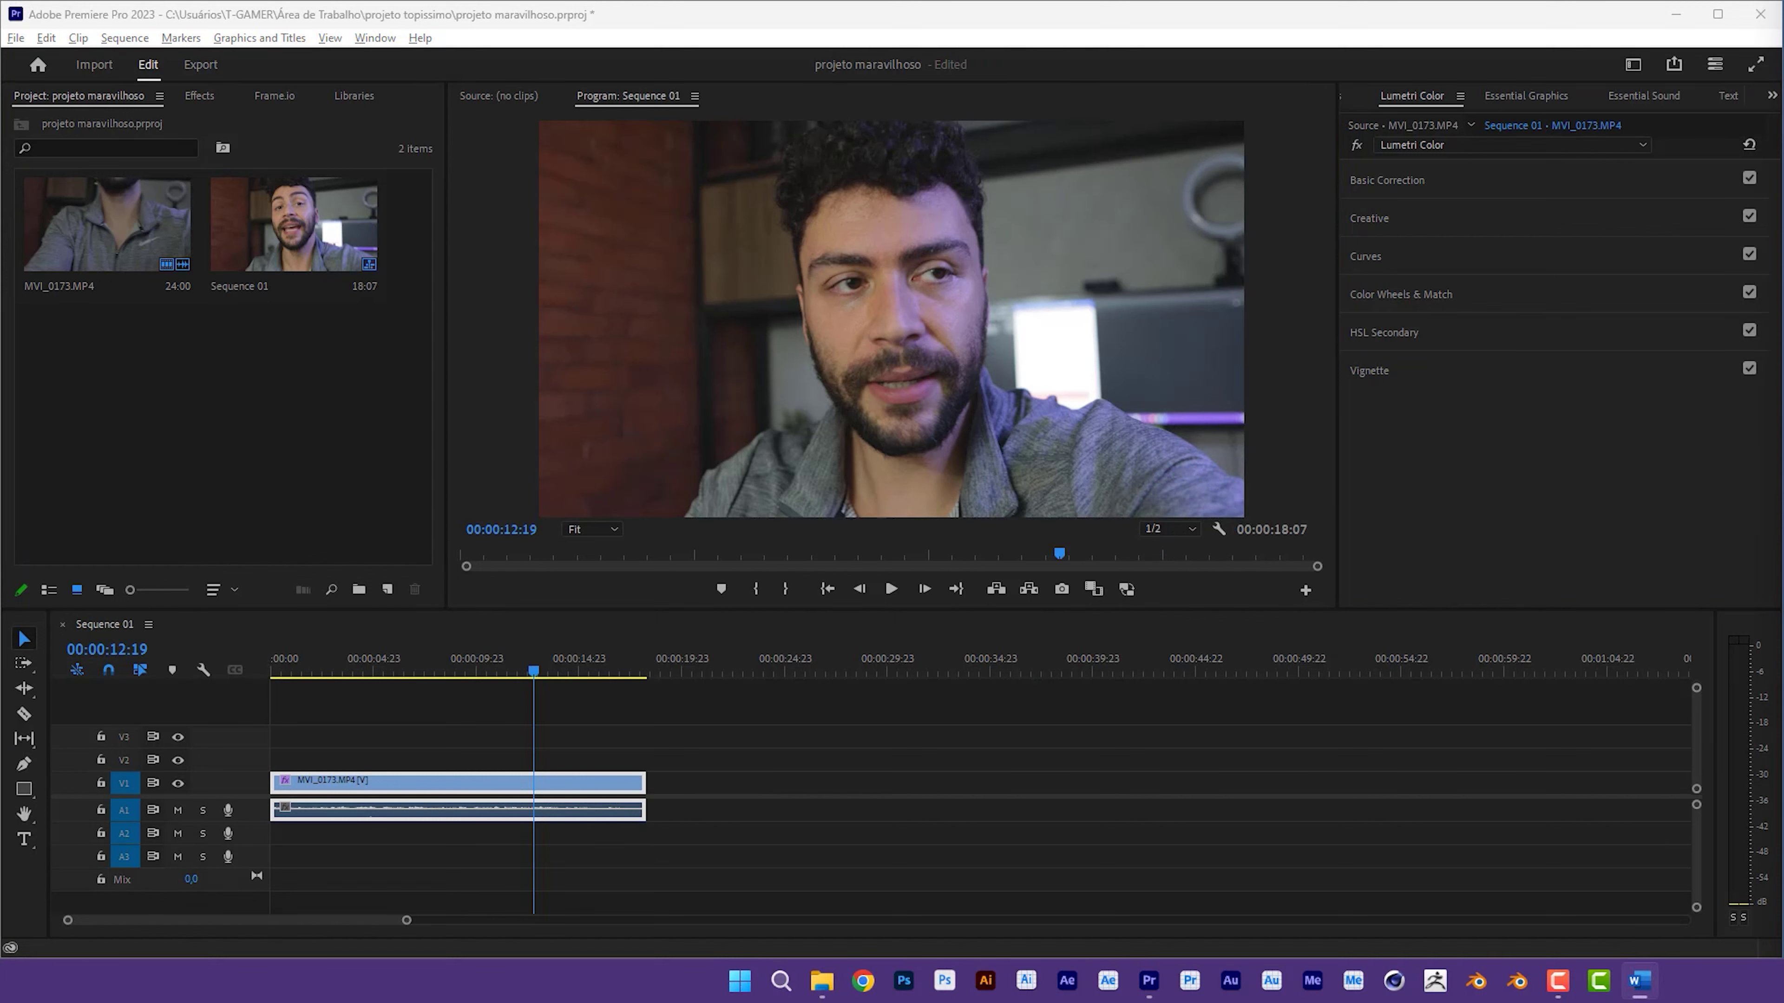
pyautogui.click(479, 700)
pyautogui.press('Home')
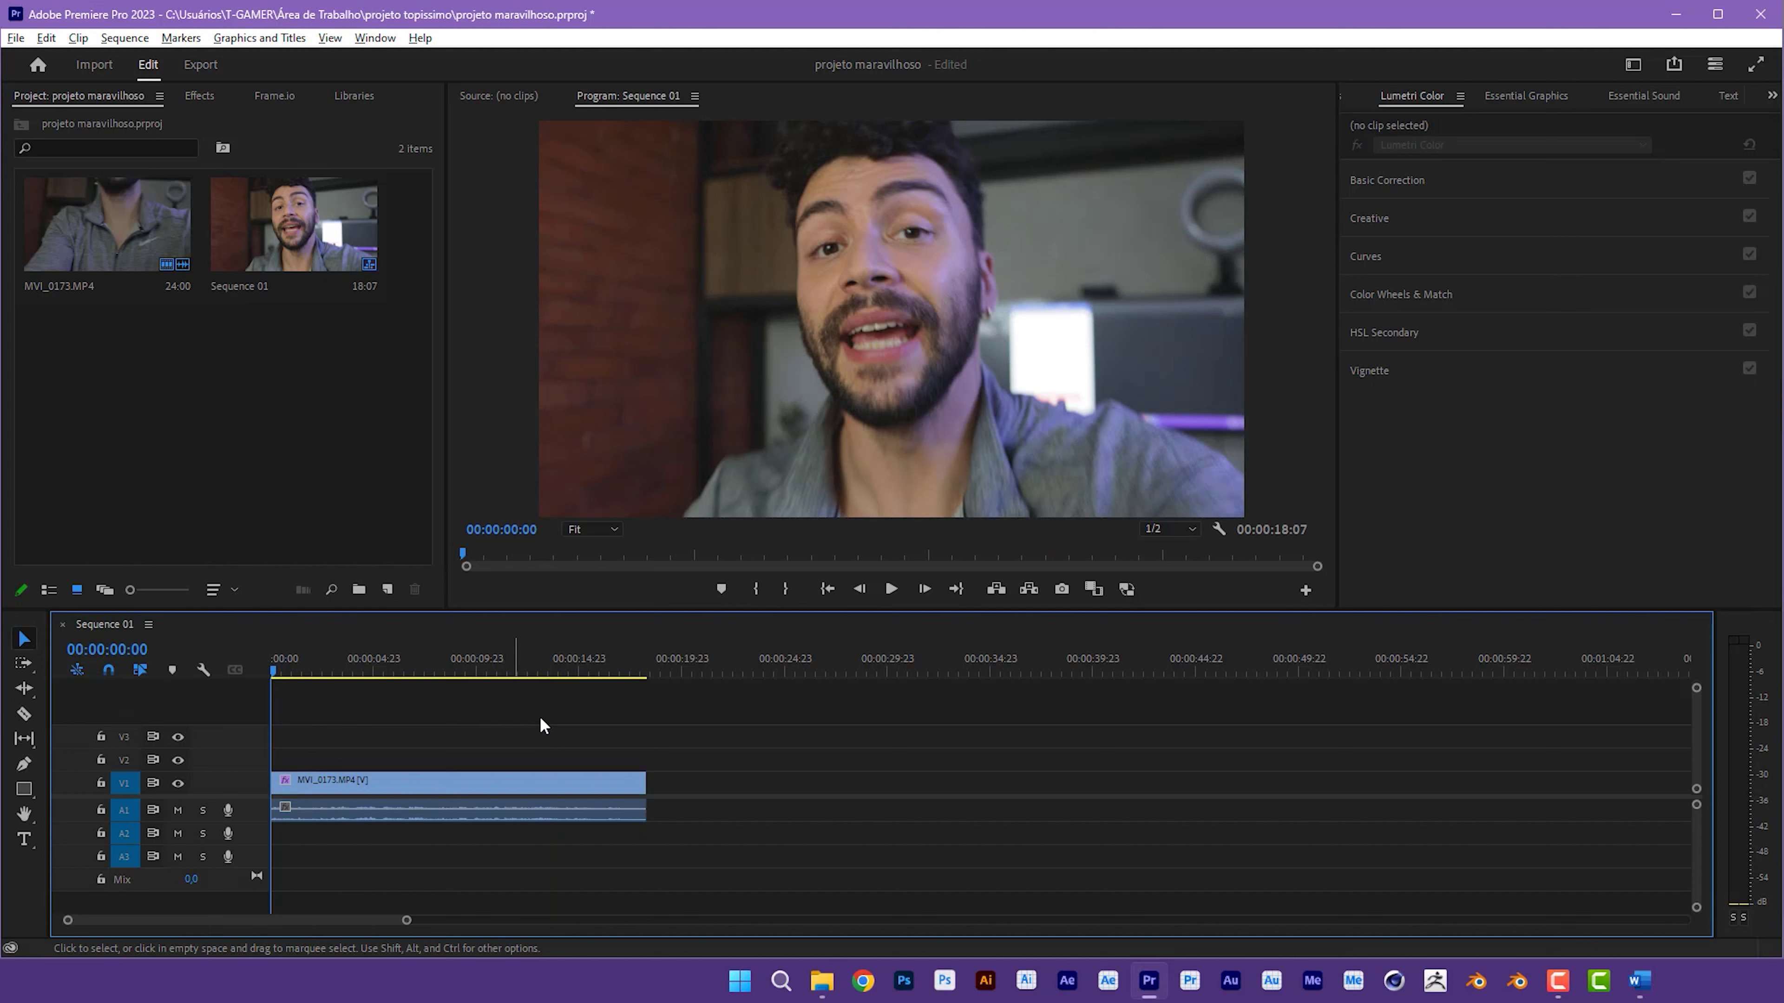
pyautogui.hotkey('ctrl', 'shift', 'p')
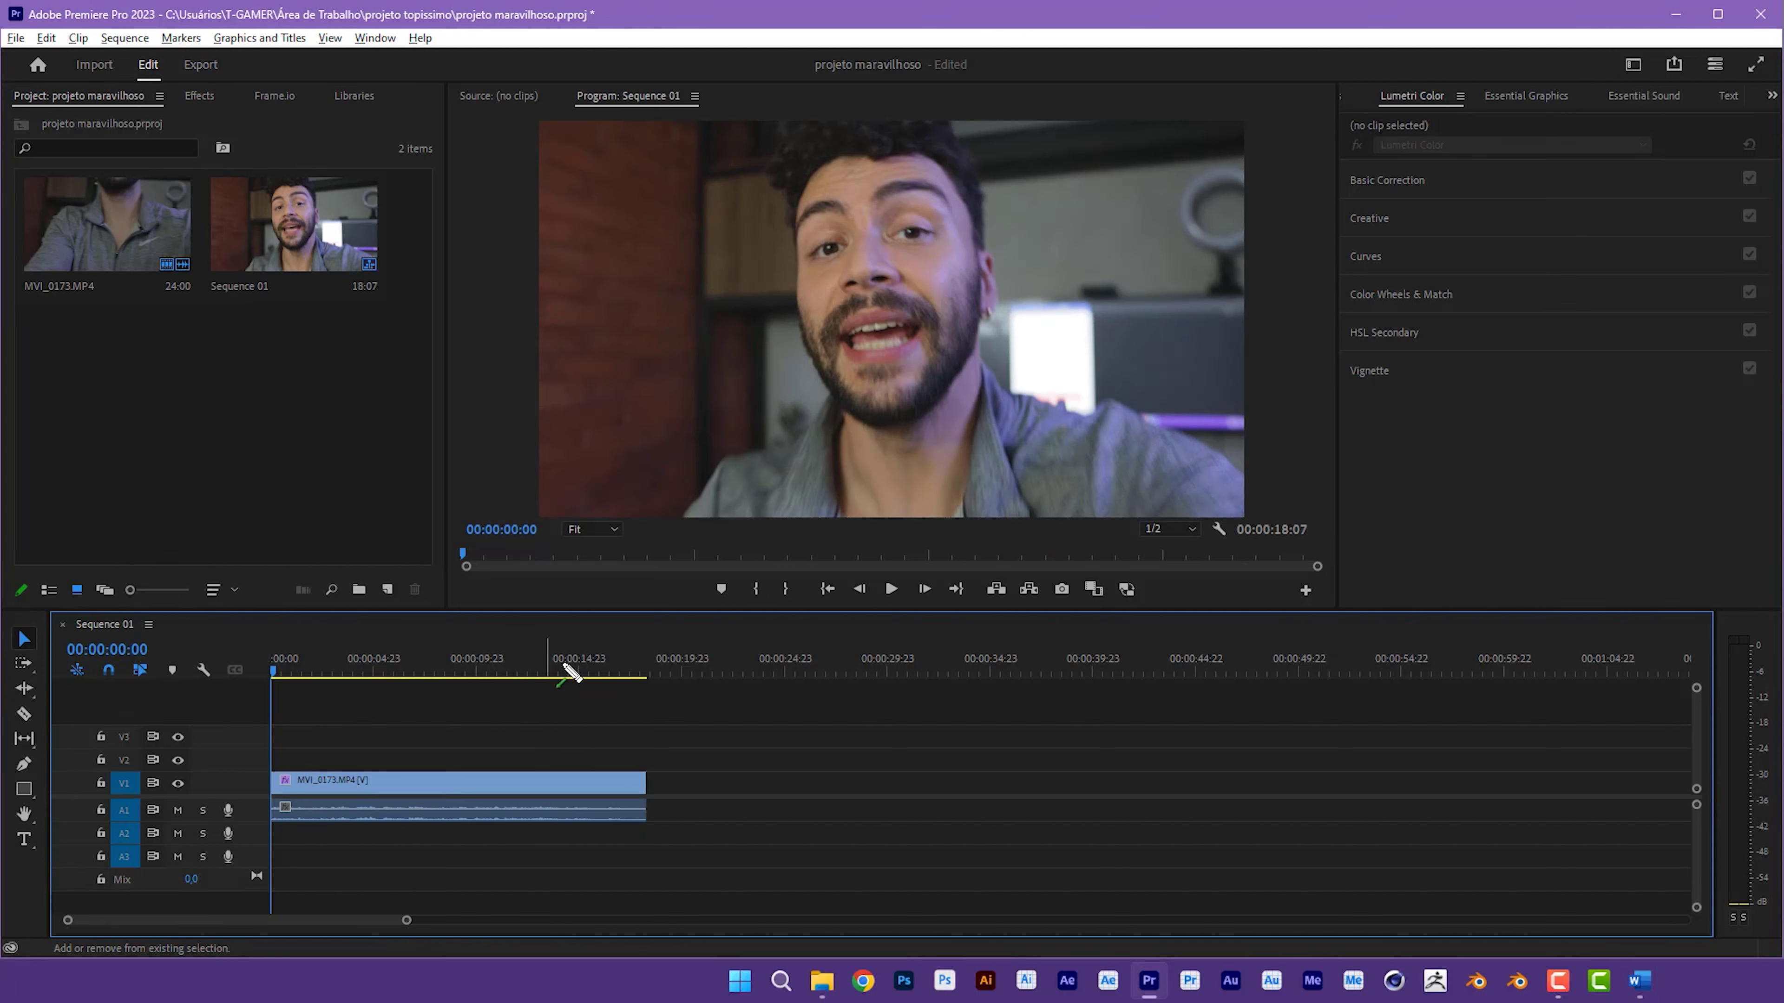
pyautogui.moveTo(349, 632); pyautogui.dragTo(99, 68)
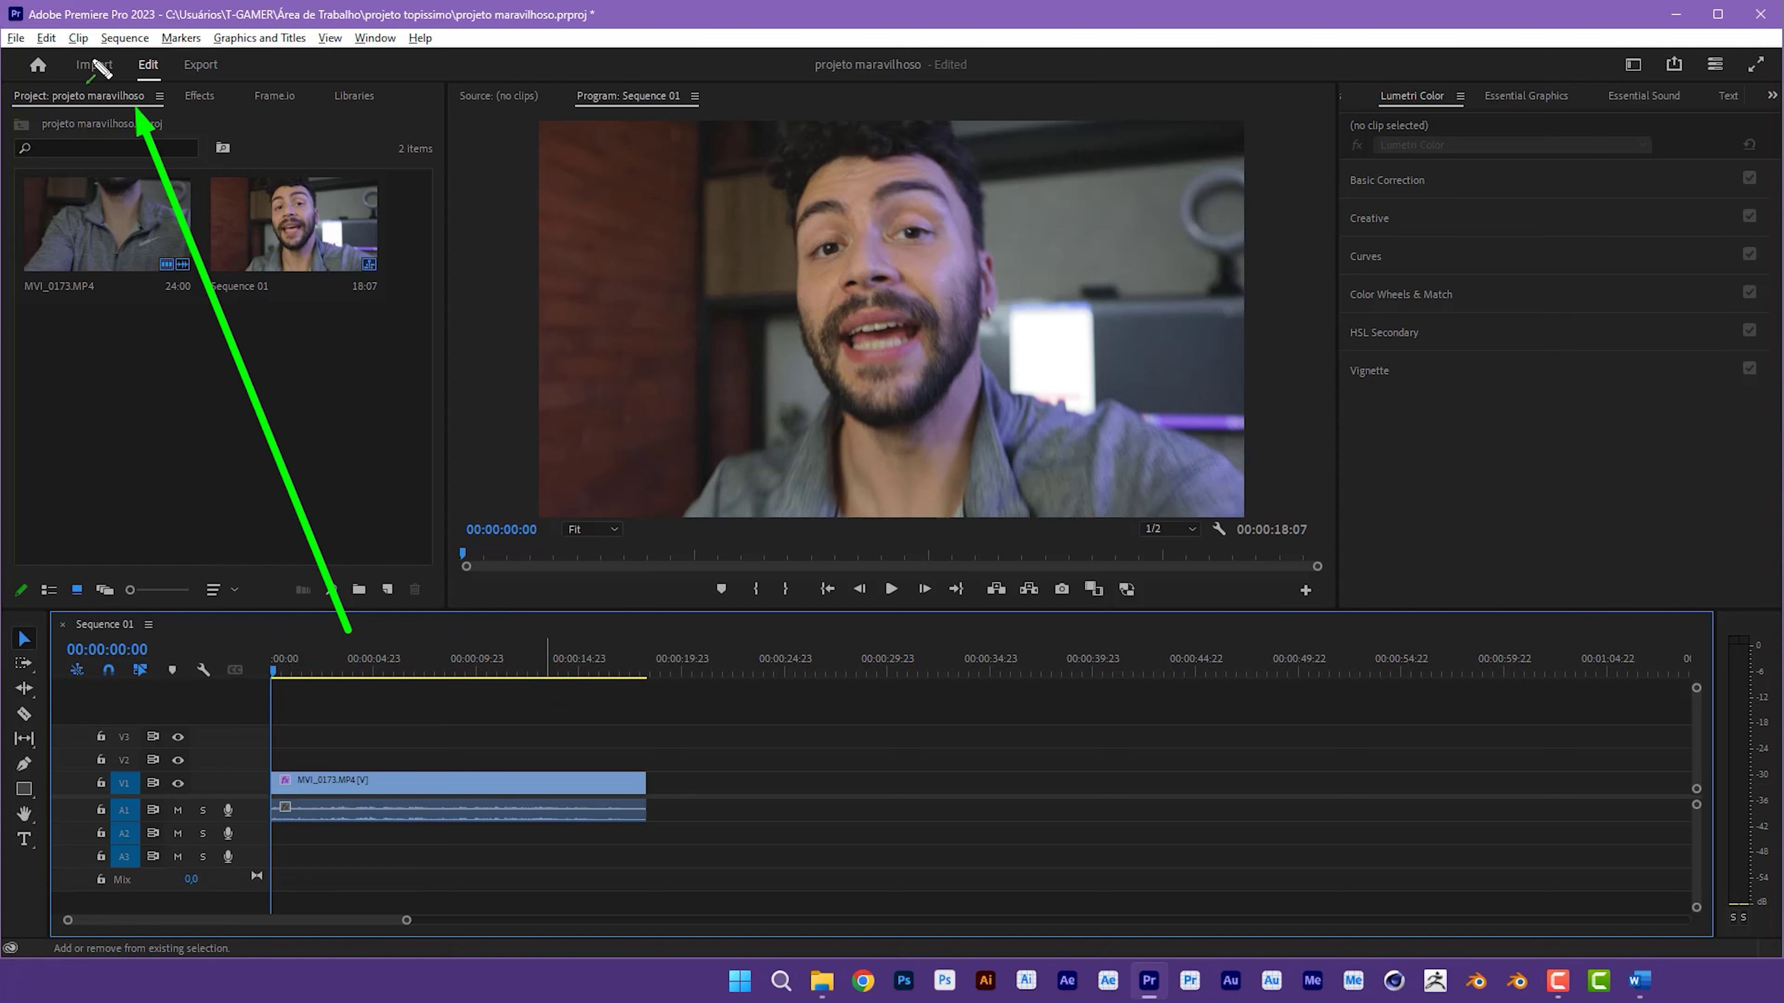
pyautogui.click(91, 66)
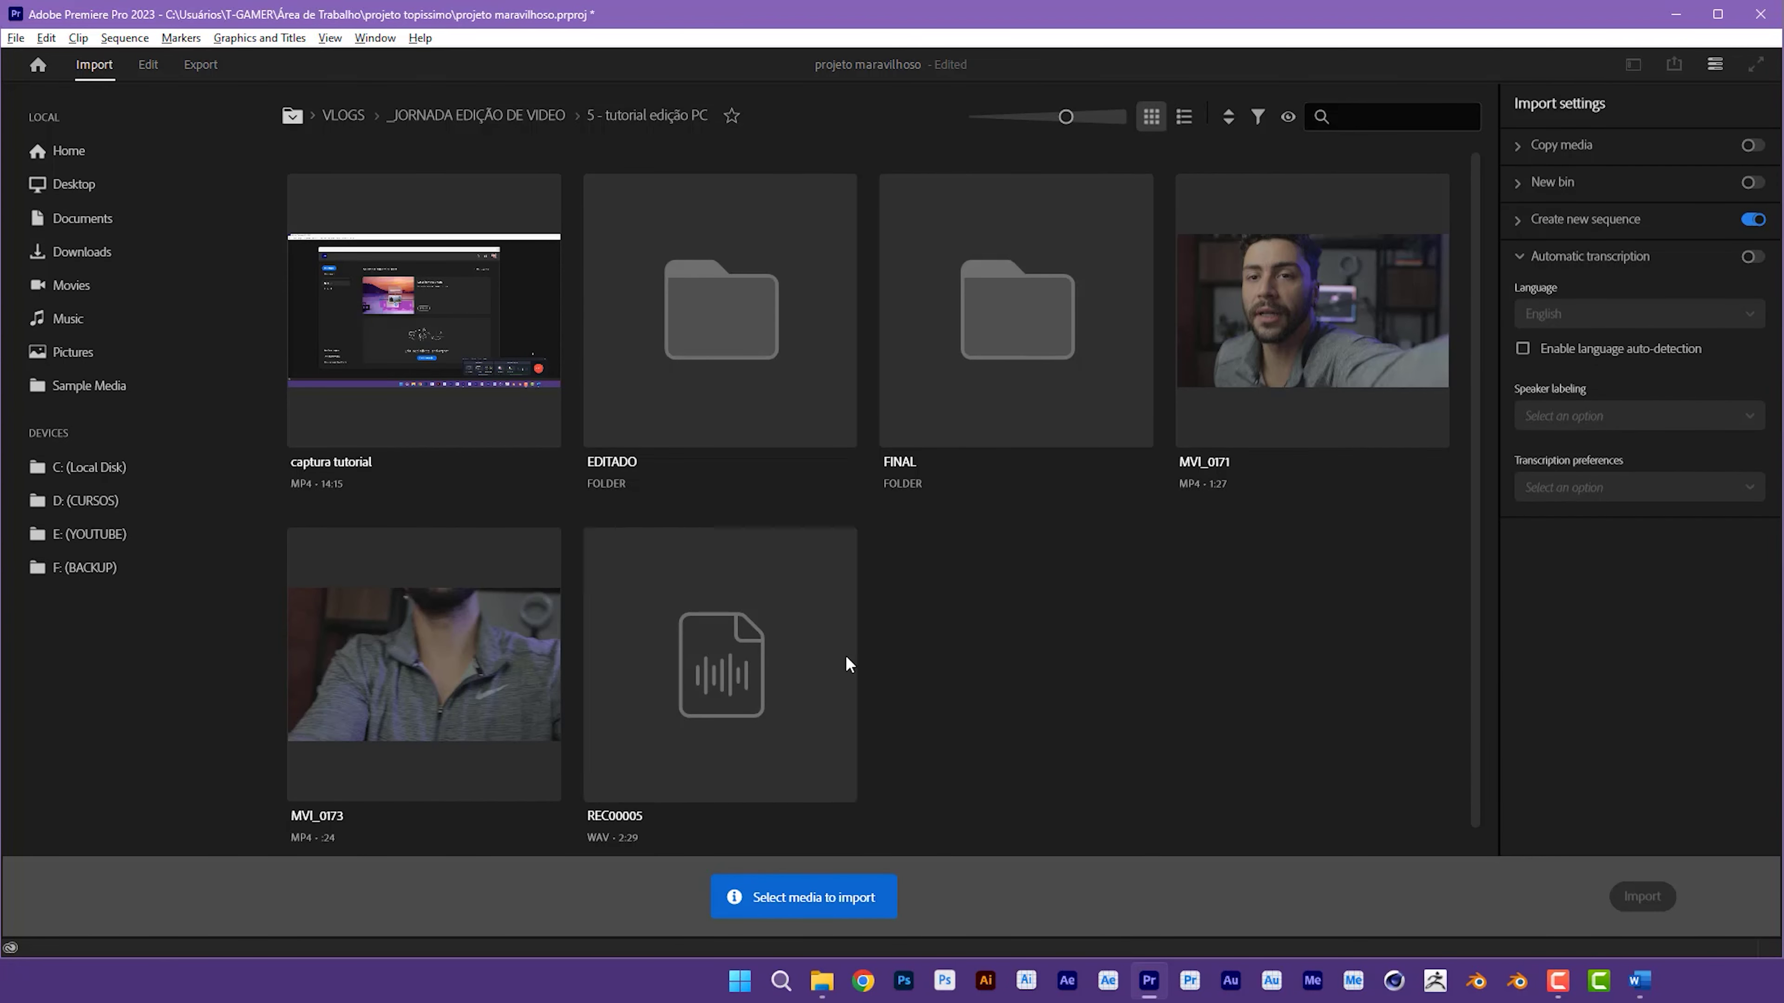
# Step: Turn off Create new sequence, leave no files selected, and return to the Edit view
pyautogui.click(728, 678)
pyautogui.click(718, 650)
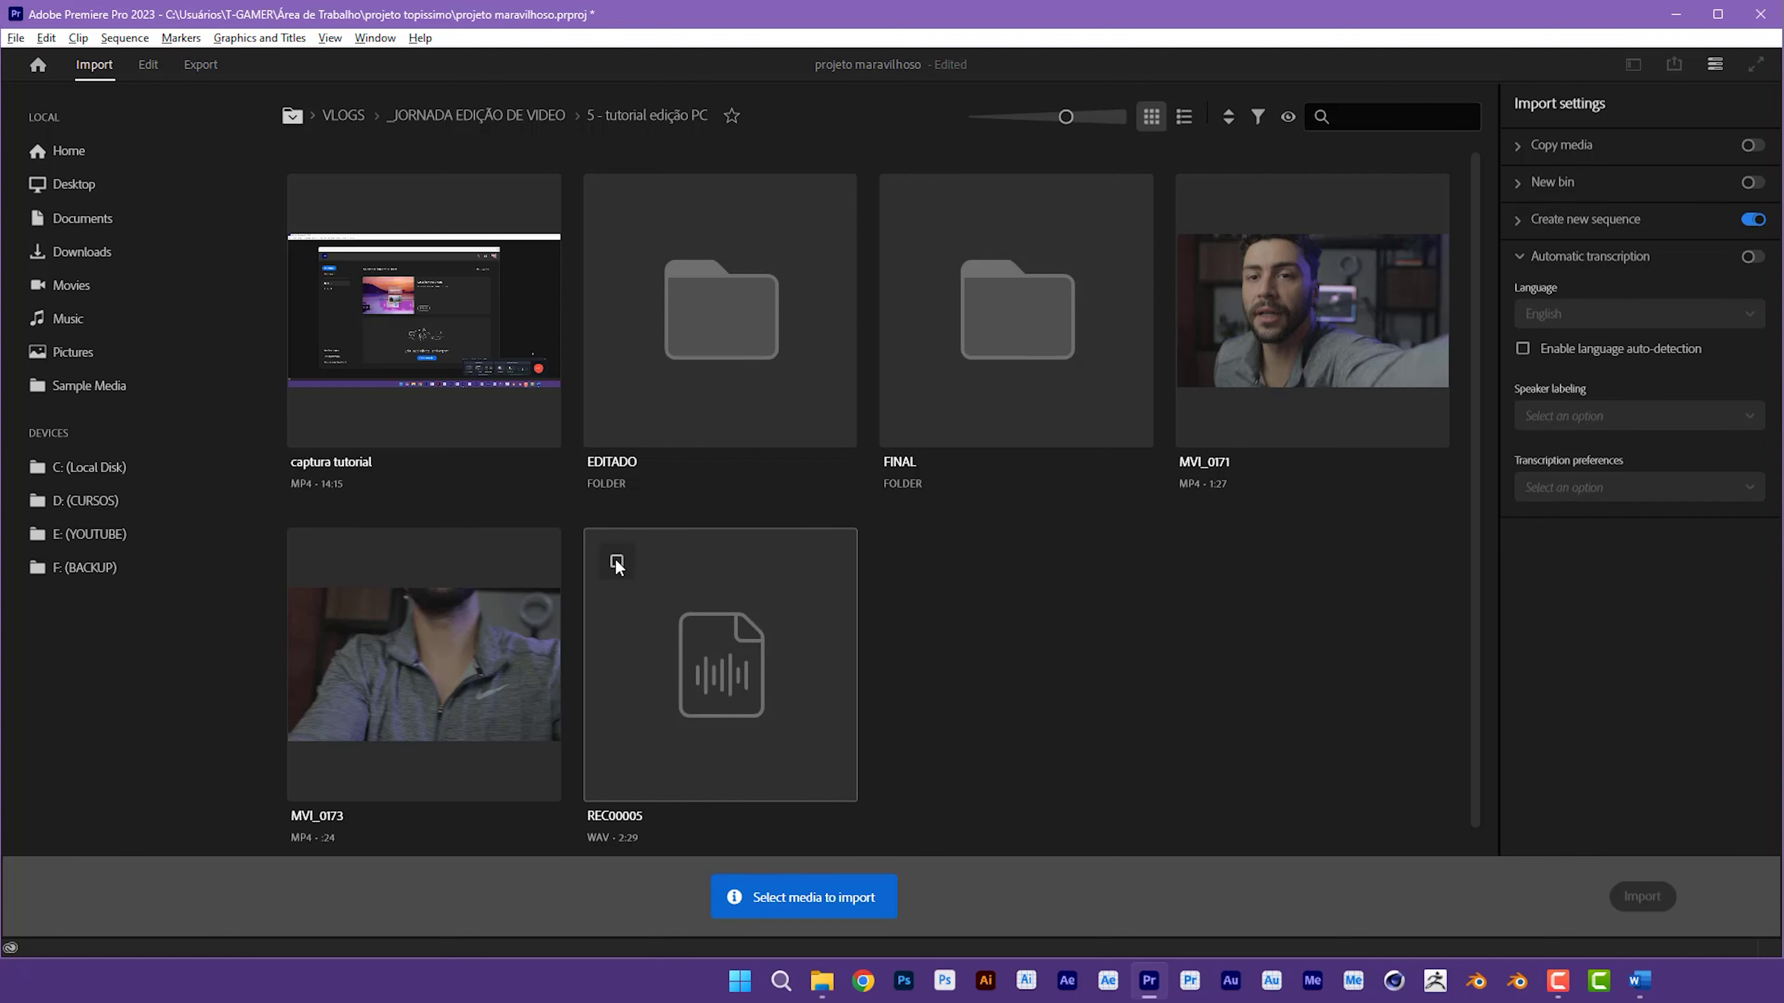
pyautogui.moveTo(1287, 716); pyautogui.dragTo(1116, 474)
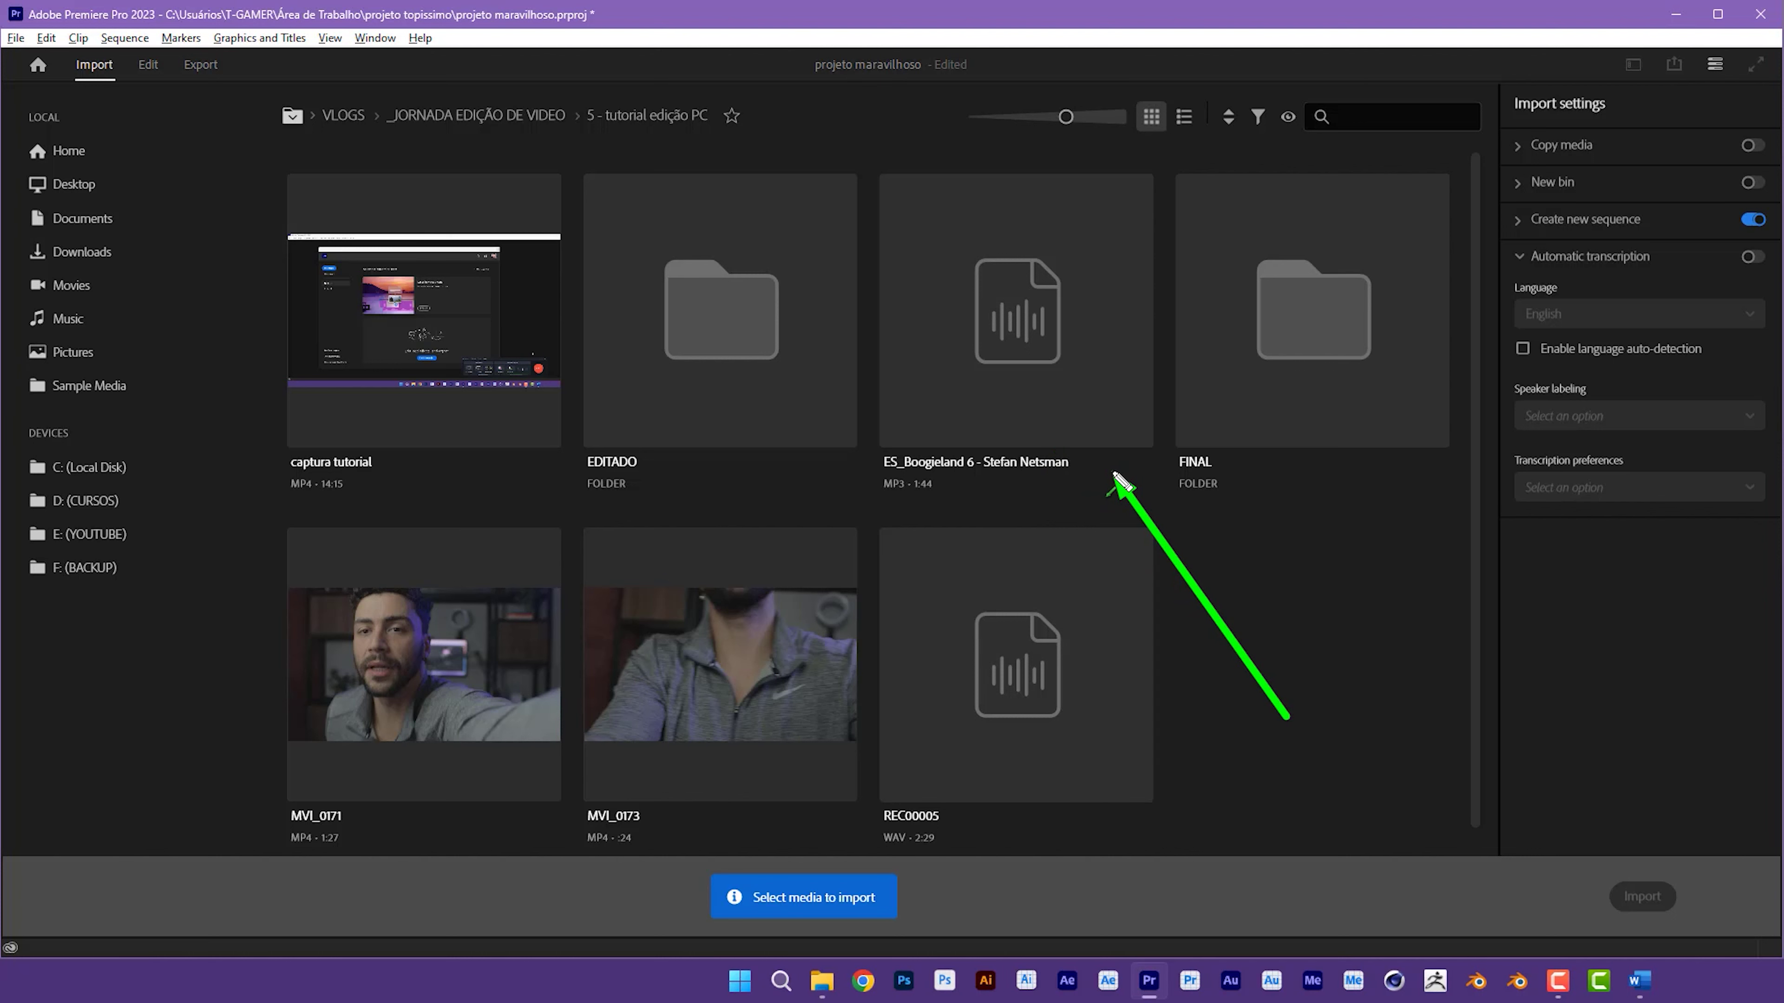
pyautogui.click(1003, 275)
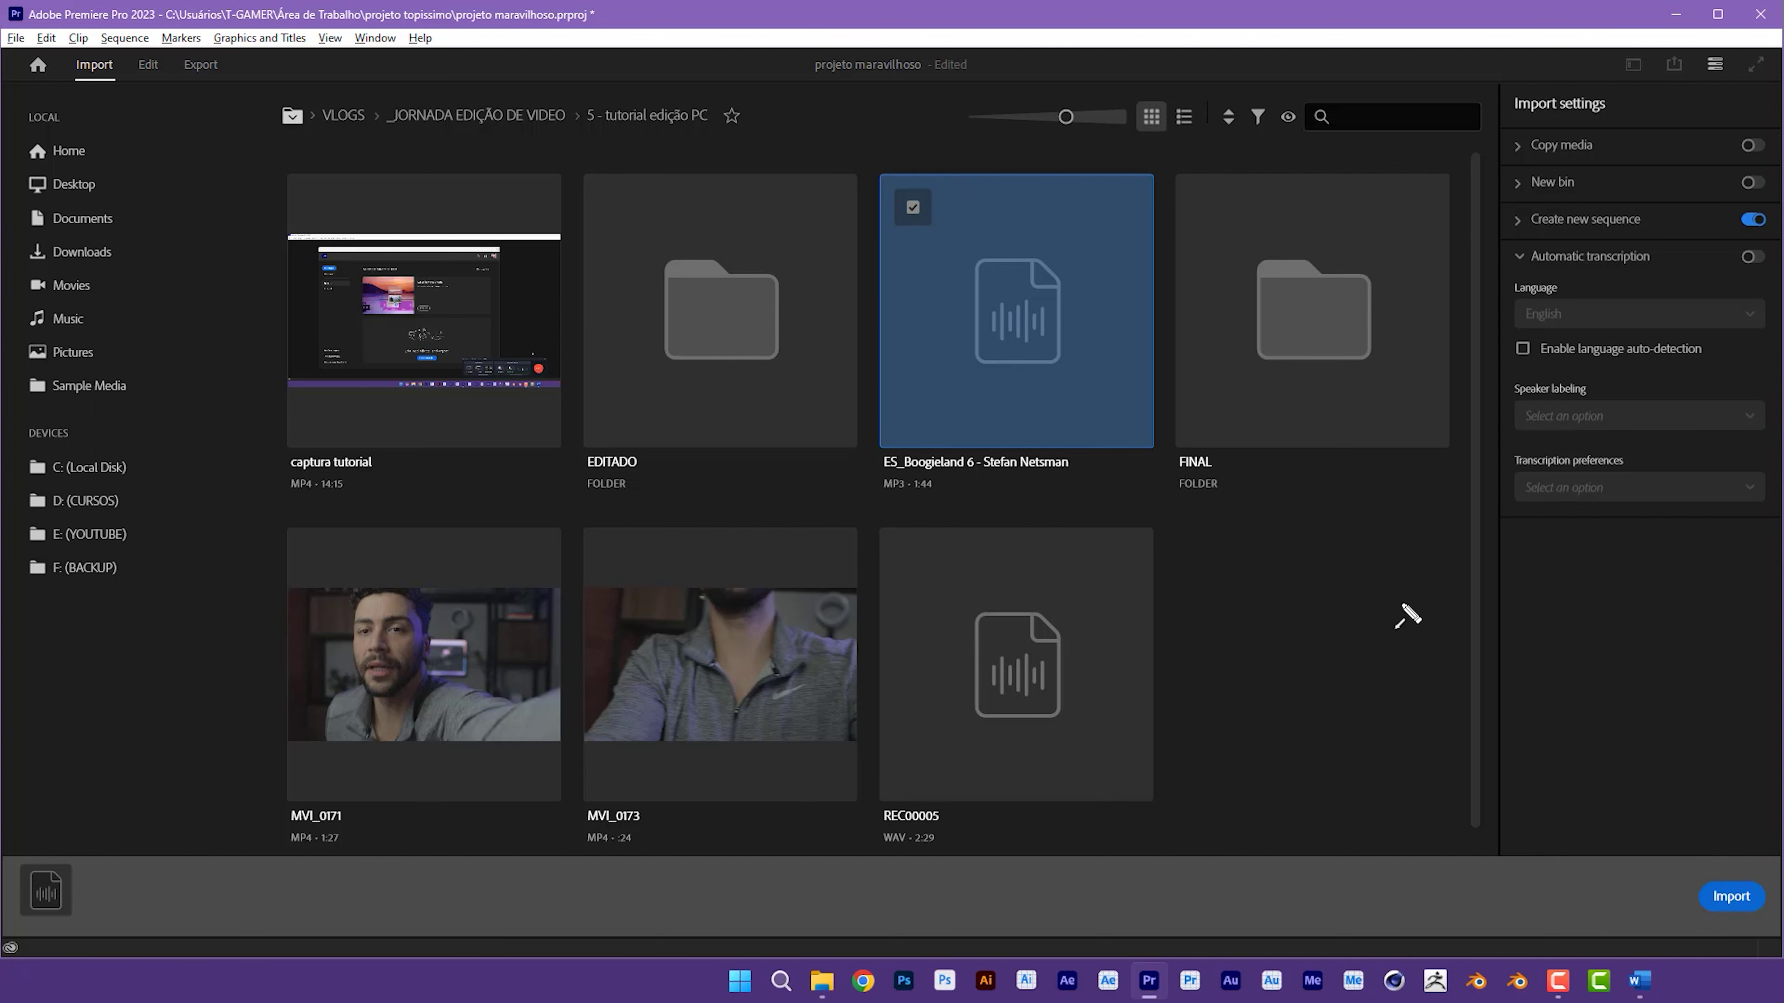
pyautogui.moveTo(1327, 640)
pyautogui.mouseDown()
pyautogui.moveTo(1482, 274)
pyautogui.moveTo(1748, 221)
pyautogui.mouseUp()
pyautogui.click(1753, 220)
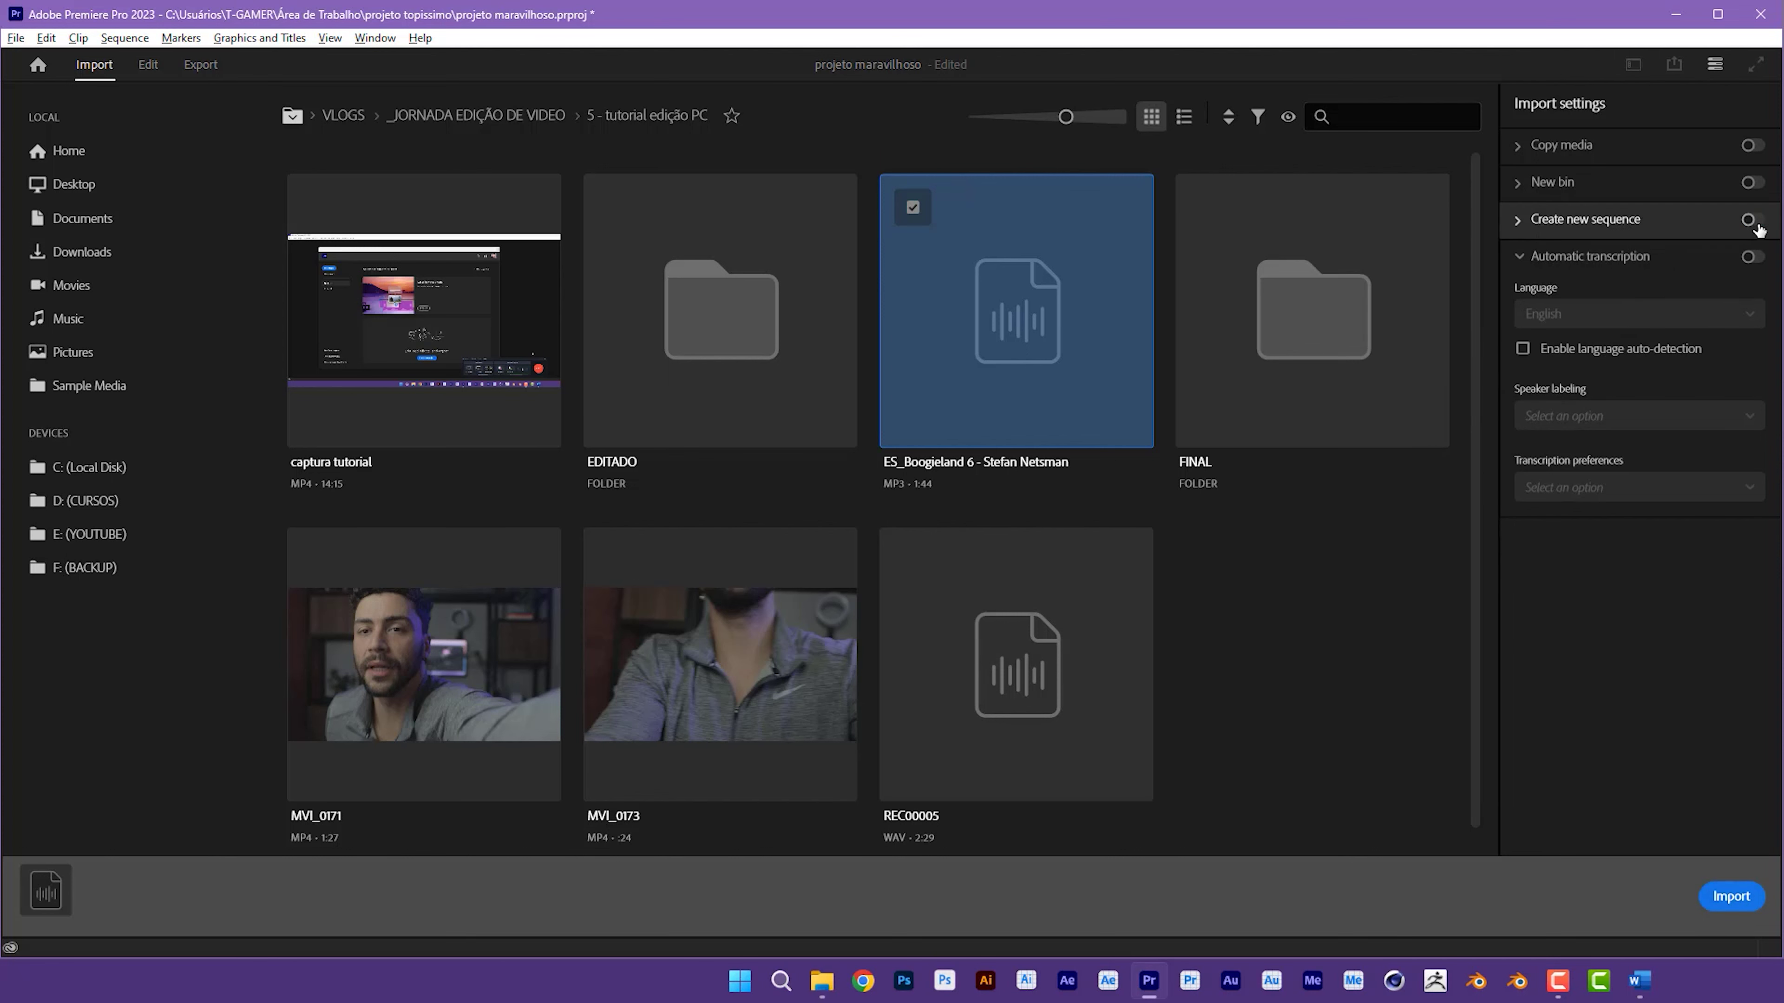
pyautogui.click(913, 215)
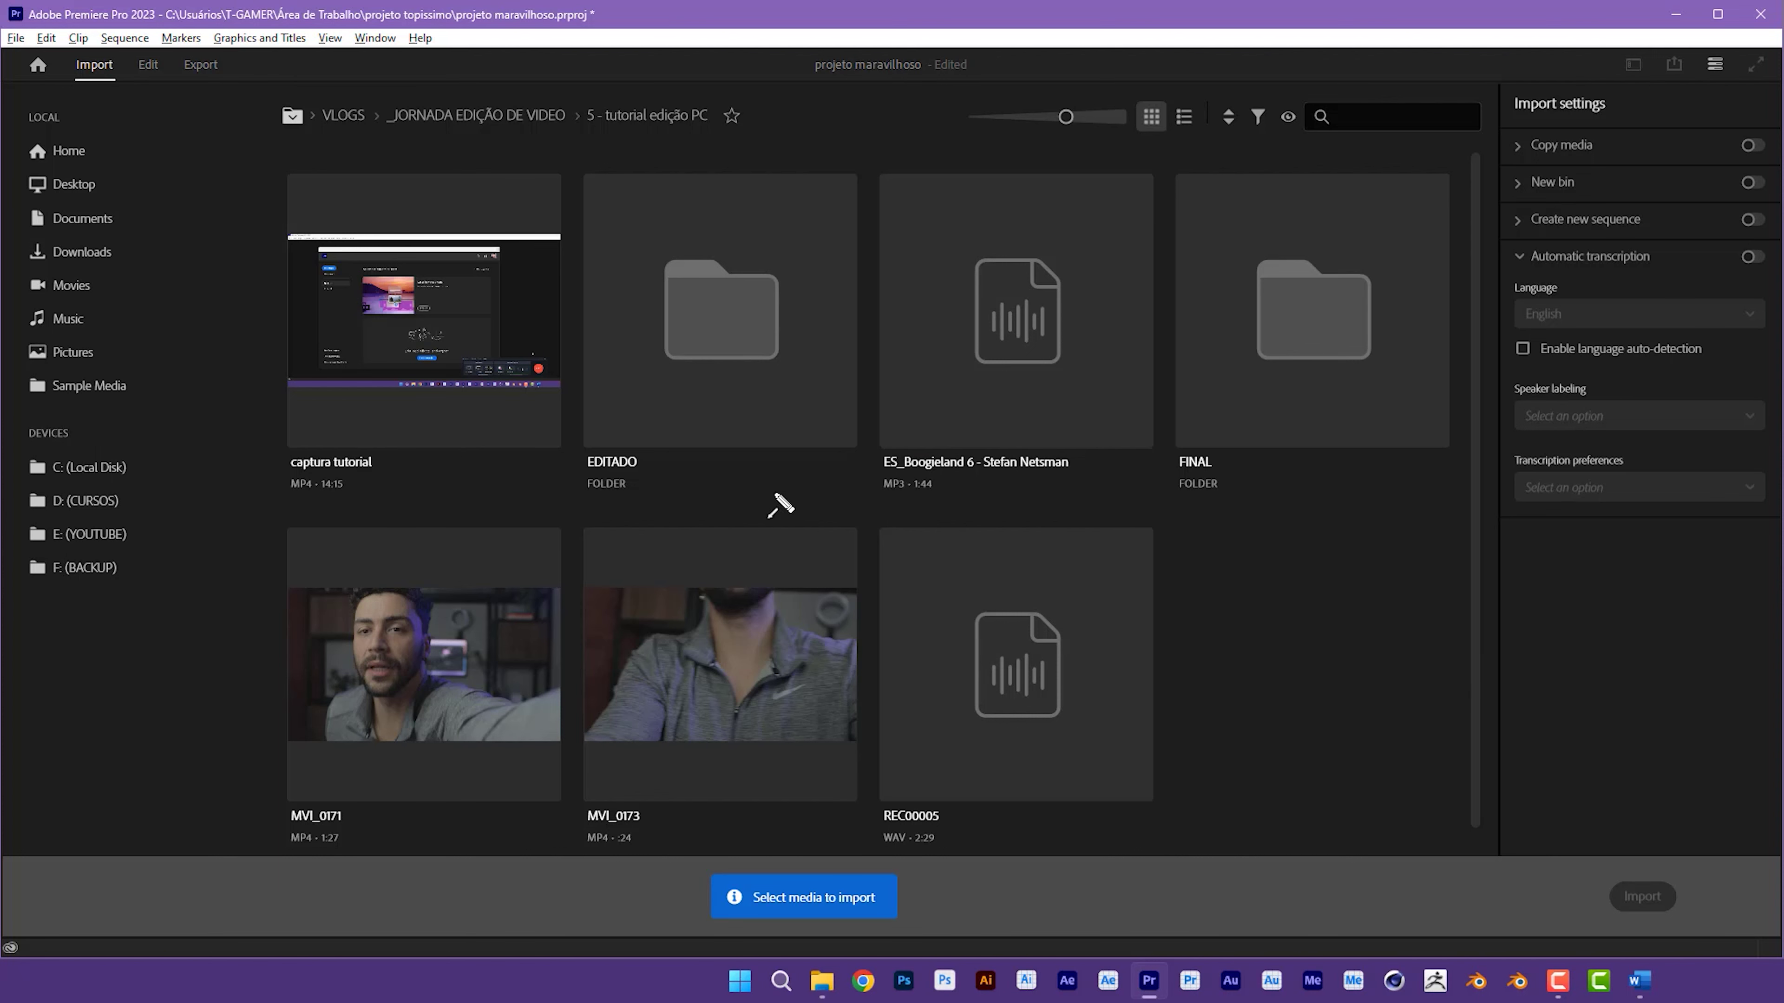
pyautogui.moveTo(177, 504); pyautogui.dragTo(156, 99)
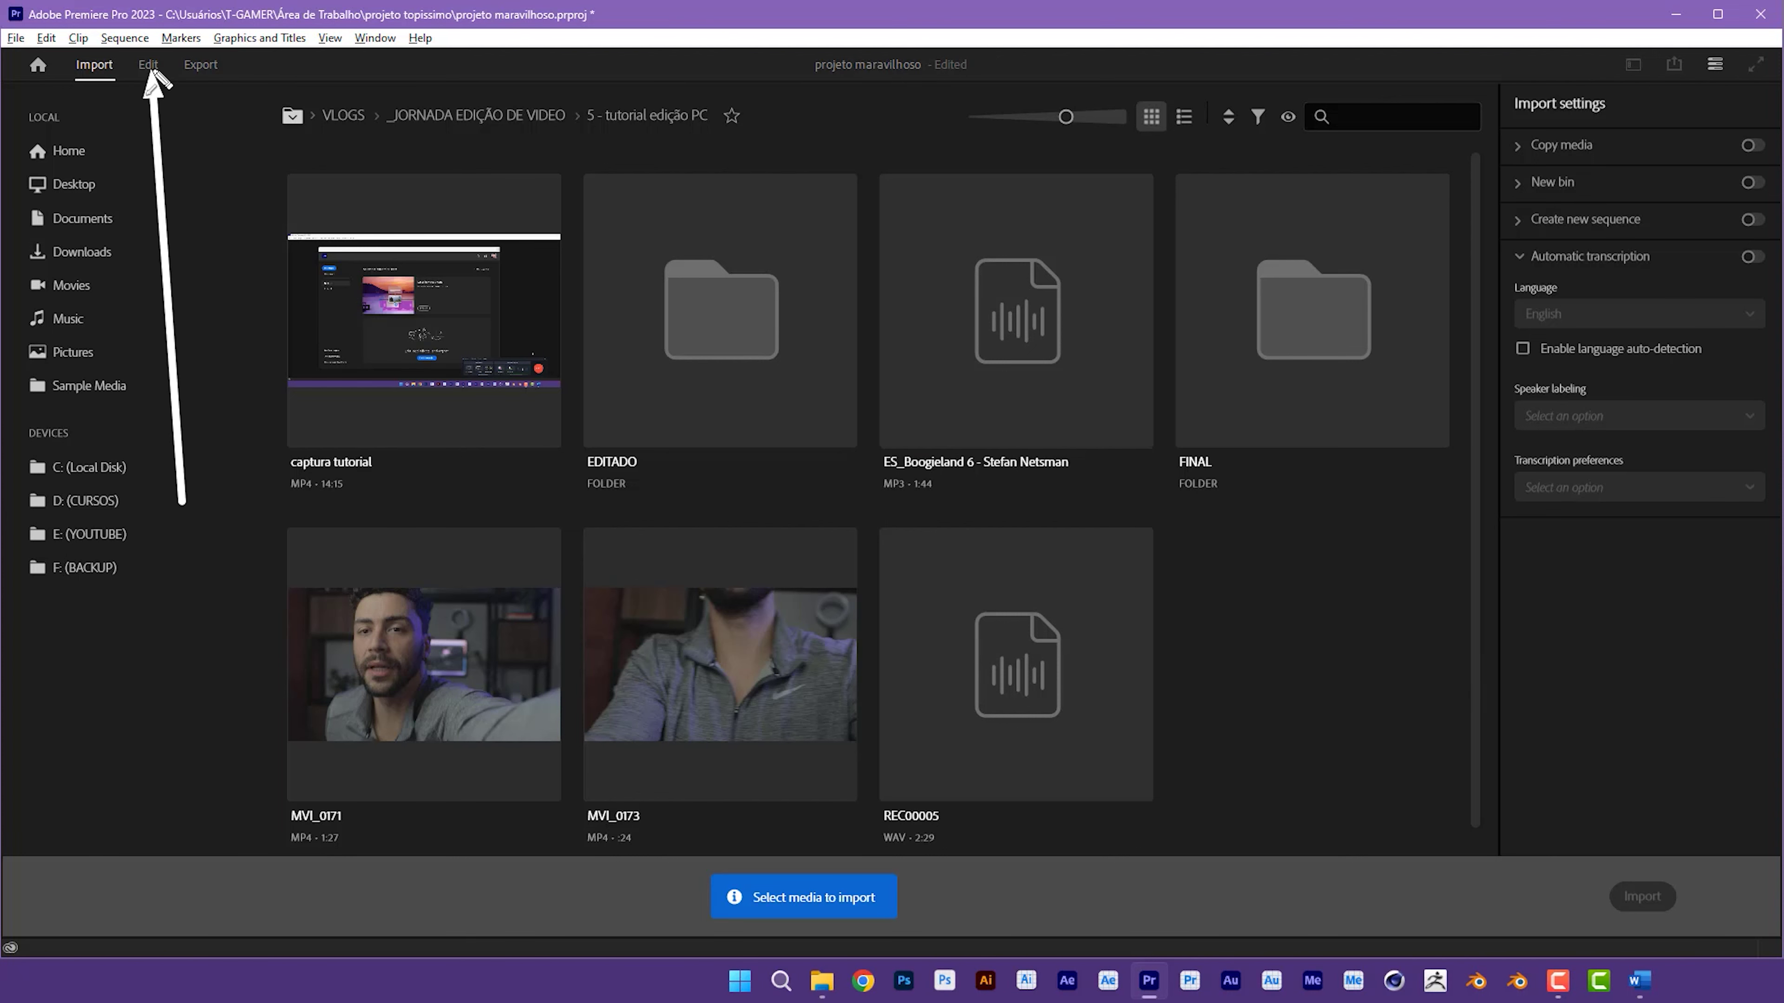
pyautogui.click(160, 64)
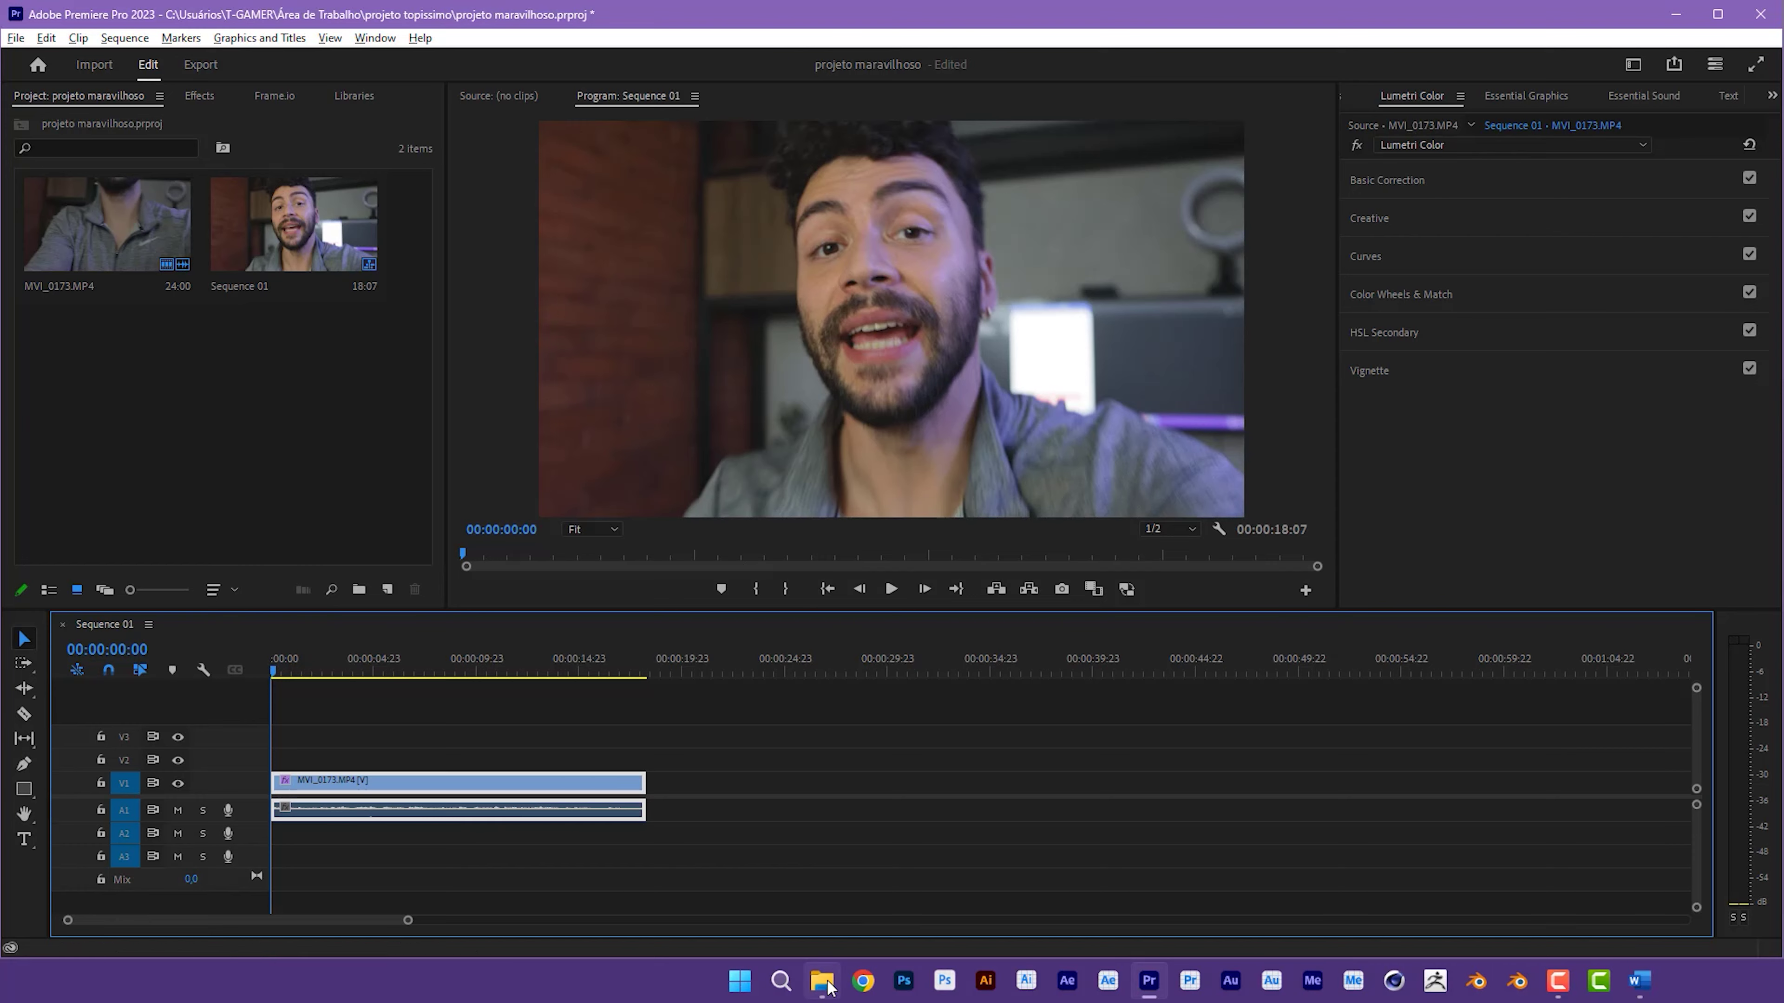
# Step: Drag the ES_Boogieland 6 mp3 from File Explorer into Premiere's Project panel
pyautogui.click(821, 980)
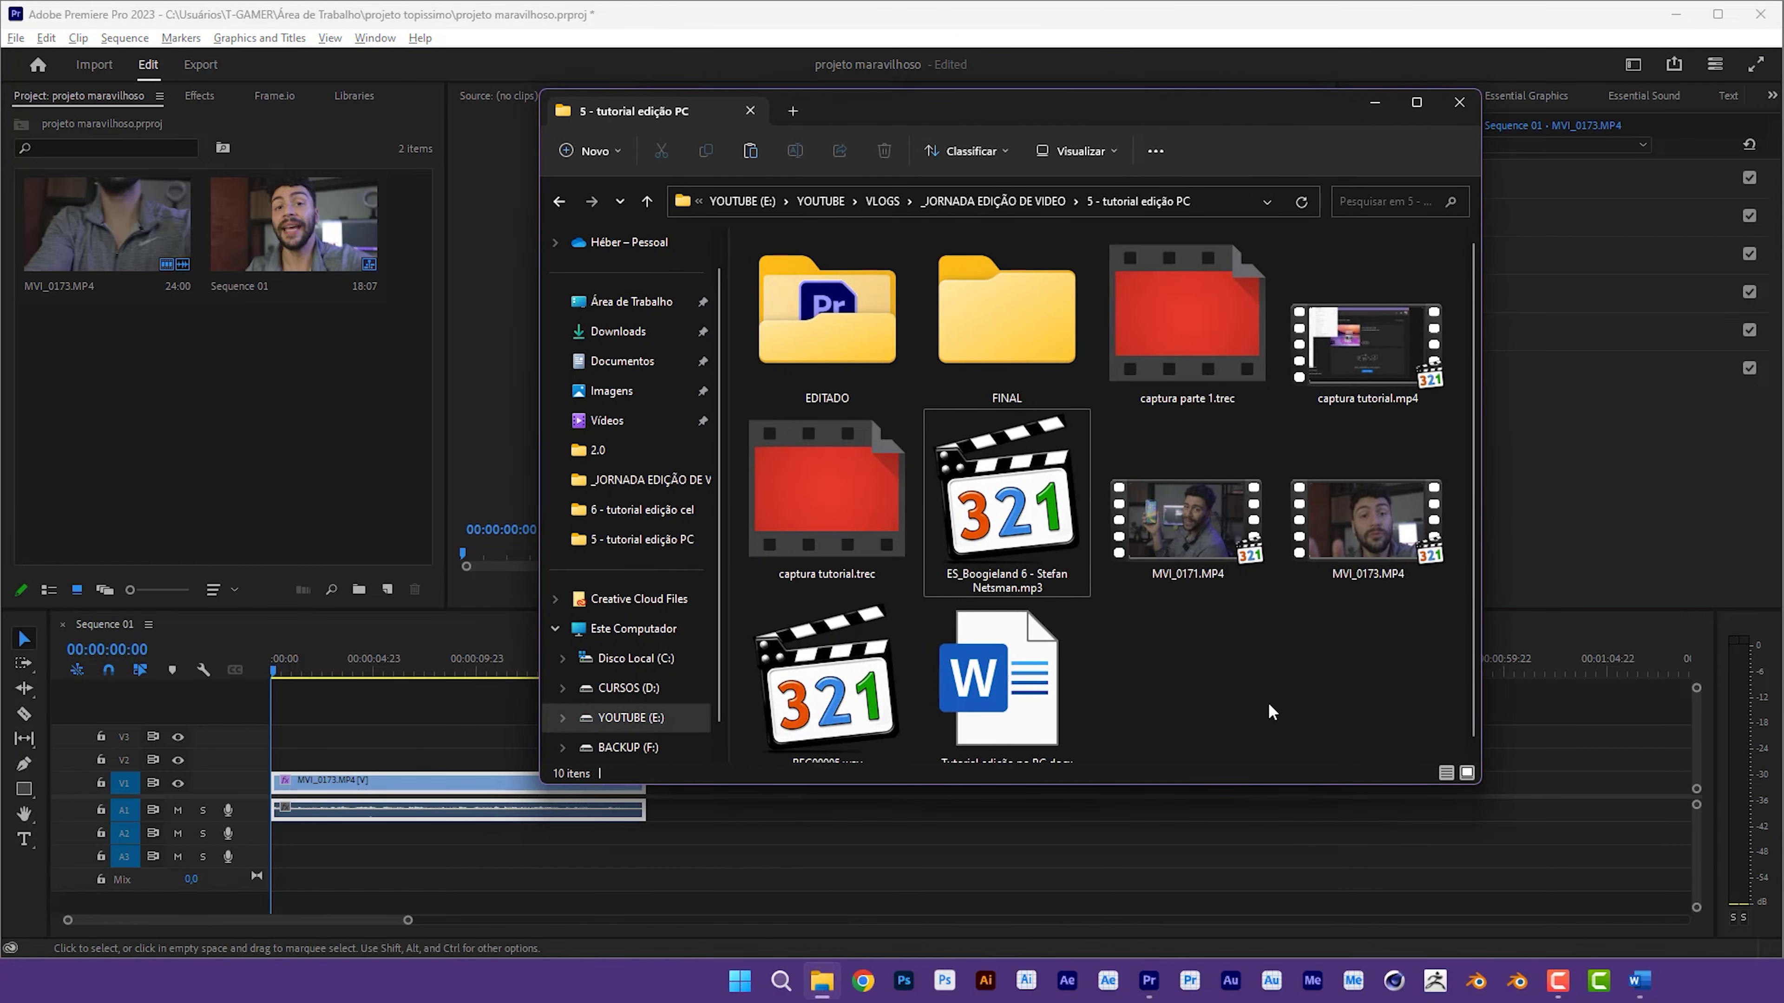
pyautogui.moveTo(1298, 761); pyautogui.dragTo(1047, 542)
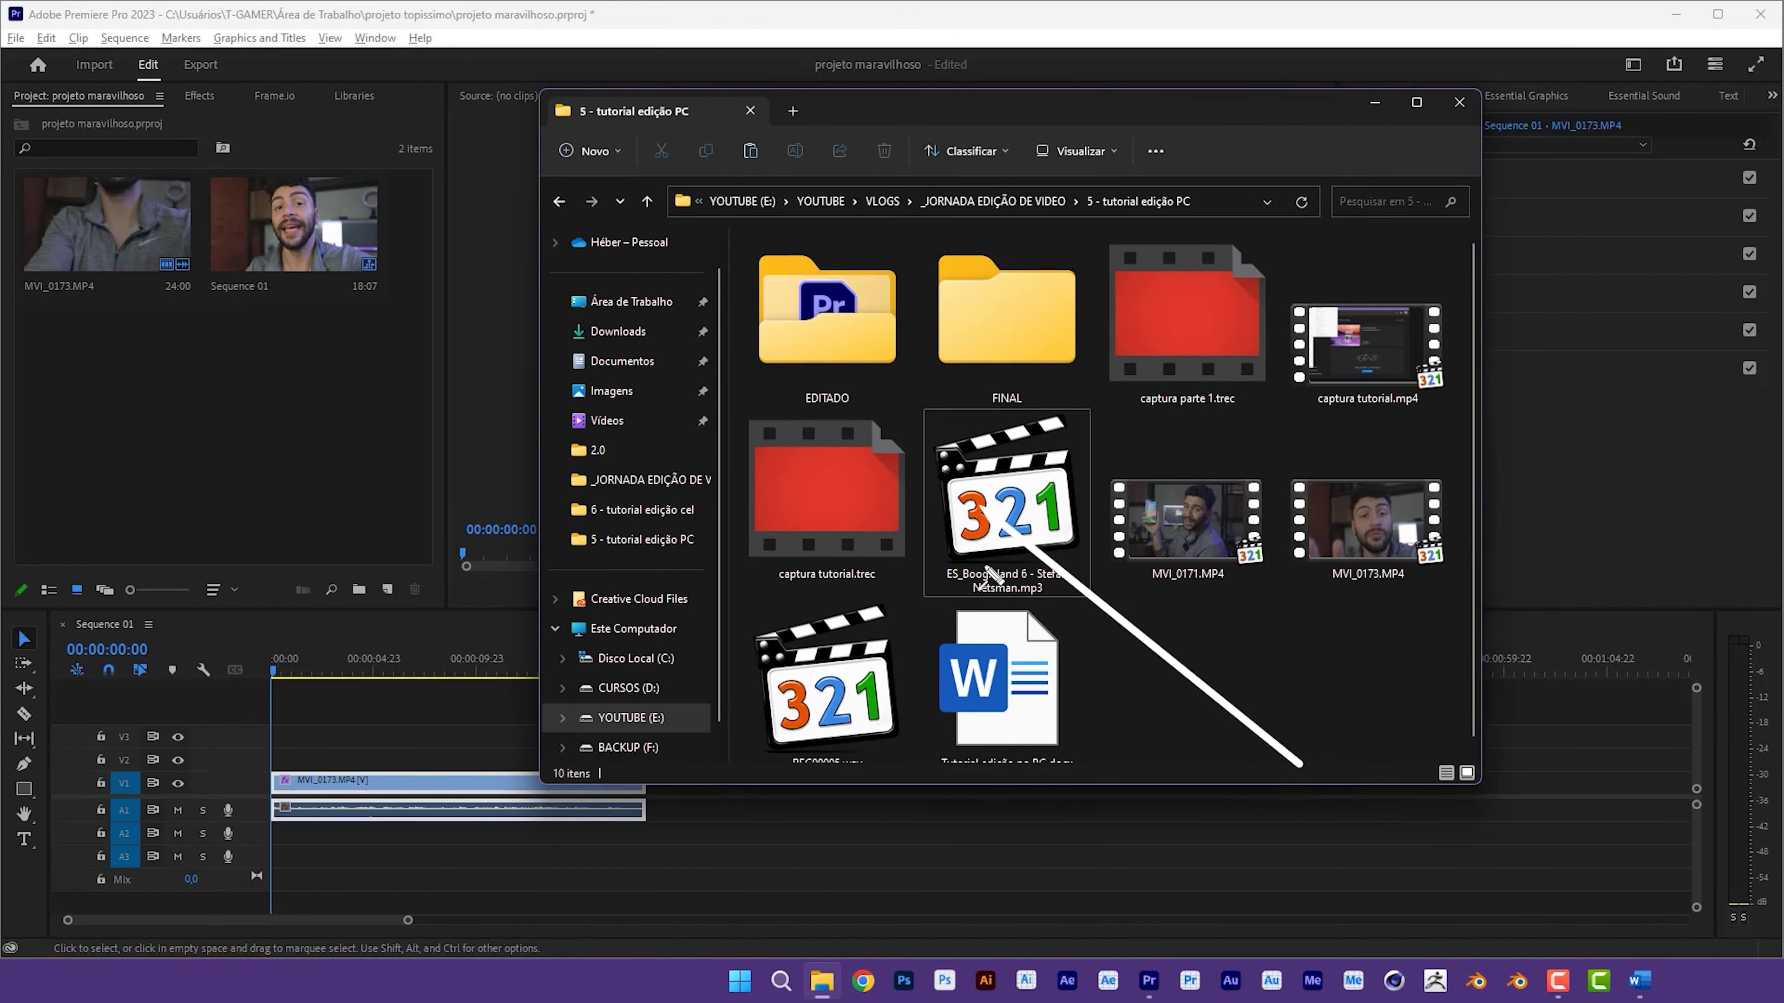
pyautogui.moveTo(1011, 520)
pyautogui.mouseDown()
pyautogui.moveTo(181, 324)
pyautogui.moveTo(195, 376)
pyautogui.mouseUp()
pyautogui.click(220, 389)
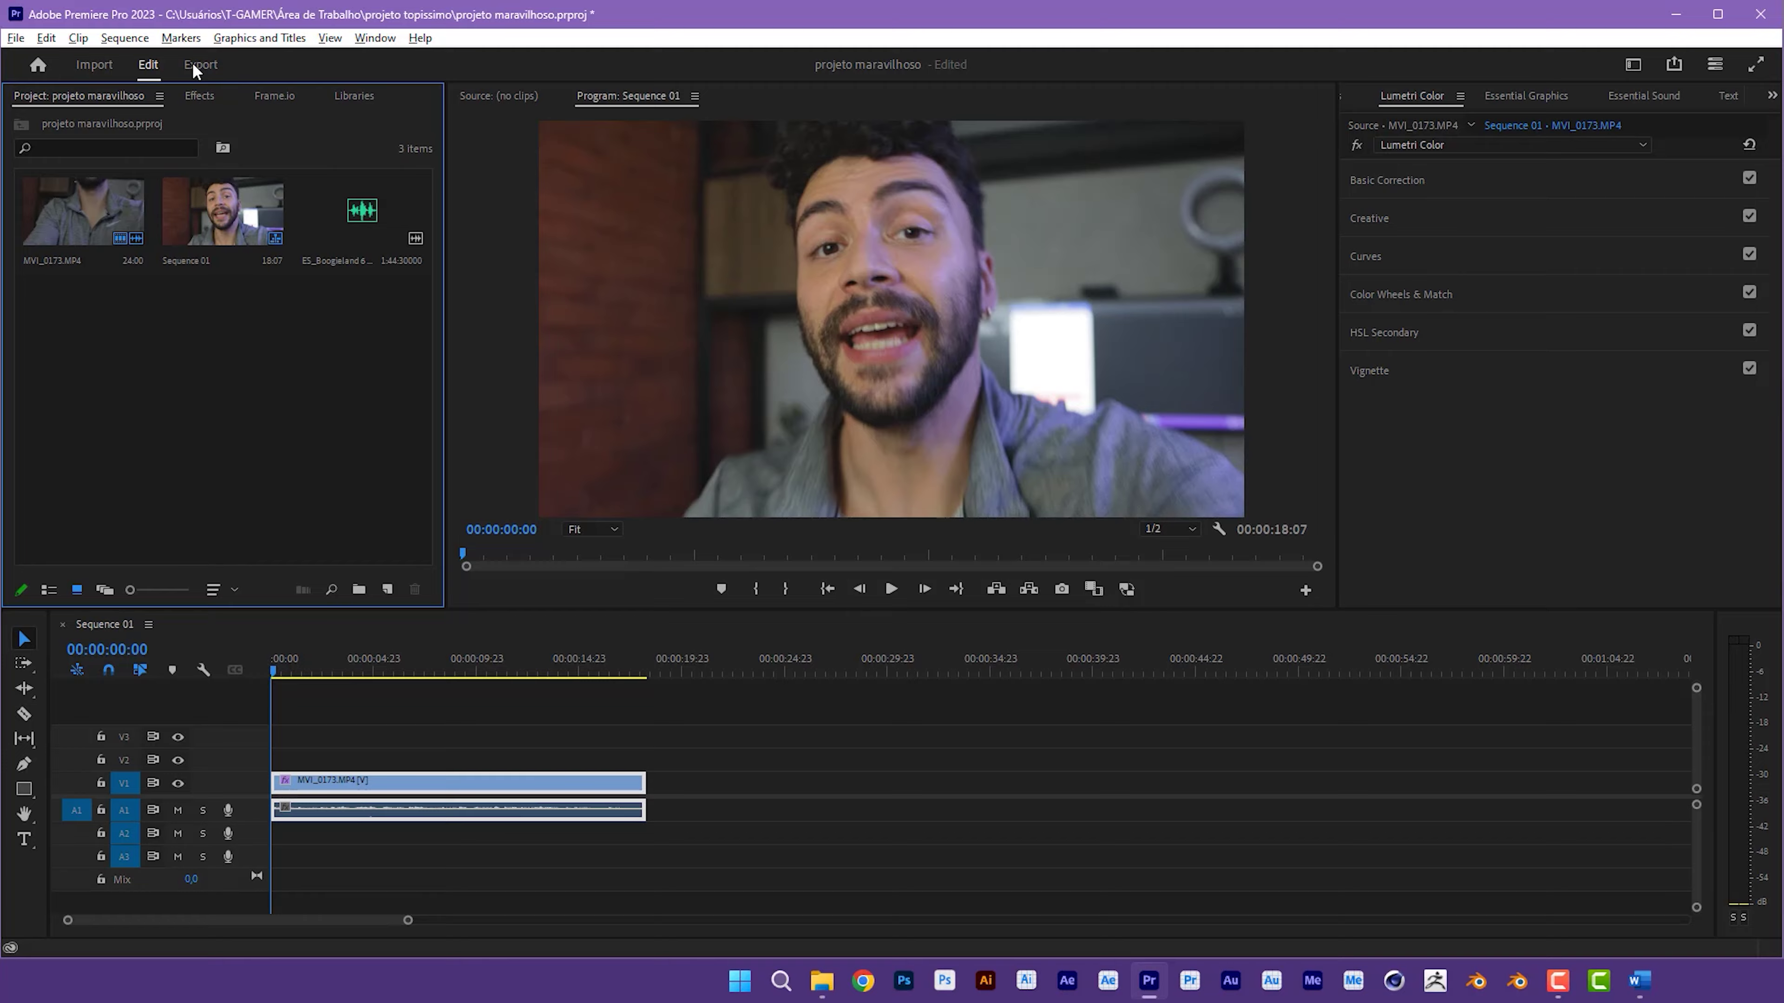
pyautogui.click(94, 64)
# Step: Place the ES_Boogieland music on audio track A2, starting at 00:00:00:00
pyautogui.click(148, 65)
pyautogui.click(469, 737)
pyautogui.click(339, 454)
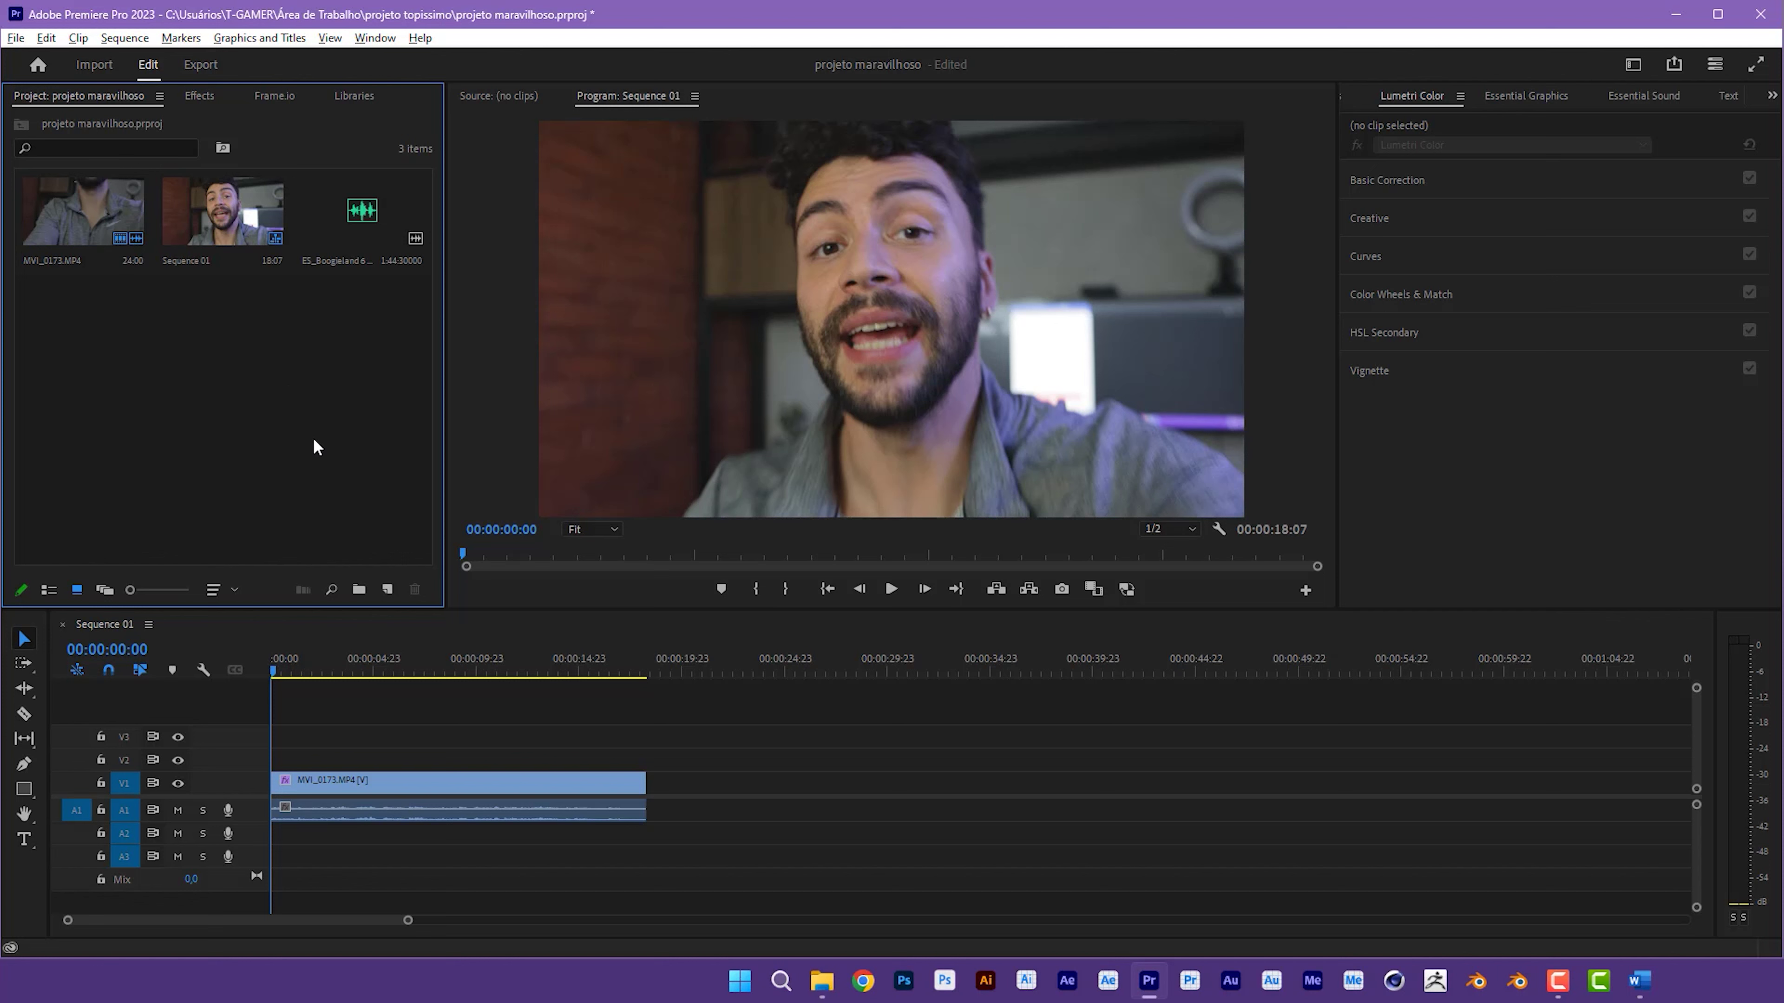
pyautogui.moveTo(270, 536); pyautogui.dragTo(366, 229)
pyautogui.click(362, 225)
pyautogui.moveTo(436, 673)
pyautogui.mouseDown()
pyautogui.moveTo(339, 821)
pyautogui.moveTo(293, 817)
pyautogui.moveTo(340, 815)
pyautogui.mouseUp()
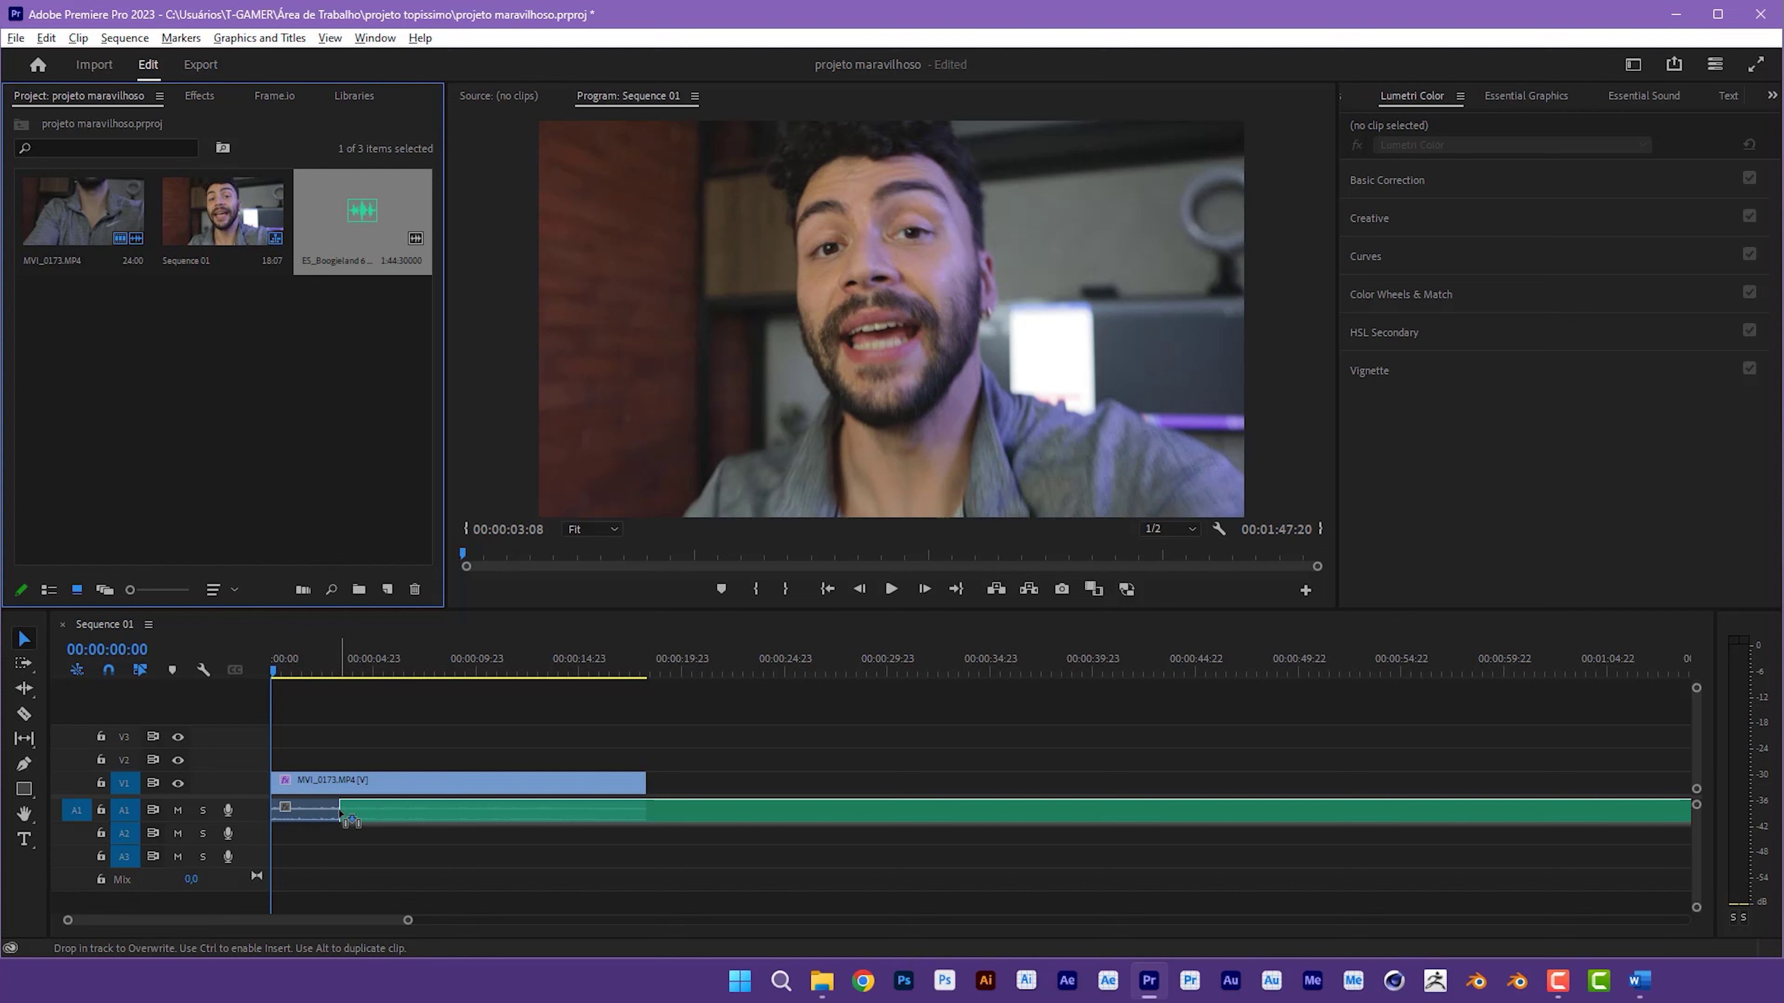
pyautogui.moveTo(341, 815); pyautogui.dragTo(362, 900)
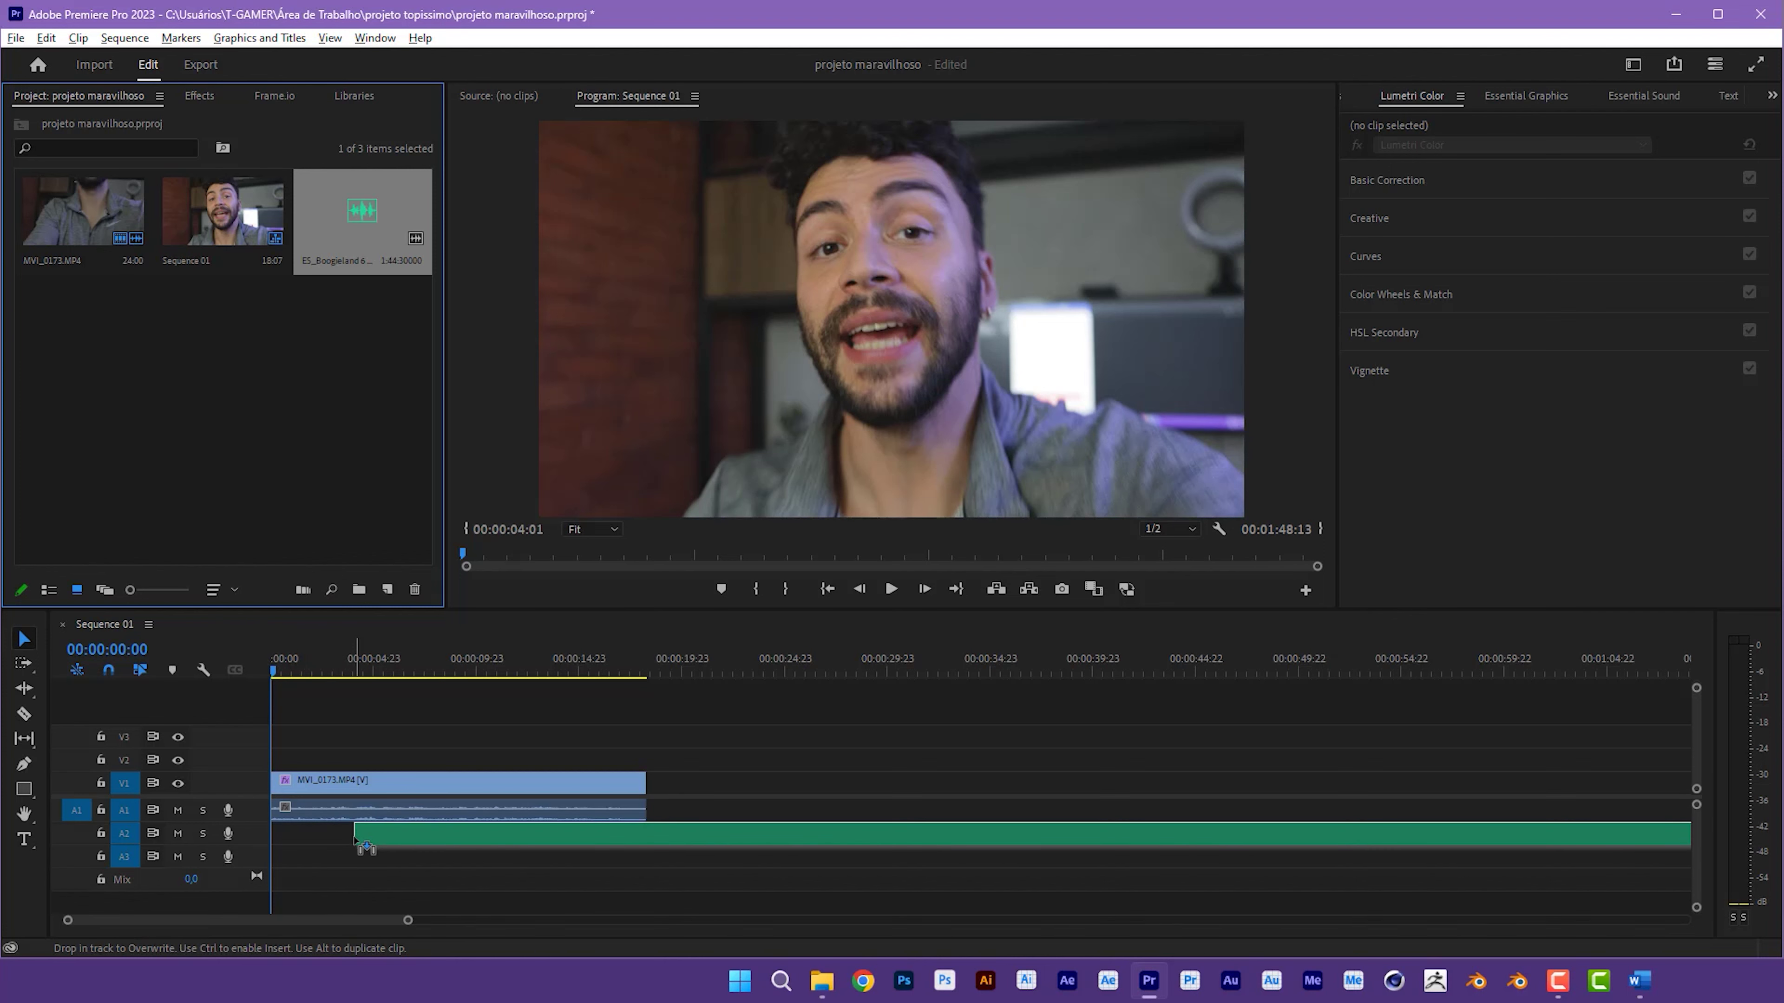
pyautogui.moveTo(362, 899); pyautogui.dragTo(344, 833)
pyautogui.click(700, 666)
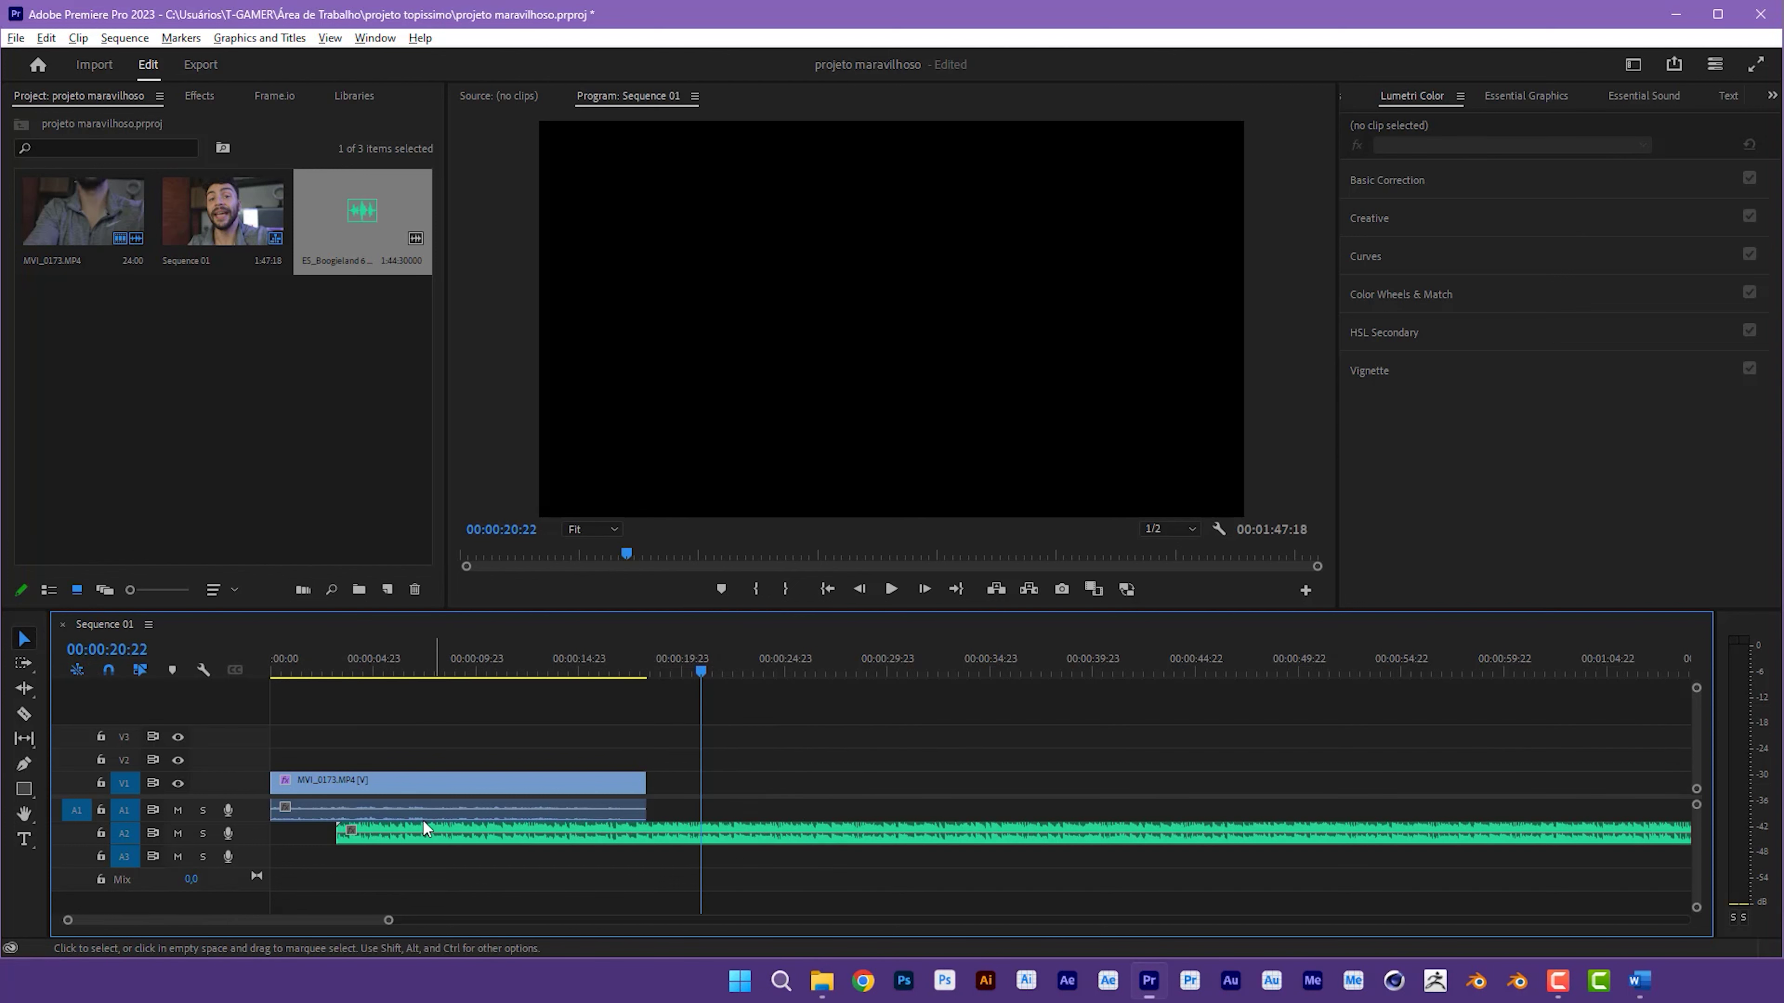
pyautogui.moveTo(425, 835); pyautogui.dragTo(330, 857)
# Step: Play the sequence from the start, then enlarge Audio 2 to show the music waveform
pyautogui.hotkey('ctrl', 'z')
pyautogui.press('Home')
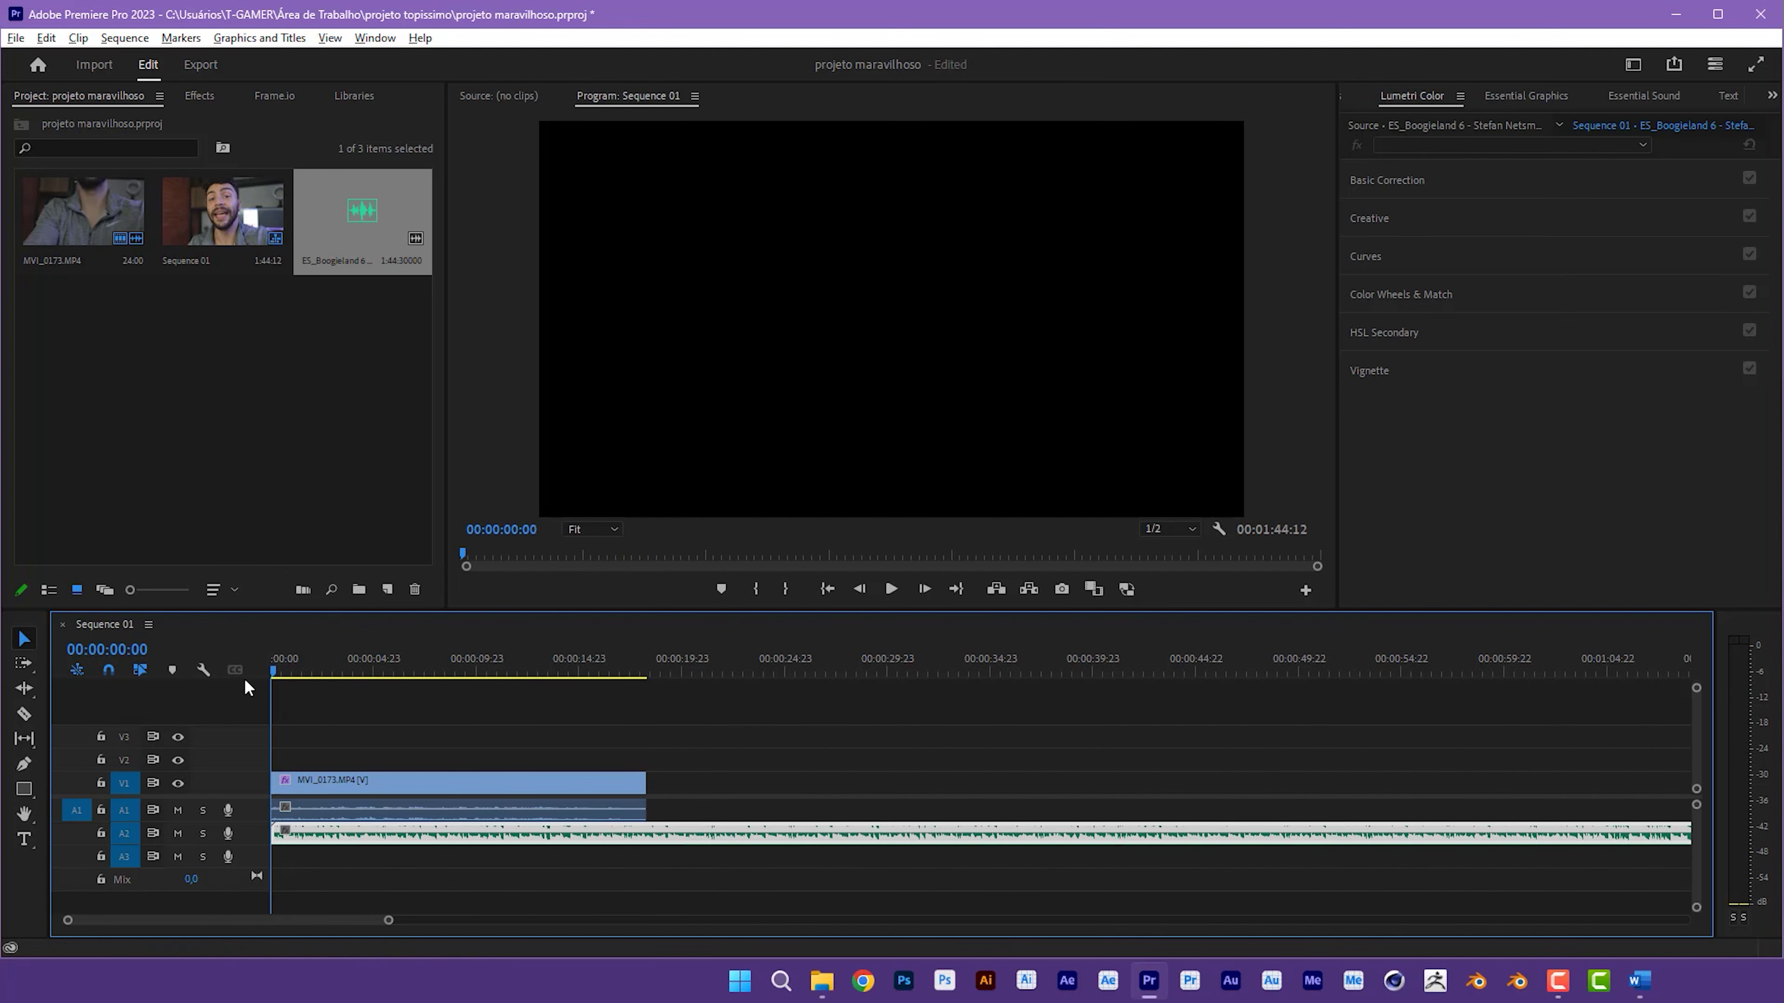
pyautogui.press('space')
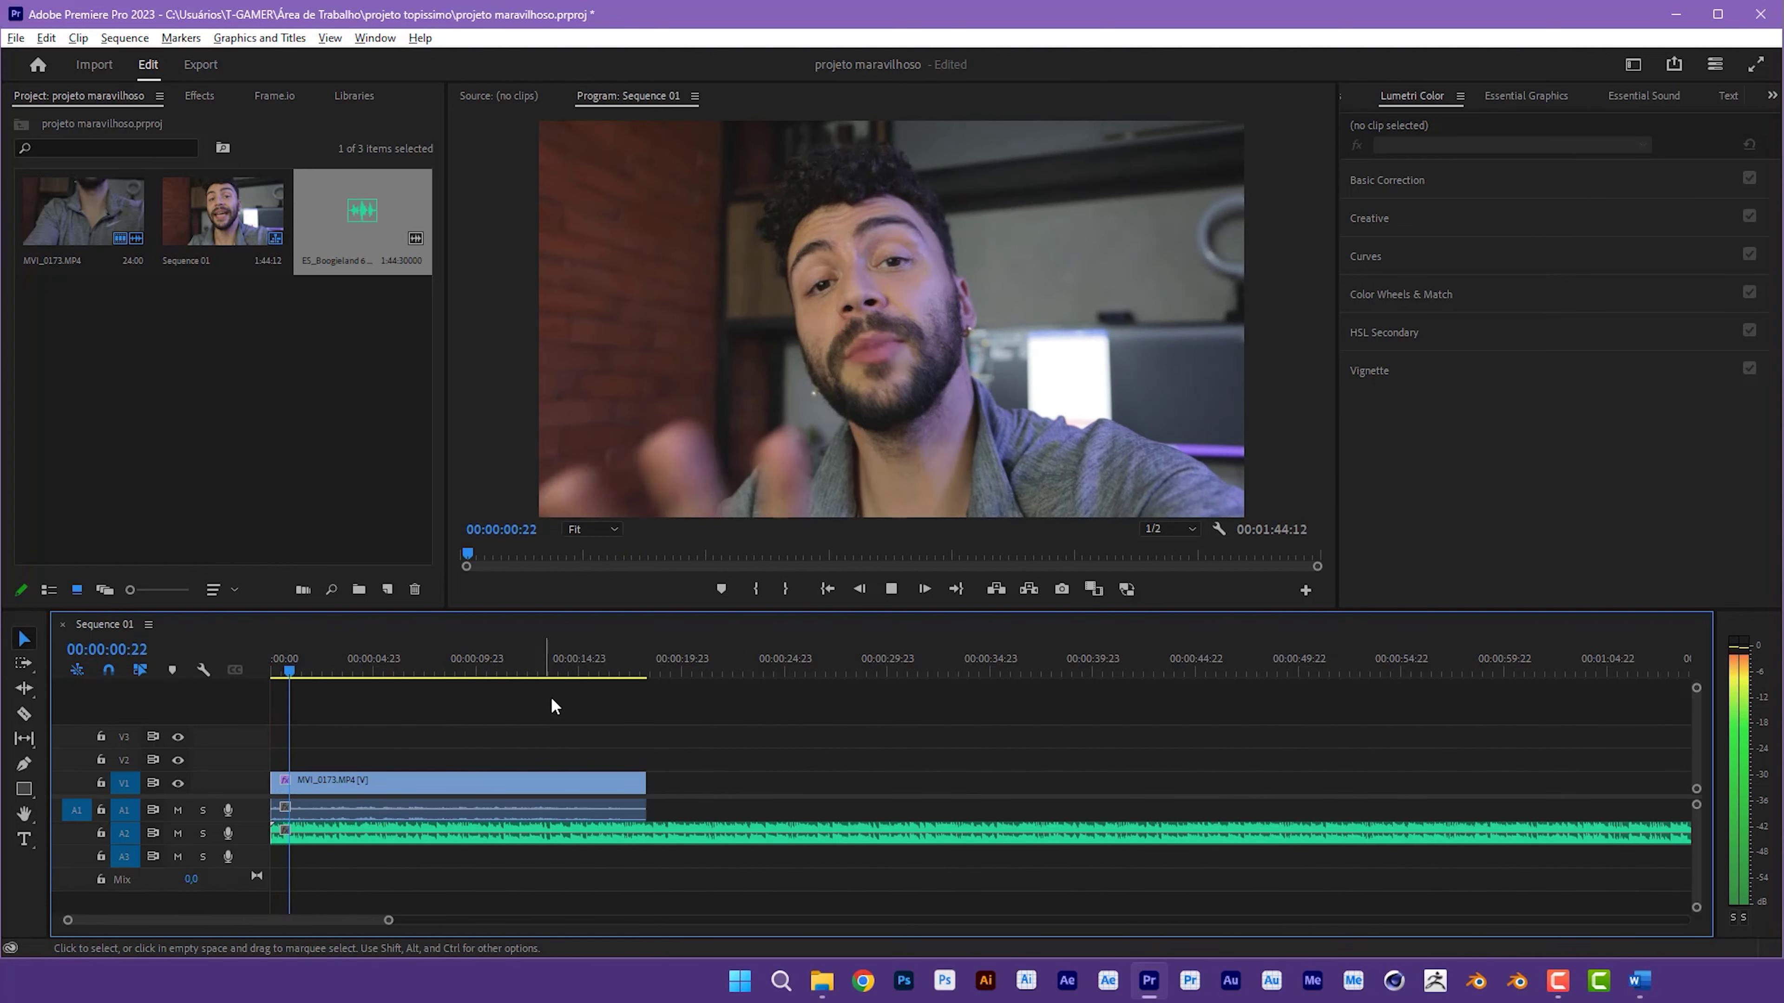
pyautogui.press('space')
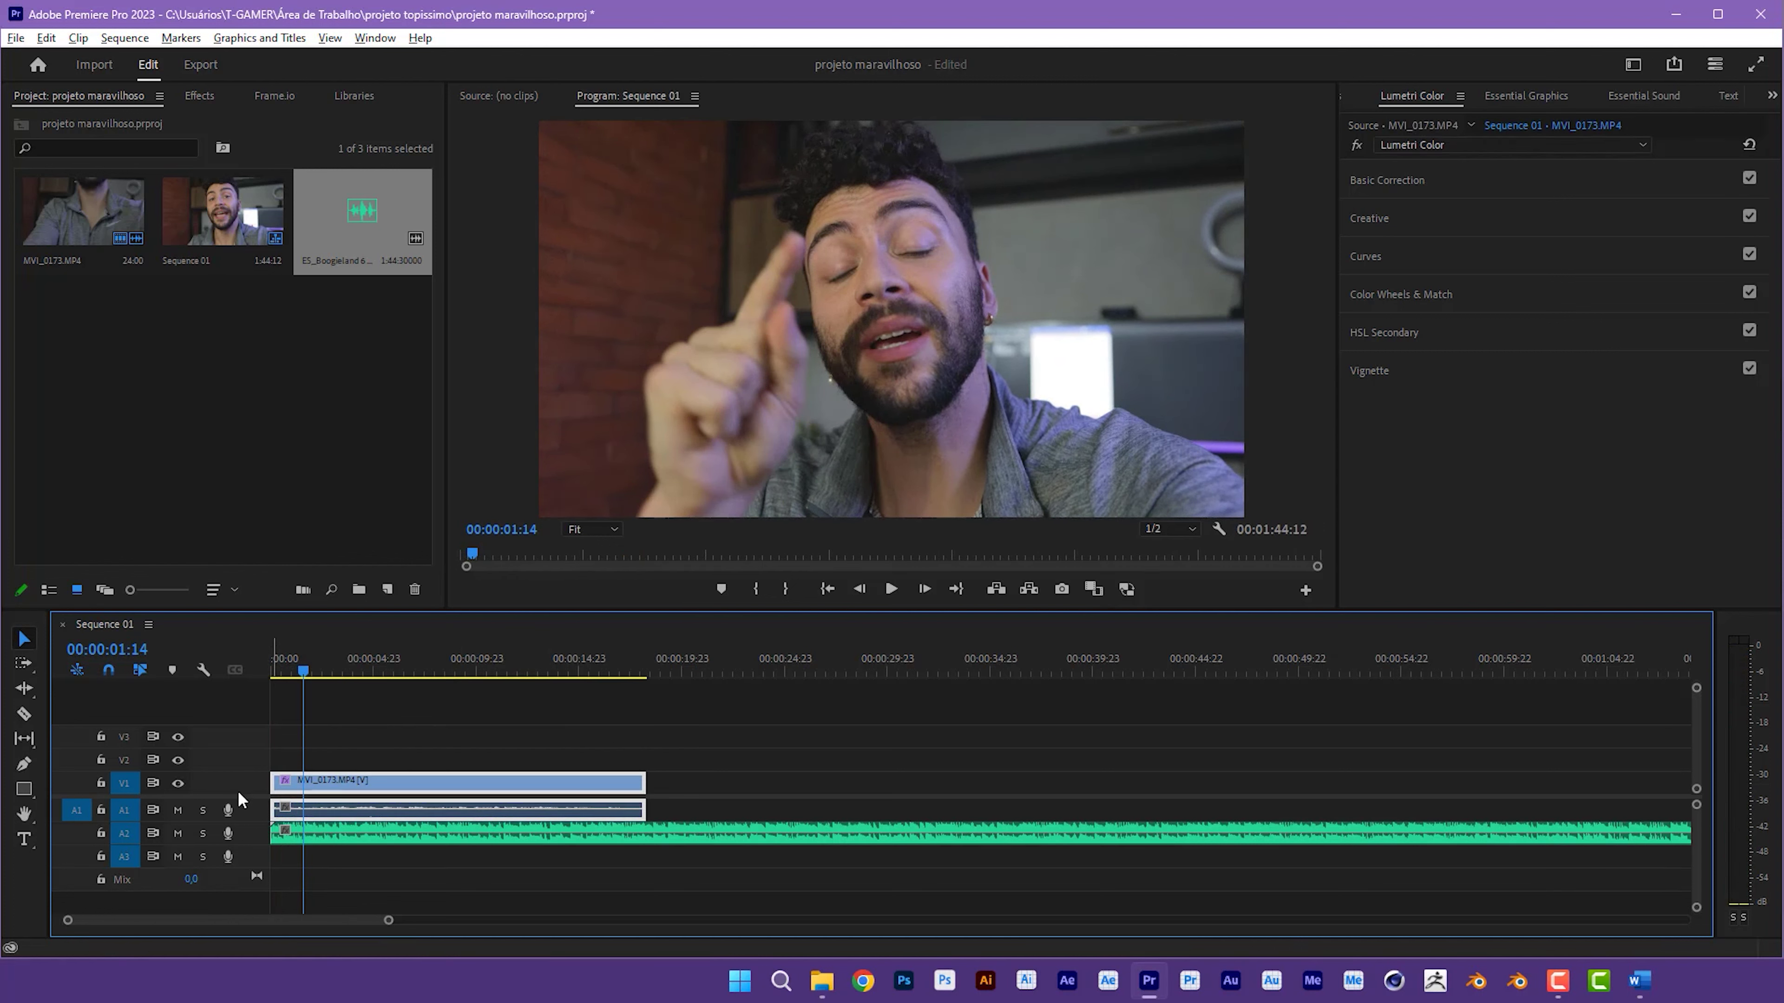
pyautogui.moveTo(245, 795); pyautogui.dragTo(244, 770)
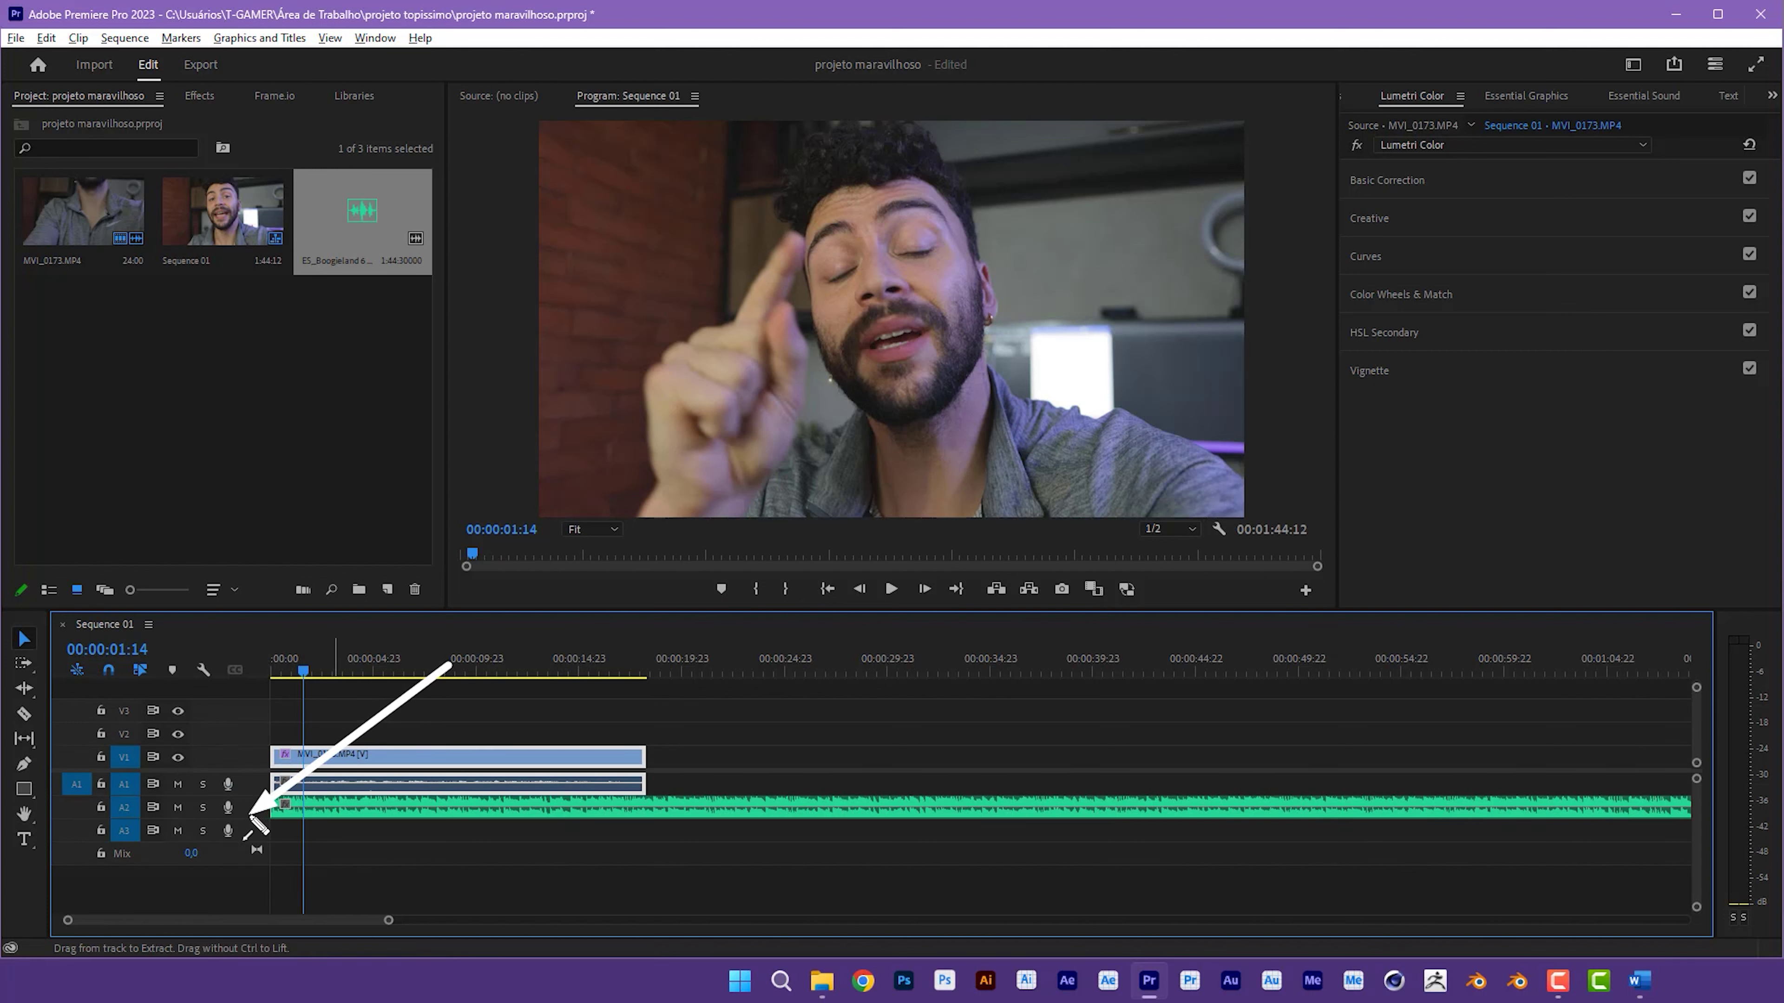
pyautogui.moveTo(257, 819); pyautogui.dragTo(271, 873)
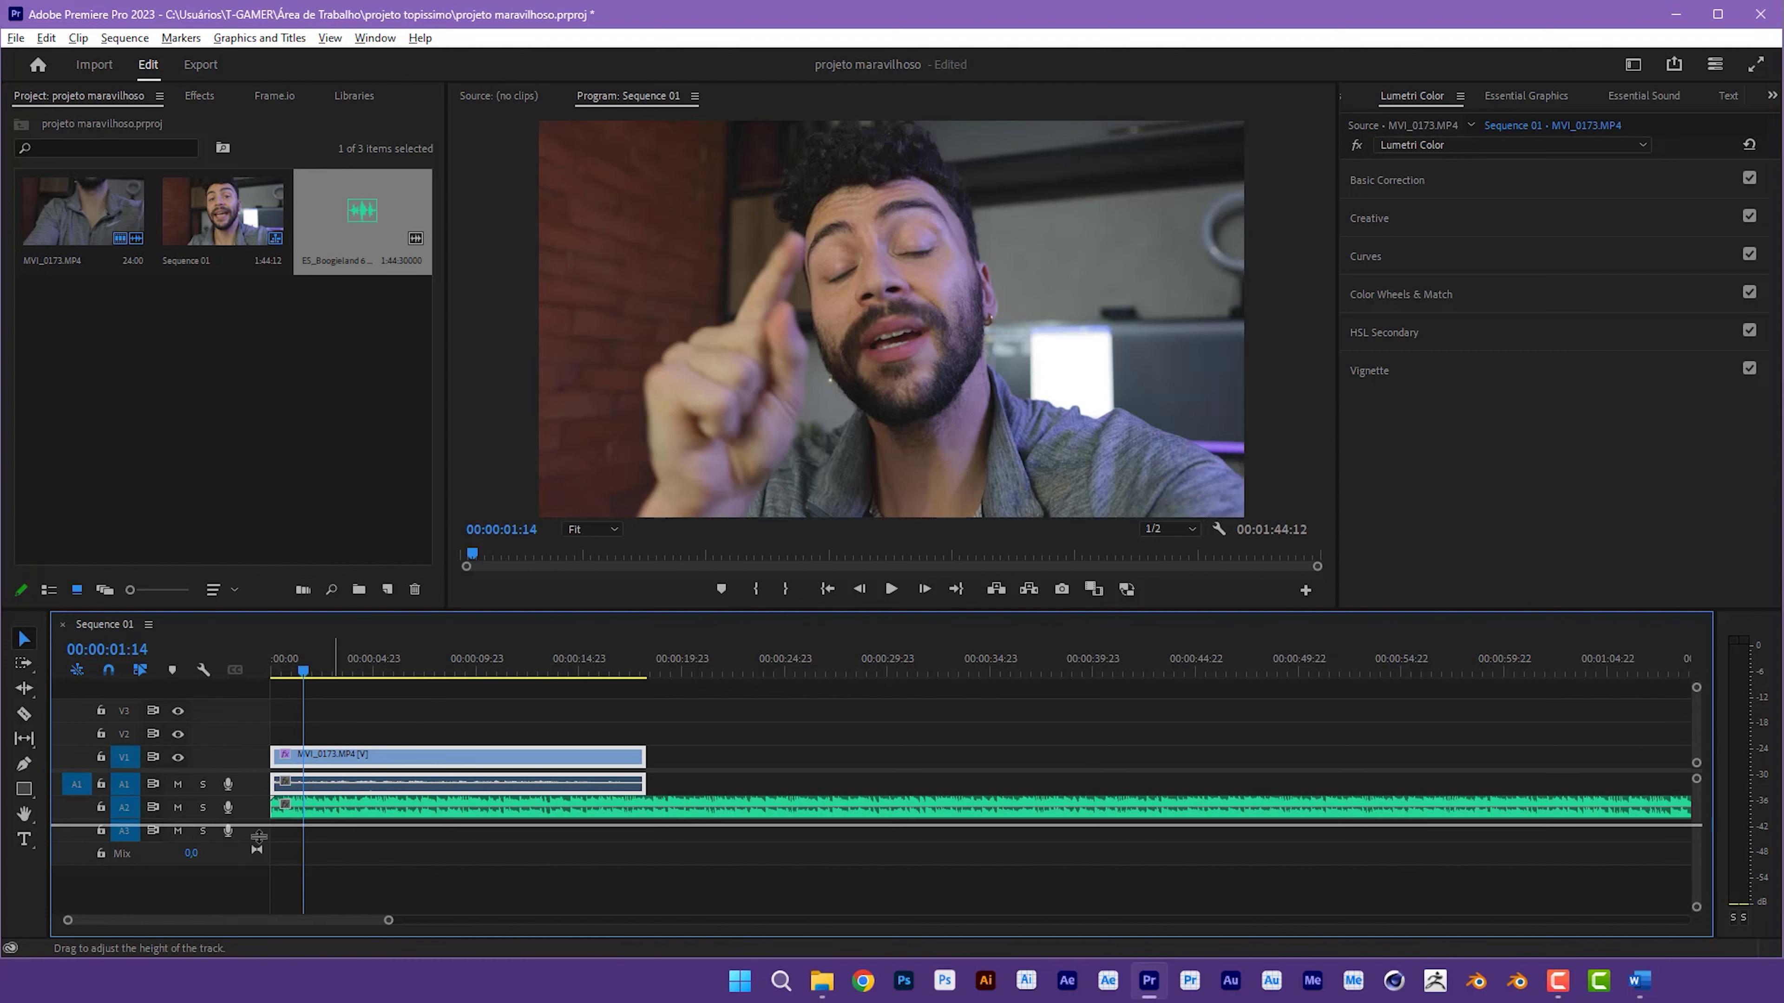
# Step: Drag the A2 music volume line down to about -58 dB, checking it by playback
pyautogui.click(340, 846)
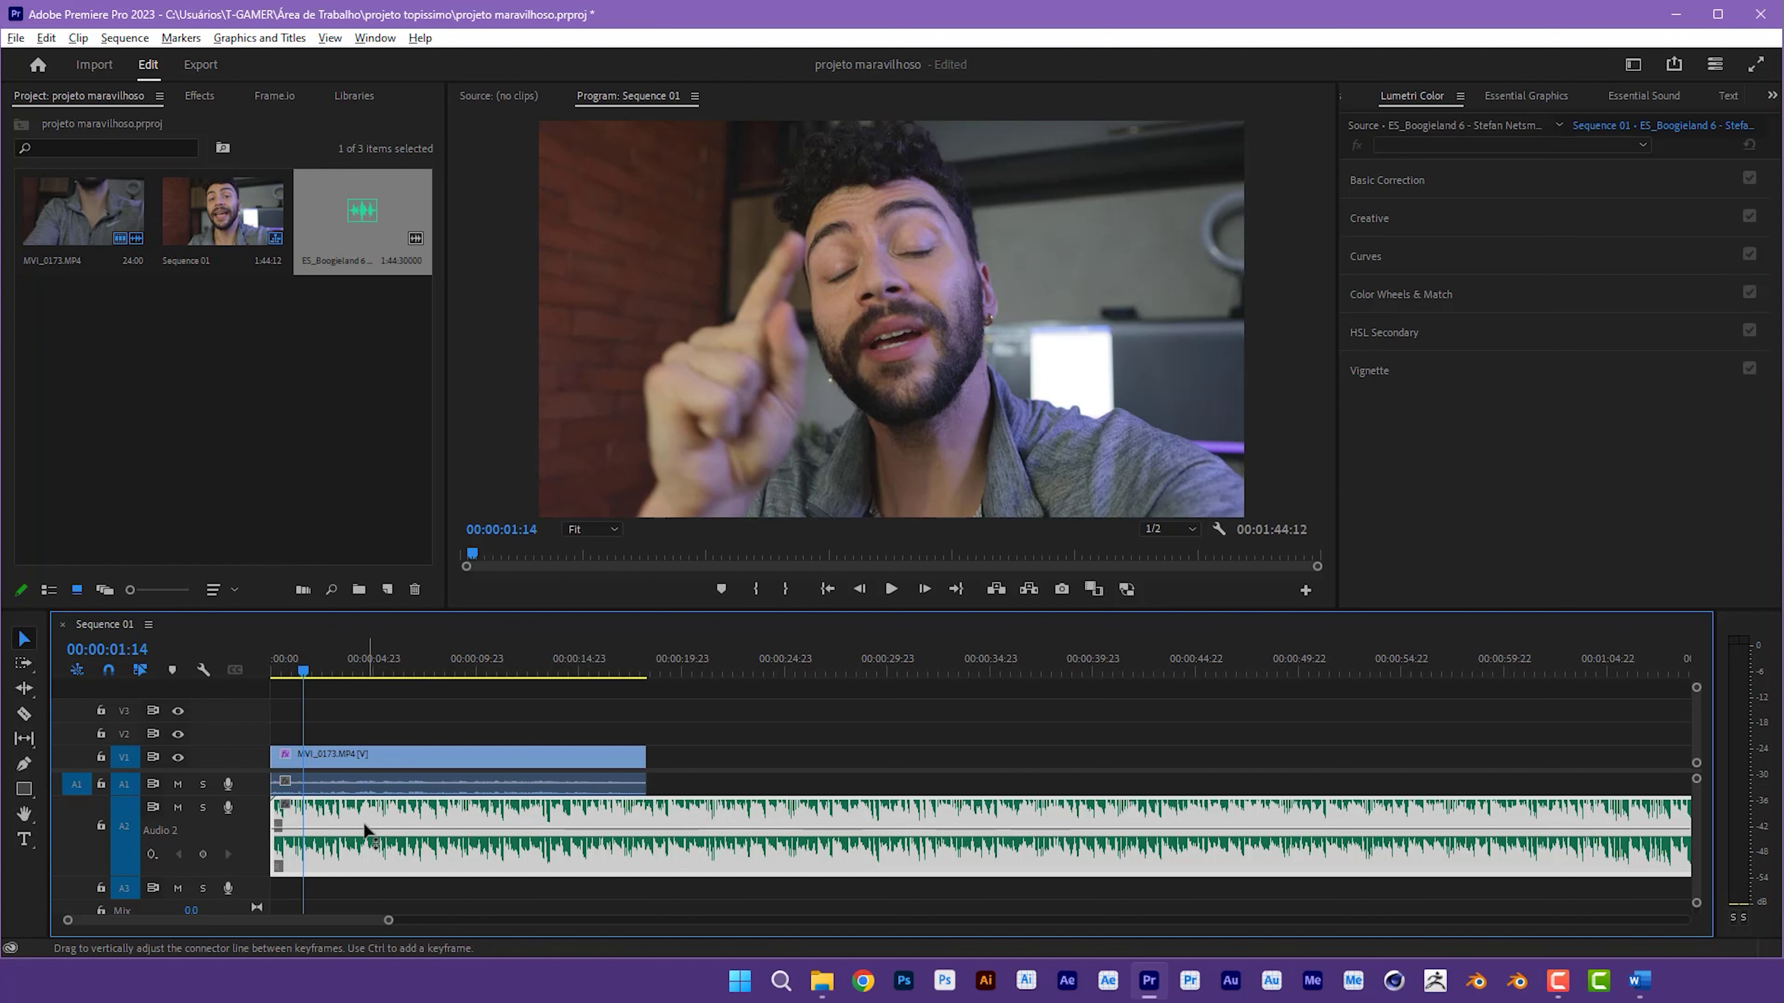
pyautogui.moveTo(351, 829); pyautogui.dragTo(351, 866)
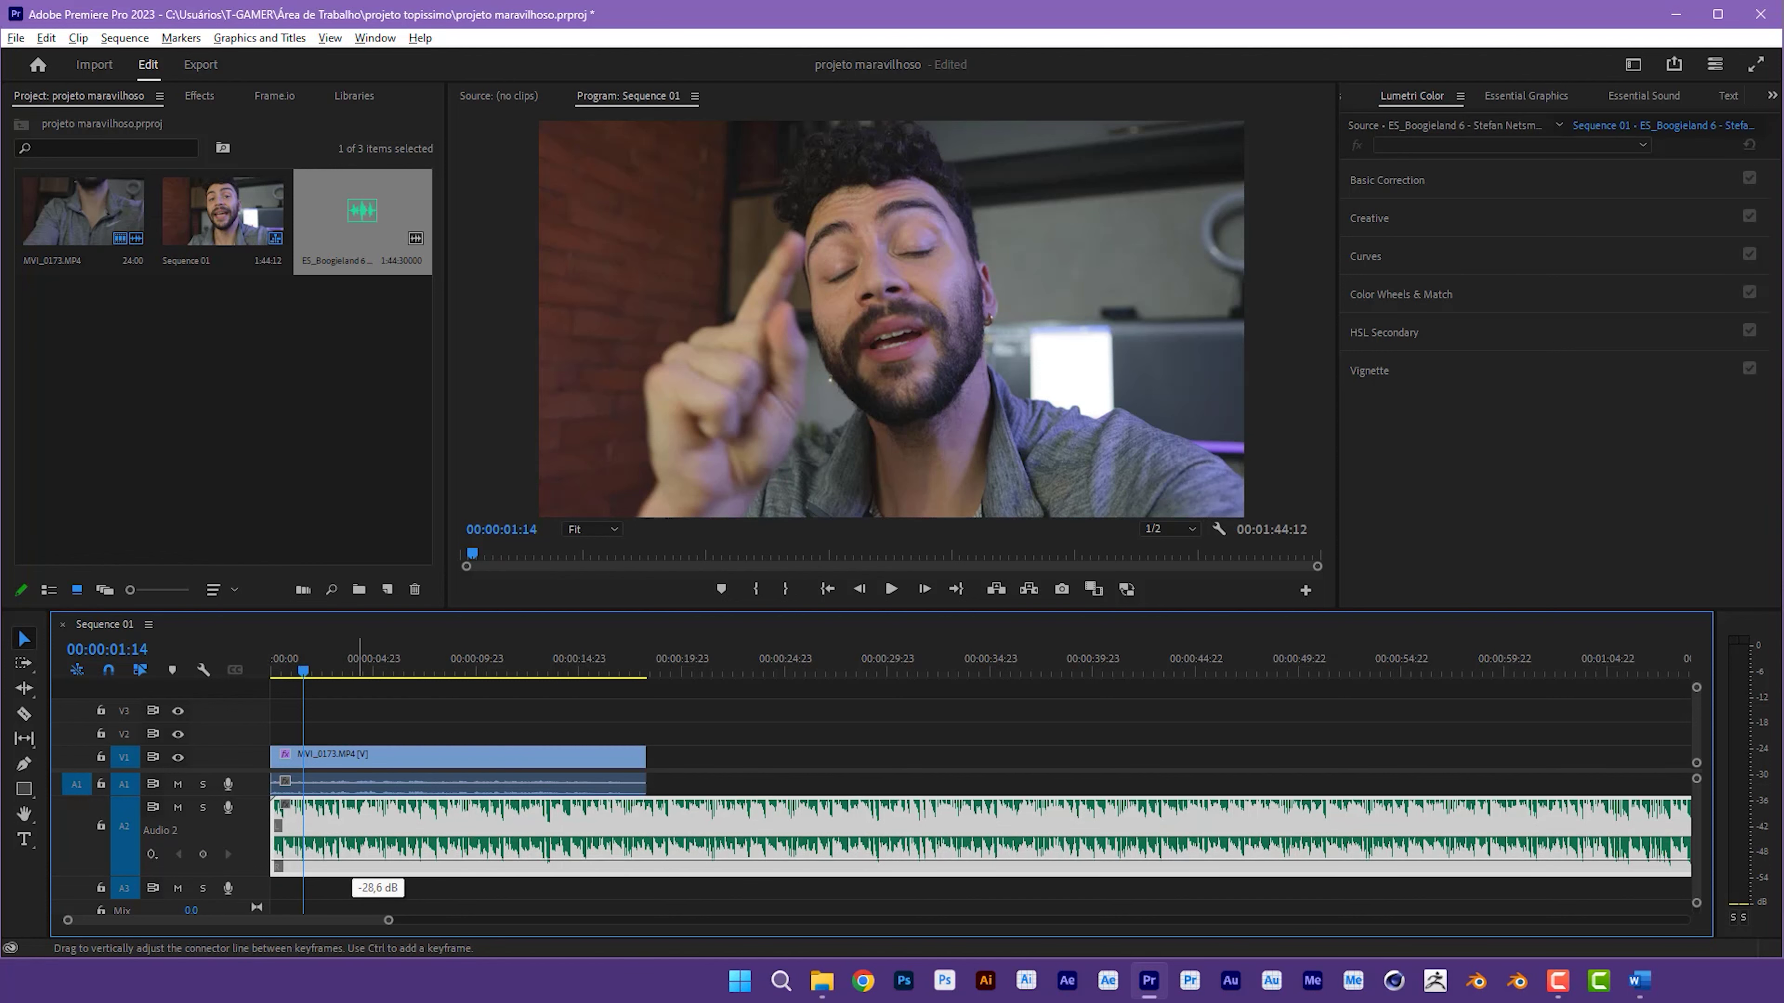
pyautogui.click(413, 710)
pyautogui.press('space')
pyautogui.press('space')
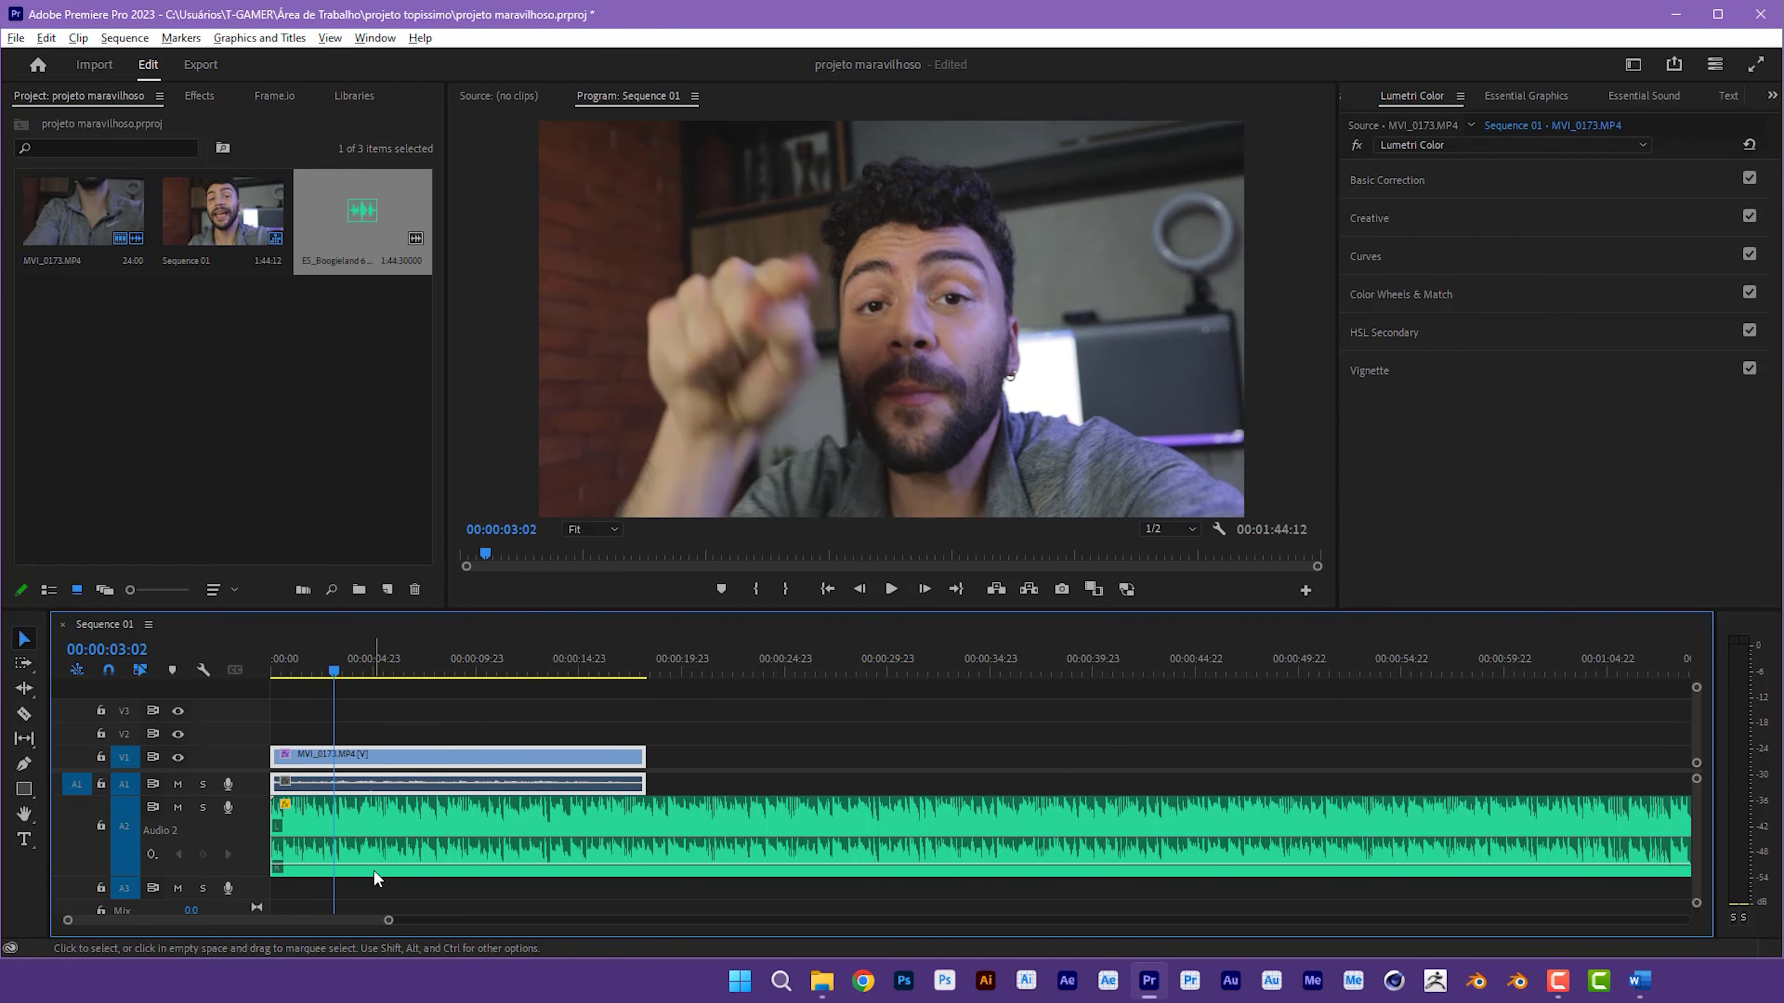
pyautogui.click(374, 870)
pyautogui.moveTo(379, 867); pyautogui.dragTo(372, 872)
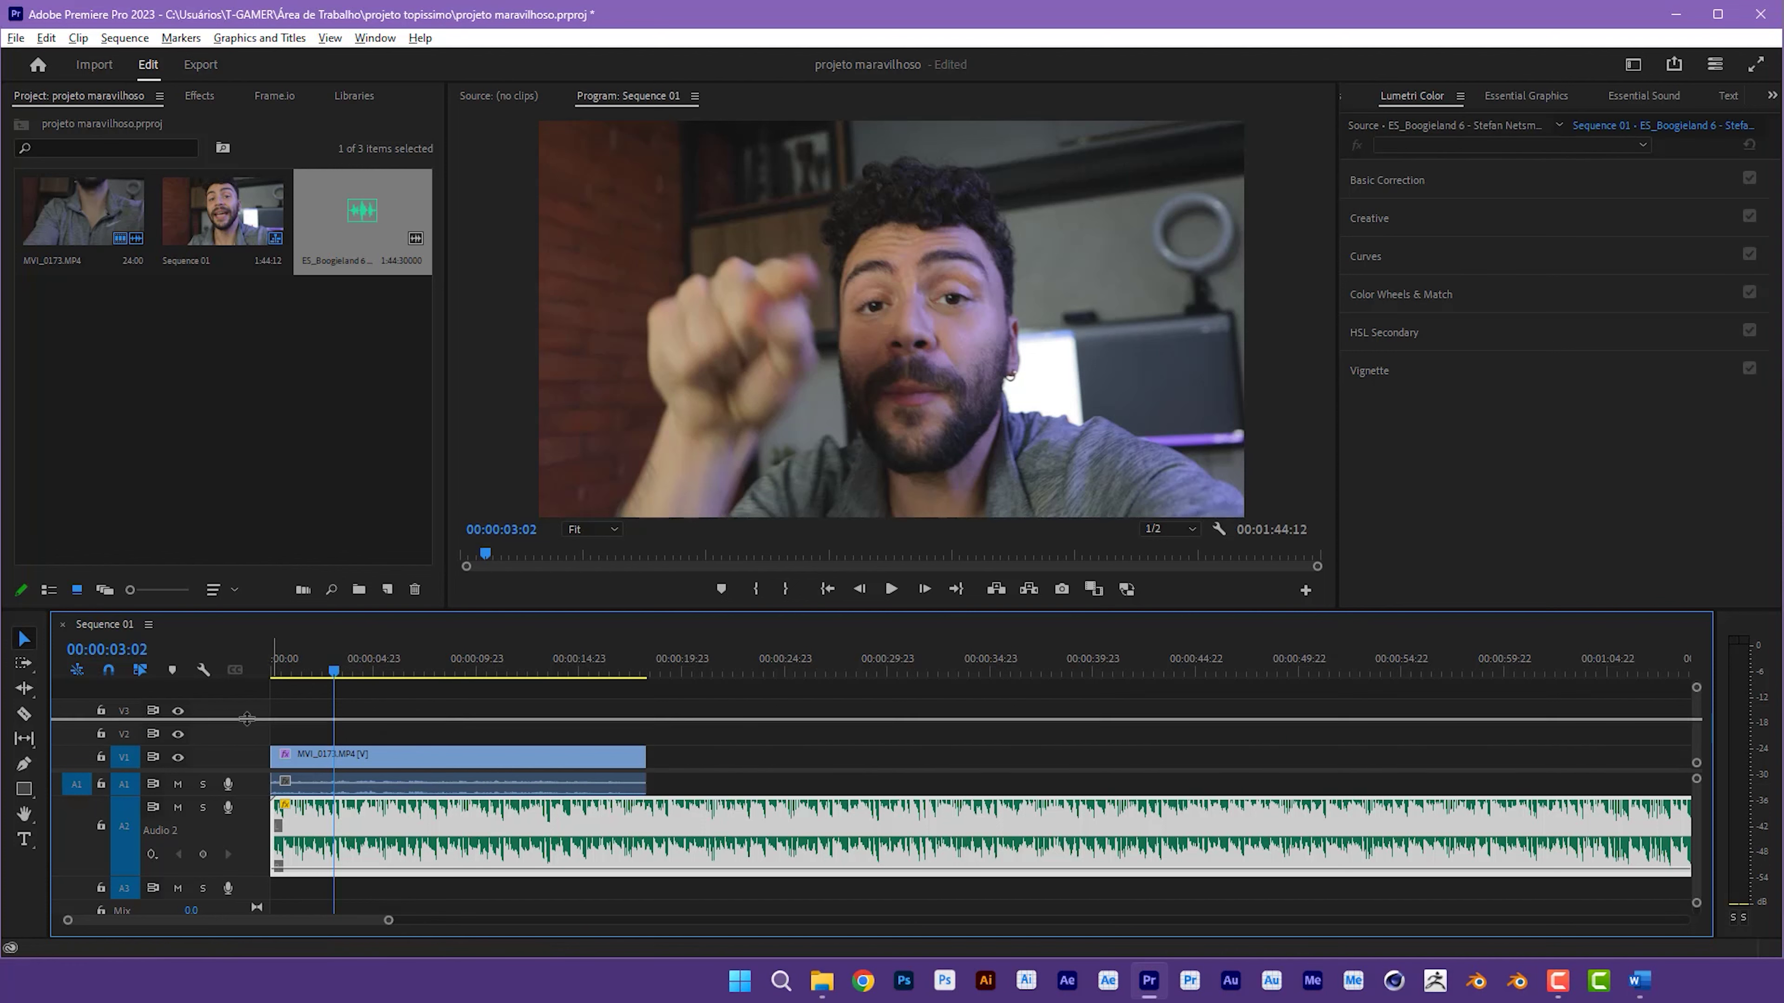
pyautogui.scroll(-2, 317, 752)
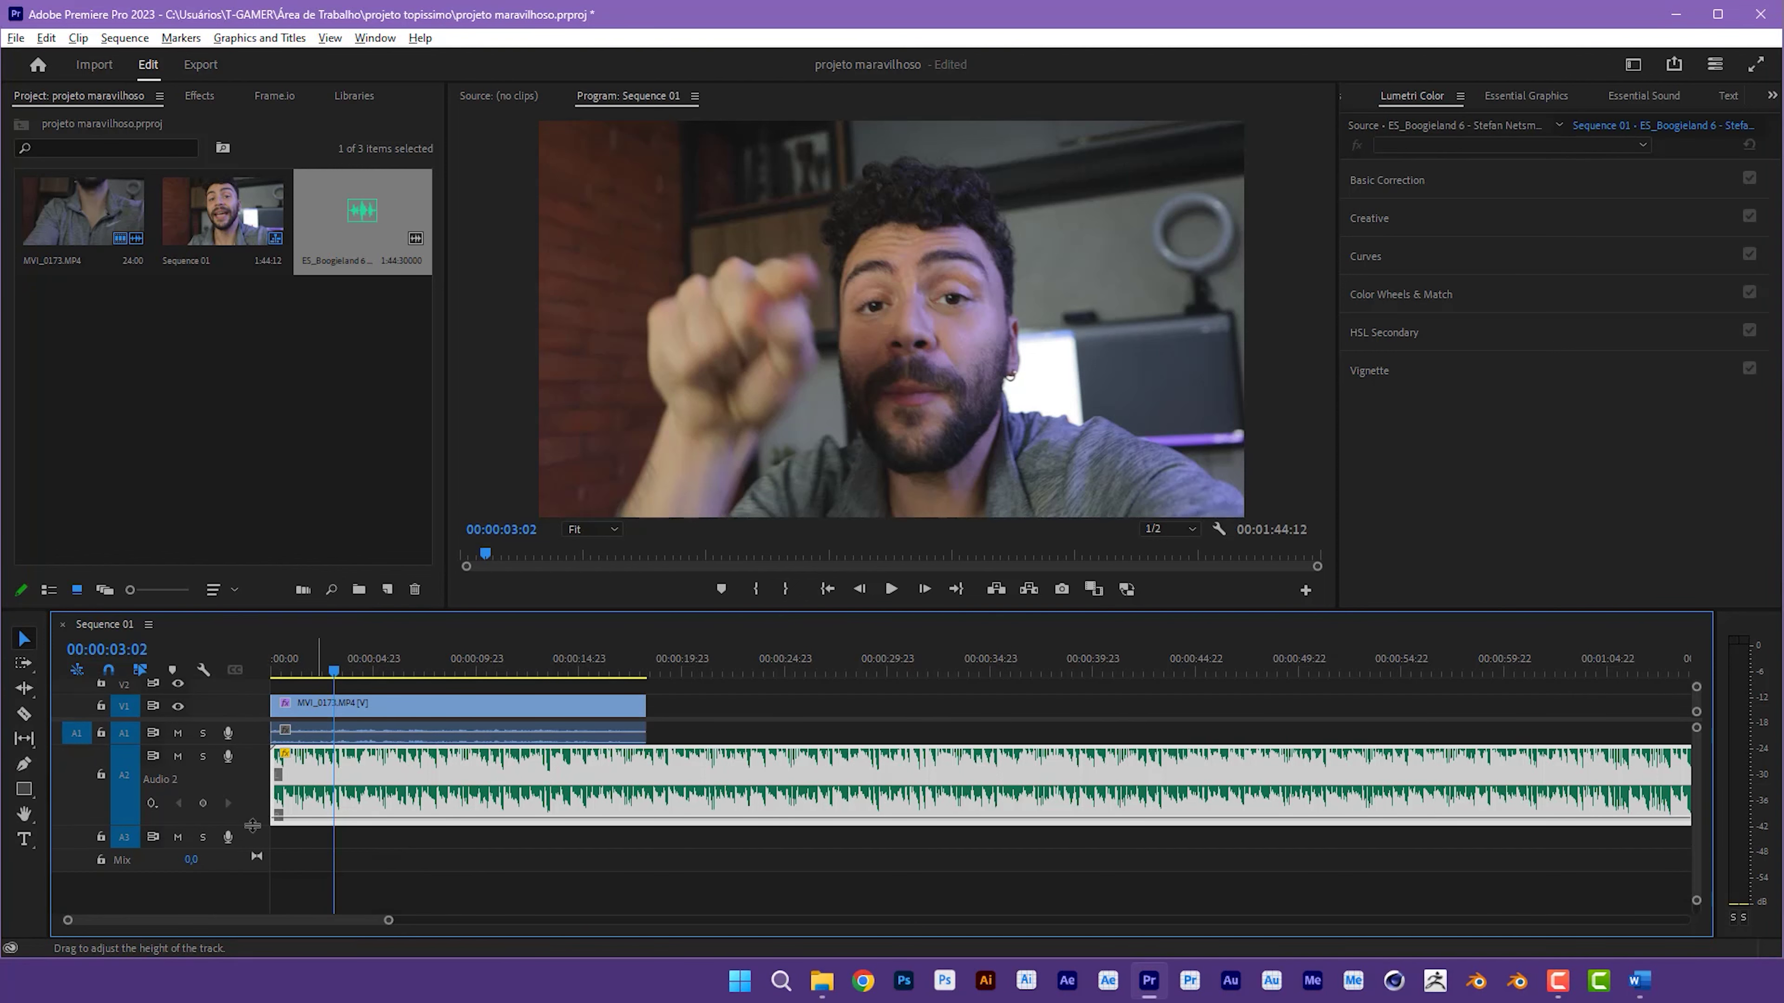
pyautogui.moveTo(256, 855)
pyautogui.mouseDown()
pyautogui.moveTo(256, 882)
pyautogui.moveTo(315, 854)
pyautogui.mouseUp()
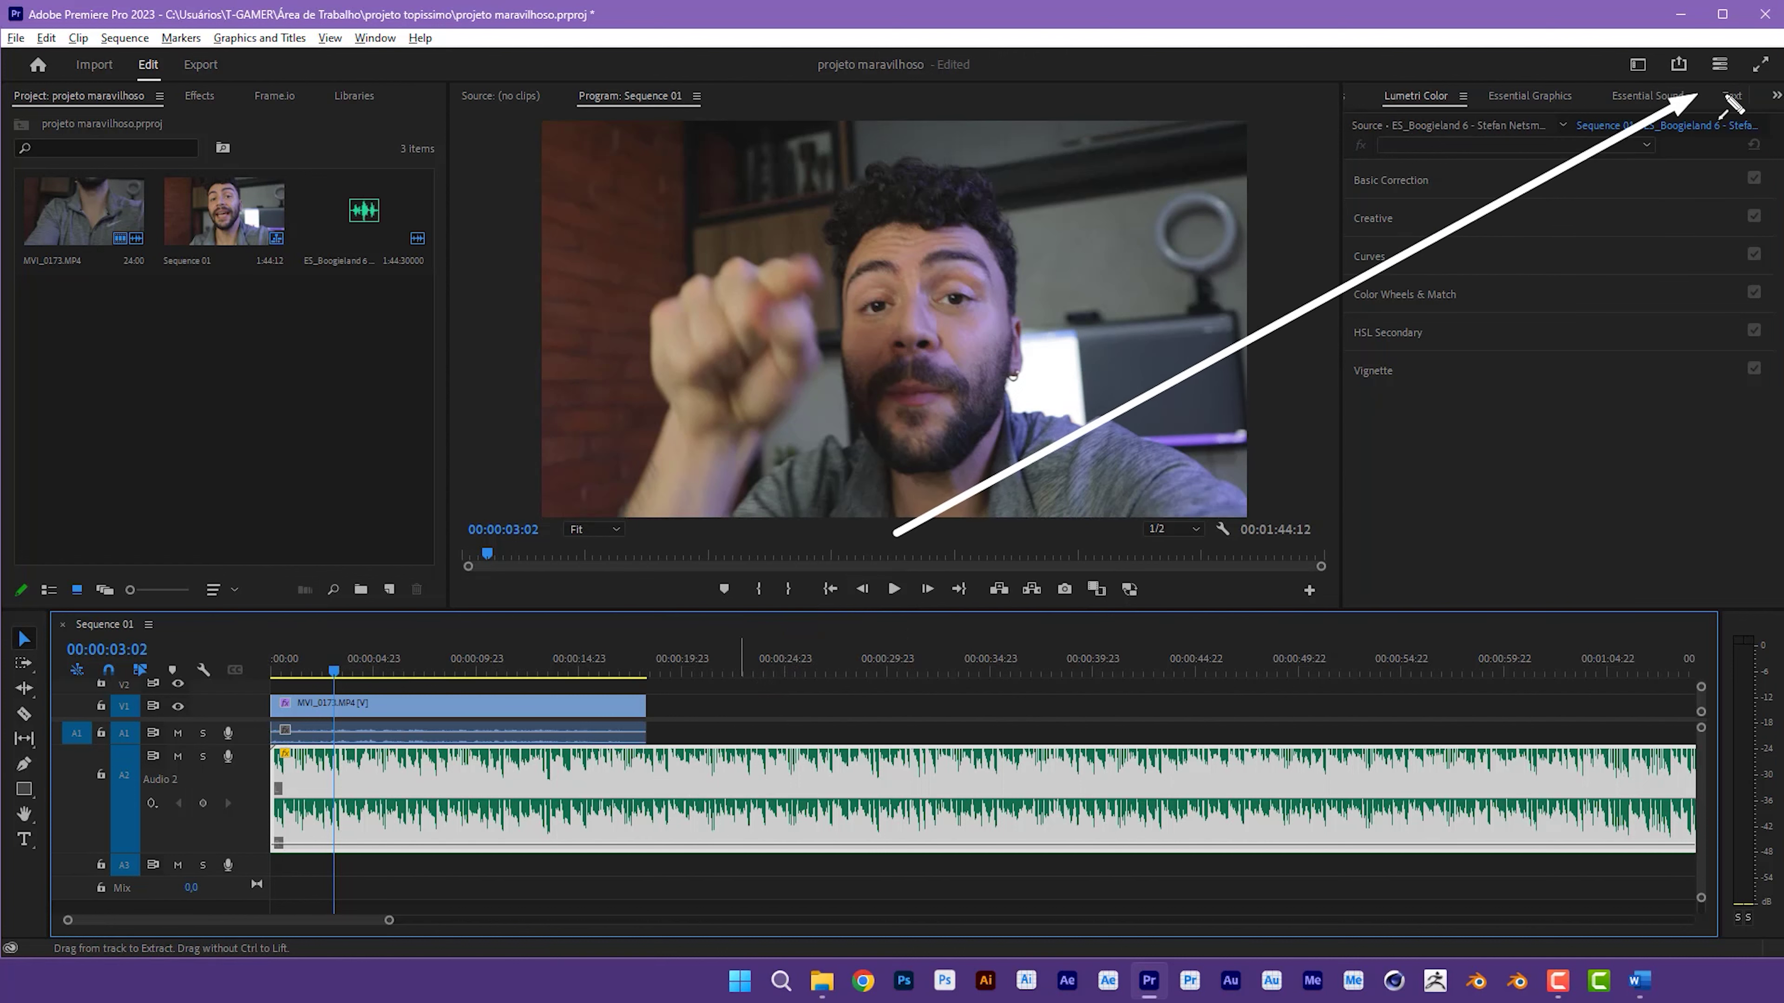
pyautogui.click(1774, 99)
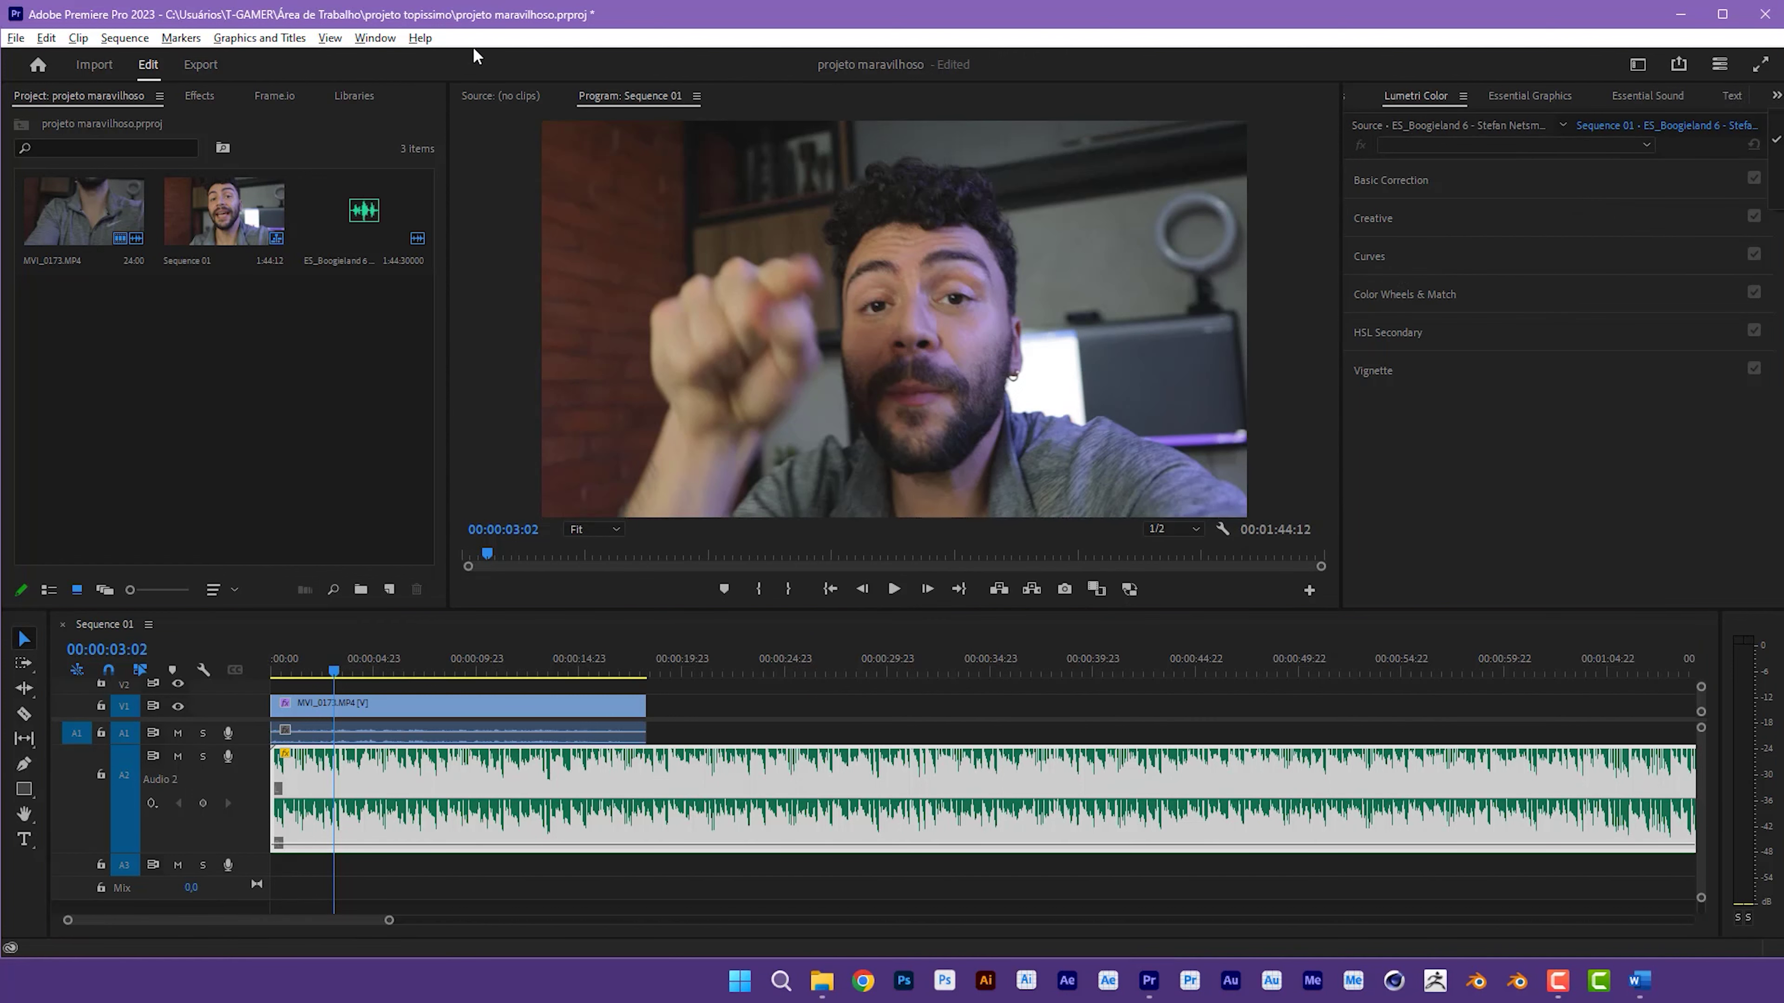
# Step: Show the Effect Controls panel with the clip's Volume settings expanded and preview playback
pyautogui.click(372, 41)
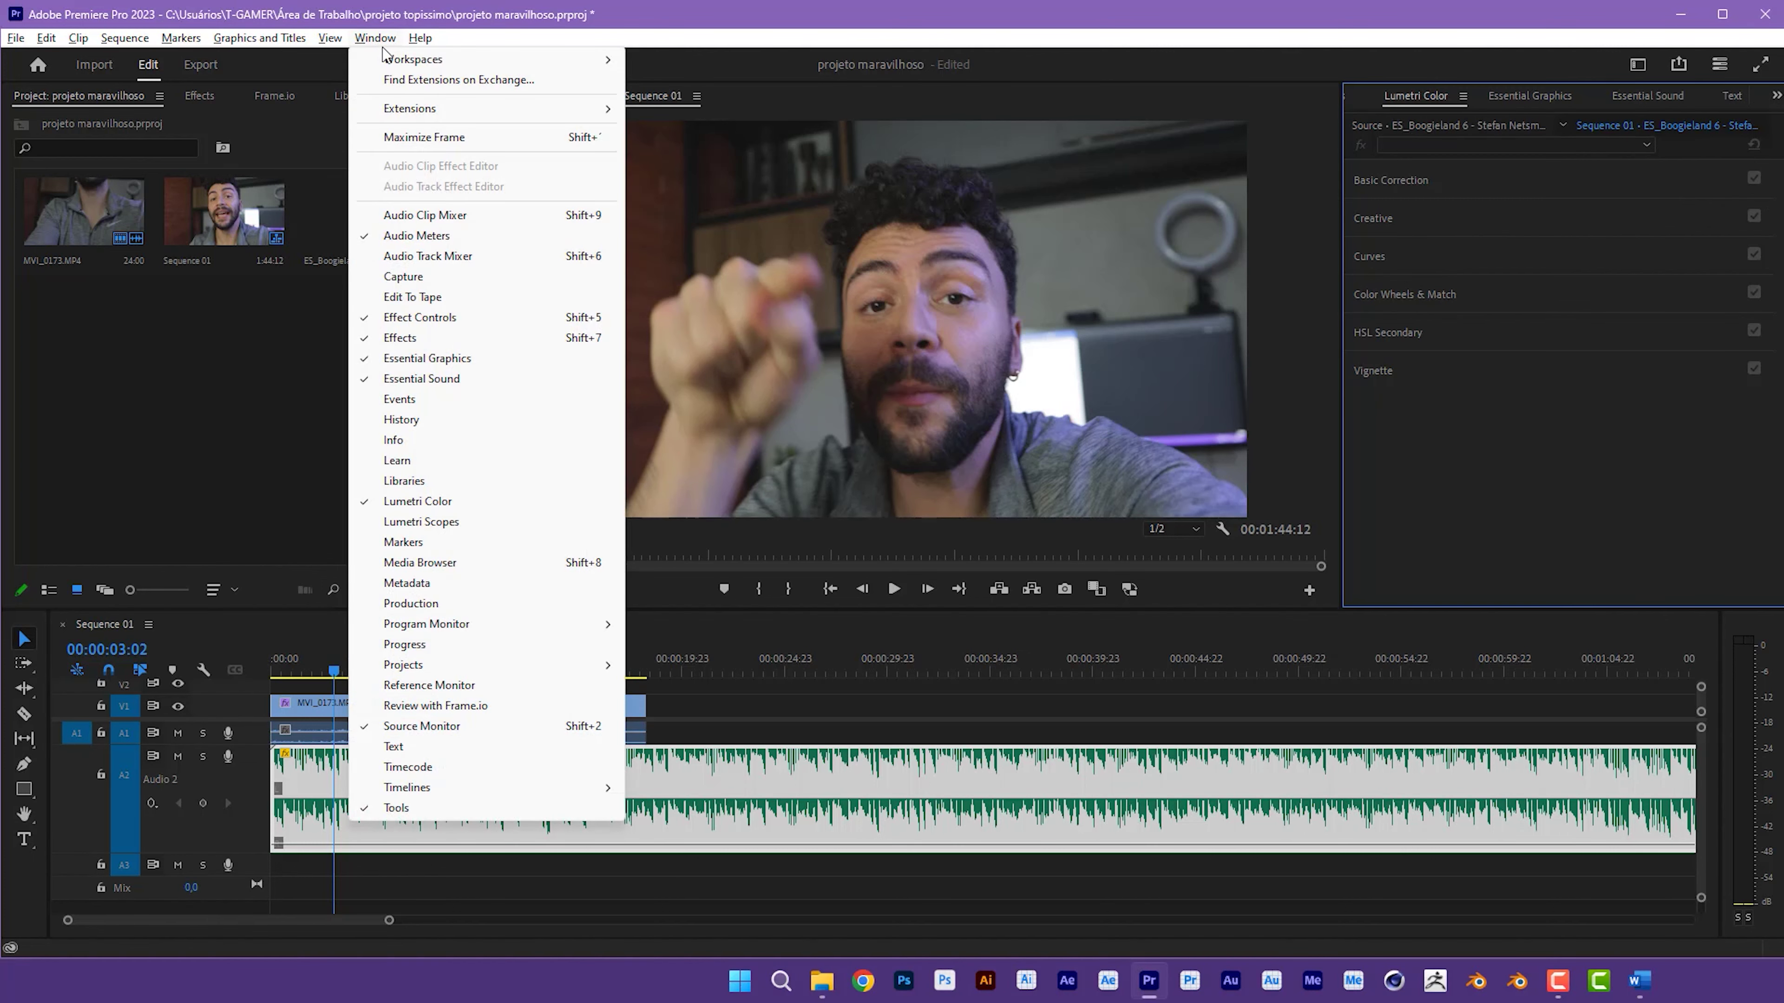
pyautogui.click(421, 317)
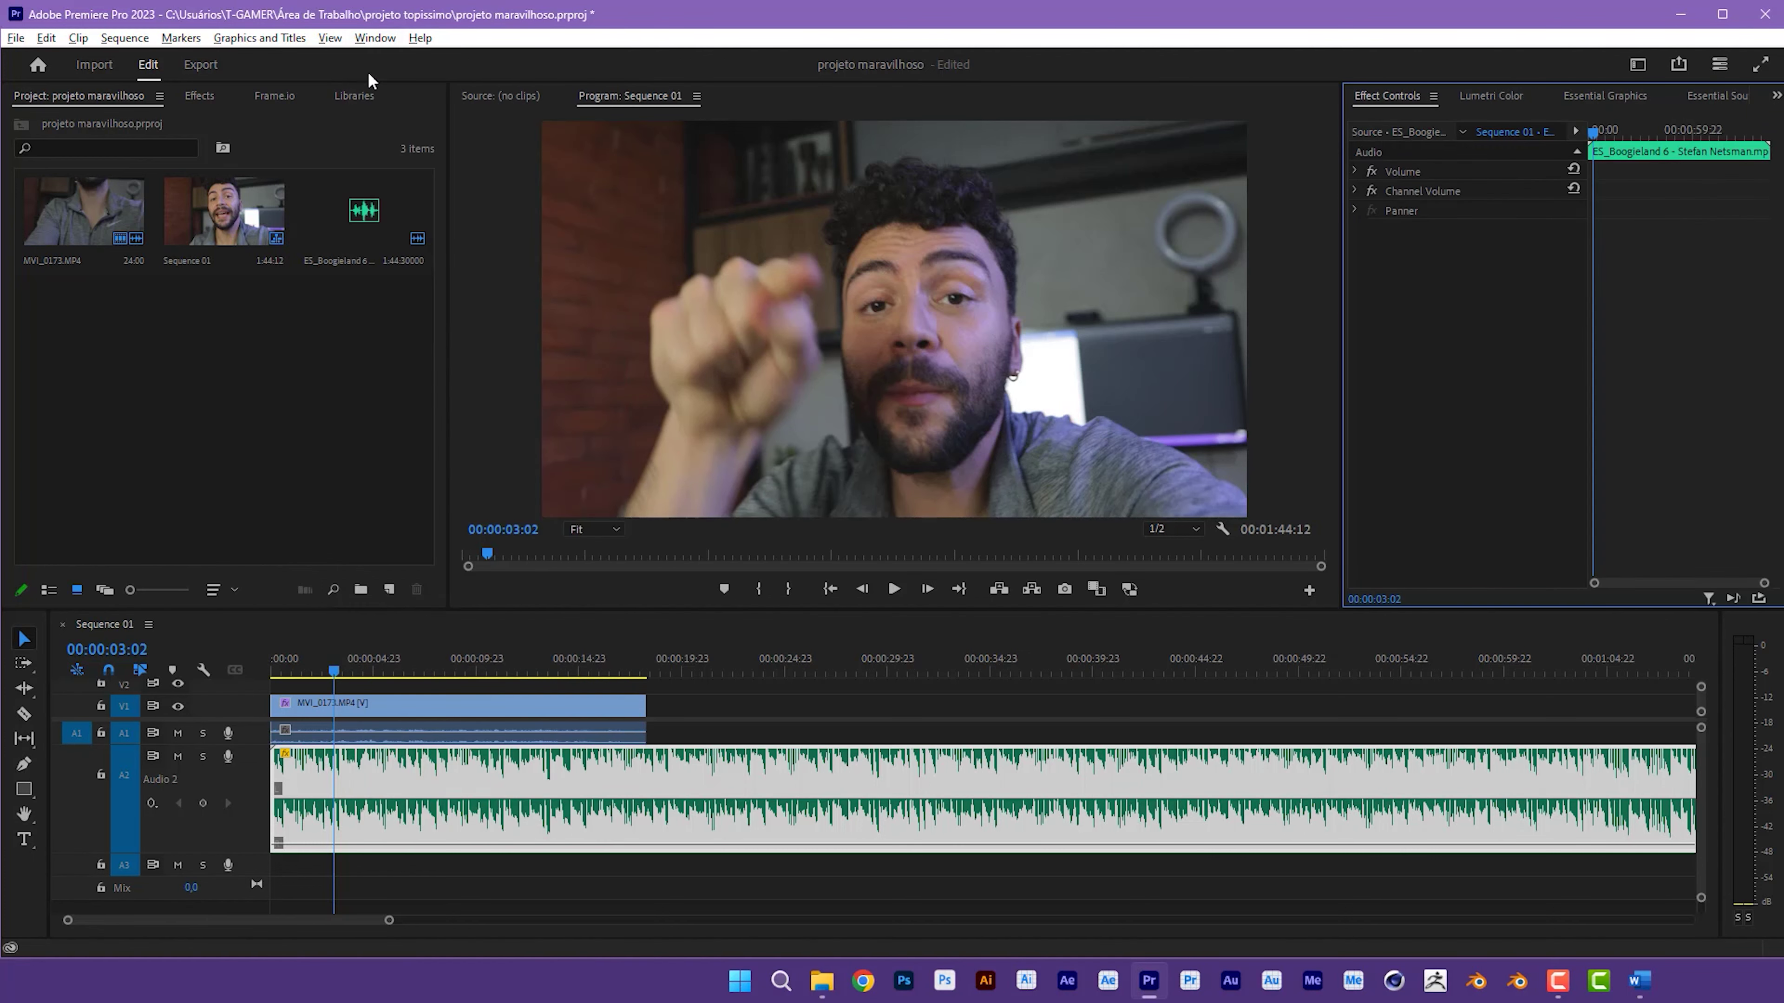
pyautogui.click(1354, 171)
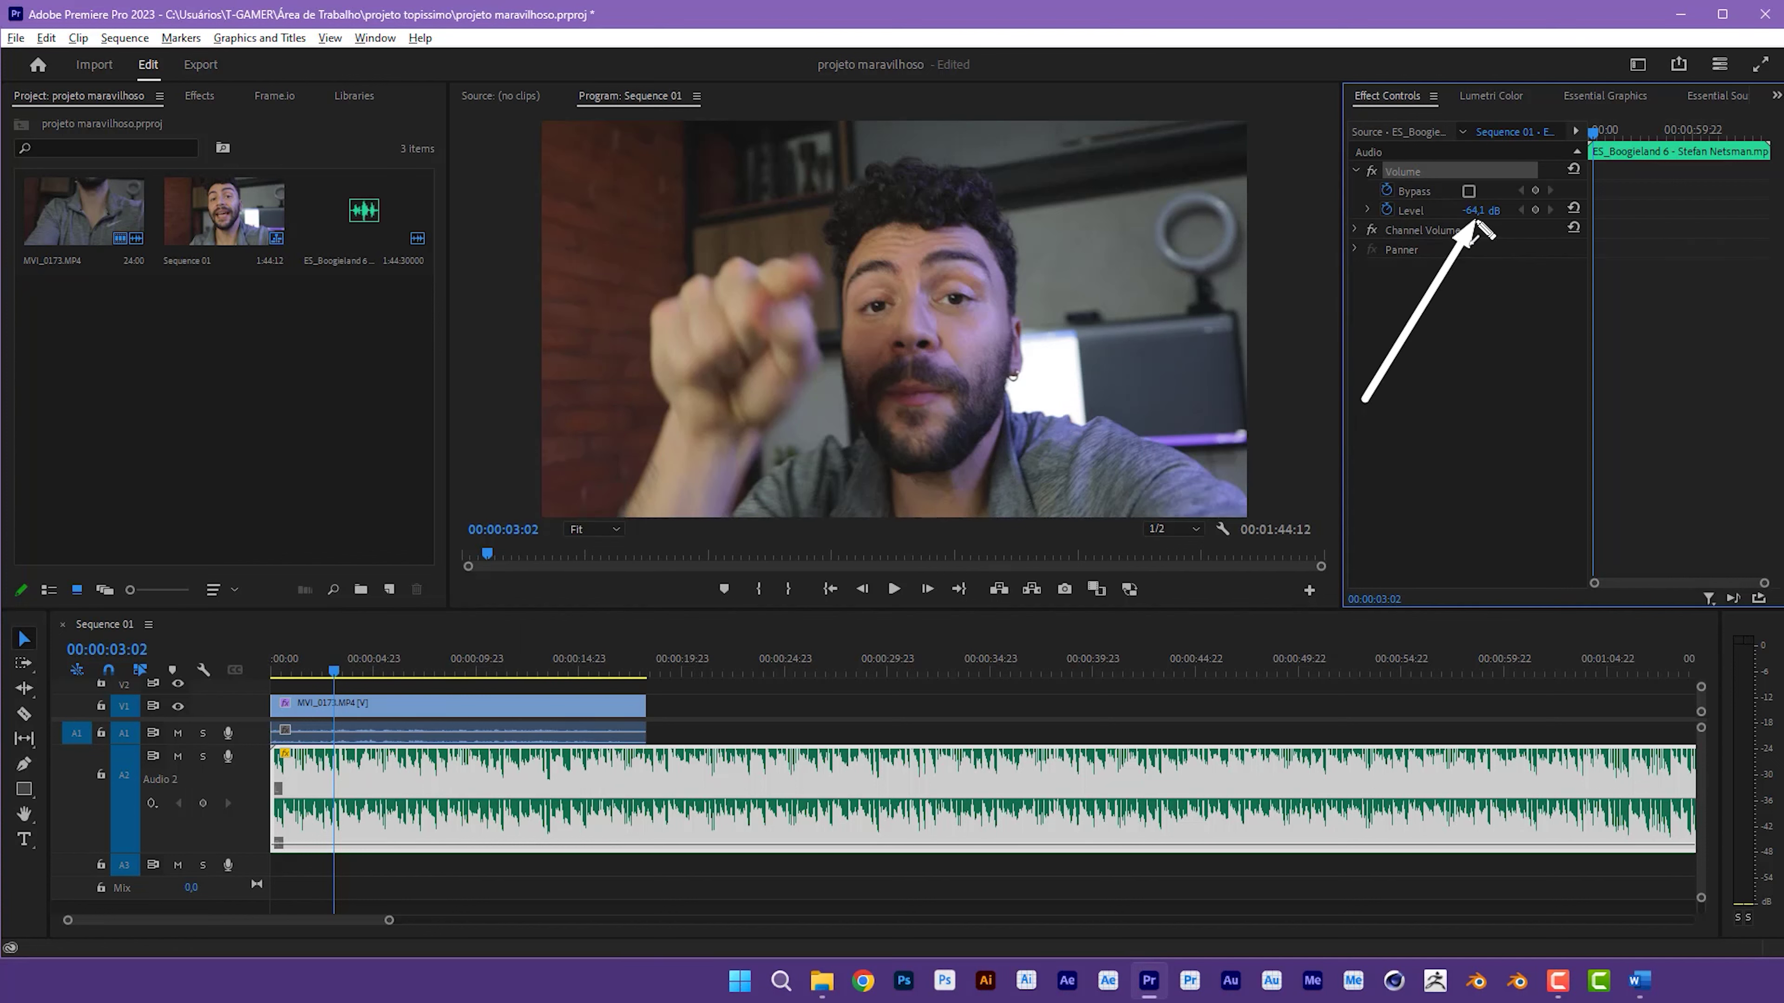
pyautogui.click(1482, 210)
pyautogui.write('-75')
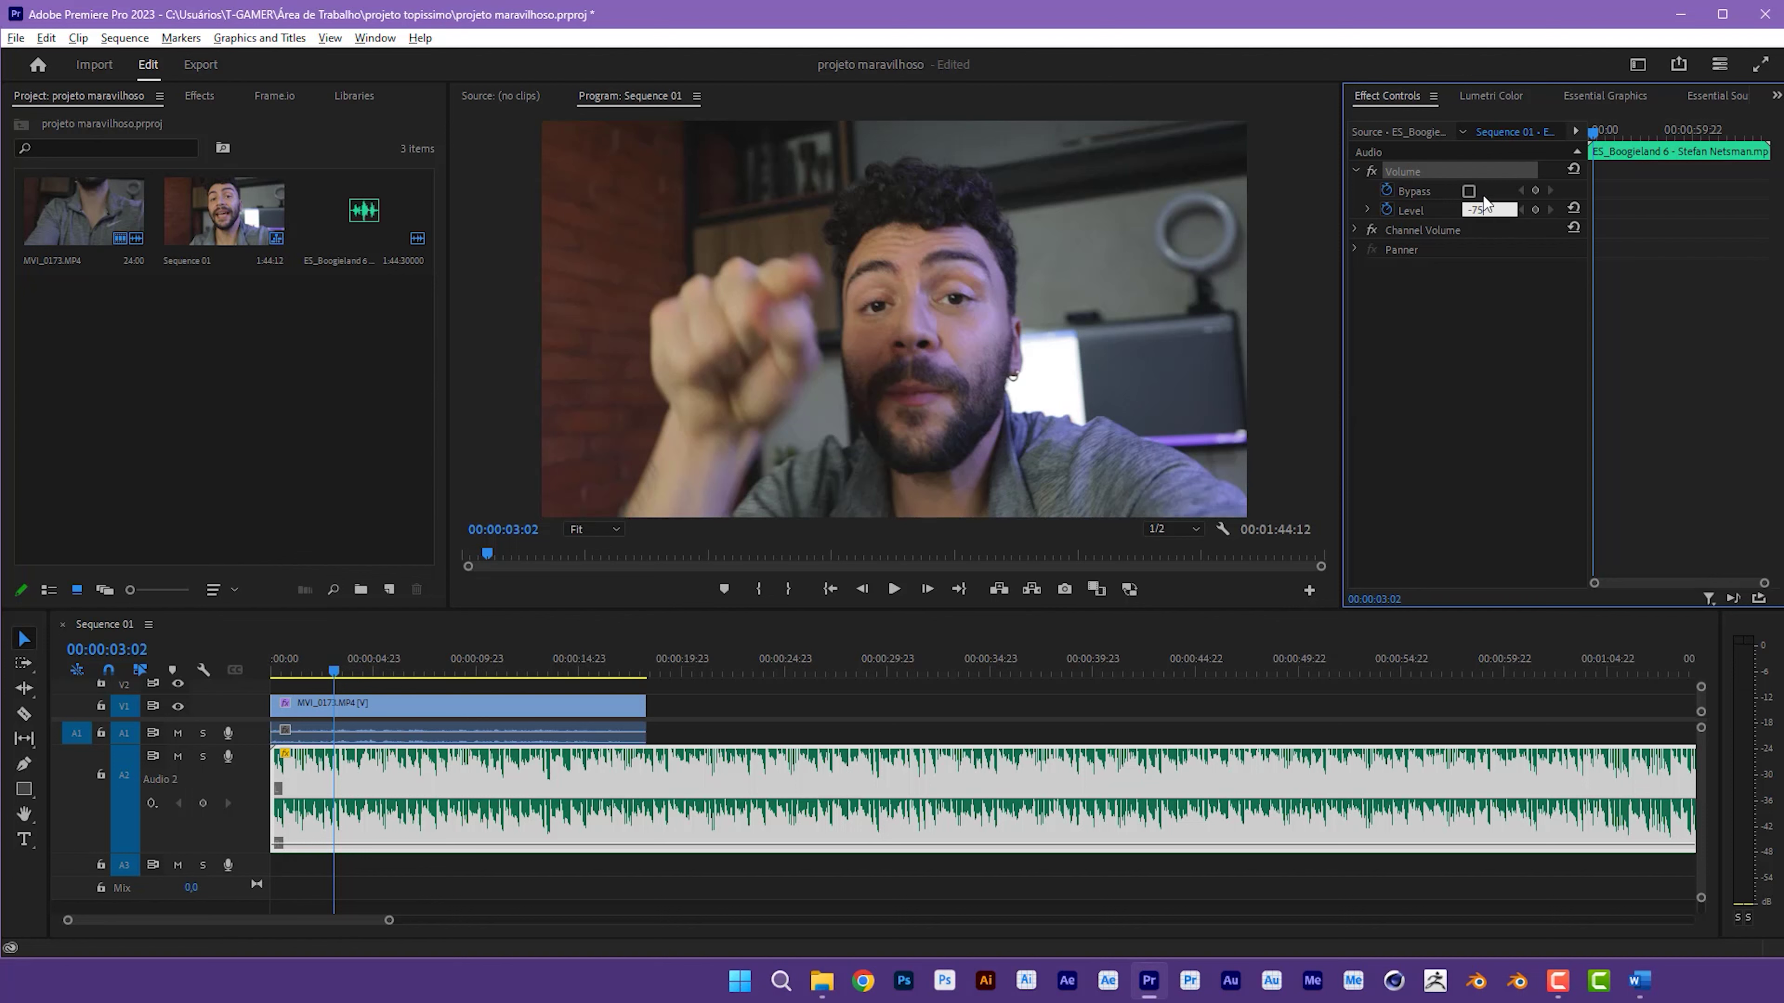
pyautogui.press('Return')
pyautogui.click(617, 703)
pyautogui.press('Home')
pyautogui.press('space')
pyautogui.click(759, 706)
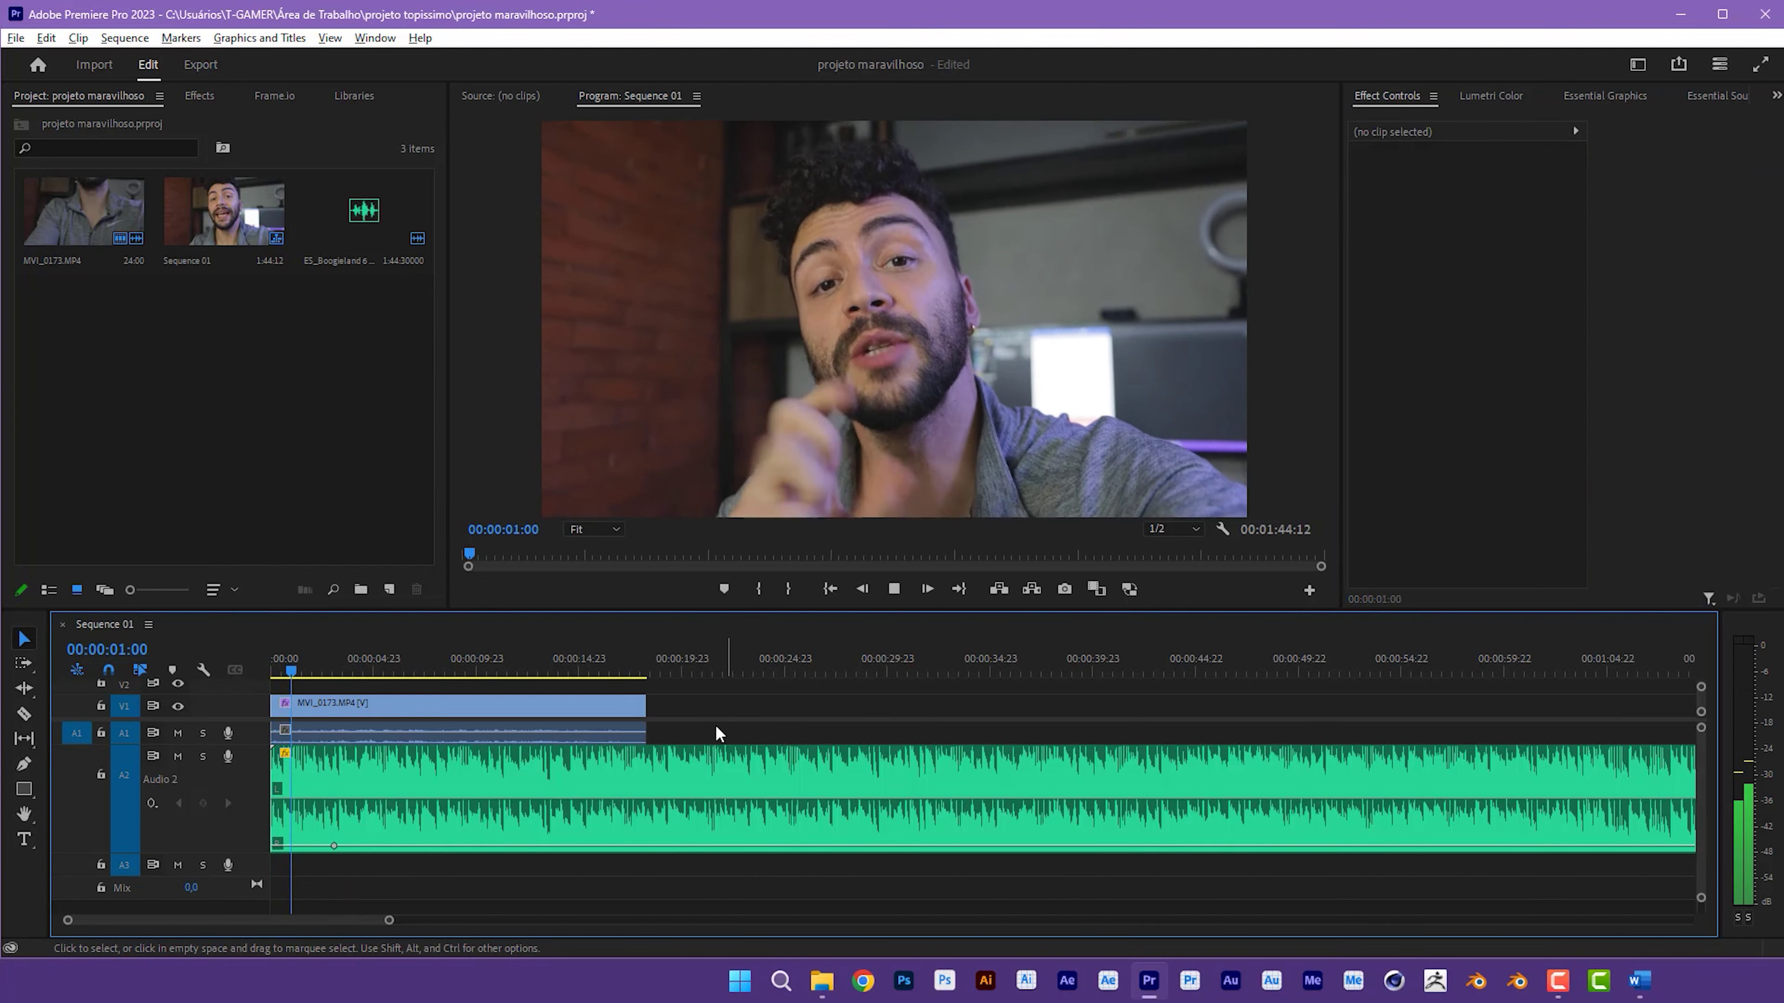
pyautogui.press('space')
# Step: Set the A2 music volume Level to -50 dB and play the sequence to hear the mix
pyautogui.click(708, 762)
pyautogui.click(1485, 210)
pyautogui.write('50')
pyautogui.press('Return')
pyautogui.press('space')
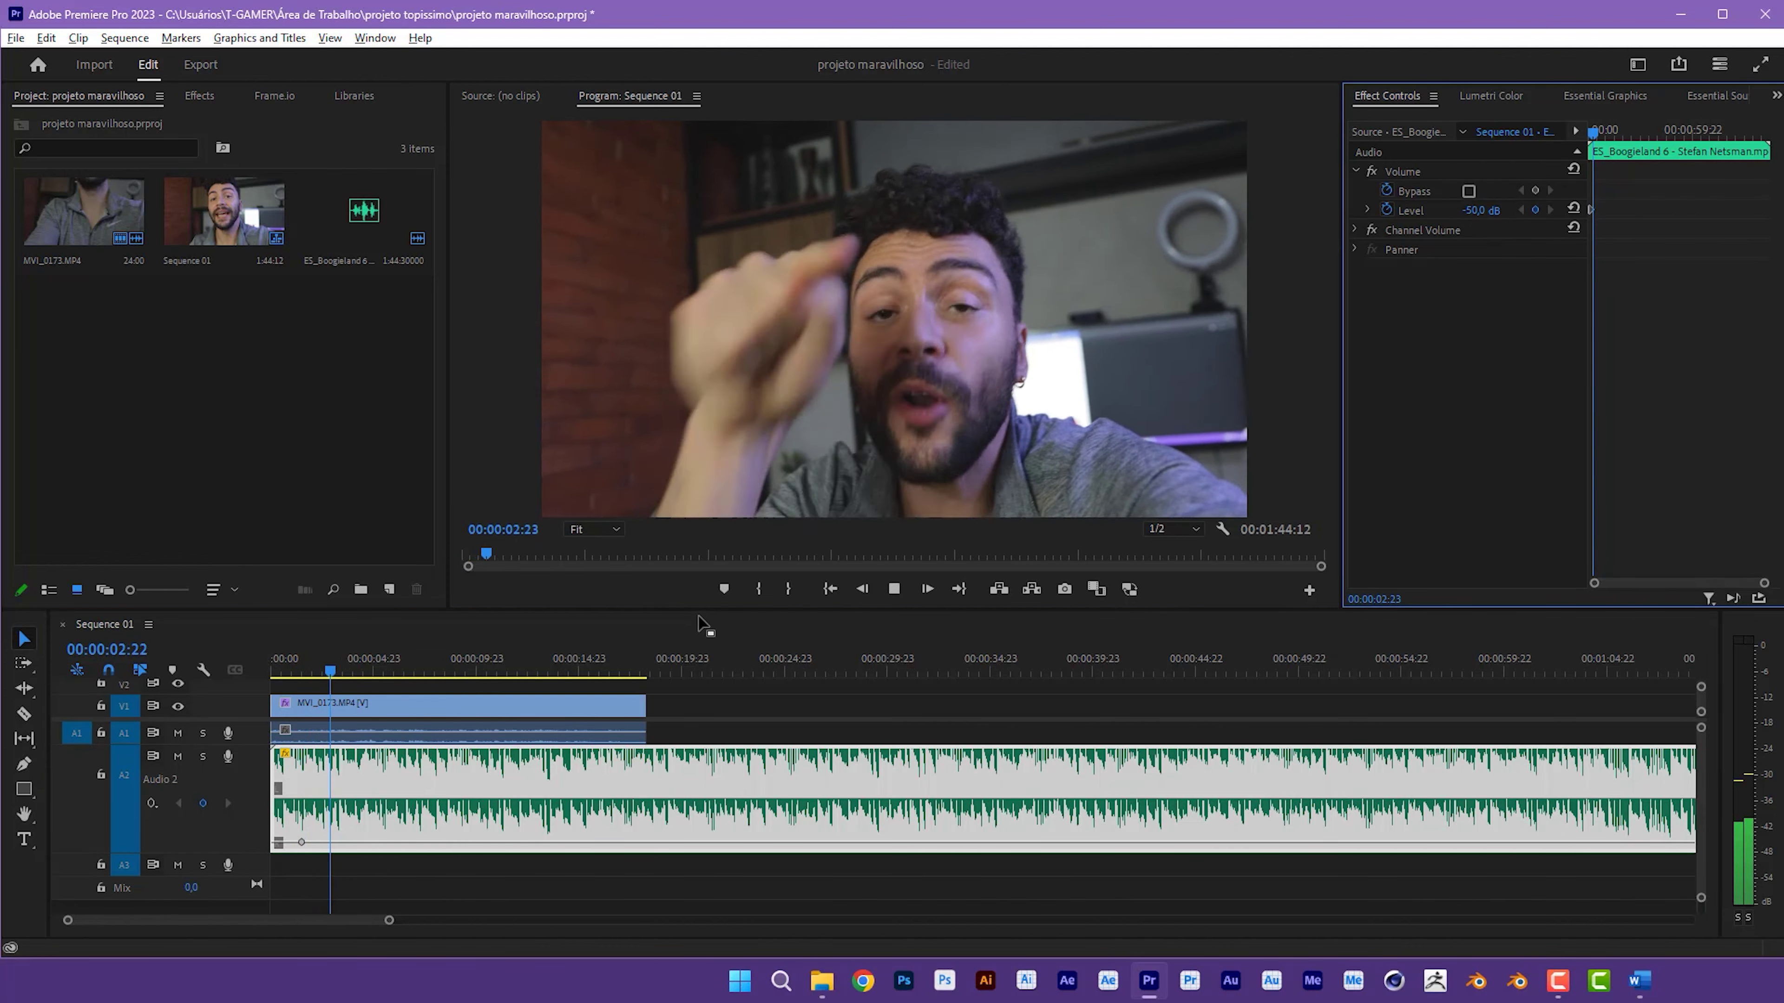
pyautogui.press('space')
pyautogui.click(705, 708)
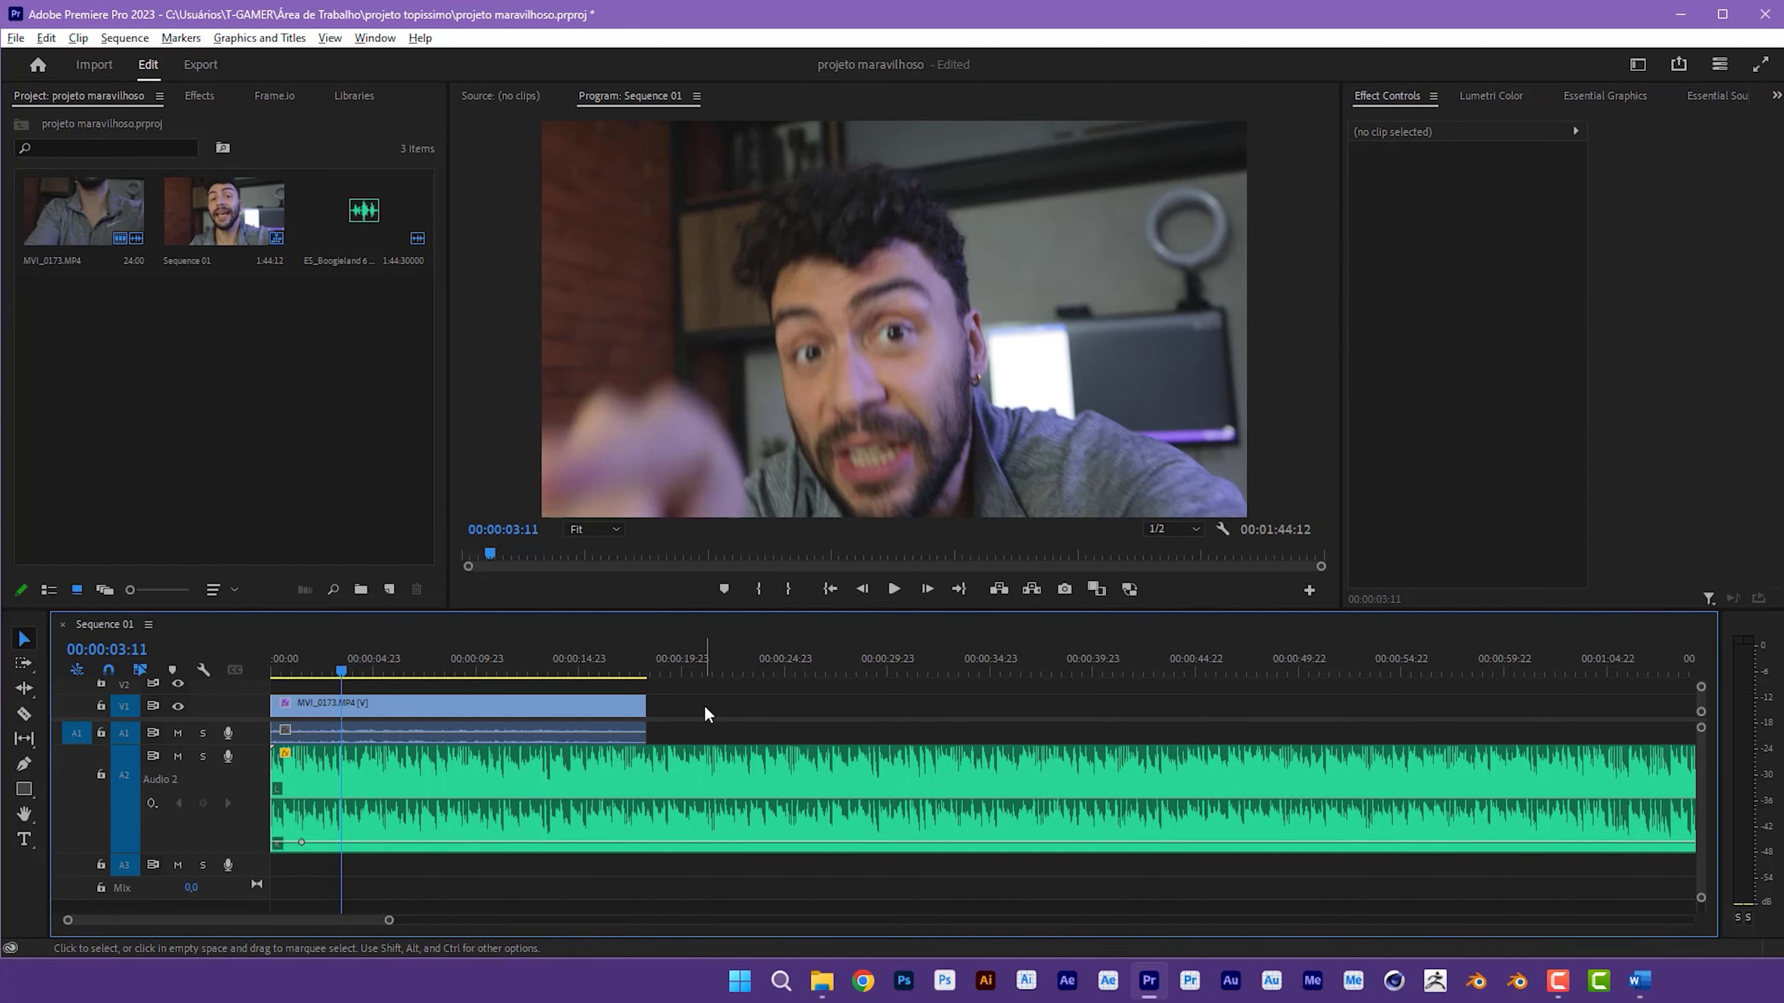
pyautogui.press('space')
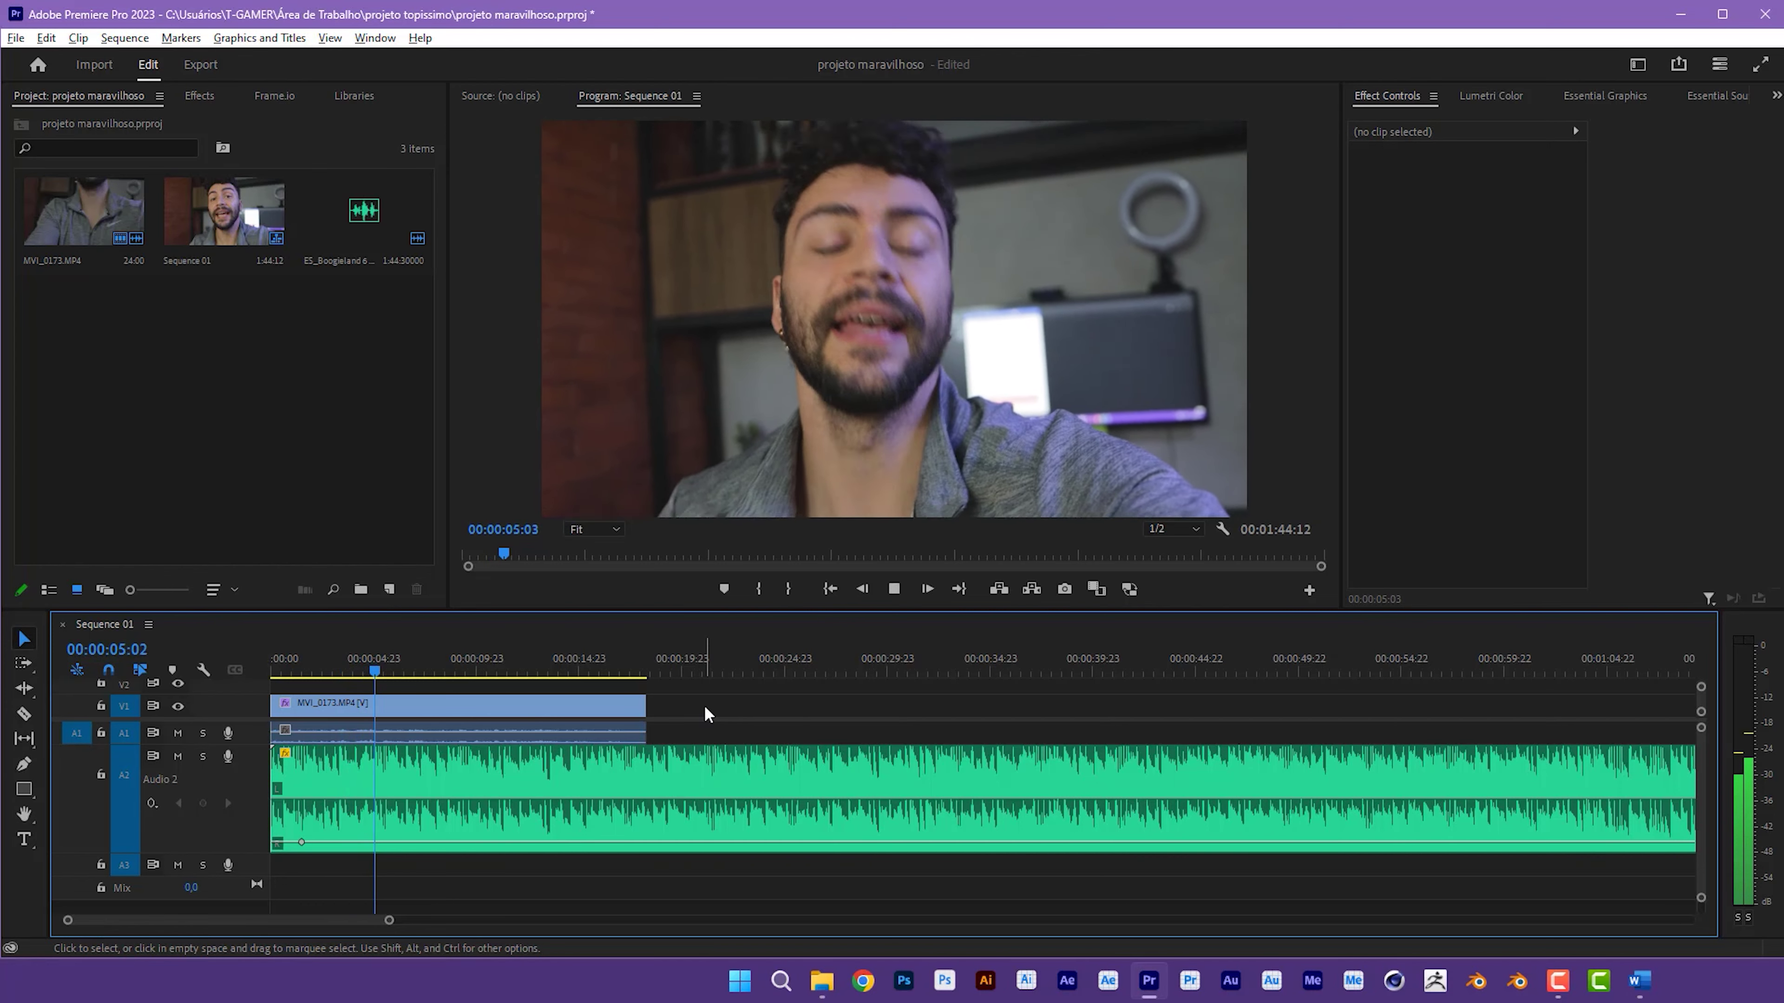
pyautogui.press('space')
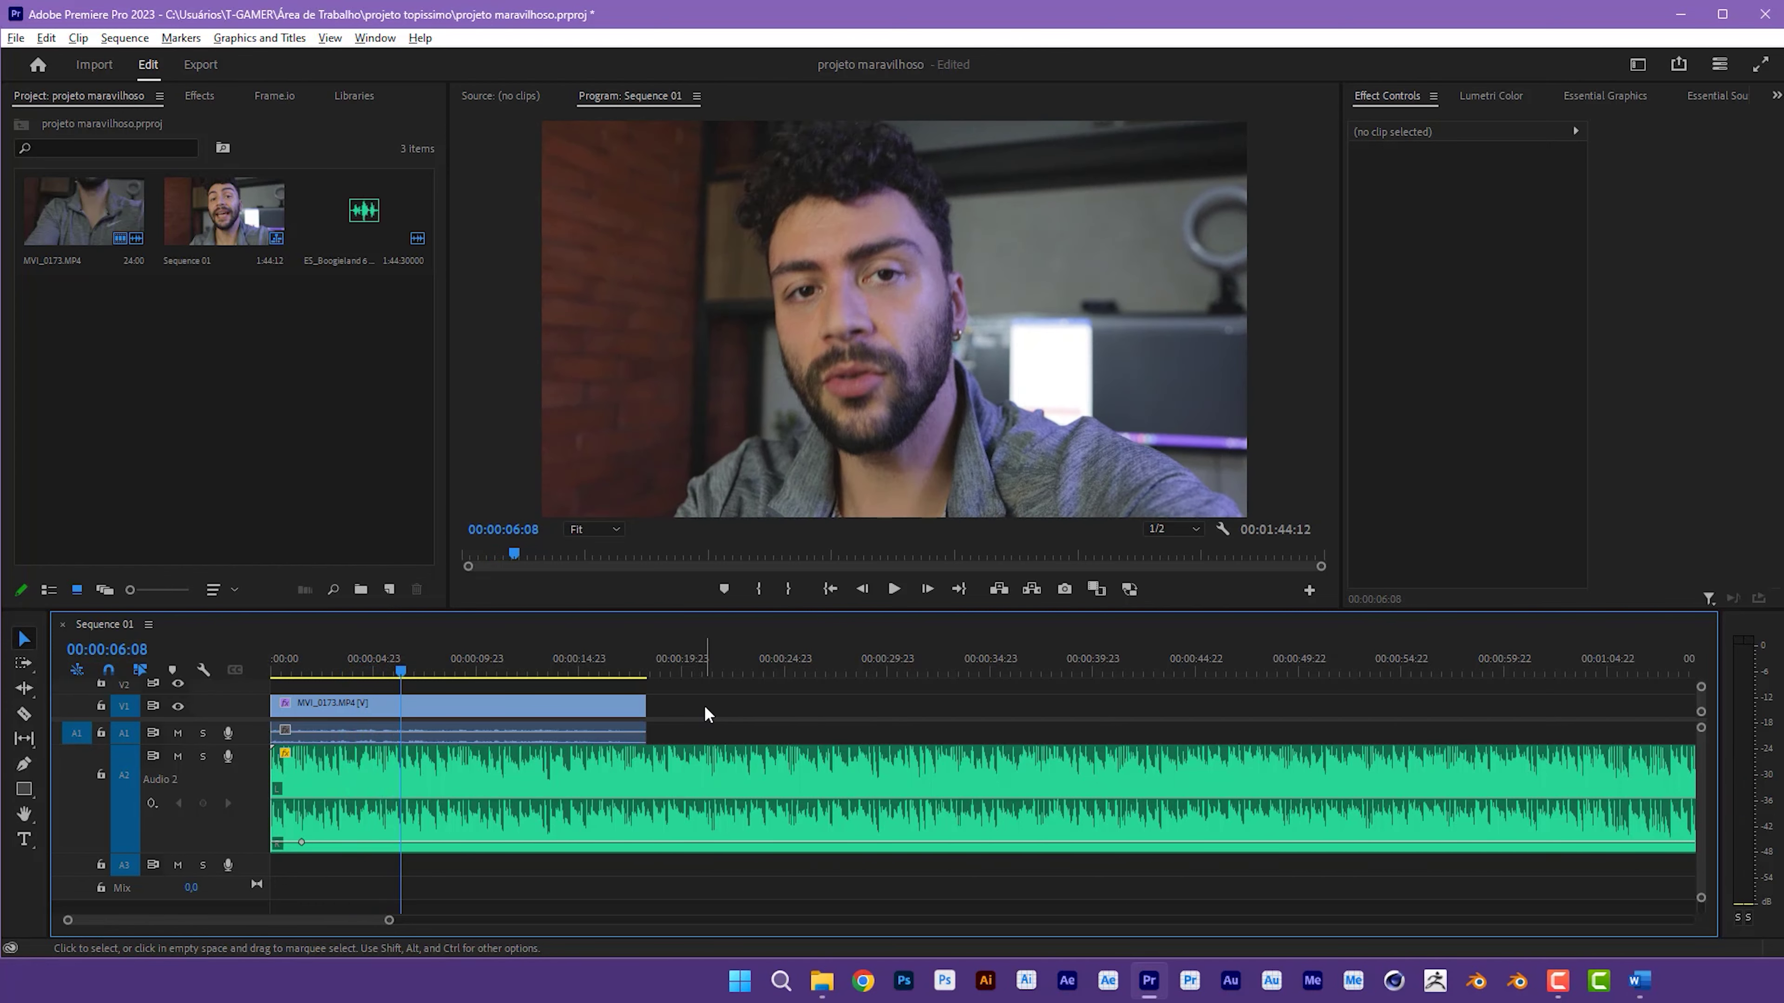
pyautogui.click(623, 658)
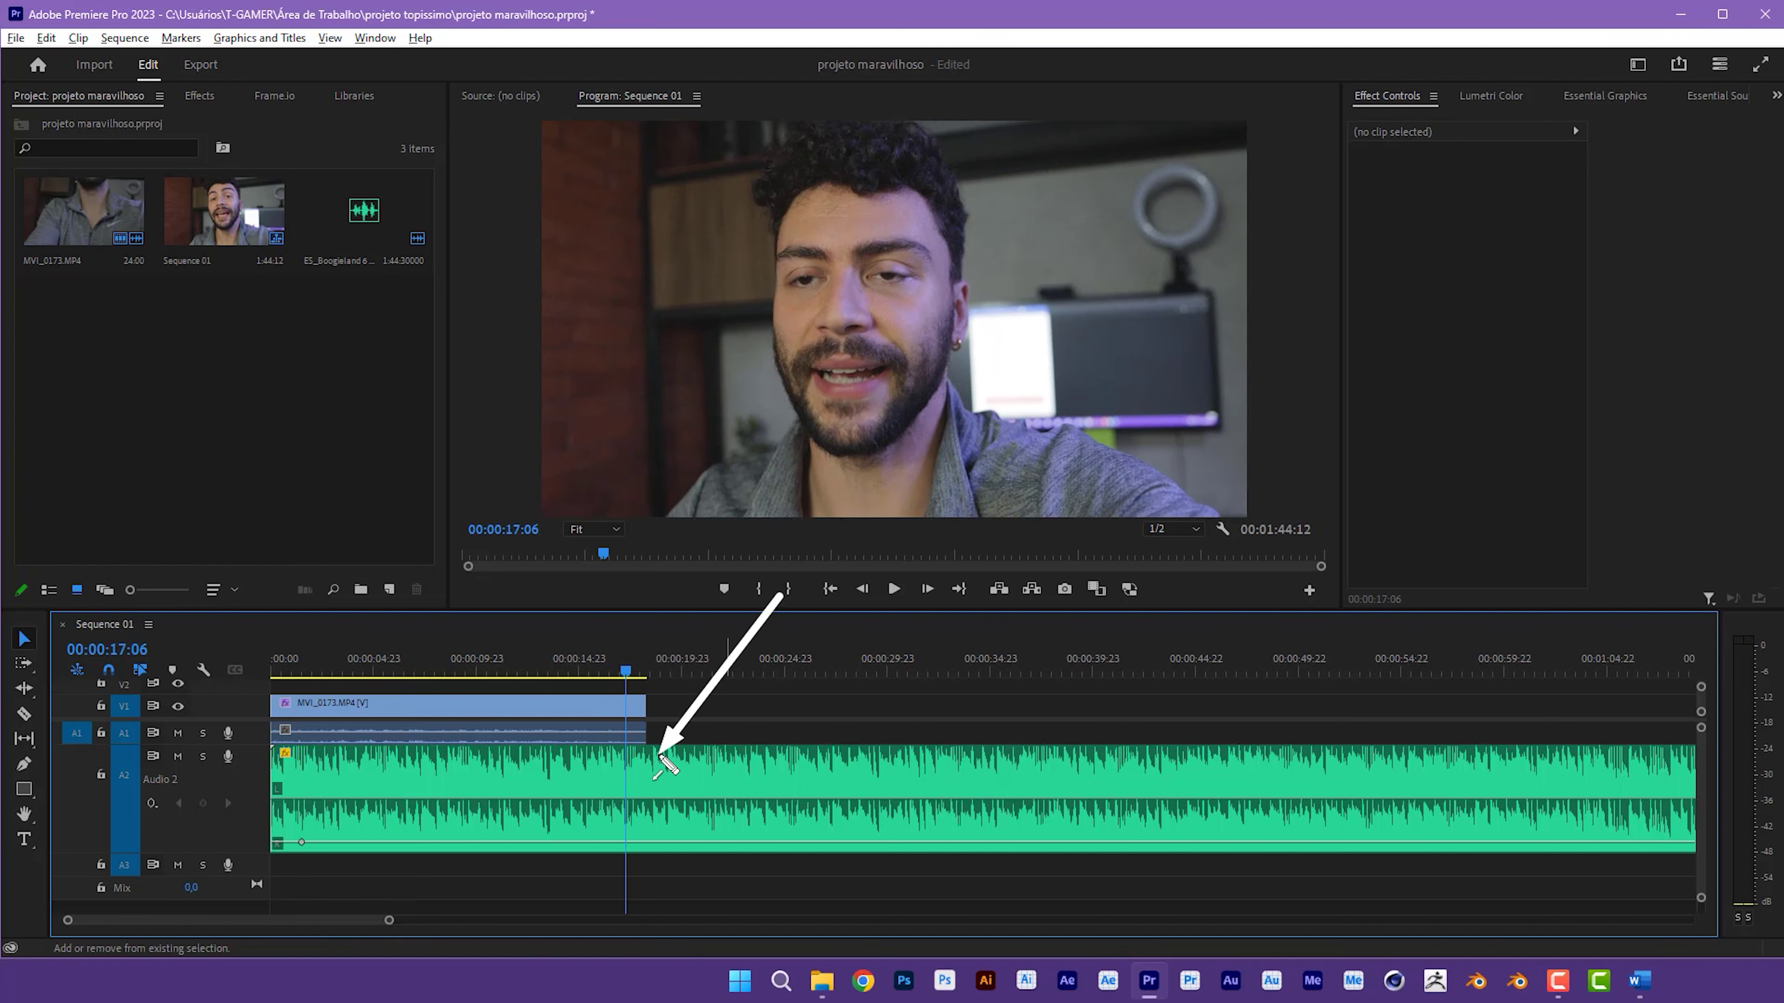
# Step: Split the music at 00:00:18:07, where the video ends, and delete the tail
pyautogui.click(637, 671)
pyautogui.moveTo(652, 669); pyautogui.dragTo(738, 677)
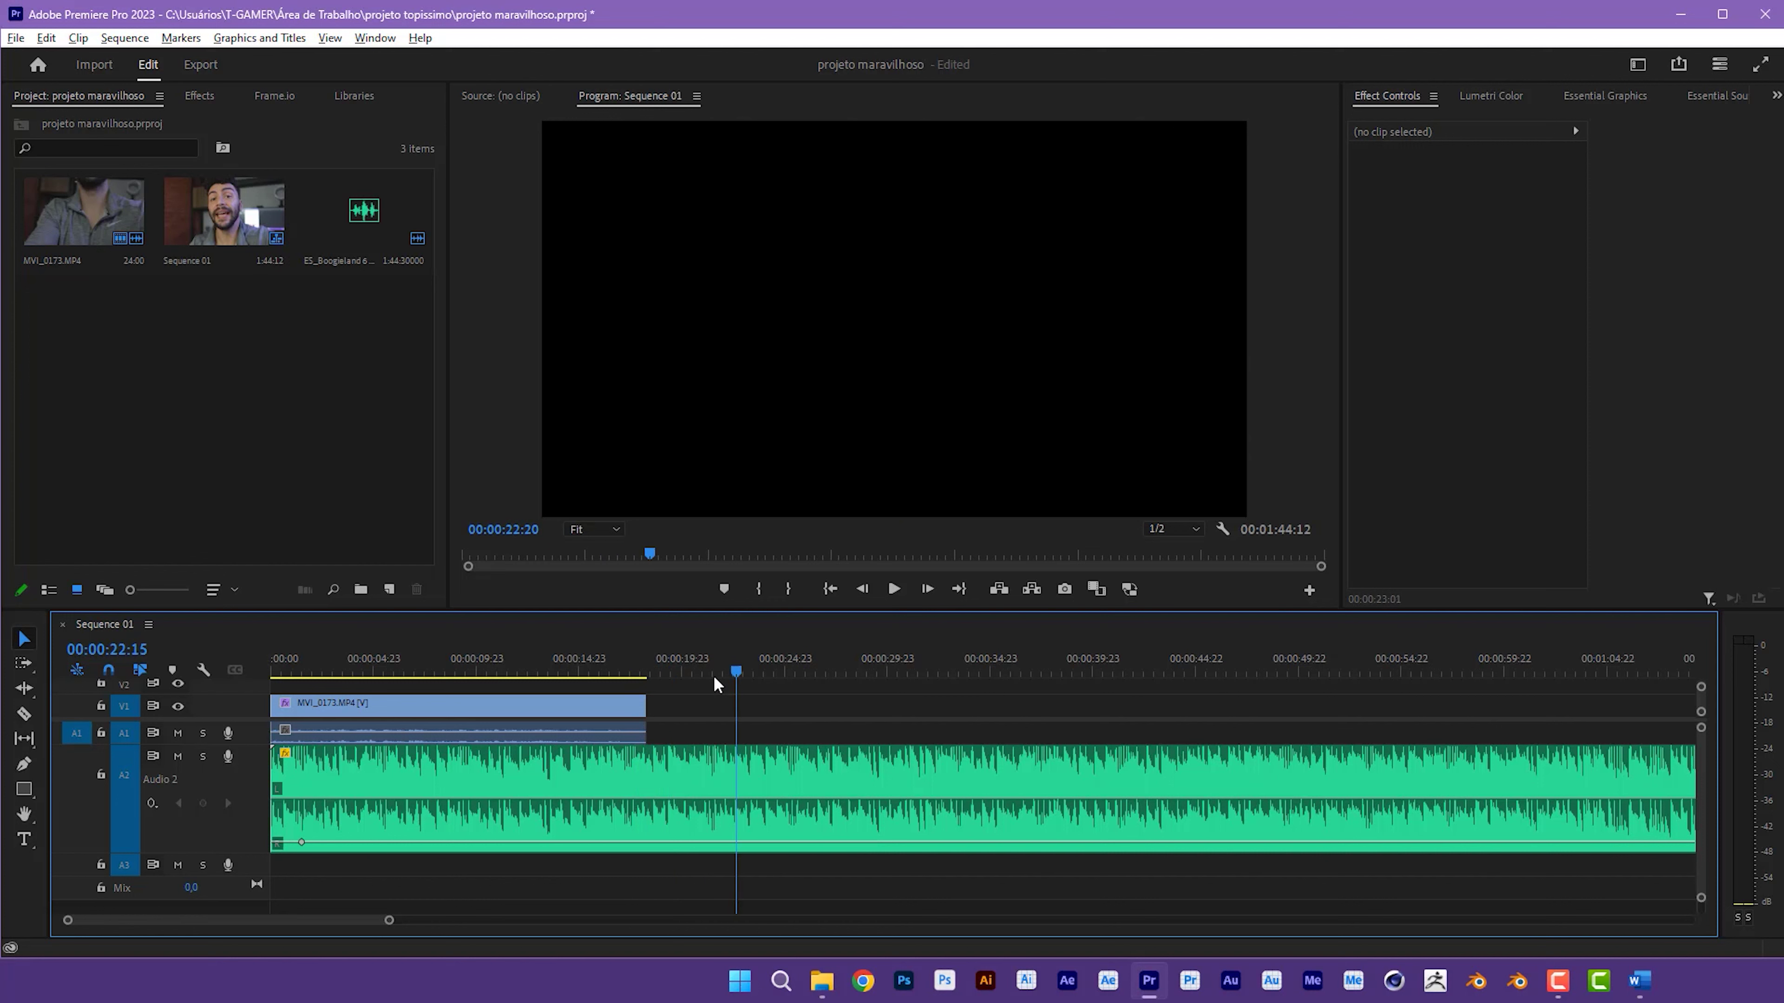
pyautogui.moveTo(714, 676); pyautogui.dragTo(666, 688)
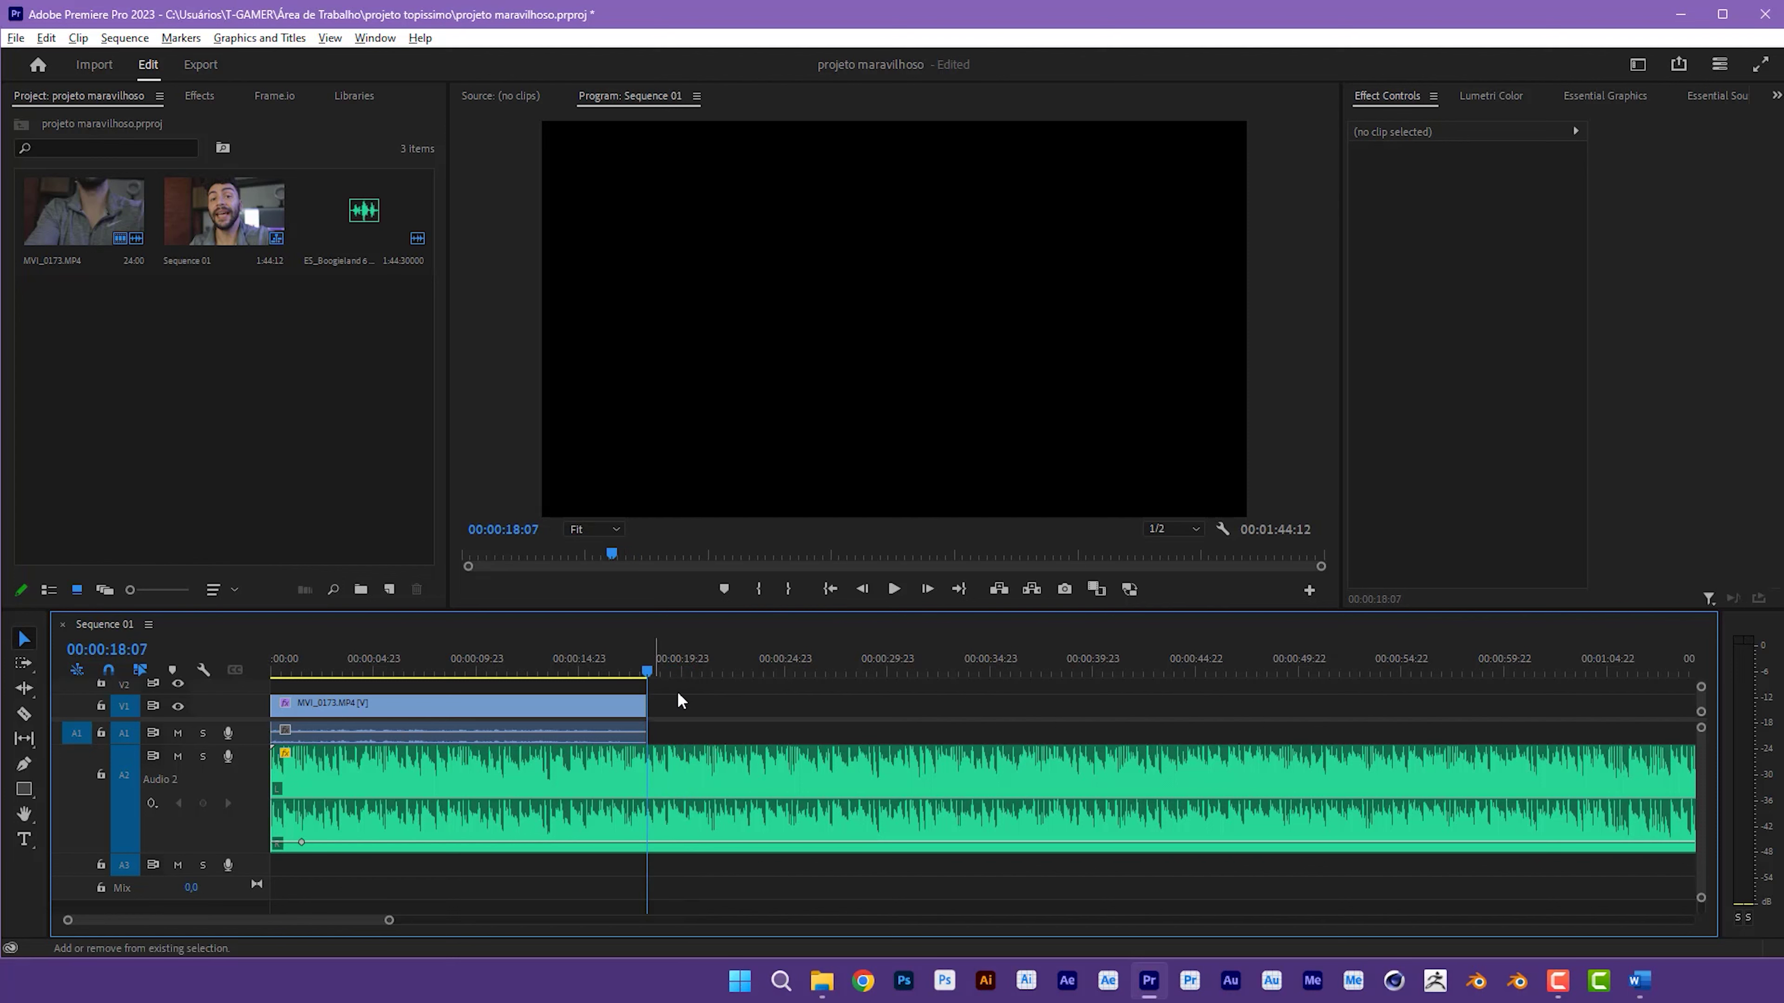
pyautogui.click(736, 754)
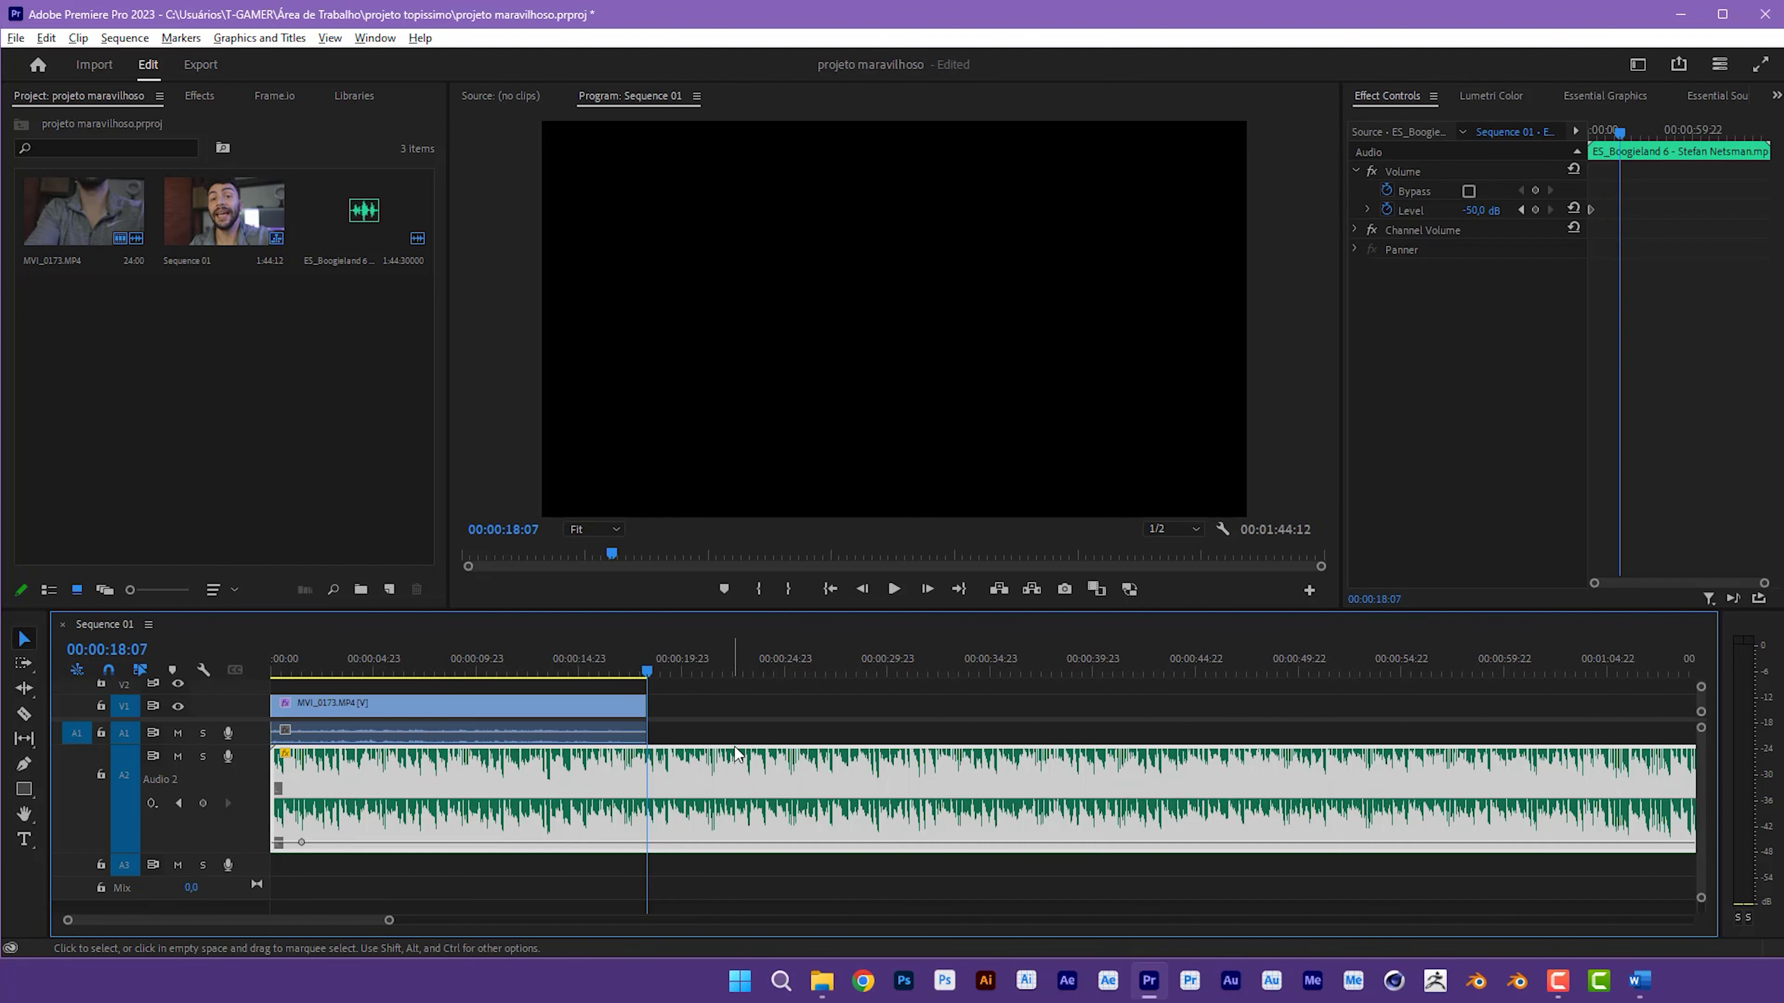
pyautogui.hotkey('ctrl', 'k')
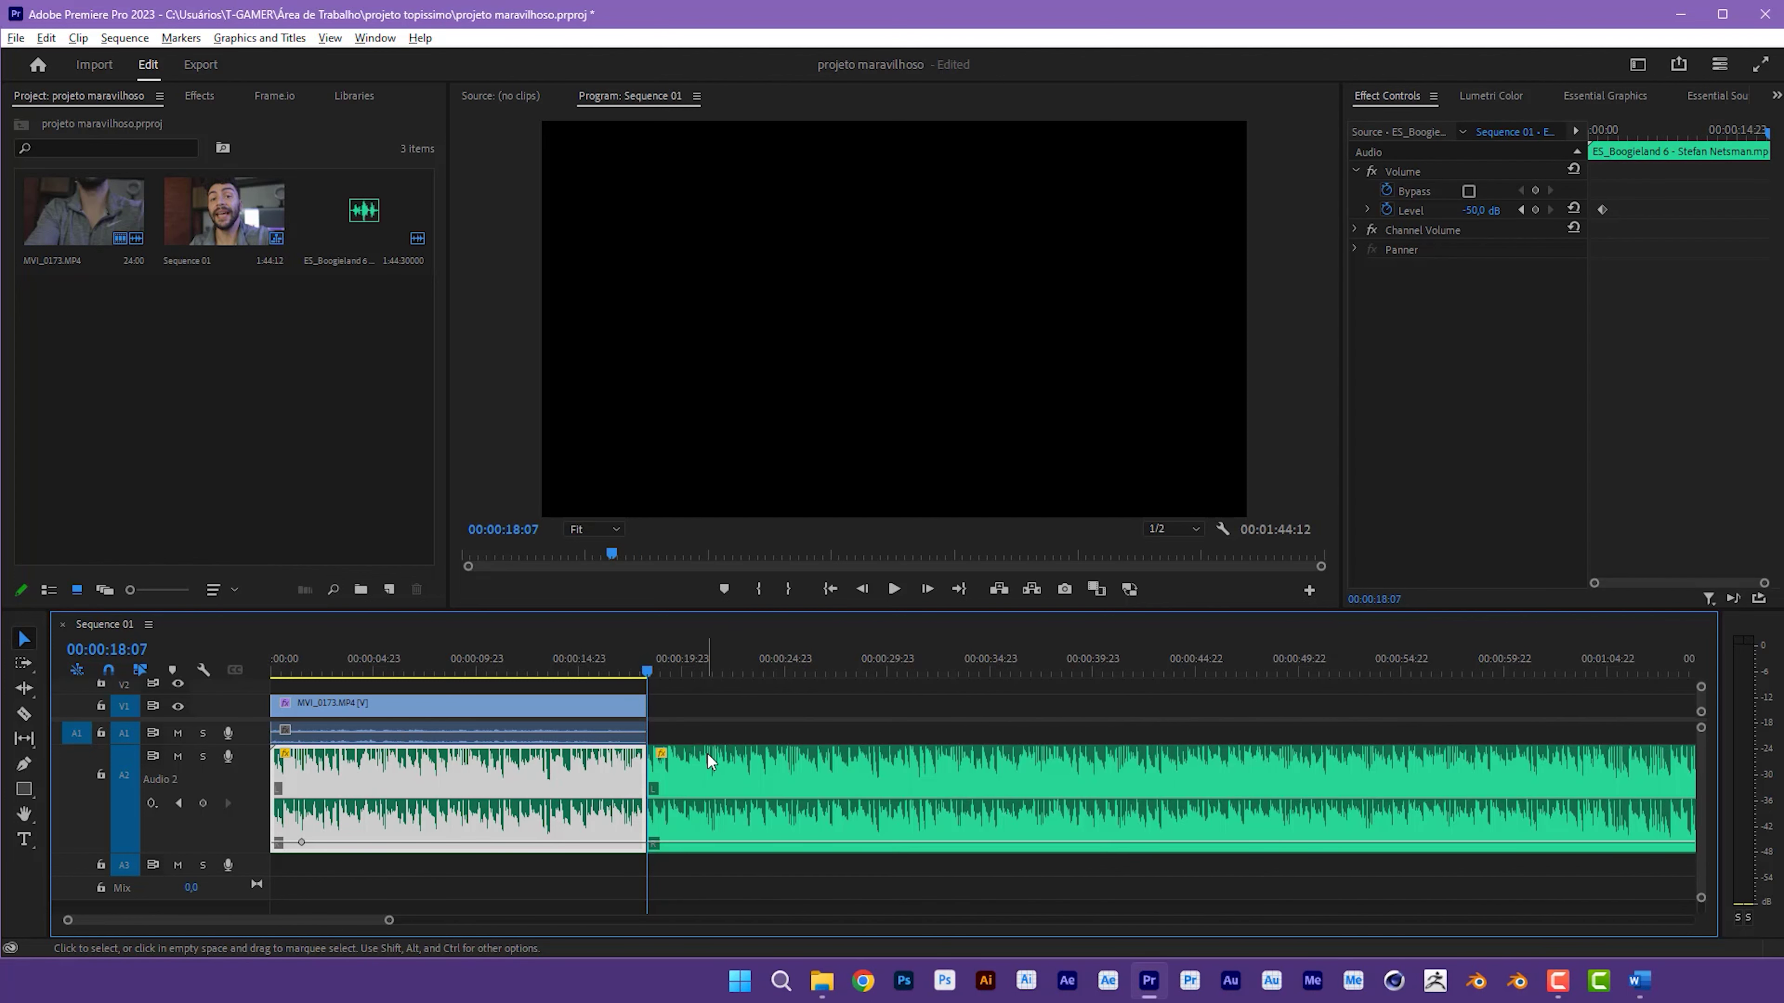
pyautogui.click(708, 760)
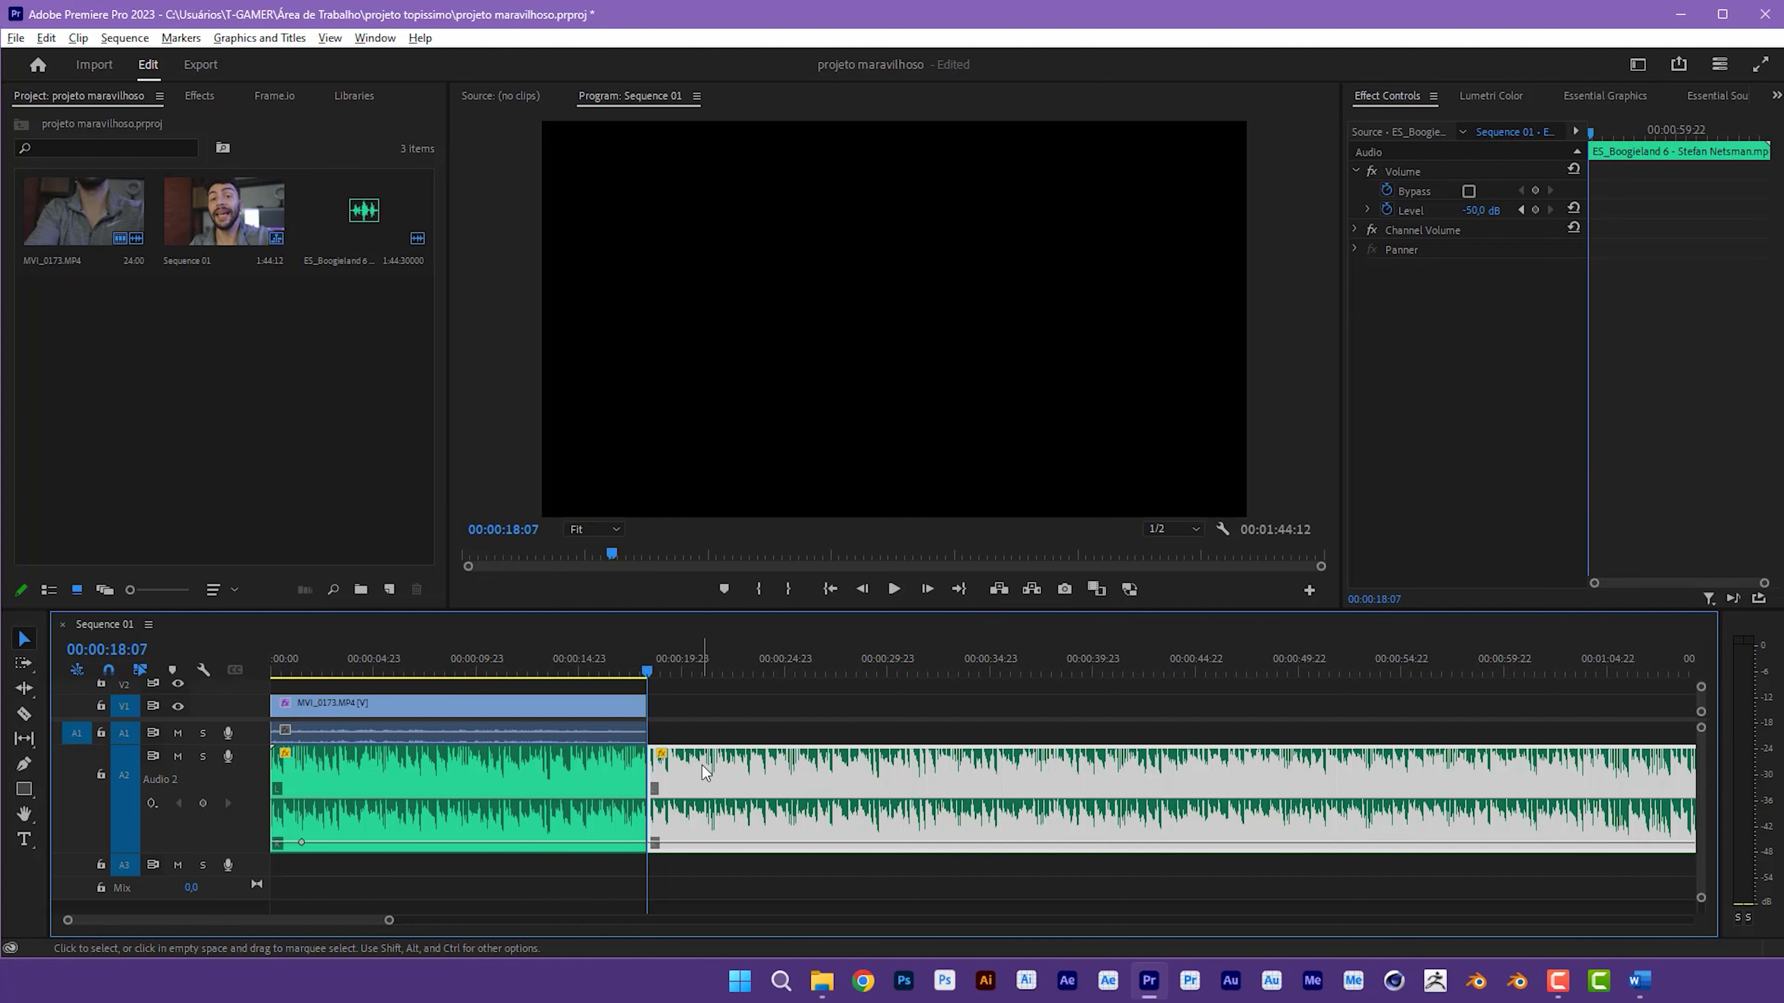
pyautogui.press('Delete')
pyautogui.moveTo(398, 671); pyautogui.dragTo(260, 671)
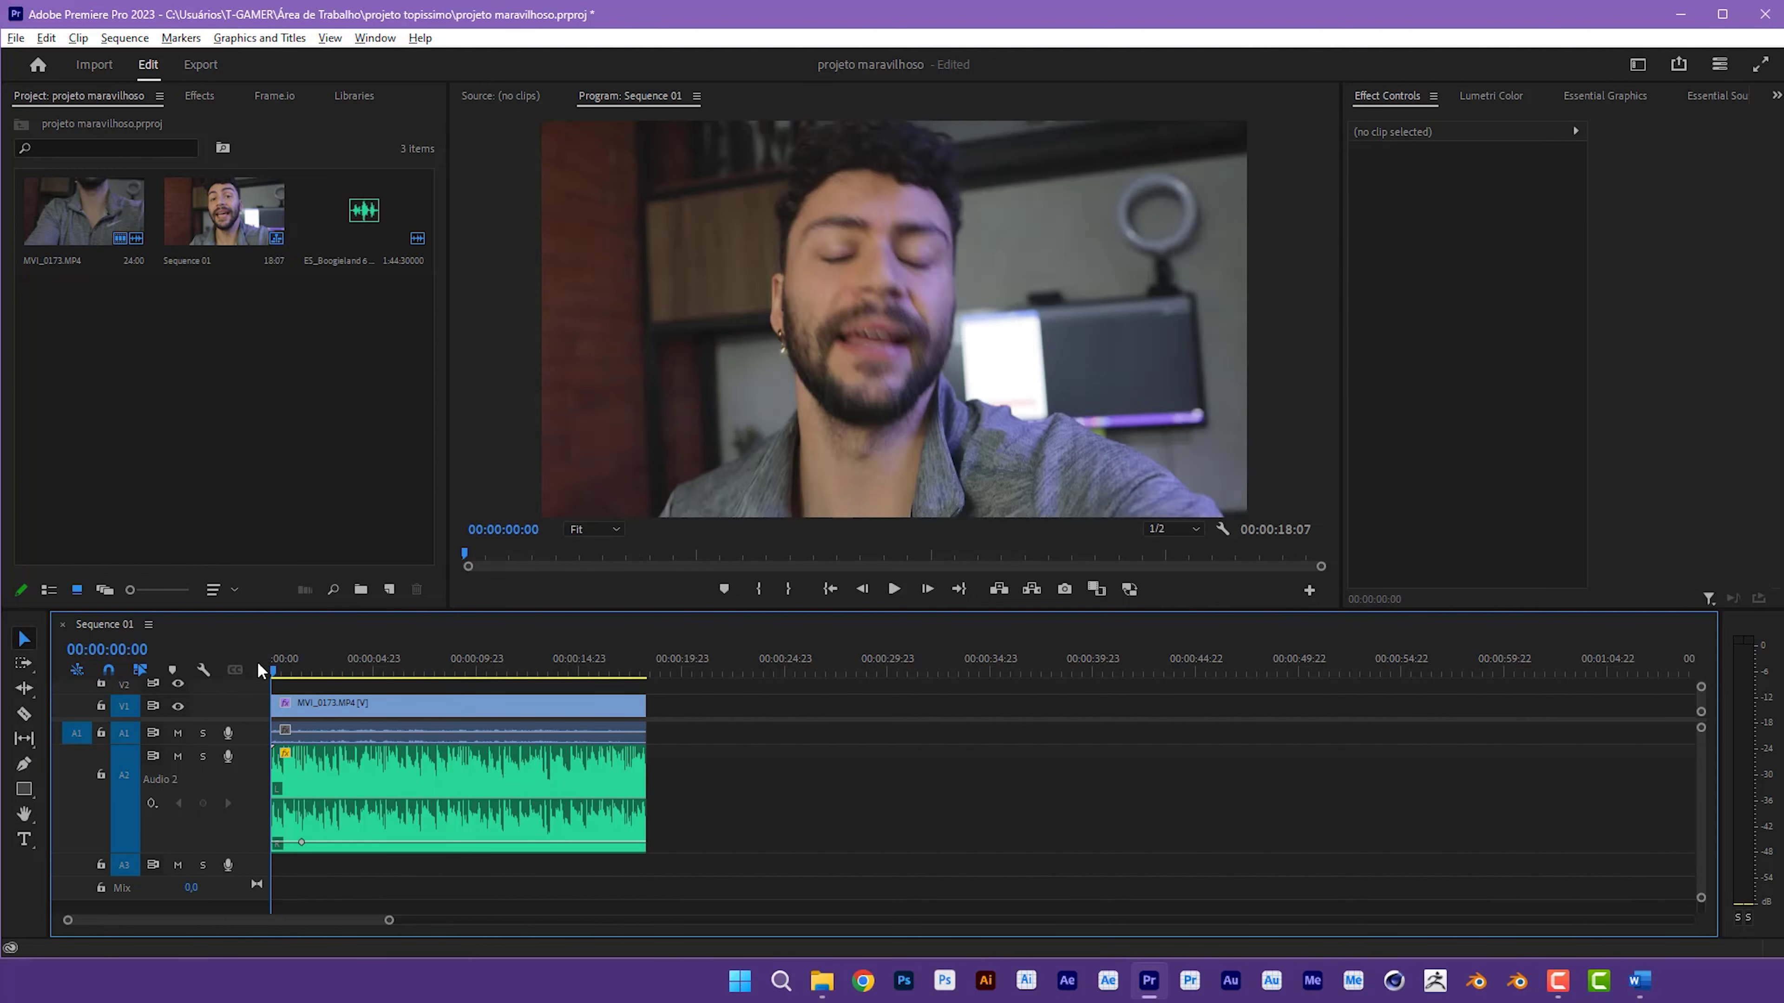
pyautogui.hotkey('alt', 'Tab')
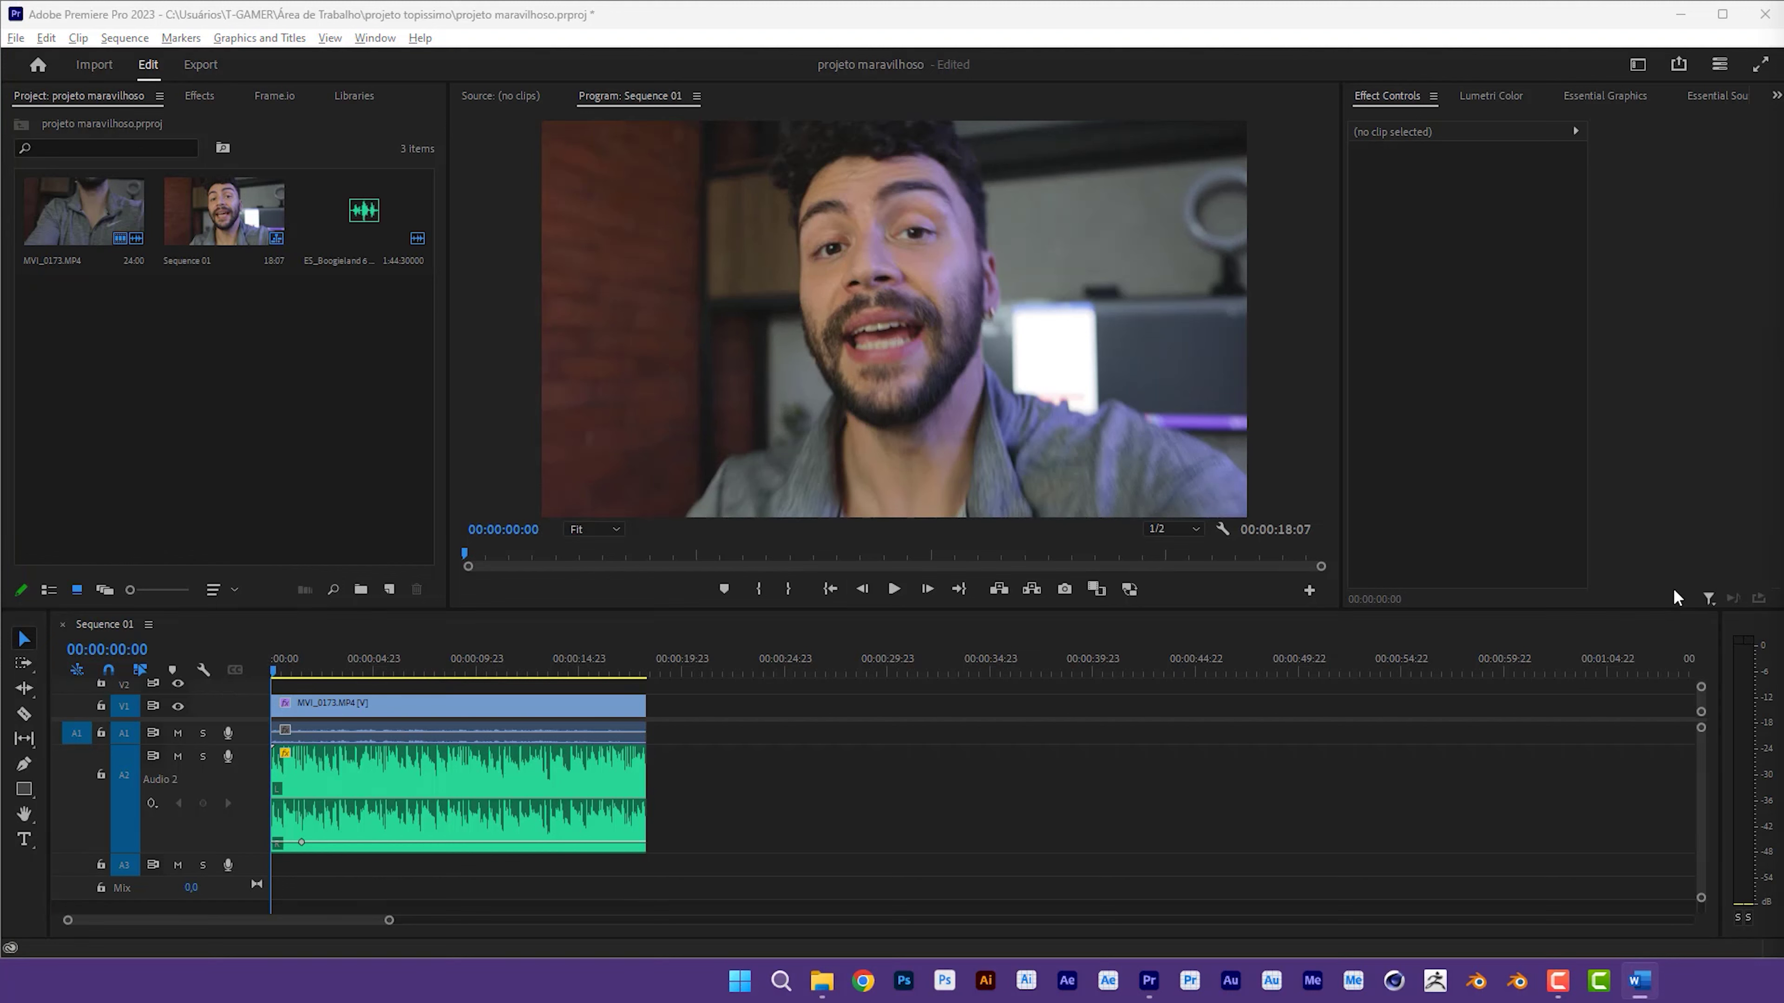
pyautogui.click(502, 759)
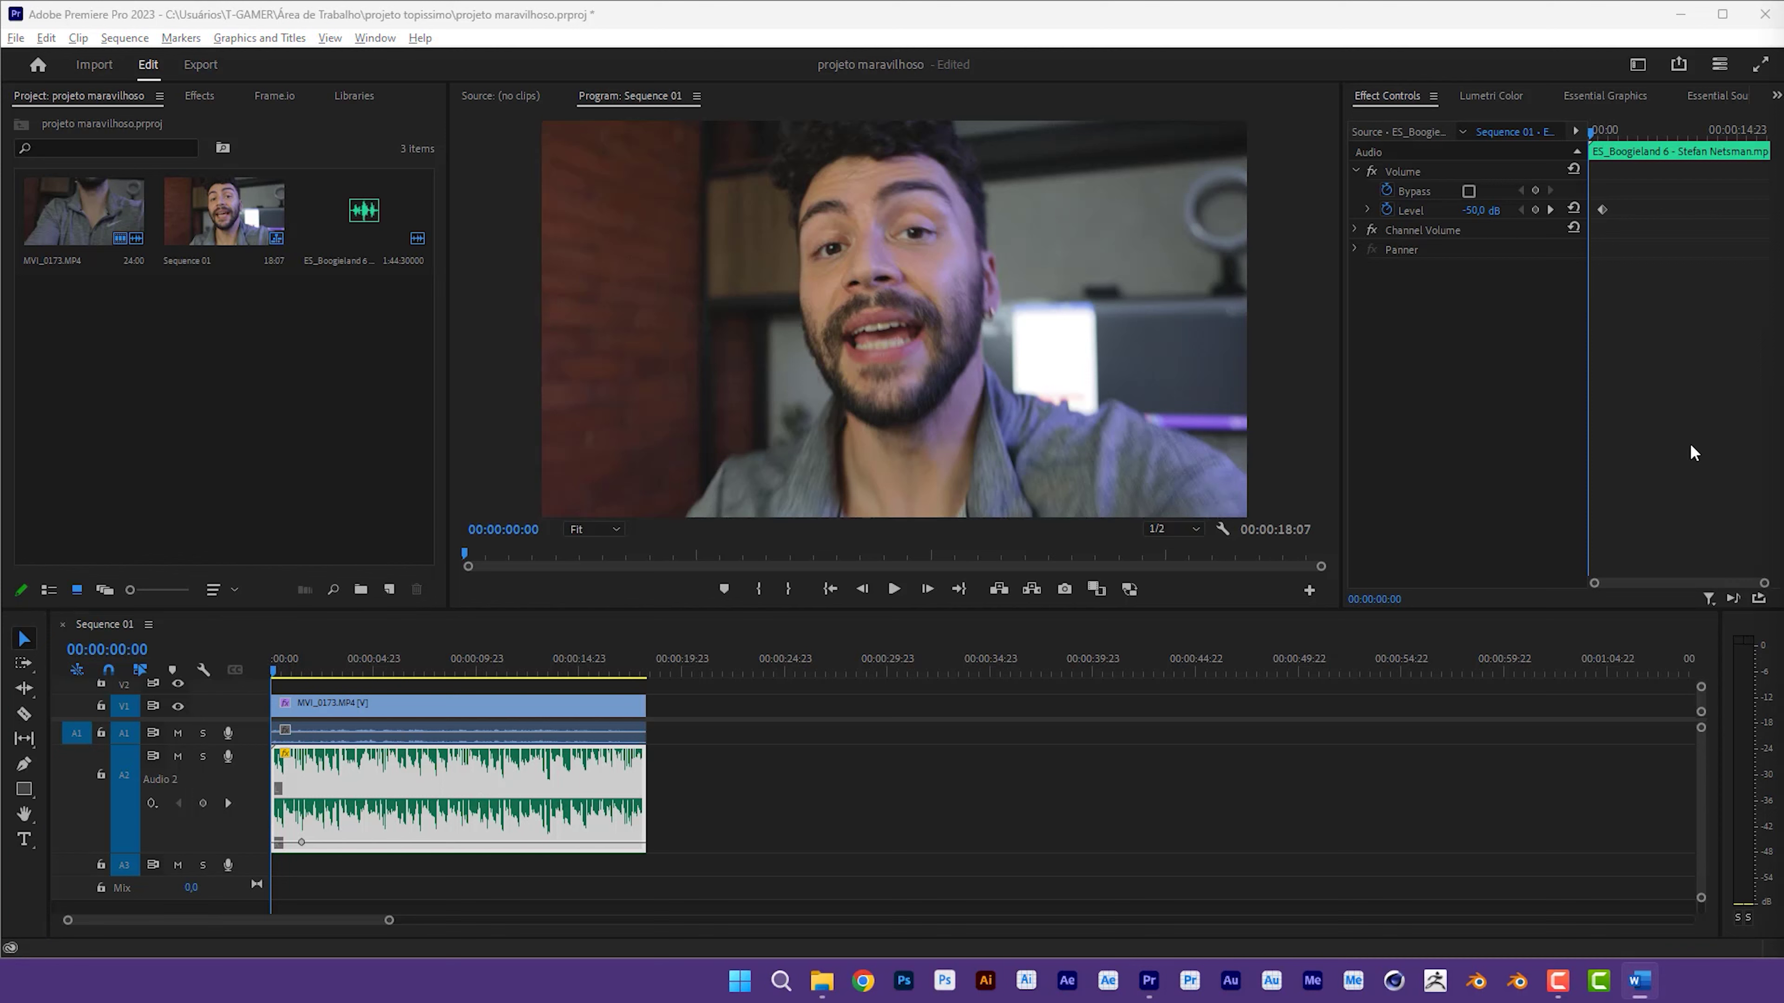
pyautogui.click(730, 745)
pyautogui.moveTo(1047, 717); pyautogui.dragTo(663, 801)
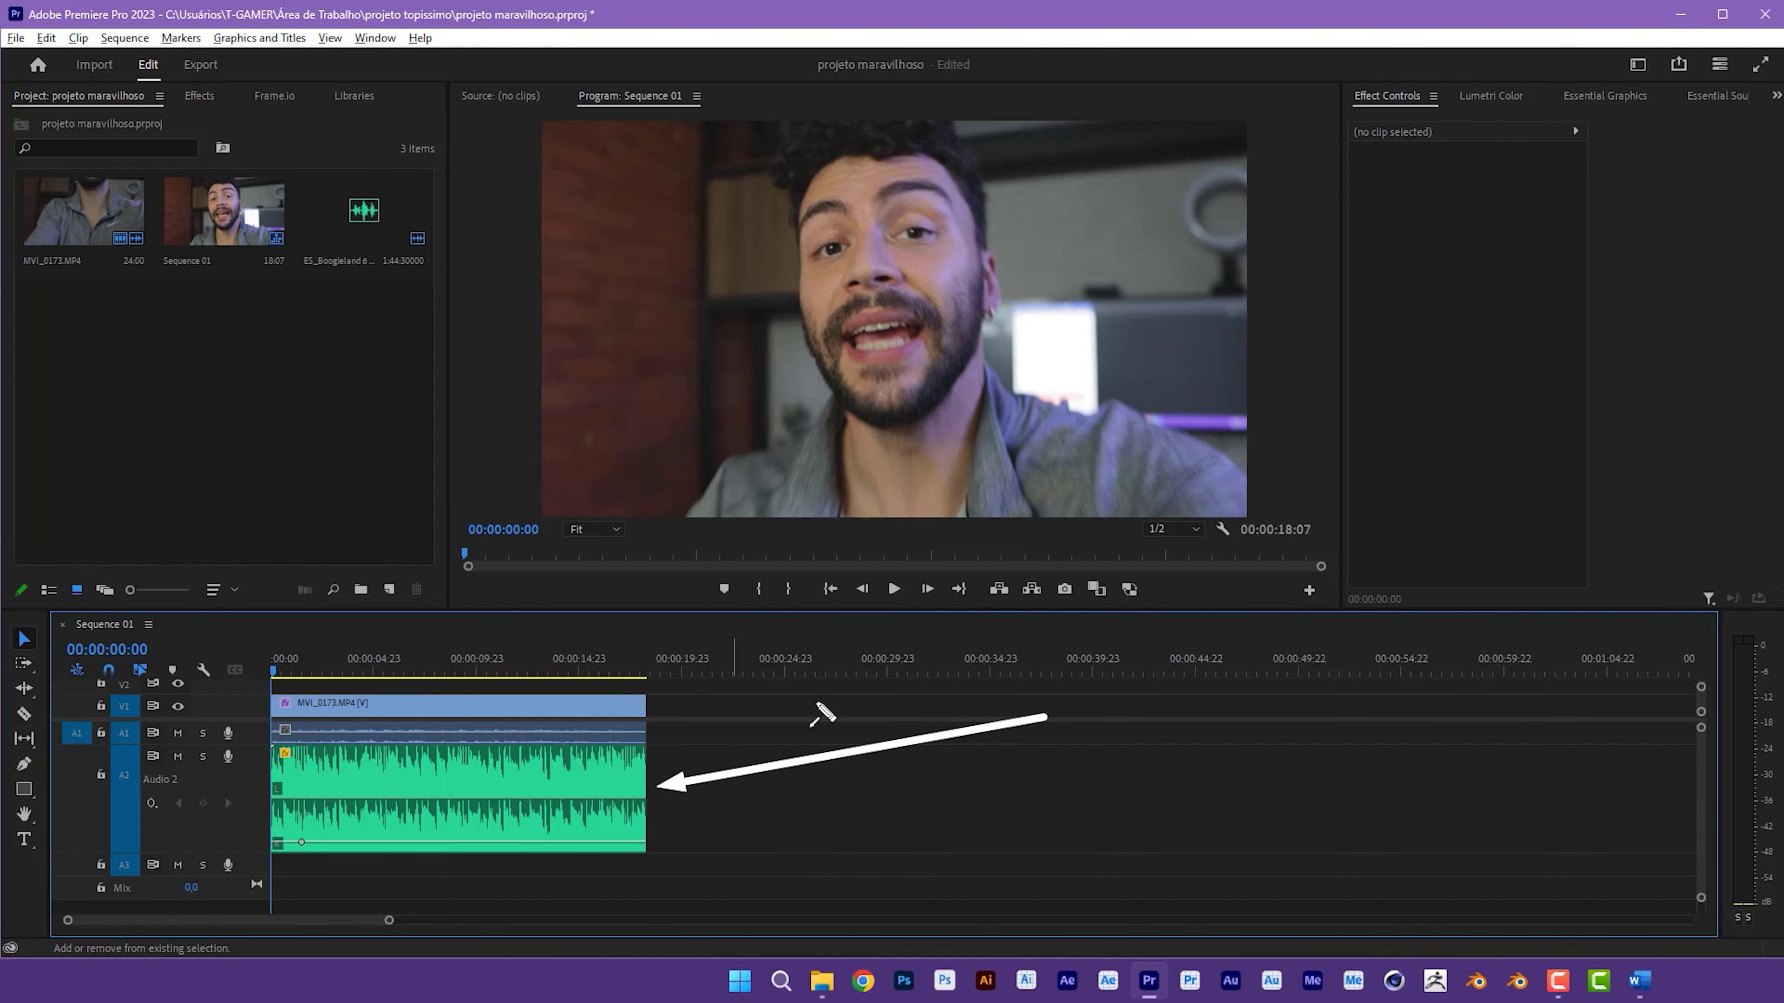
pyautogui.press('Escape')
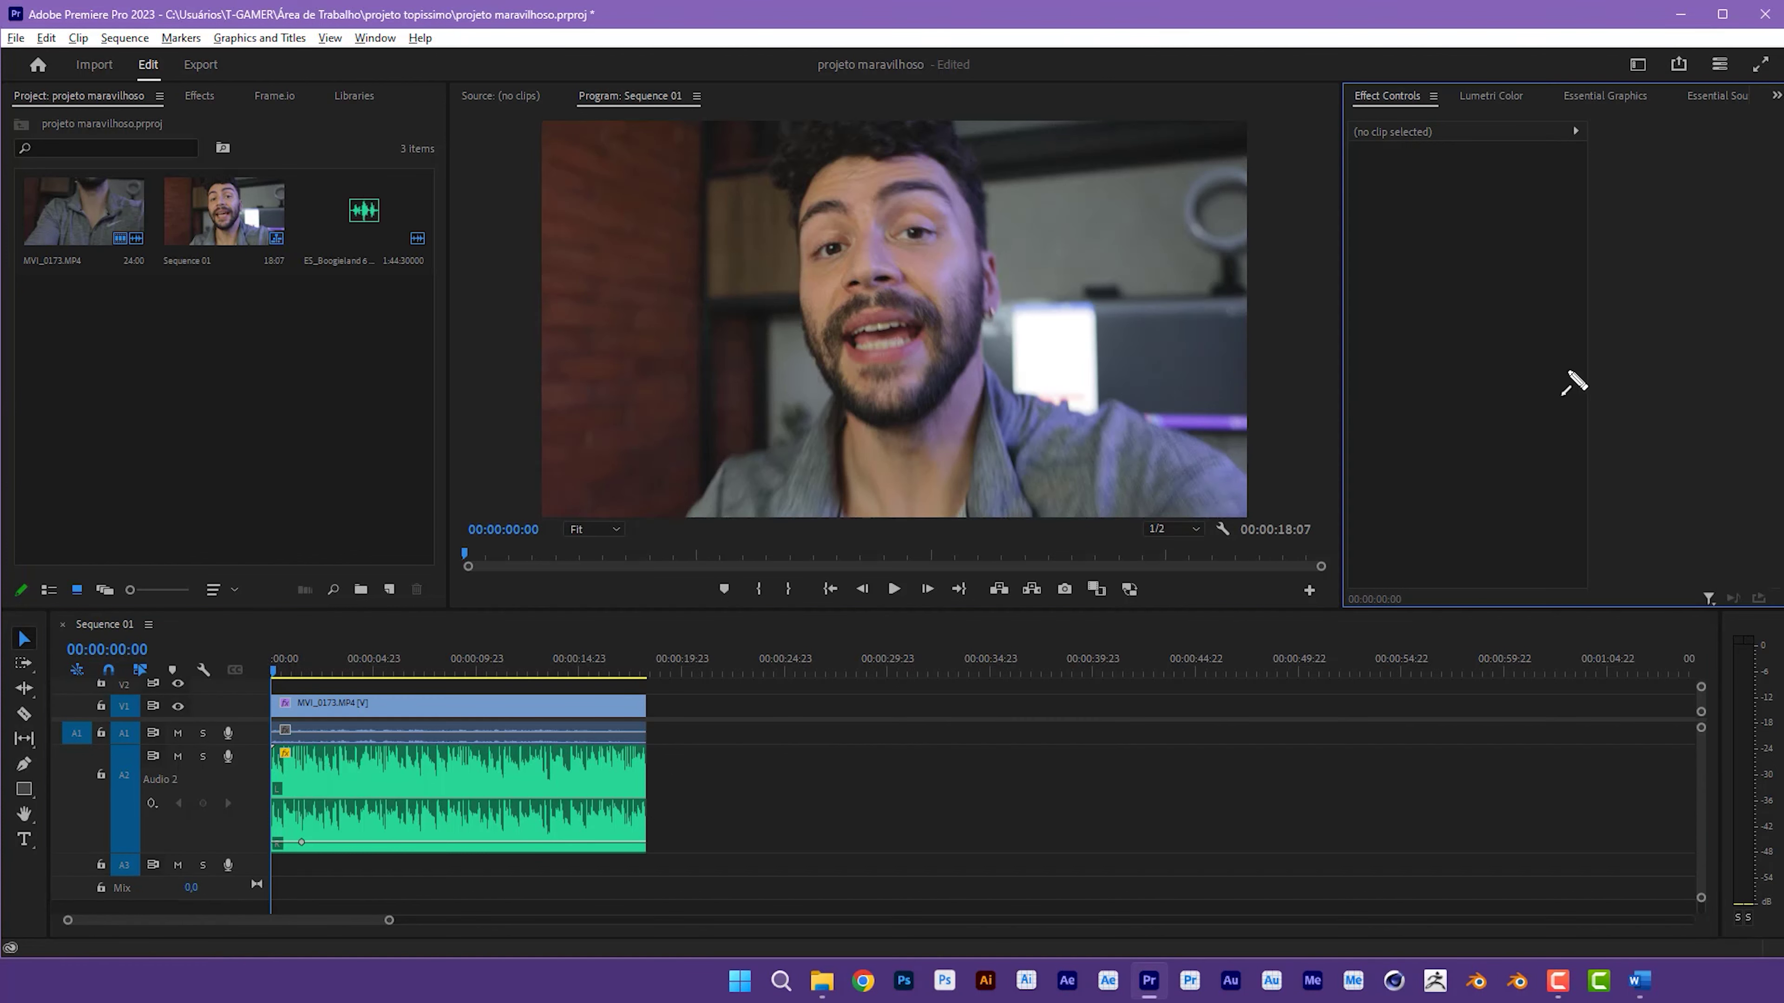
pyautogui.moveTo(1311, 732); pyautogui.dragTo(1675, 88)
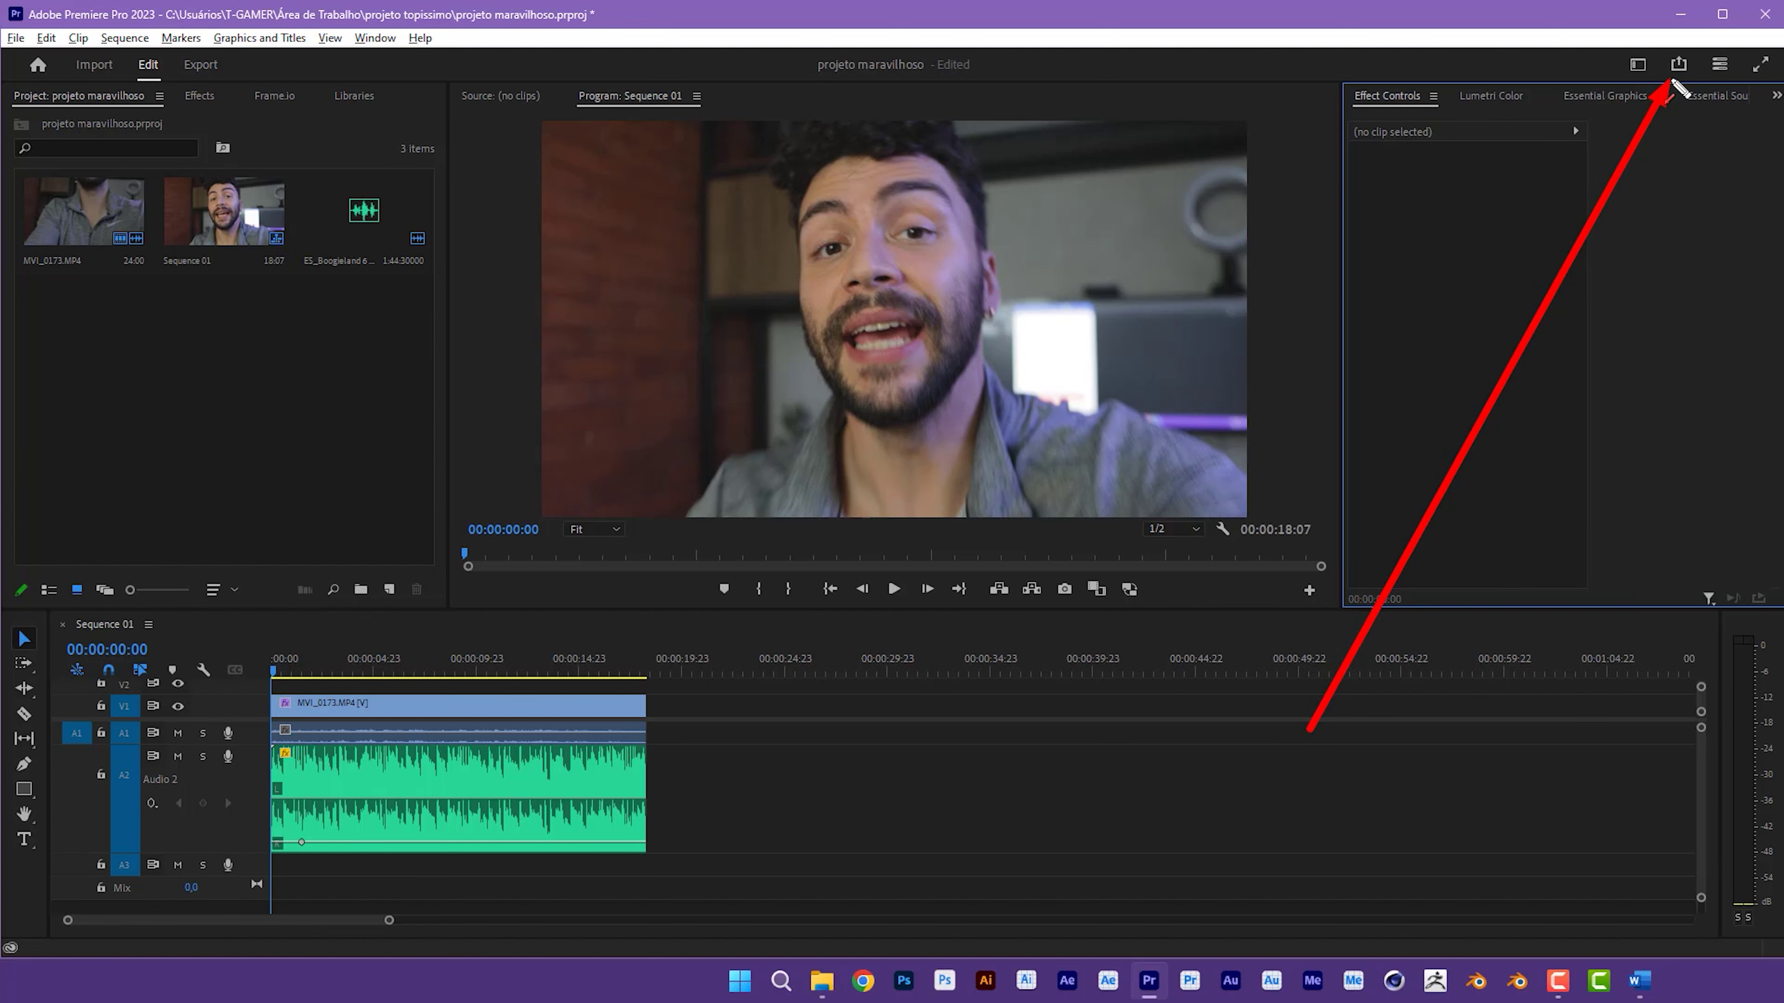
pyautogui.click(211, 66)
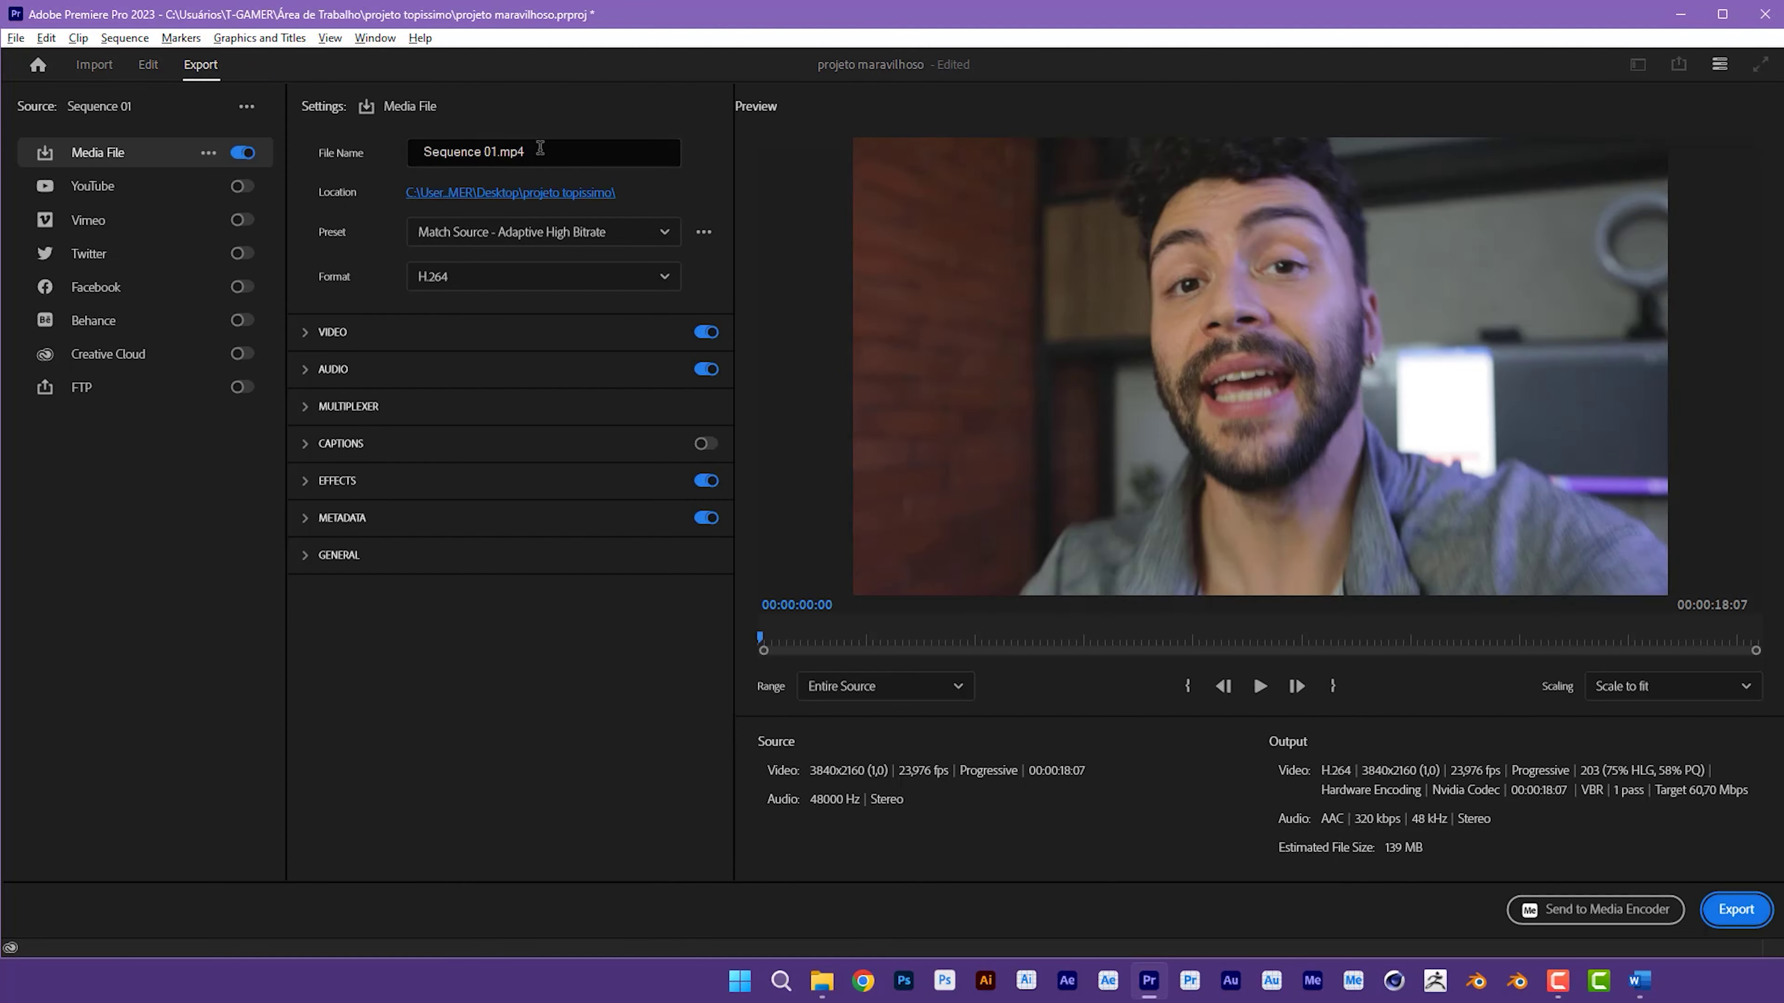
# Step: In Export settings, check file name Sequence 01.mp4 and its location, keeping H.264 format
pyautogui.moveTo(684, 97)
pyautogui.mouseDown()
pyautogui.moveTo(549, 144)
pyautogui.moveTo(638, 183)
pyautogui.mouseUp()
pyautogui.moveTo(644, 189); pyautogui.dragTo(446, 271)
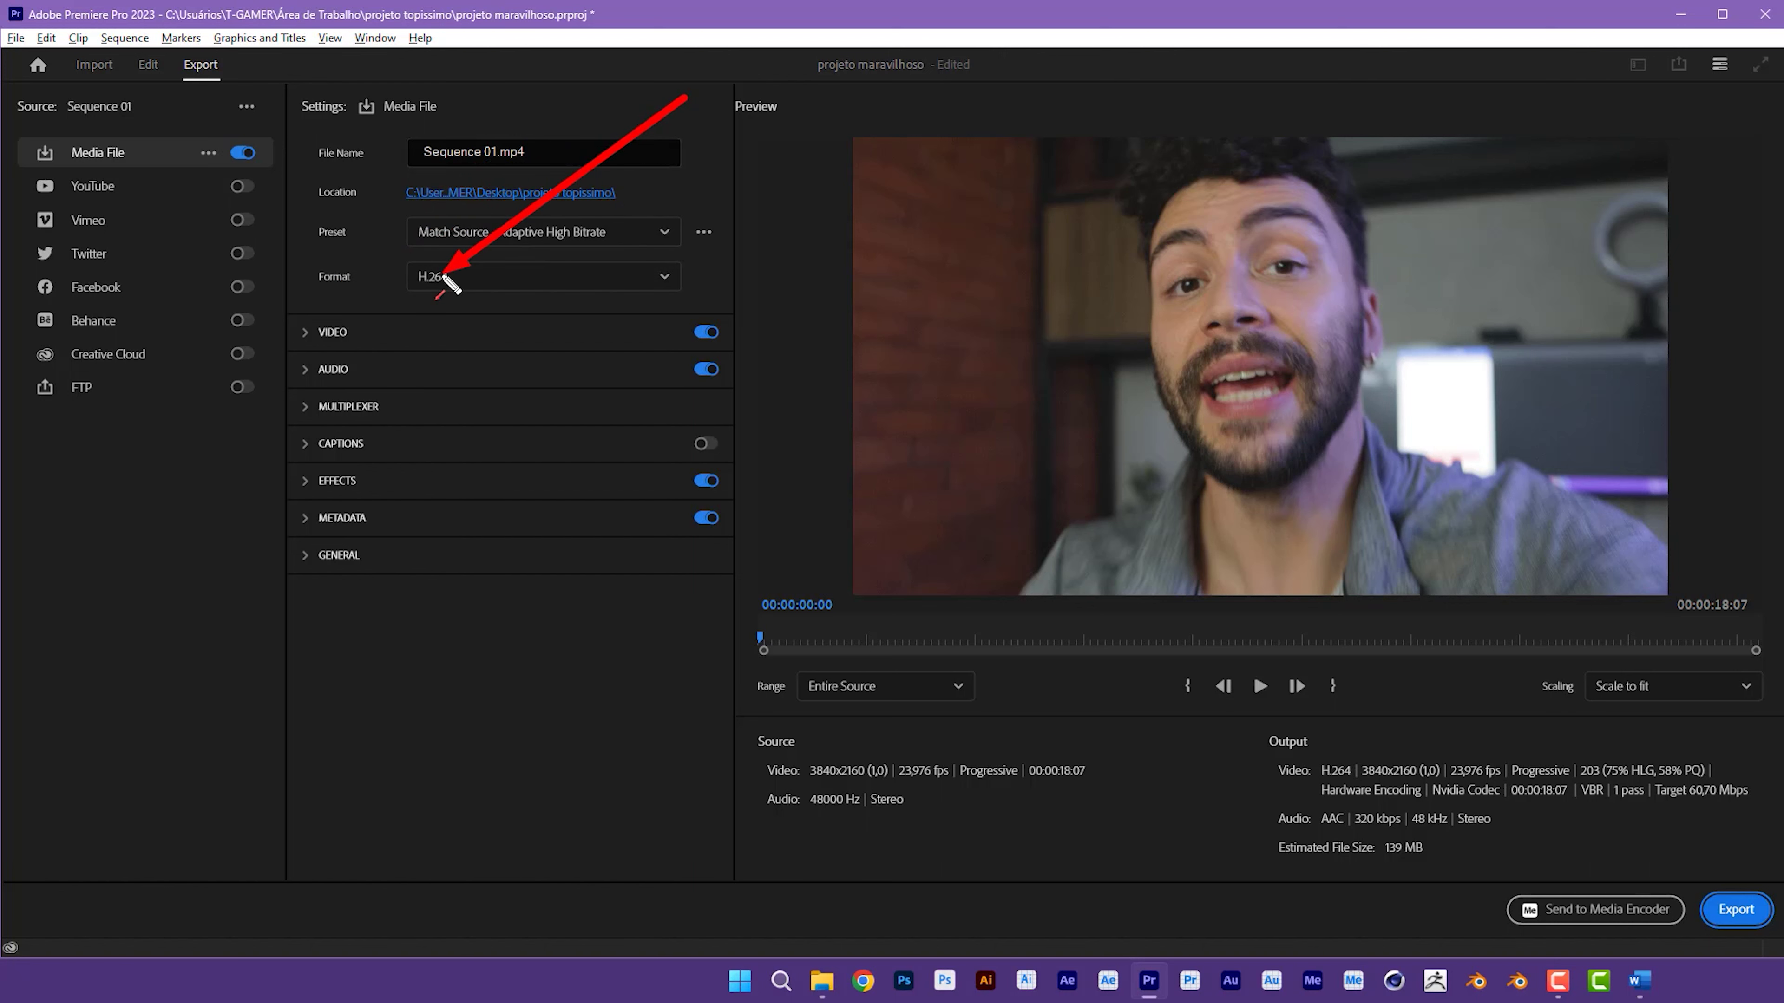
pyautogui.click(447, 274)
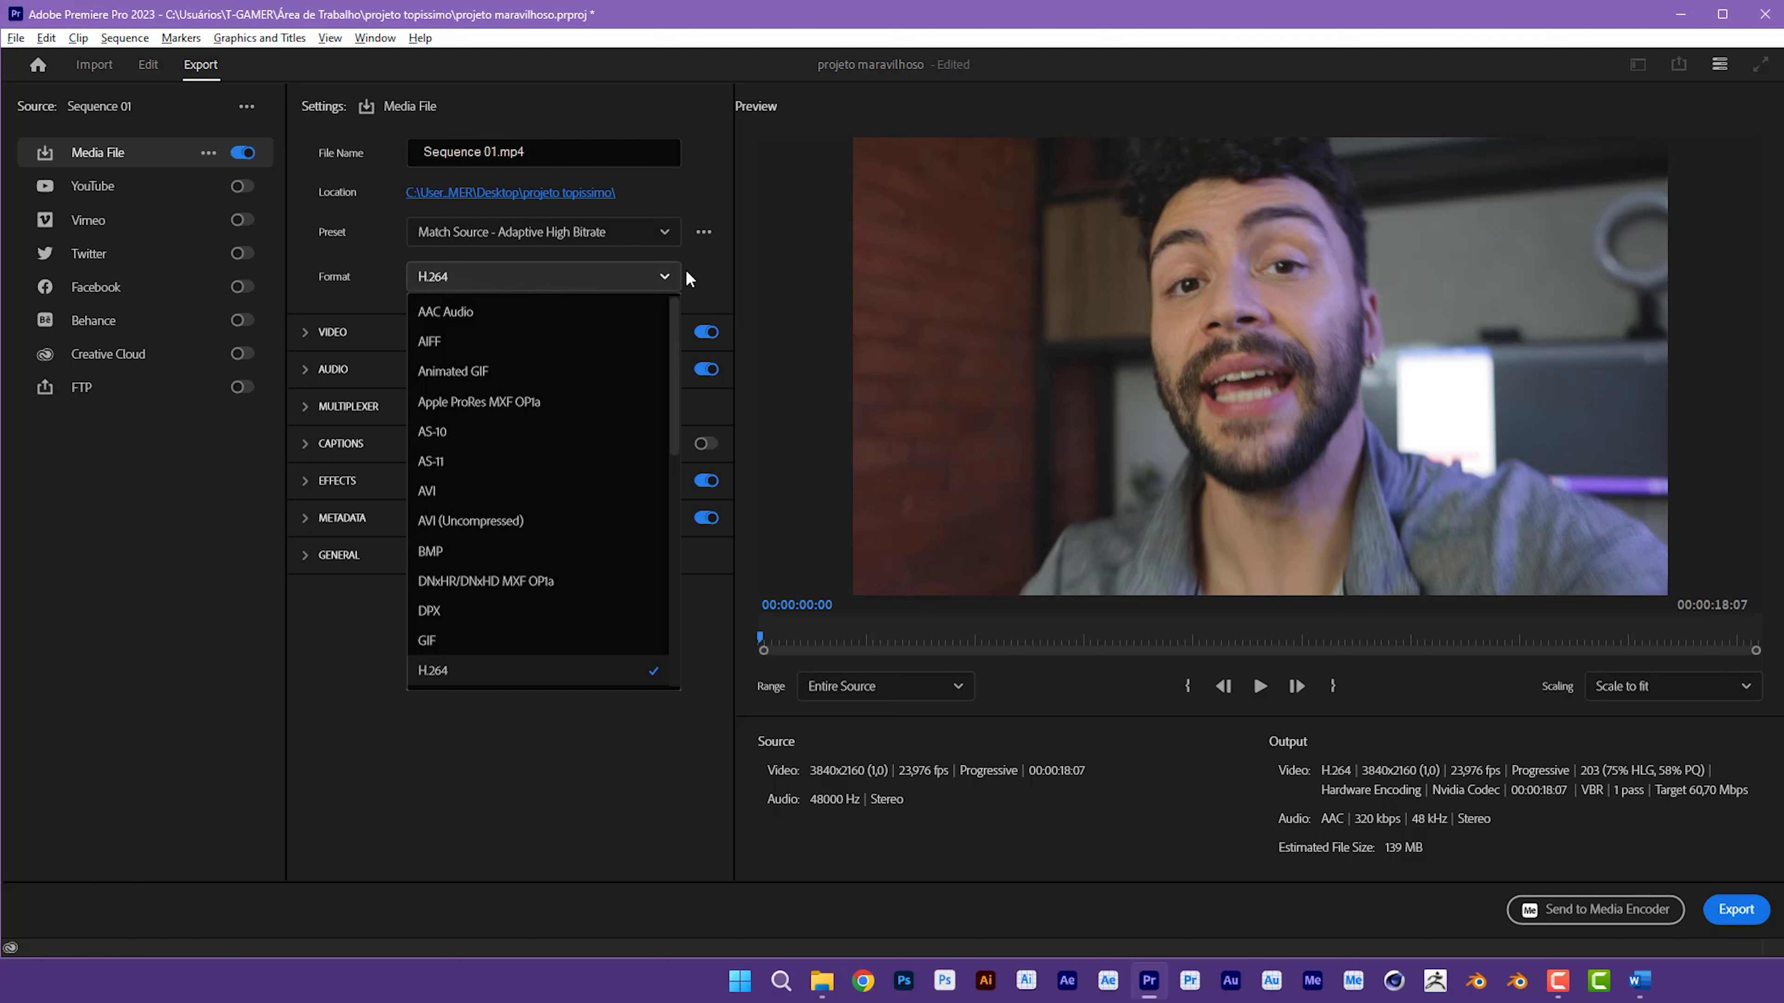
pyautogui.click(716, 270)
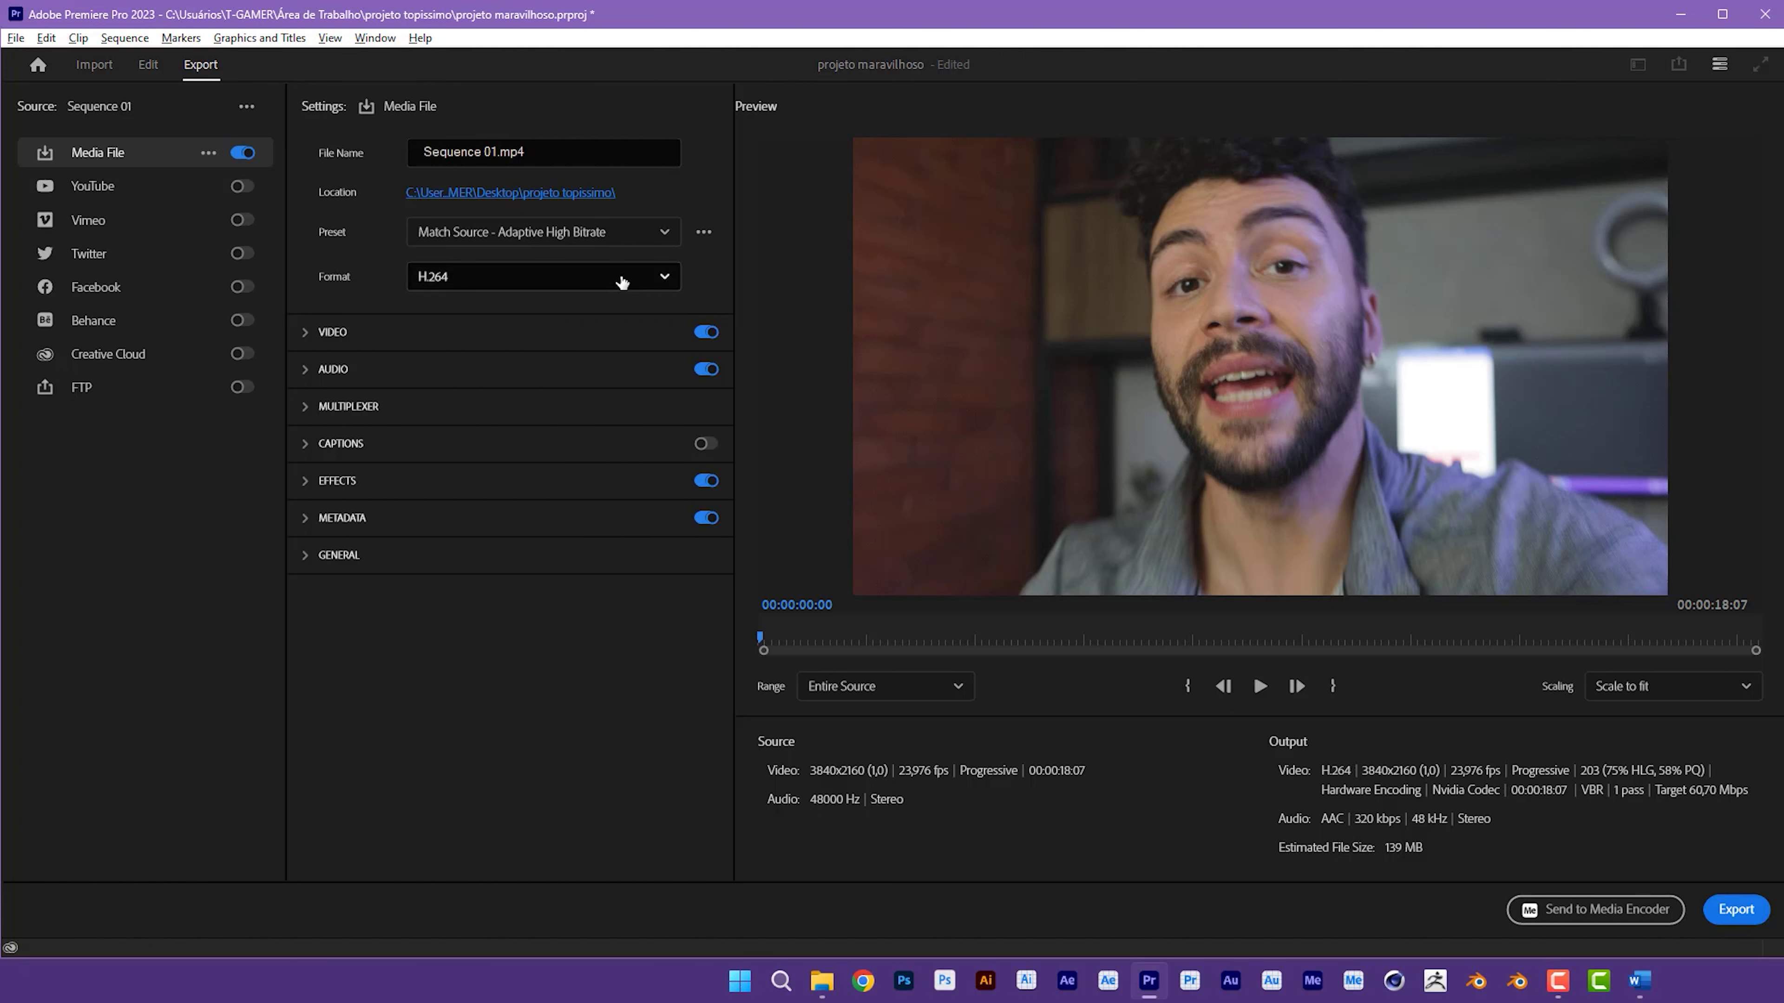
pyautogui.moveTo(706, 172); pyautogui.dragTo(469, 270)
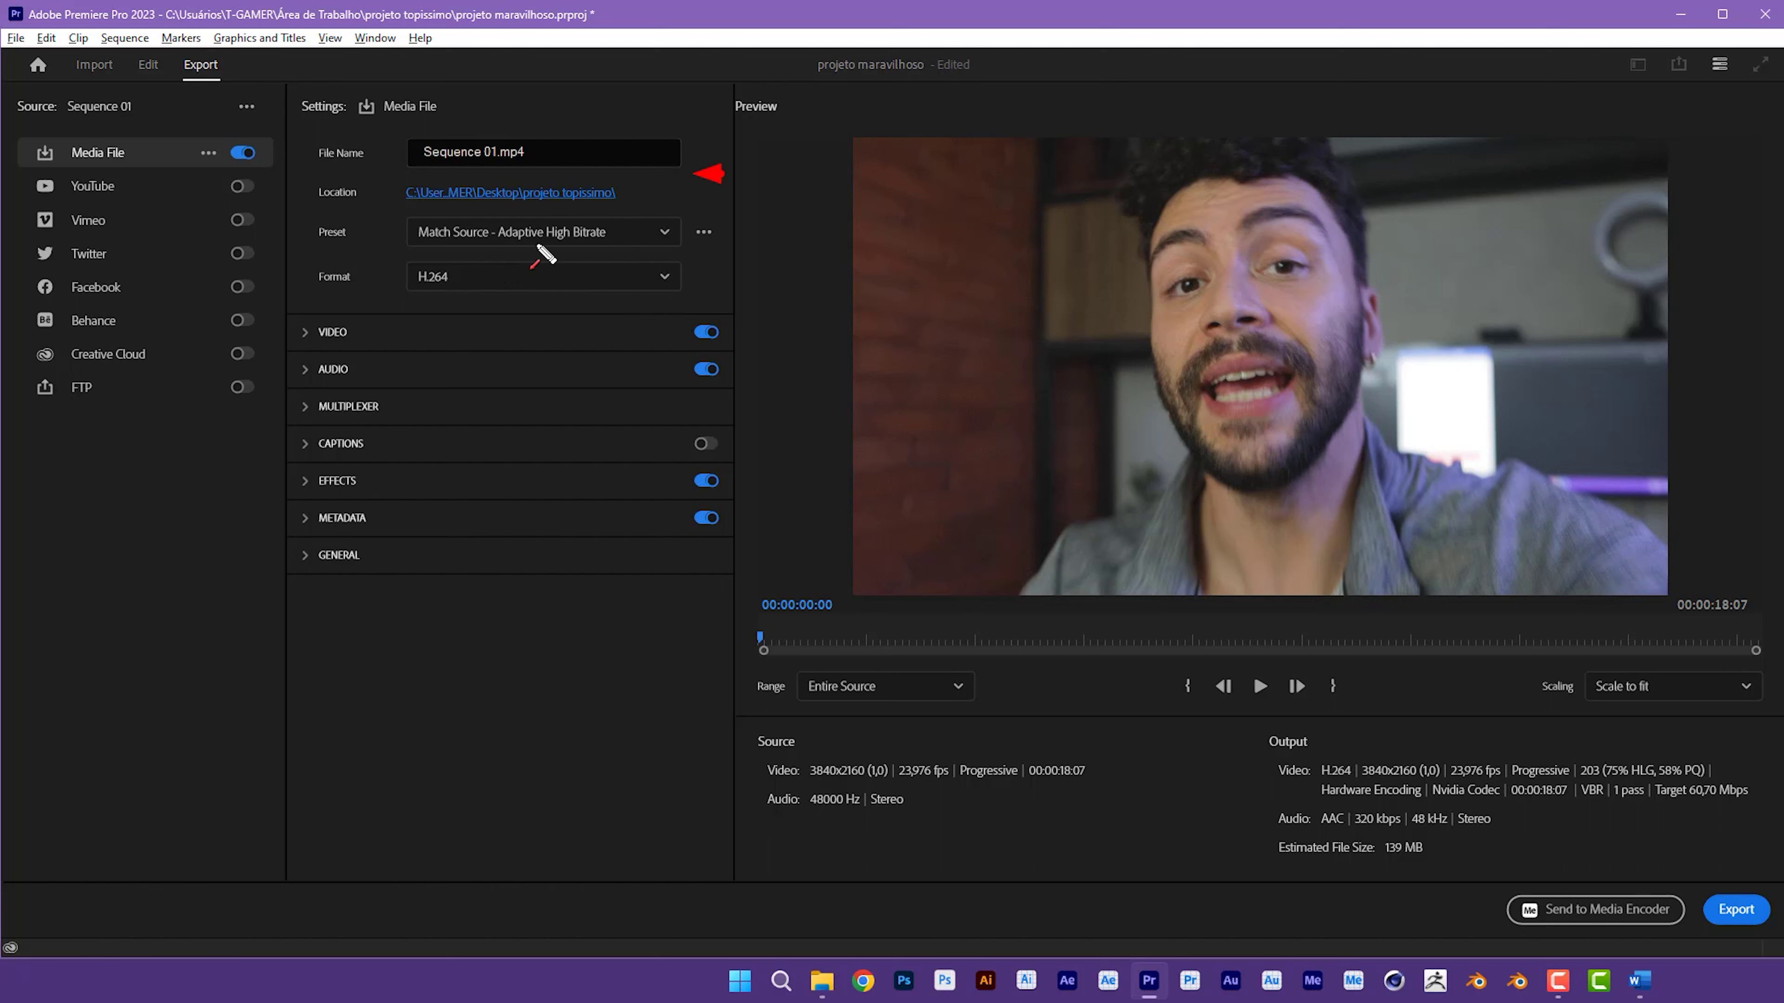
pyautogui.moveTo(704, 173); pyautogui.dragTo(1636, 720)
pyautogui.moveTo(1689, 784); pyautogui.dragTo(1723, 889)
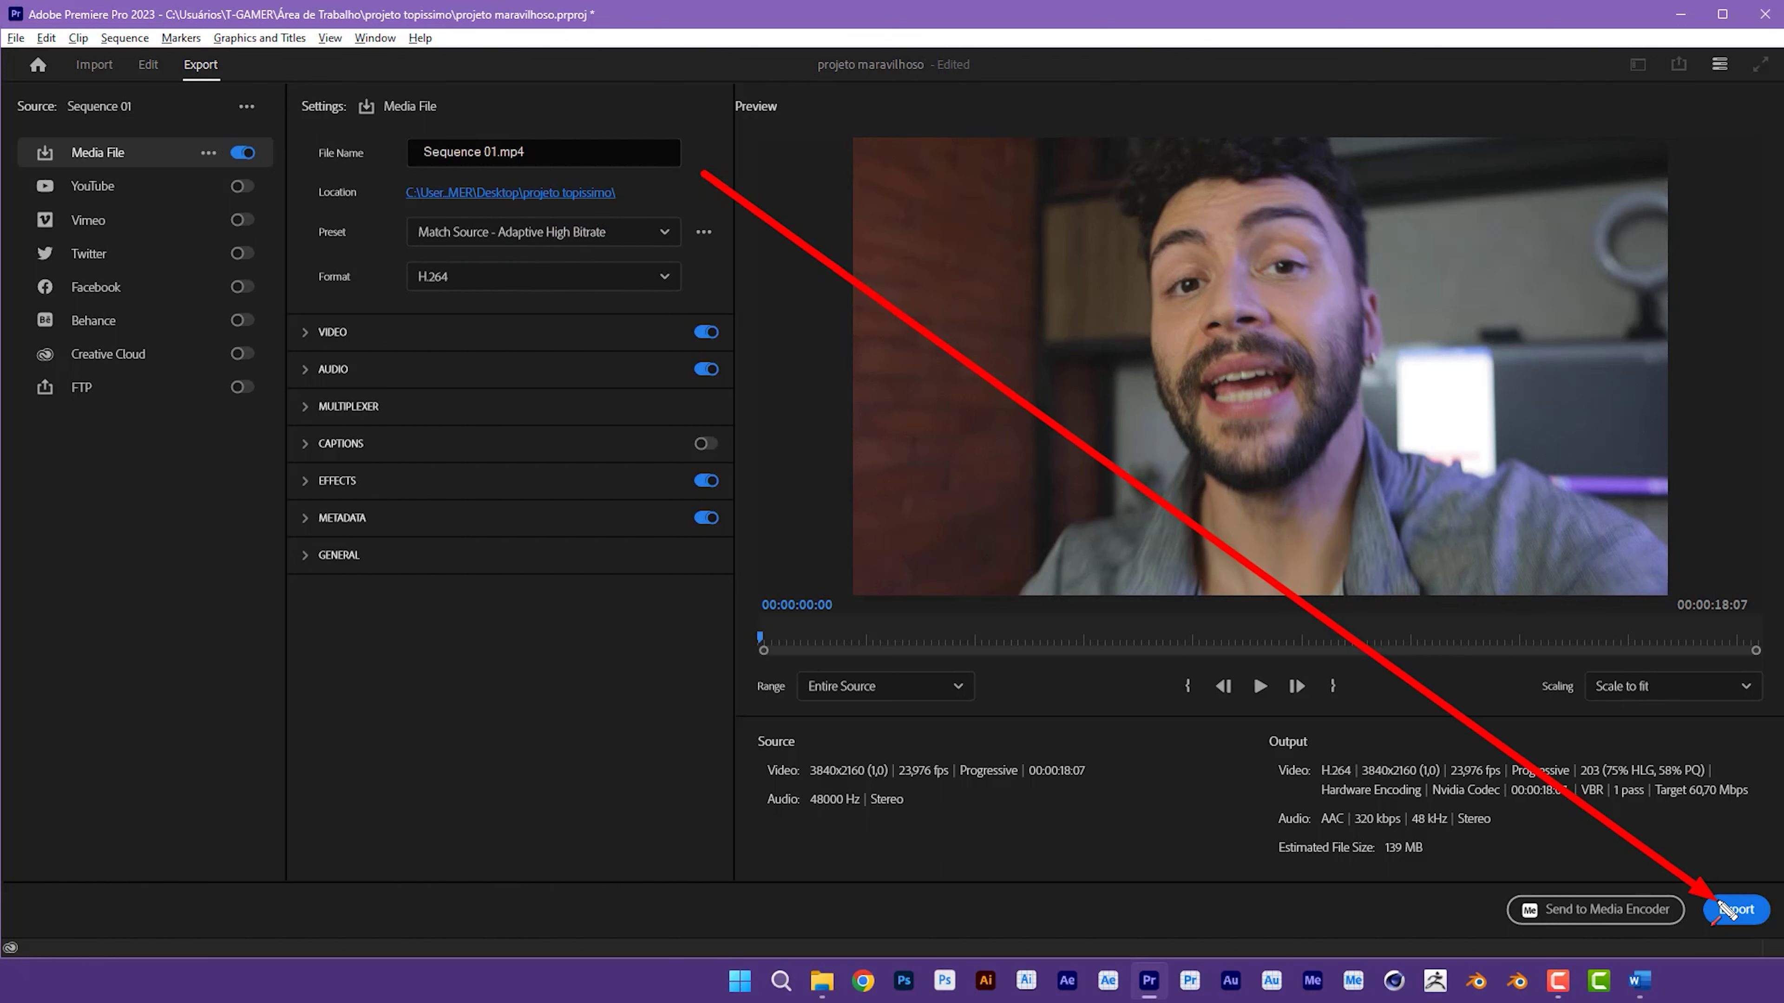
pyautogui.moveTo(1724, 890)
pyautogui.mouseDown()
pyautogui.moveTo(630, 206)
pyautogui.moveTo(644, 188)
pyautogui.mouseUp()
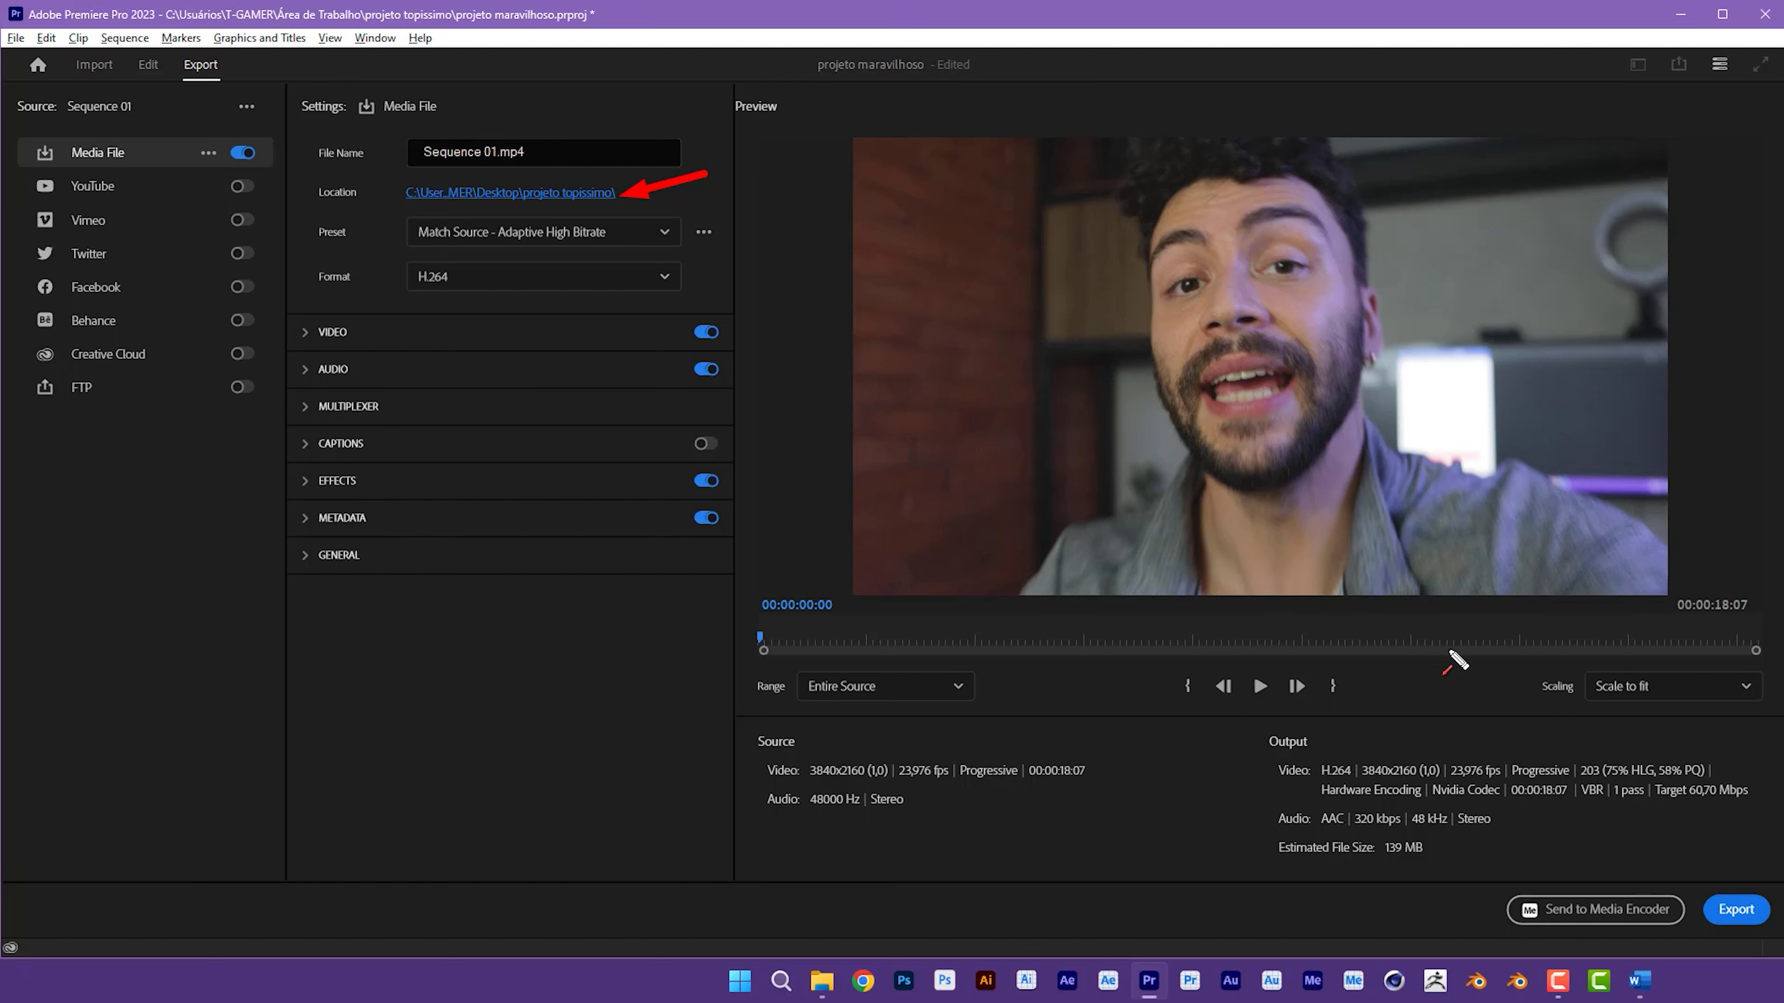
pyautogui.moveTo(1615, 669); pyautogui.dragTo(1699, 823)
# Step: Export Sequence 01 to Sequence 01.mp4 and let the encoding run
pyautogui.click(1732, 926)
pyautogui.moveTo(880, 422); pyautogui.dragTo(915, 410)
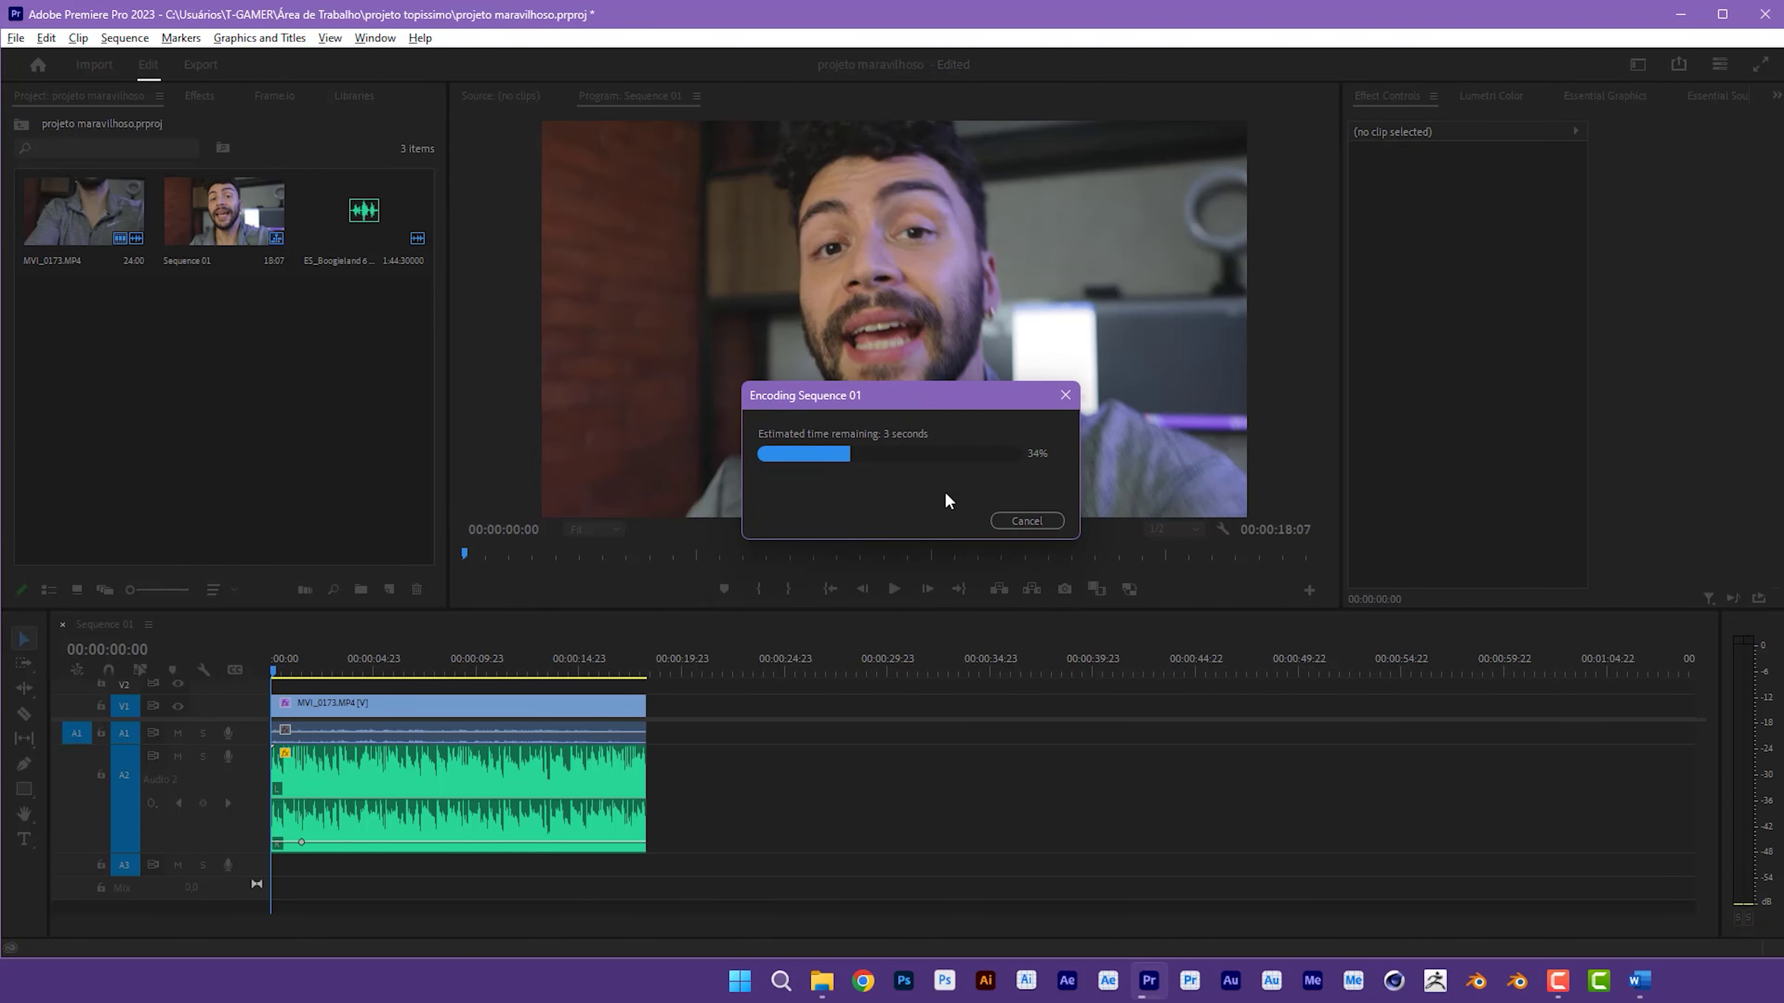